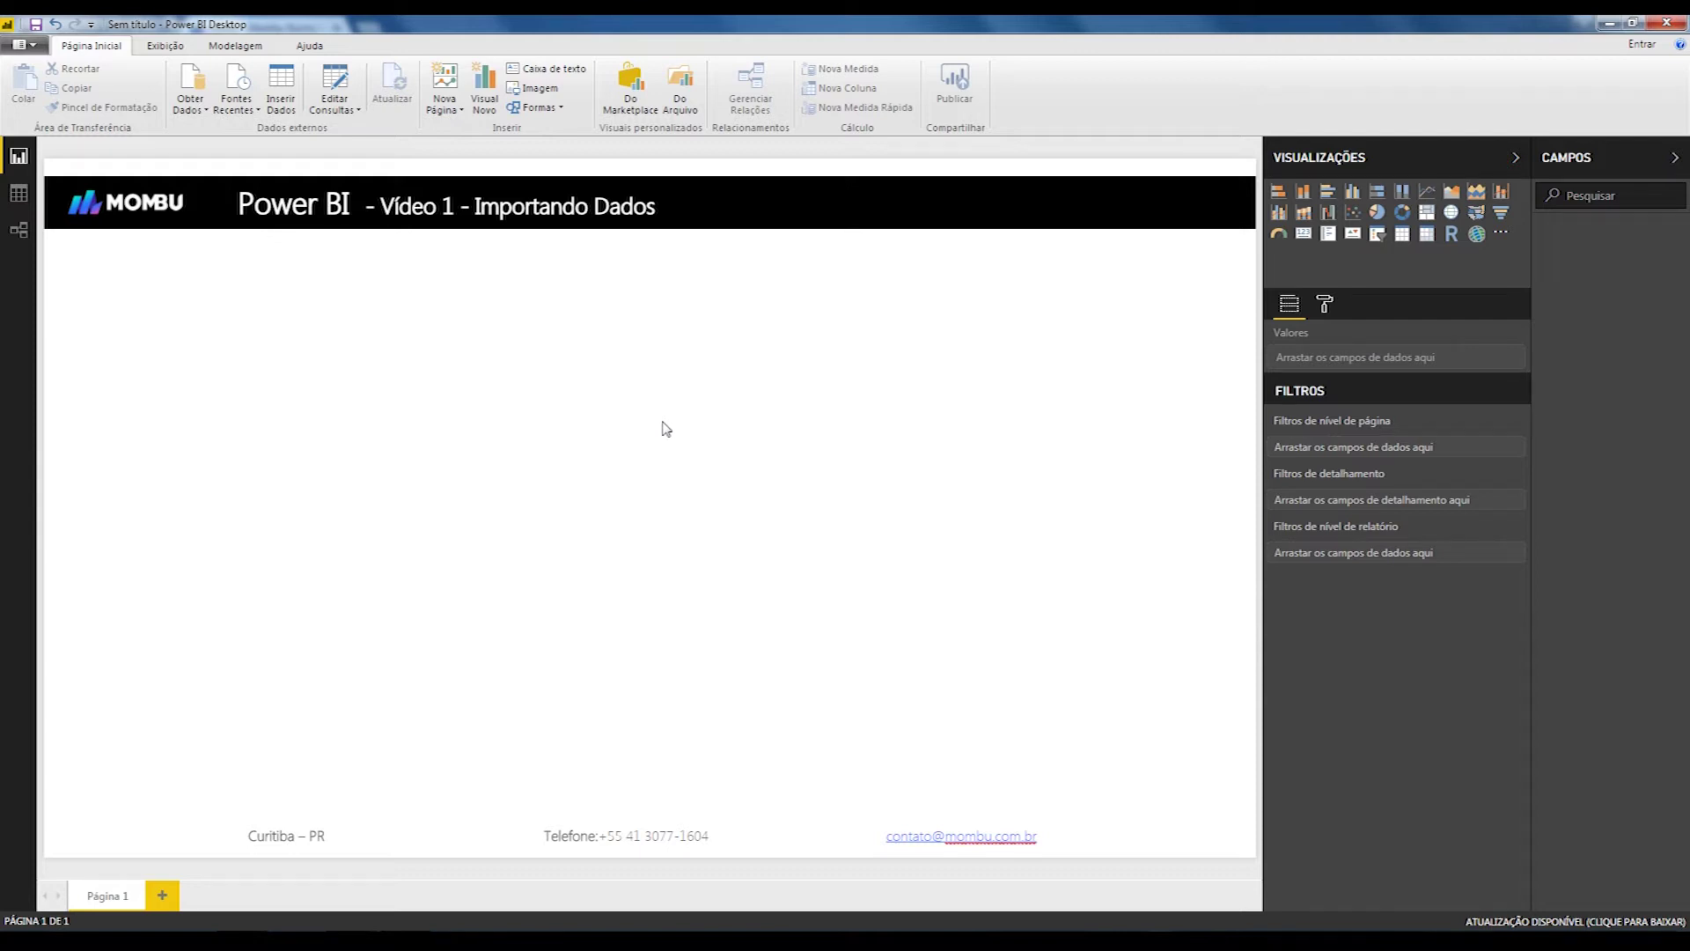
# - Connect to the Excel workbook Controle Financeiro as a data source and select the dAgrupDespesas table for preview
pyautogui.click(194, 115)
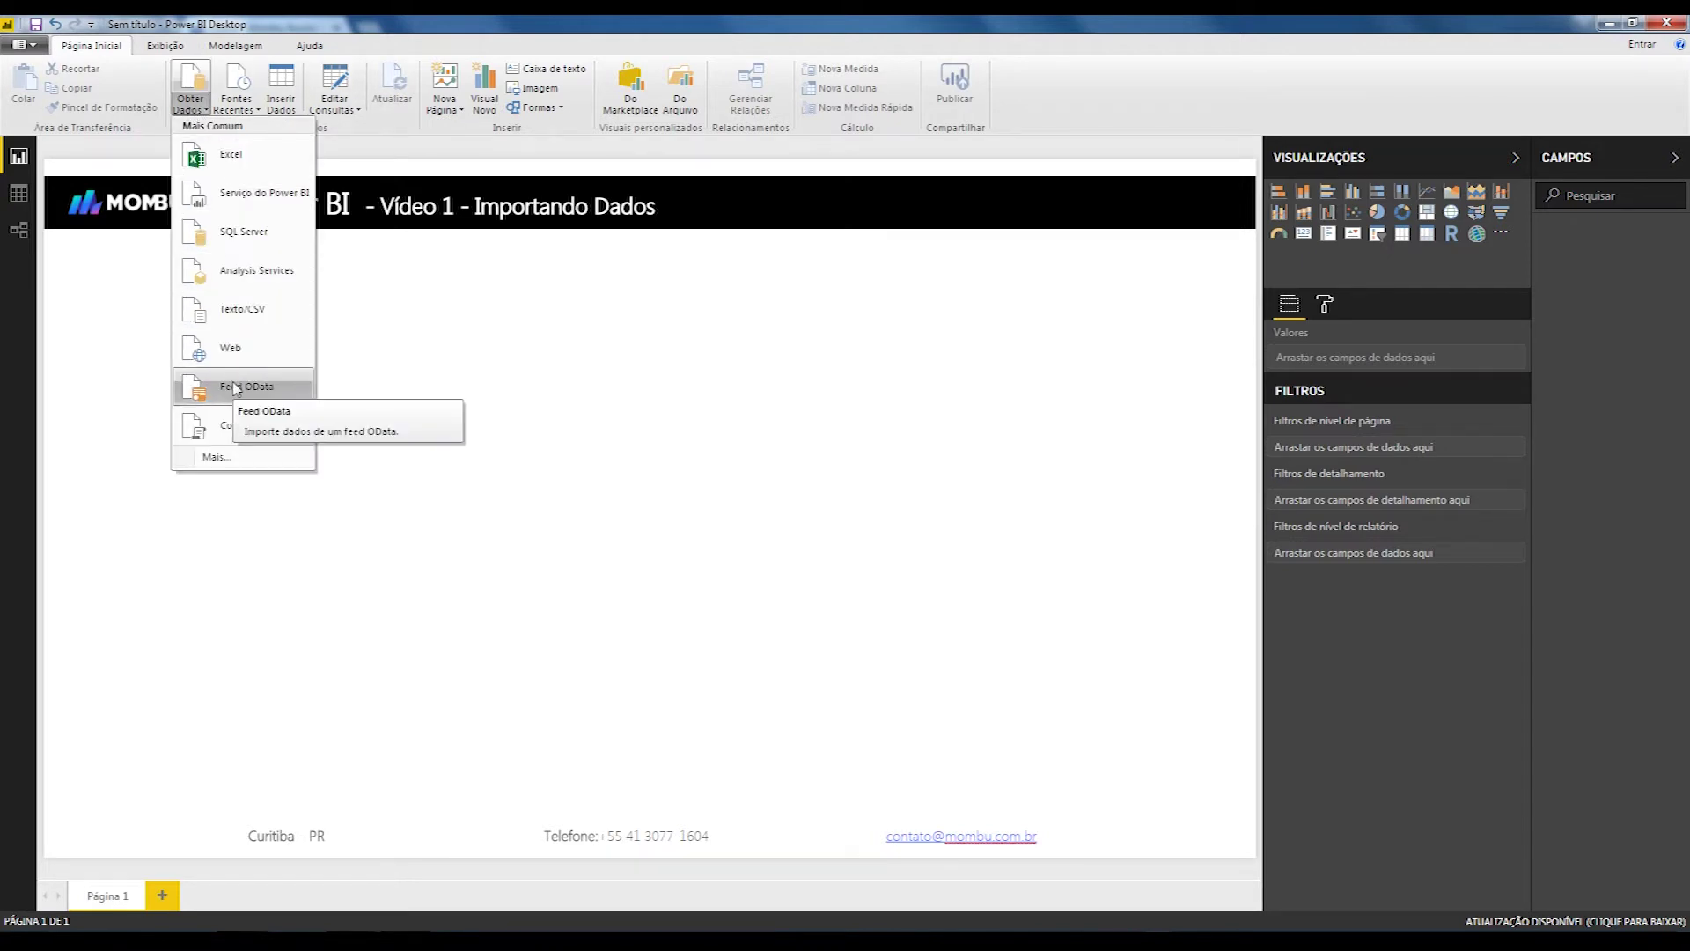
pyautogui.click(236, 157)
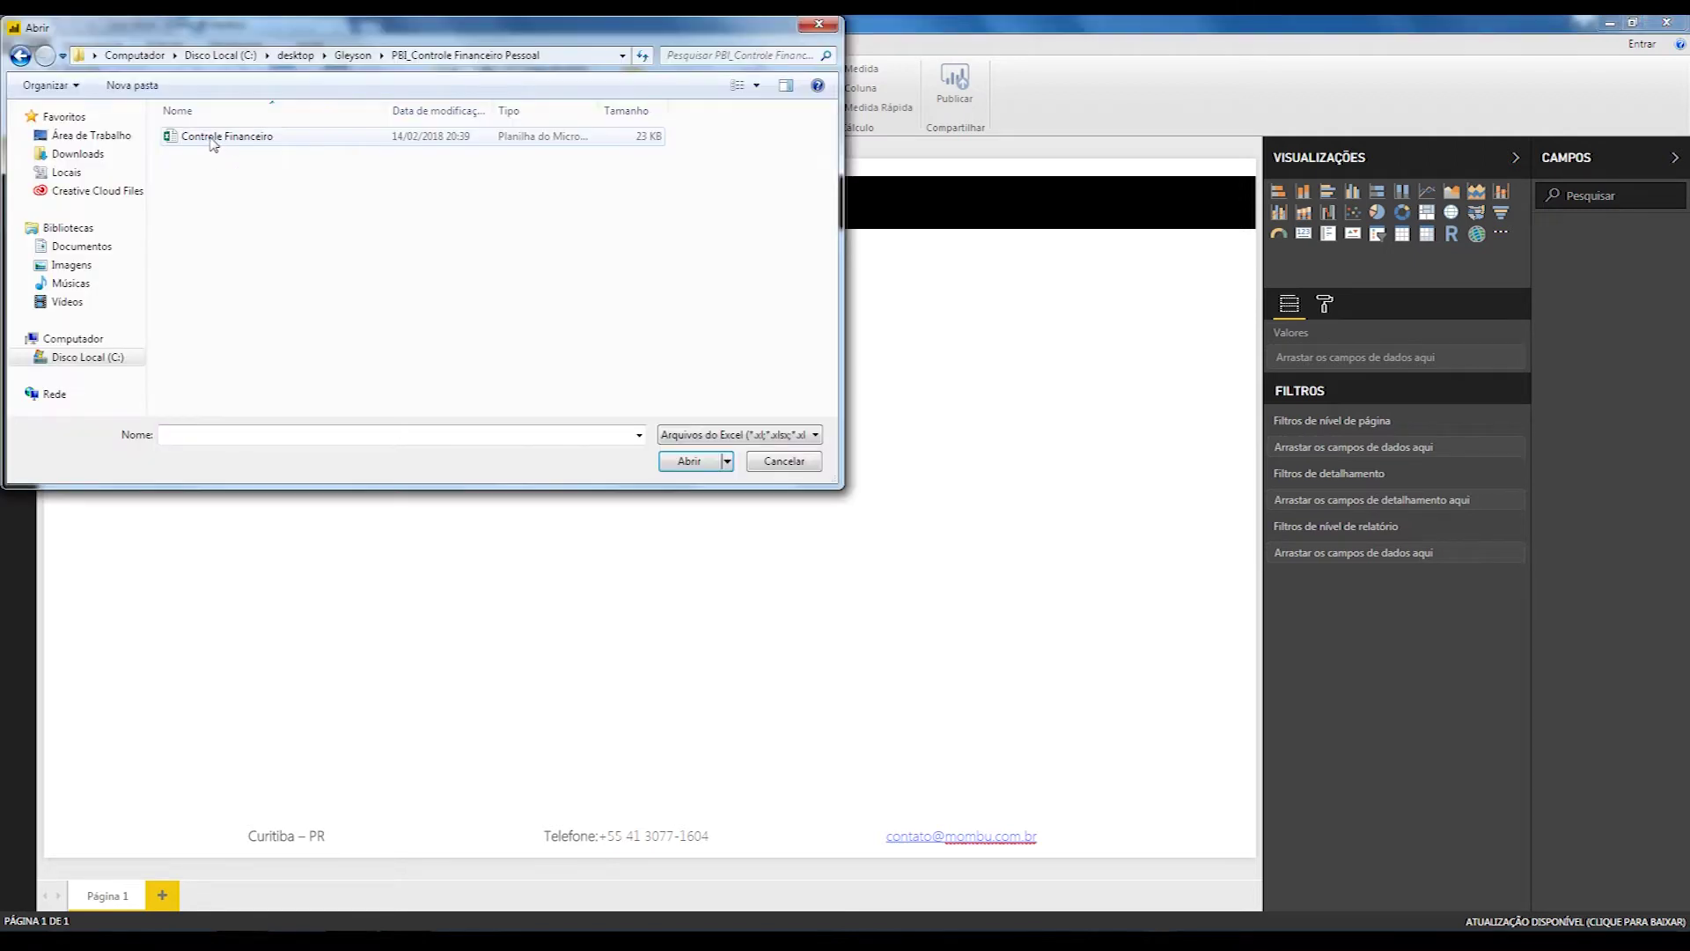
pyautogui.click(214, 139)
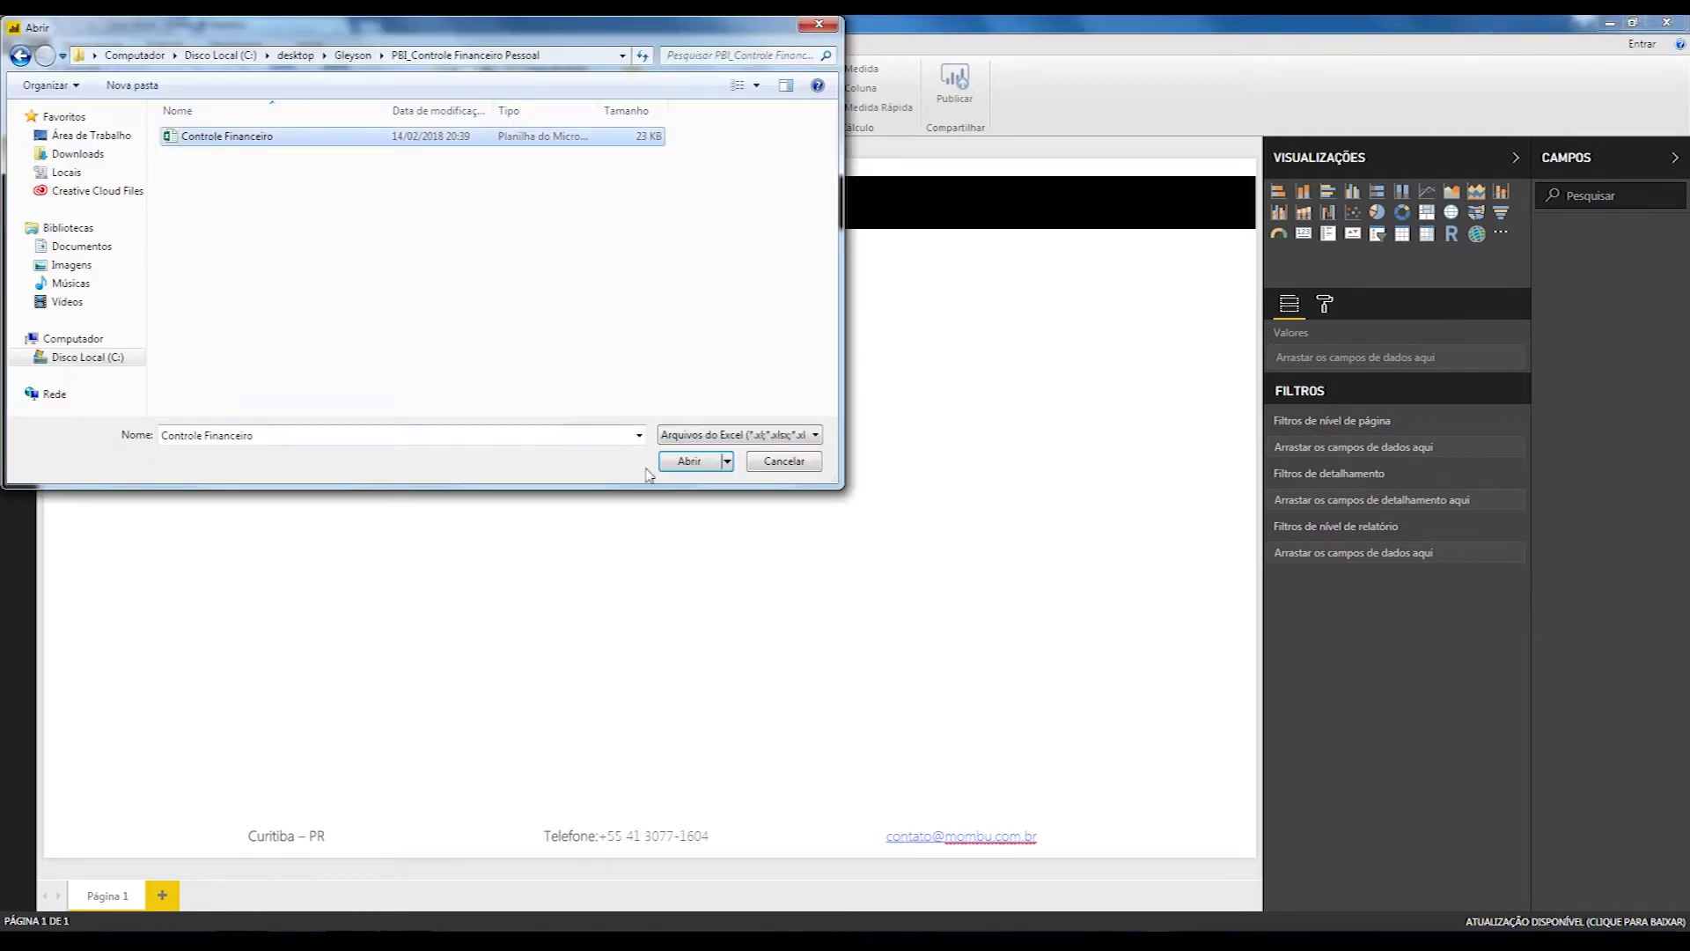
pyautogui.click(687, 463)
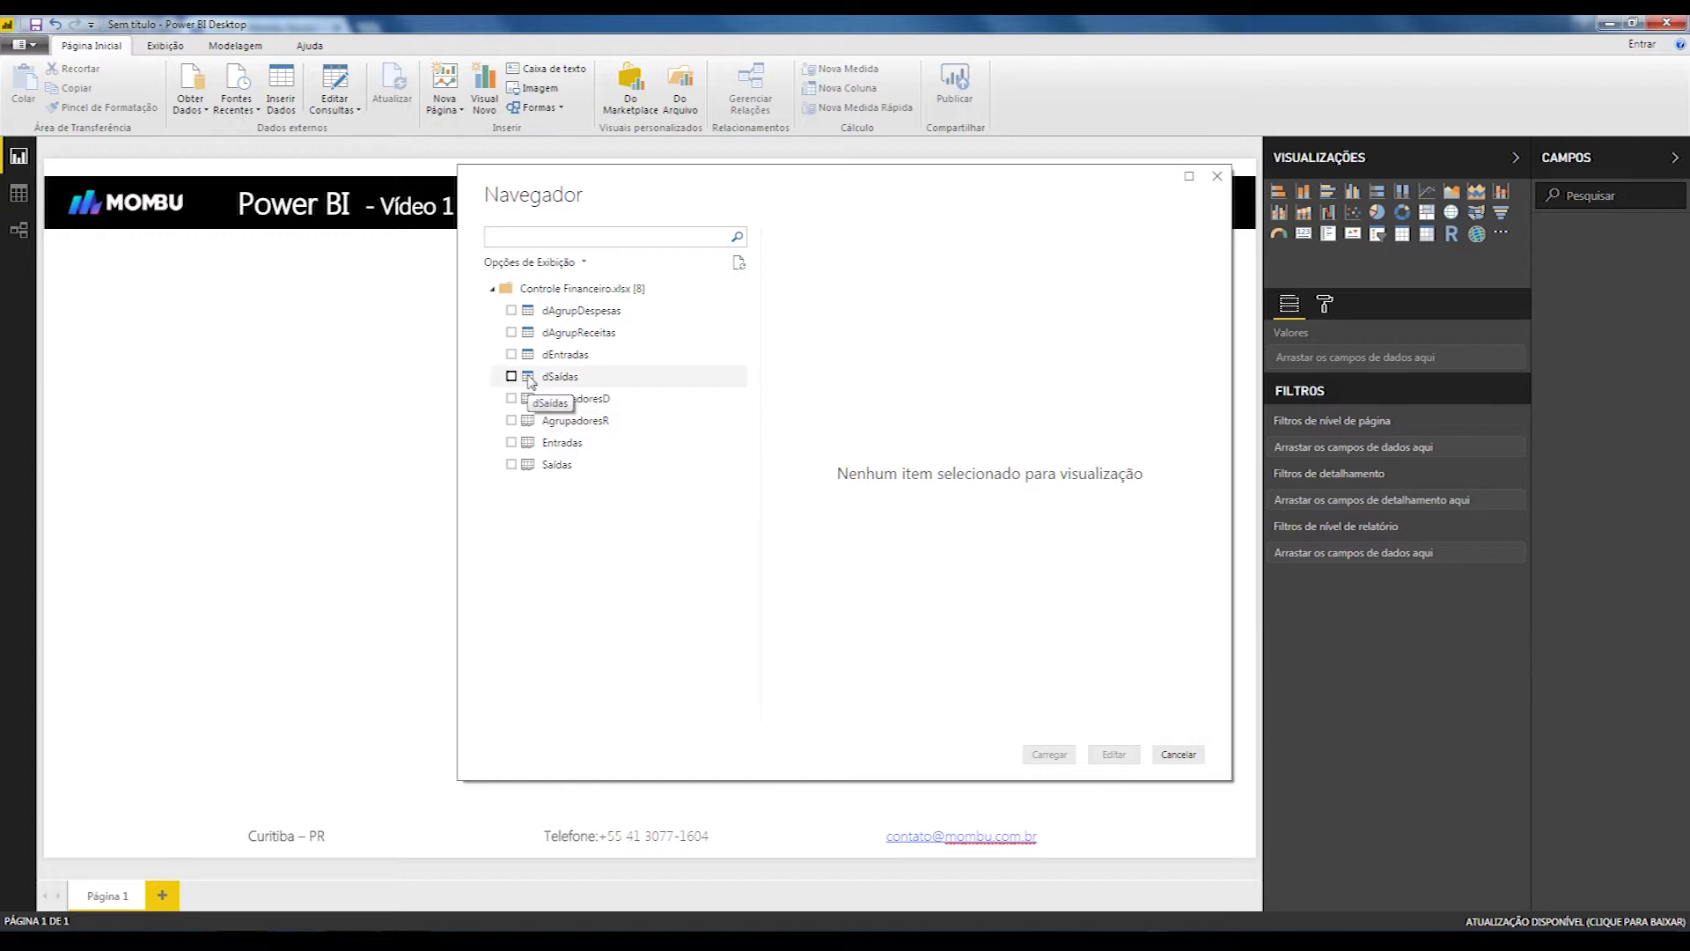
pyautogui.click(537, 315)
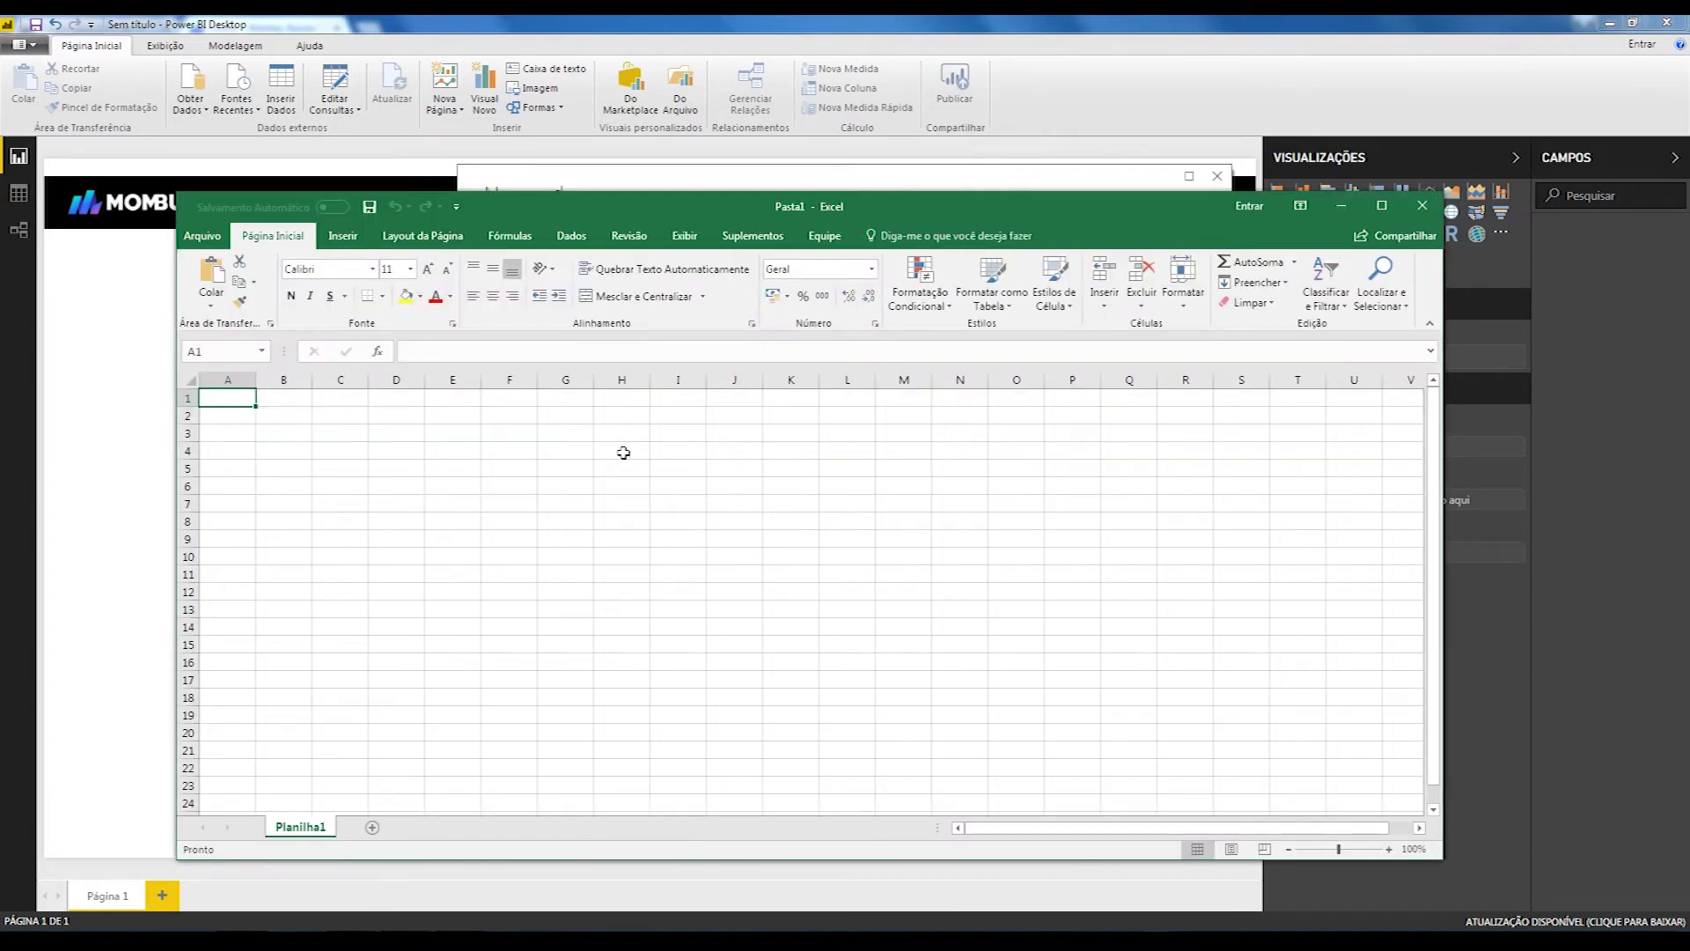
# - Switch to the blank Excel workbook and enter the headers NOME in H4 and IDADE in I4
pyautogui.click(622, 450)
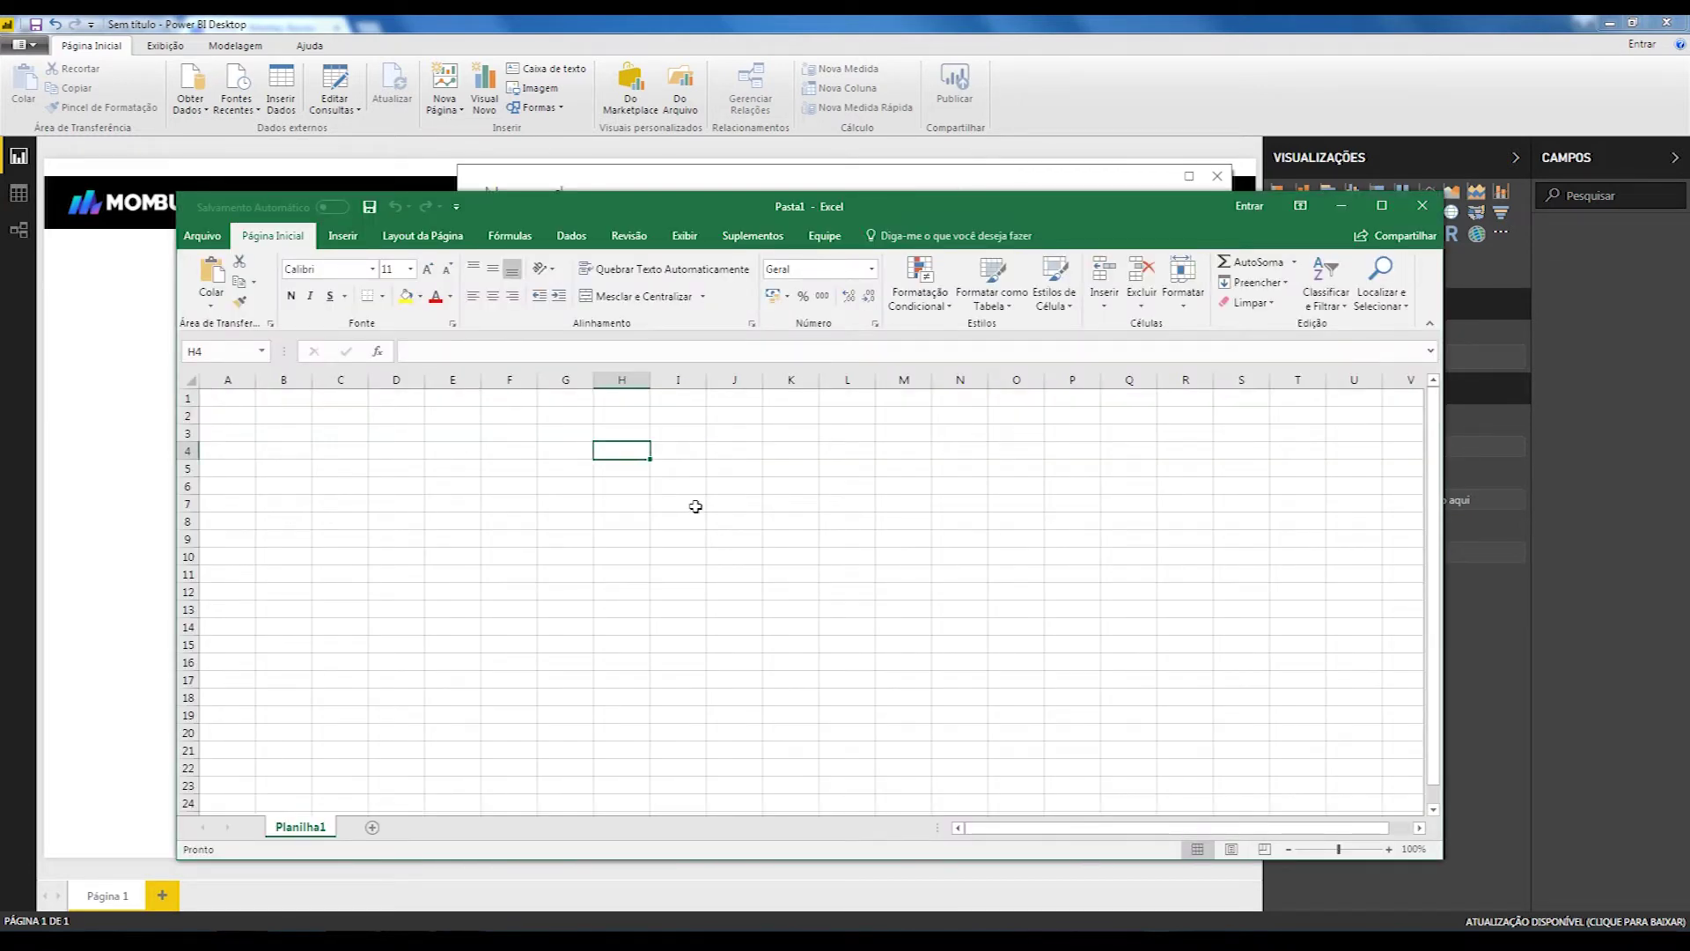
pyautogui.write('NOME')
pyautogui.press('Tab')
pyautogui.write('IDADE')
pyautogui.press('Return')
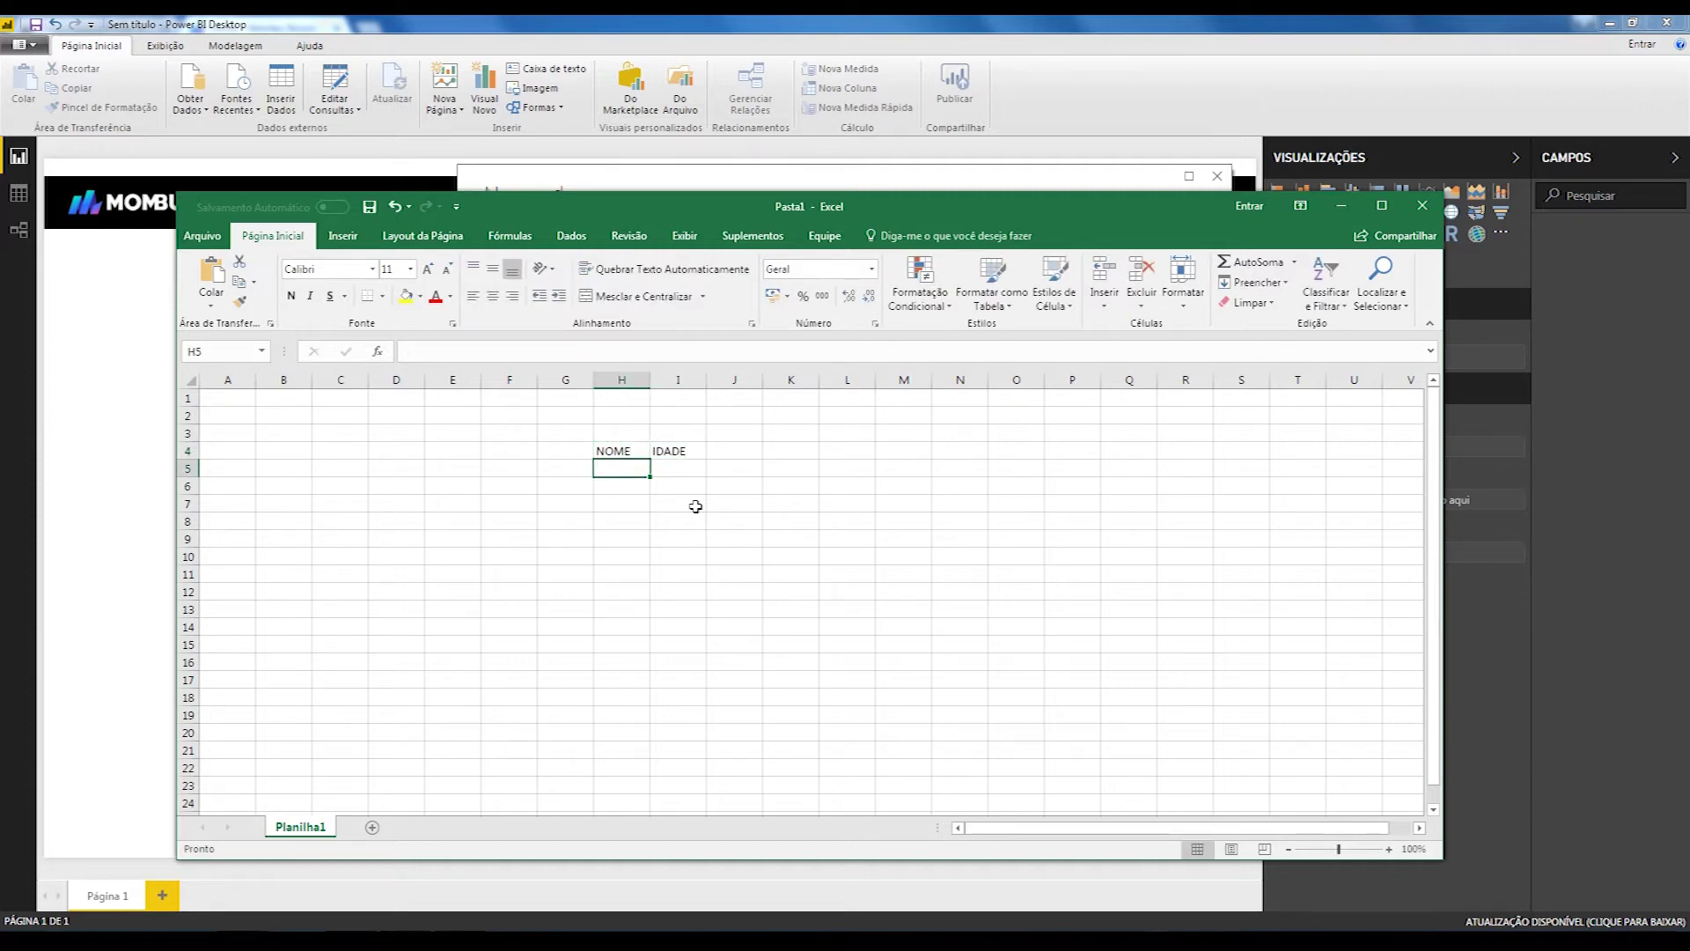
# - Fill cells H5 to H7 under NOME with three sample first names
pyautogui.write('João')
pyautogui.press('Return')
pyautogui.write('Maria')
pyautogui.press('Return')
pyautogui.write('José')
# - Enter the ages 20, 10 and 50 in cells I5 to I7 beside the names
pyautogui.press('Tab')
pyautogui.press('Up')
pyautogui.press('Up')
pyautogui.write('20')
pyautogui.press('Return')
pyautogui.write('10')
pyautogui.press('Return')
pyautogui.write('9')
pyautogui.press('Return')
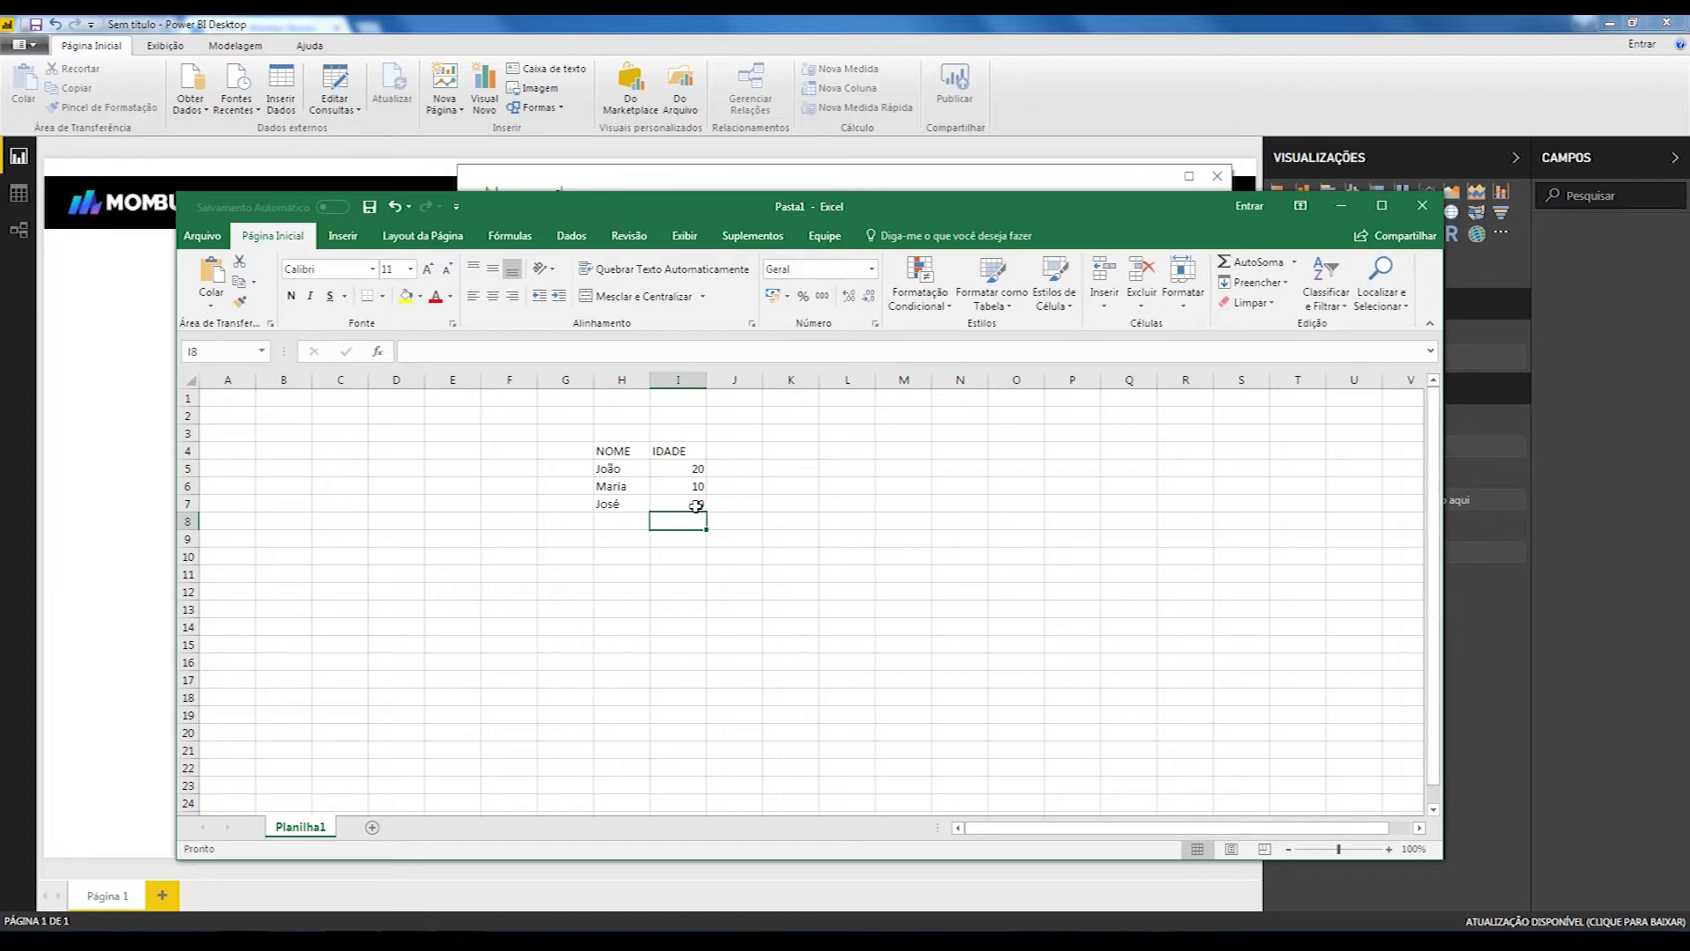
pyautogui.moveTo(641, 454); pyautogui.dragTo(685, 504)
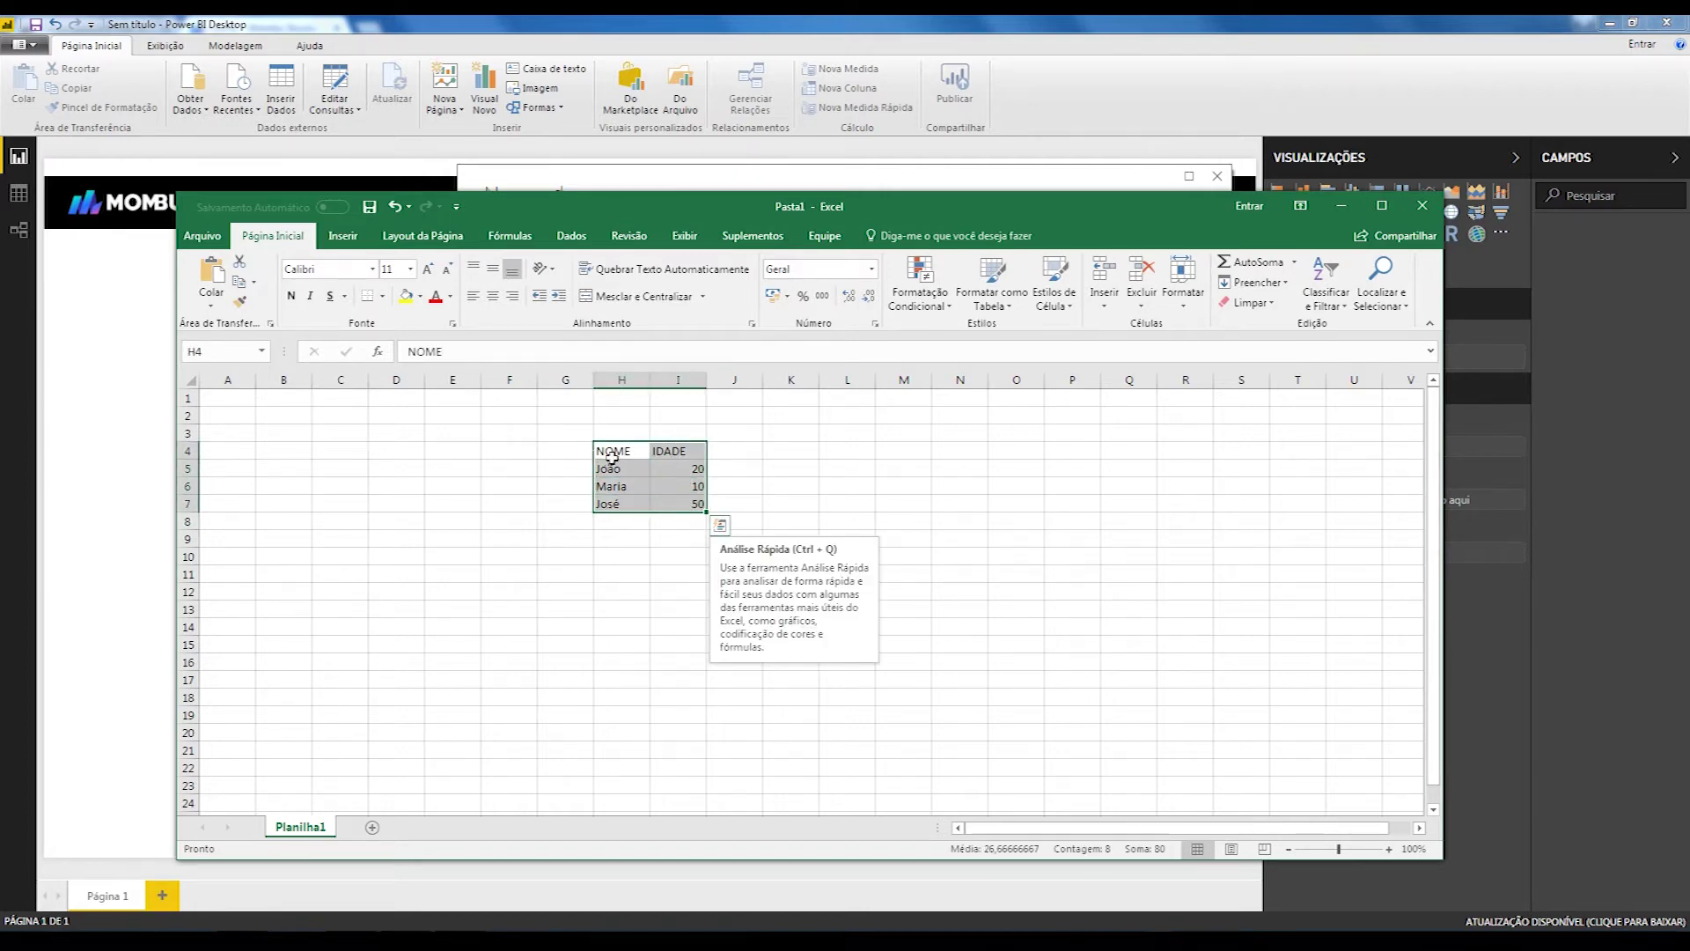
pyautogui.click(382, 296)
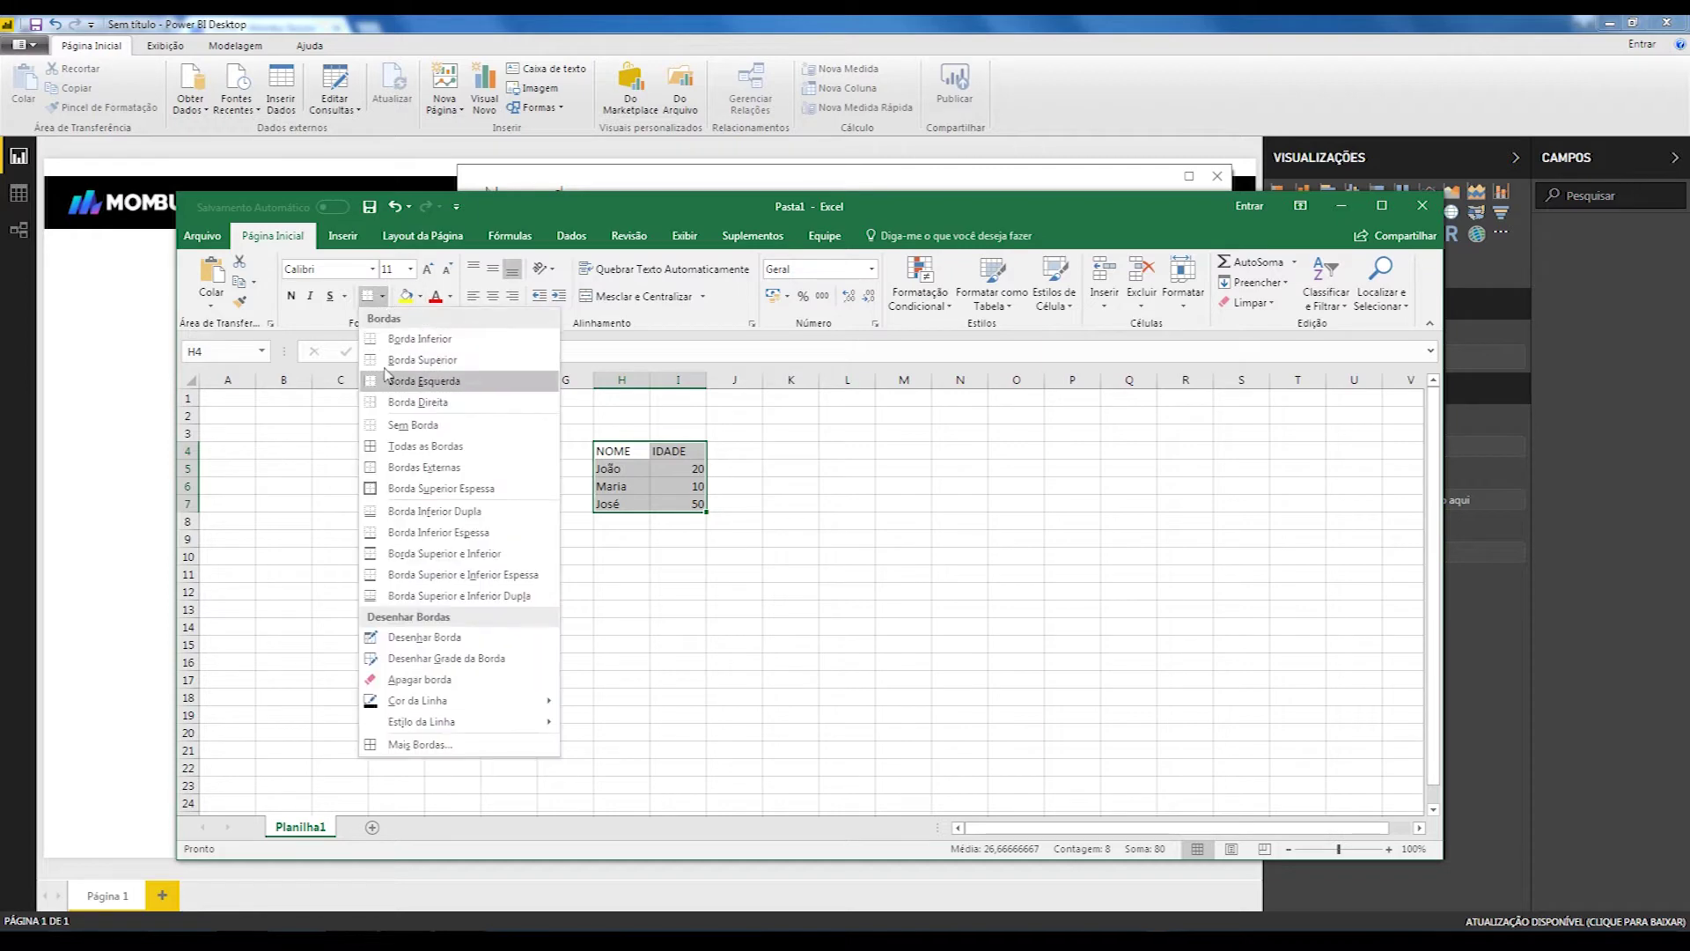
pyautogui.click(788, 456)
pyautogui.click(629, 456)
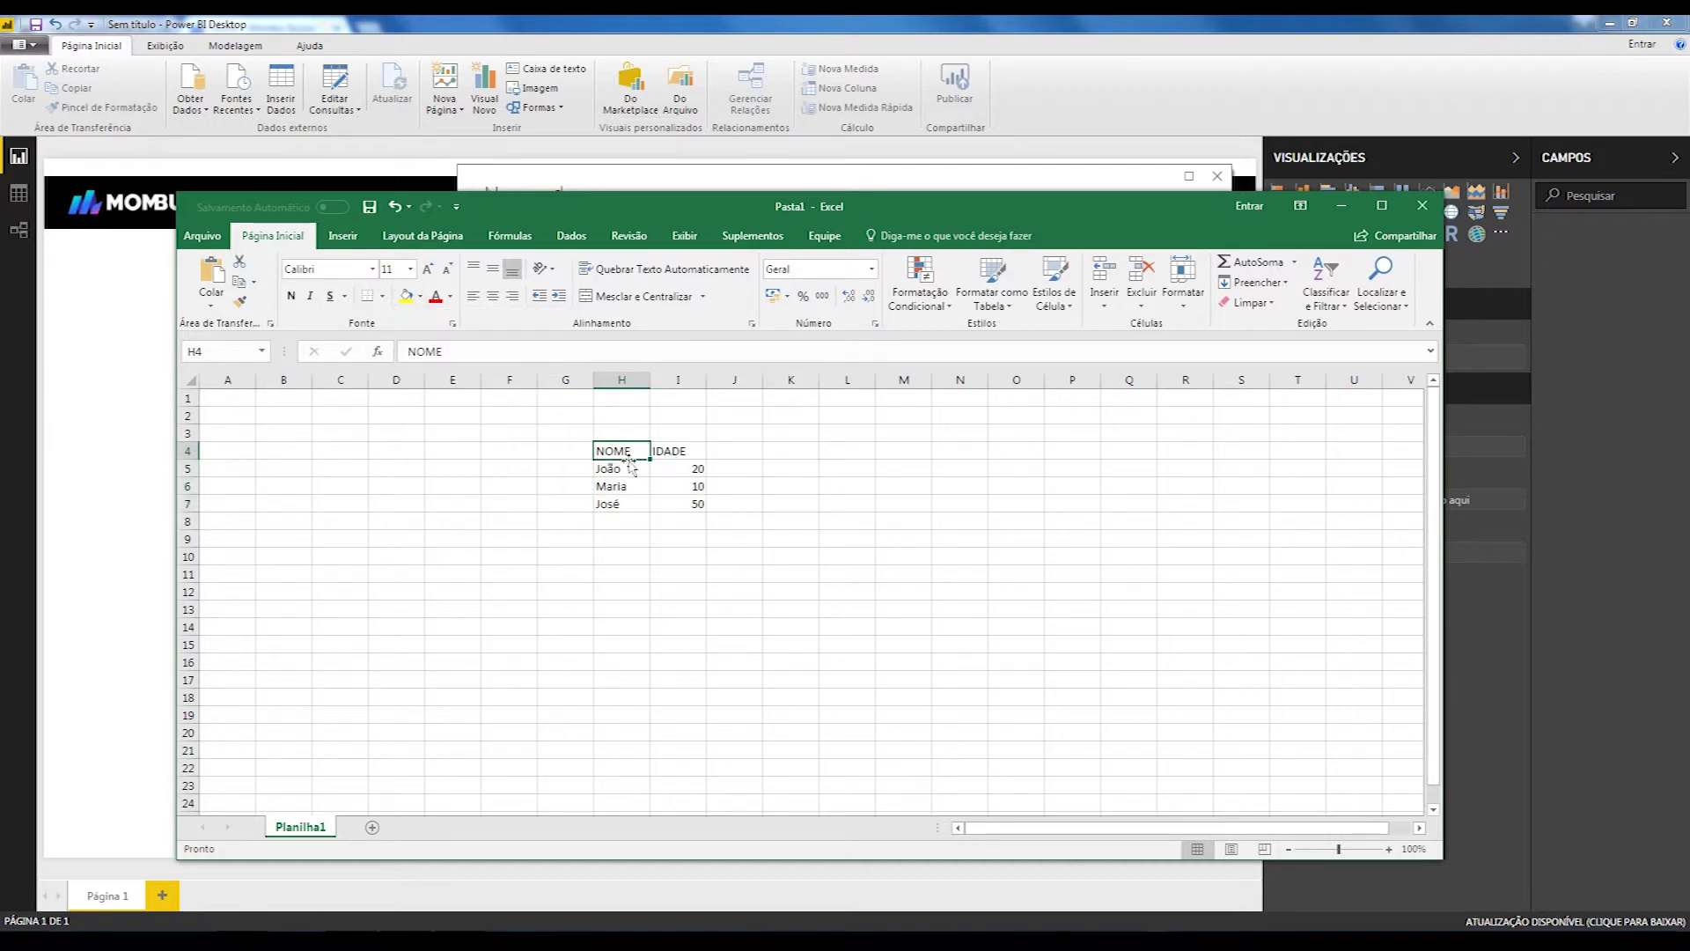
# - Maximize the Excel window showing the name and age data
pyautogui.doubleClick(955, 216)
pyautogui.click(465, 308)
pyautogui.click(490, 276)
pyautogui.click(445, 291)
pyautogui.click(458, 327)
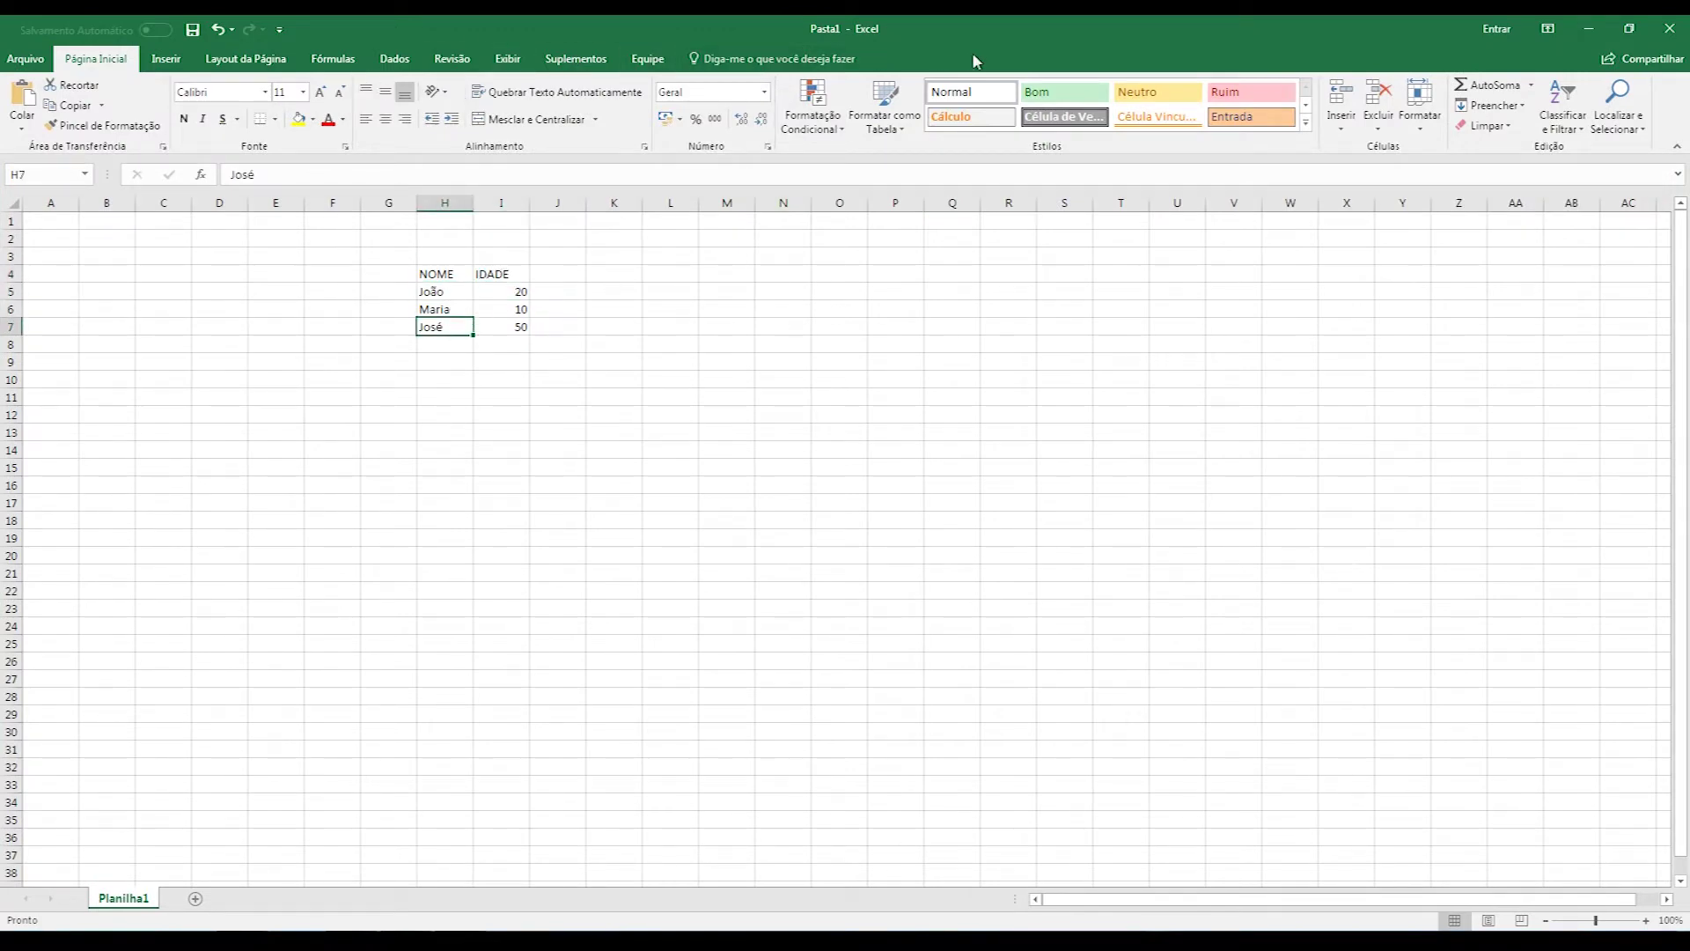
# - Label cell M6 as "Nome:" and cell M7 as "Idade:" for a small lookup form
pyautogui.click(706, 310)
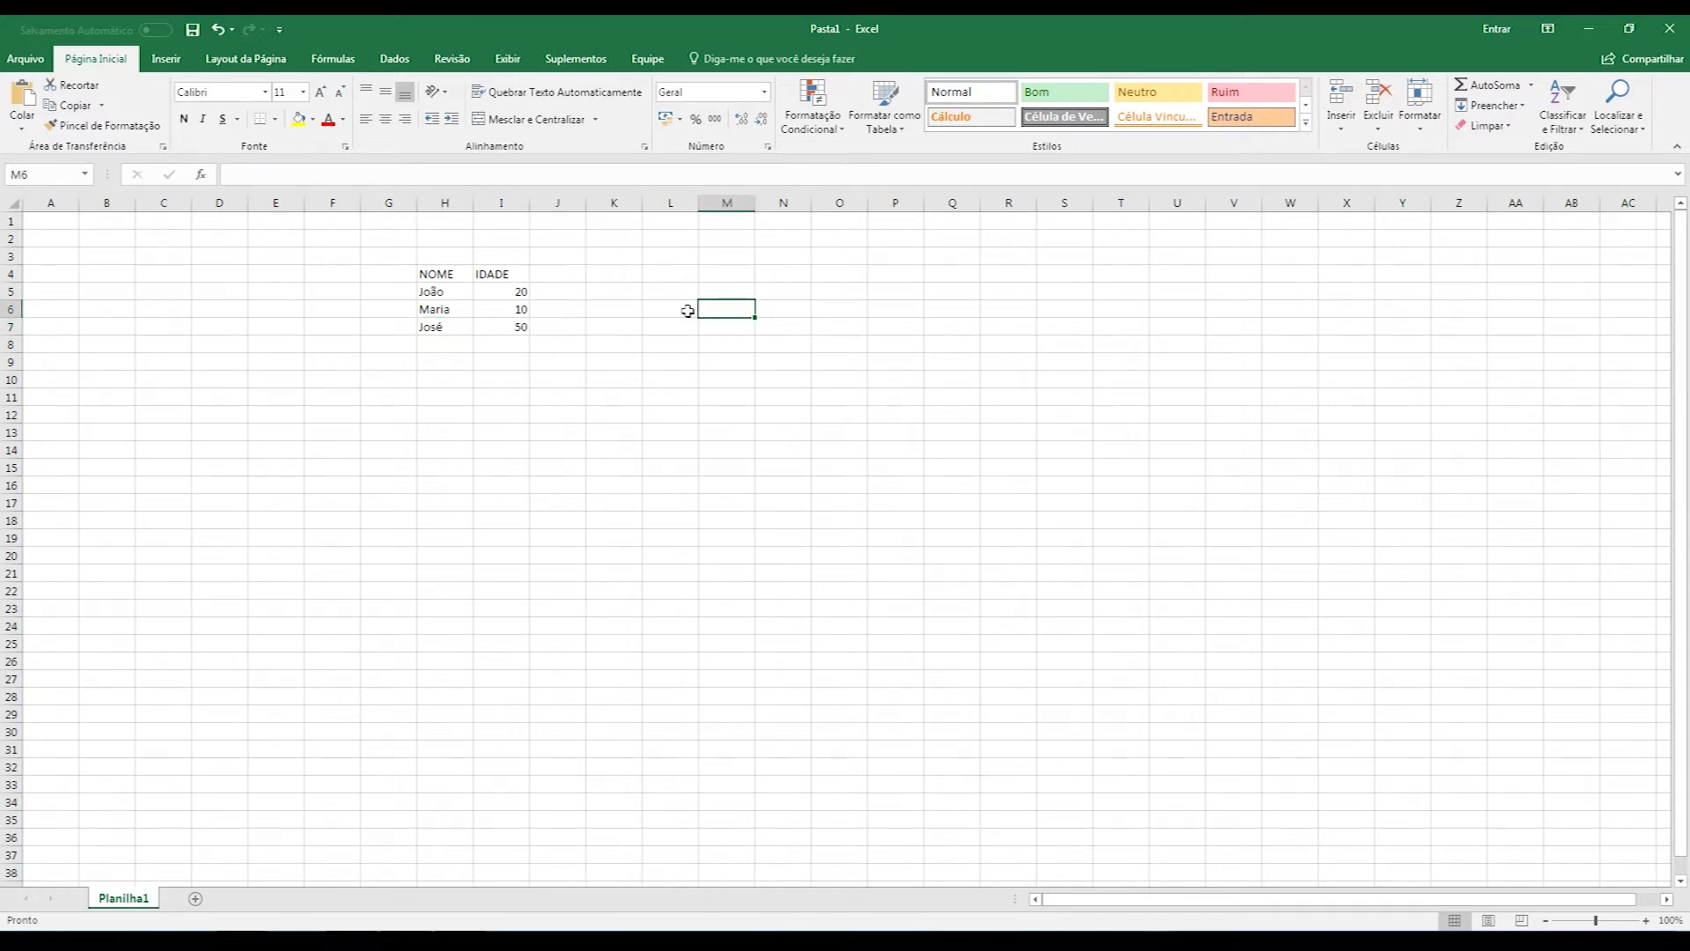
pyautogui.write('Nom')
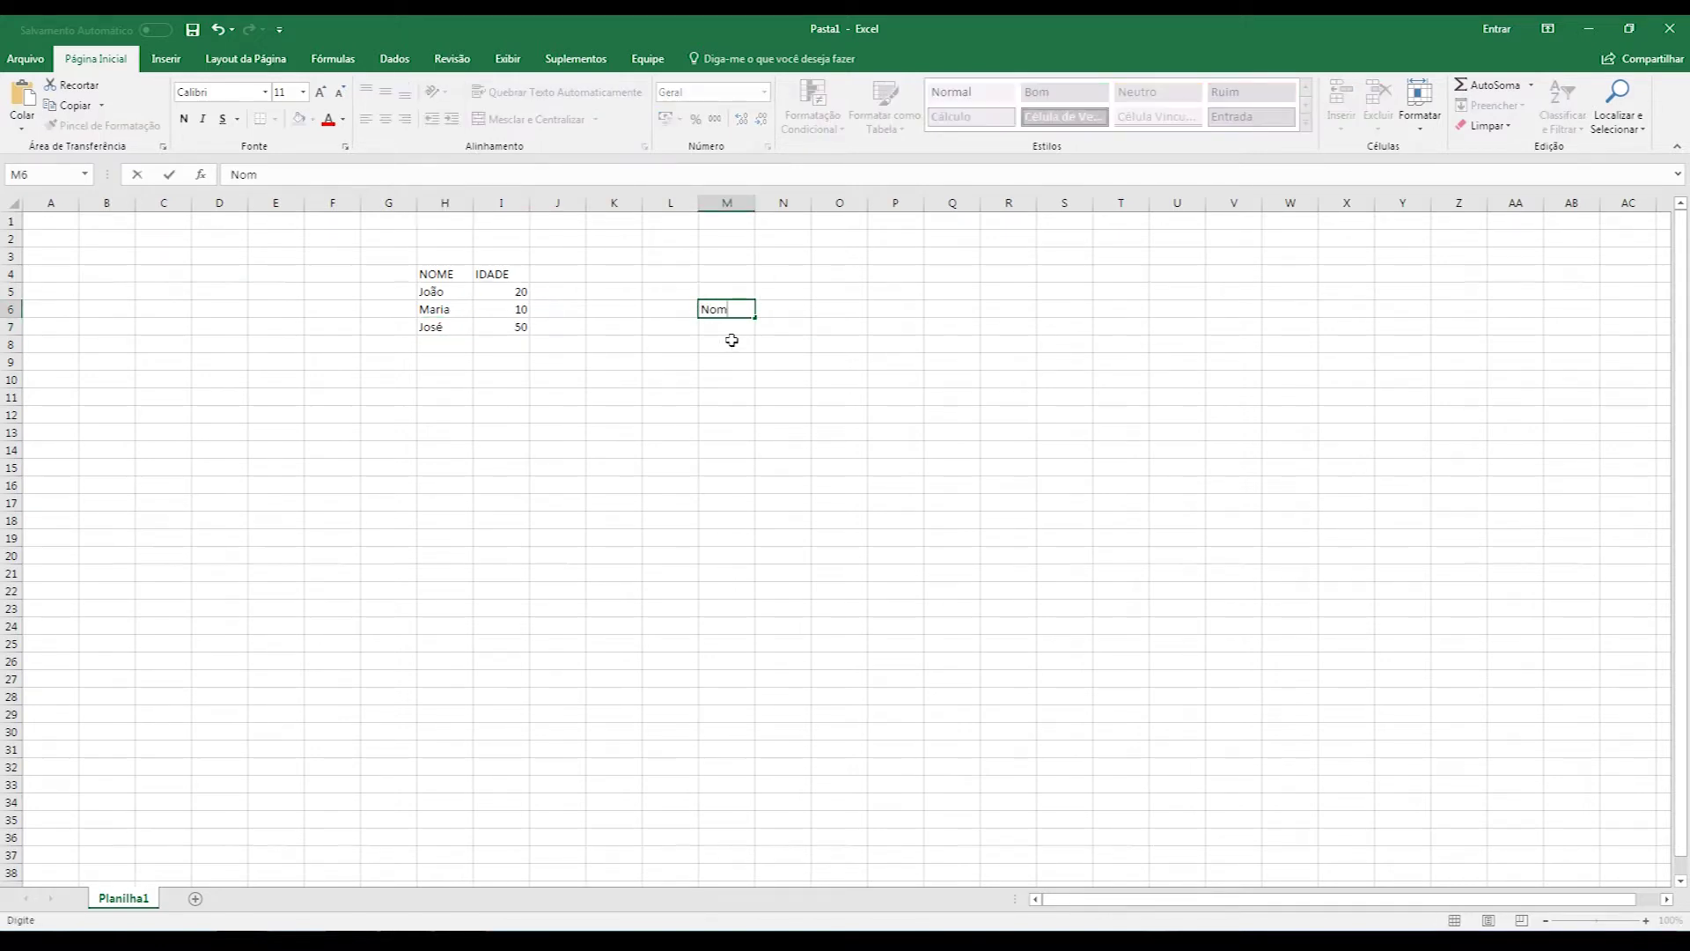
pyautogui.write('e:')
pyautogui.press('Return')
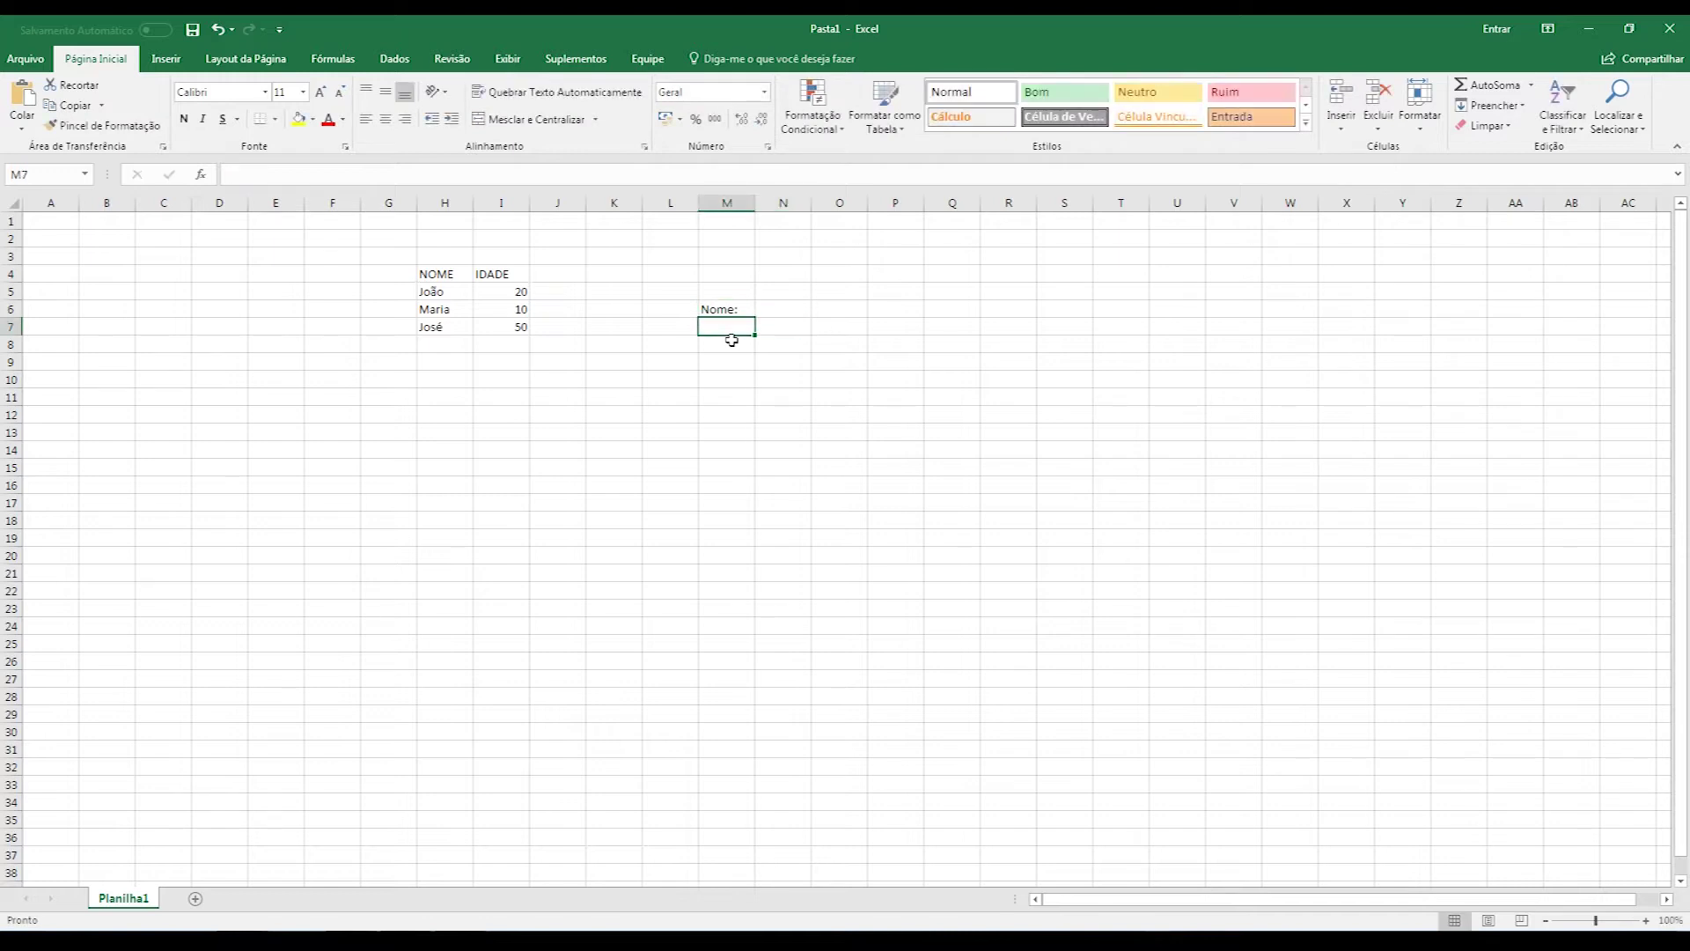
pyautogui.write('d')
pyautogui.write('dade')
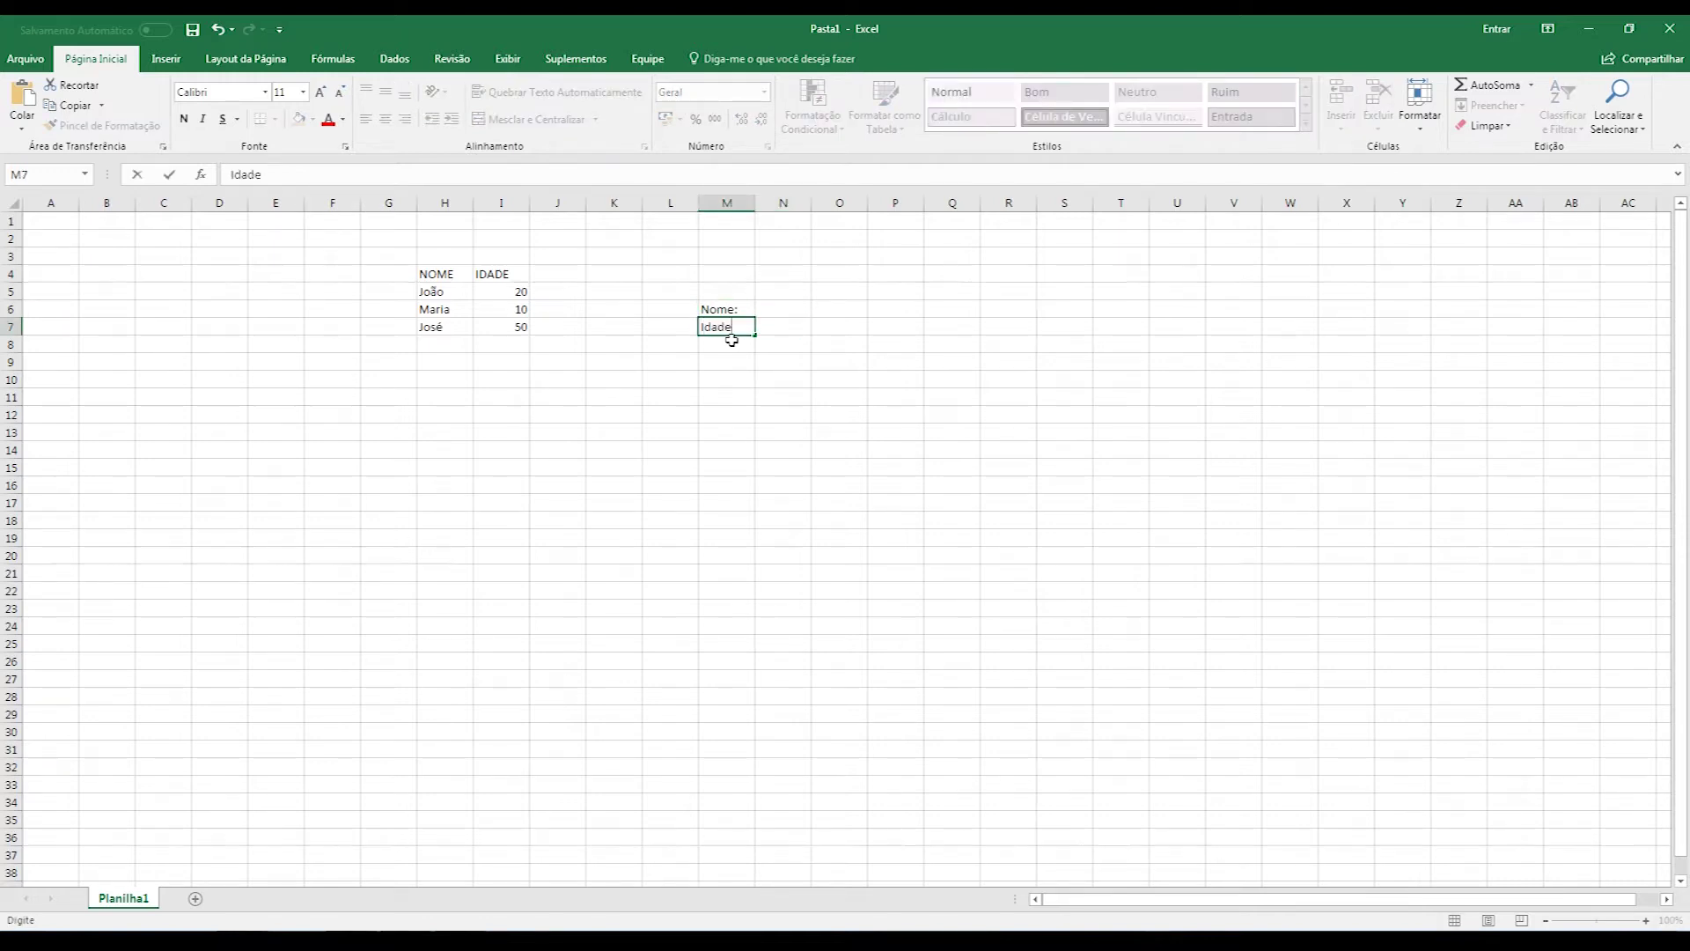
pyautogui.write(':')
pyautogui.press('Tab')
pyautogui.press('Up')
pyautogui.write('=procv(')
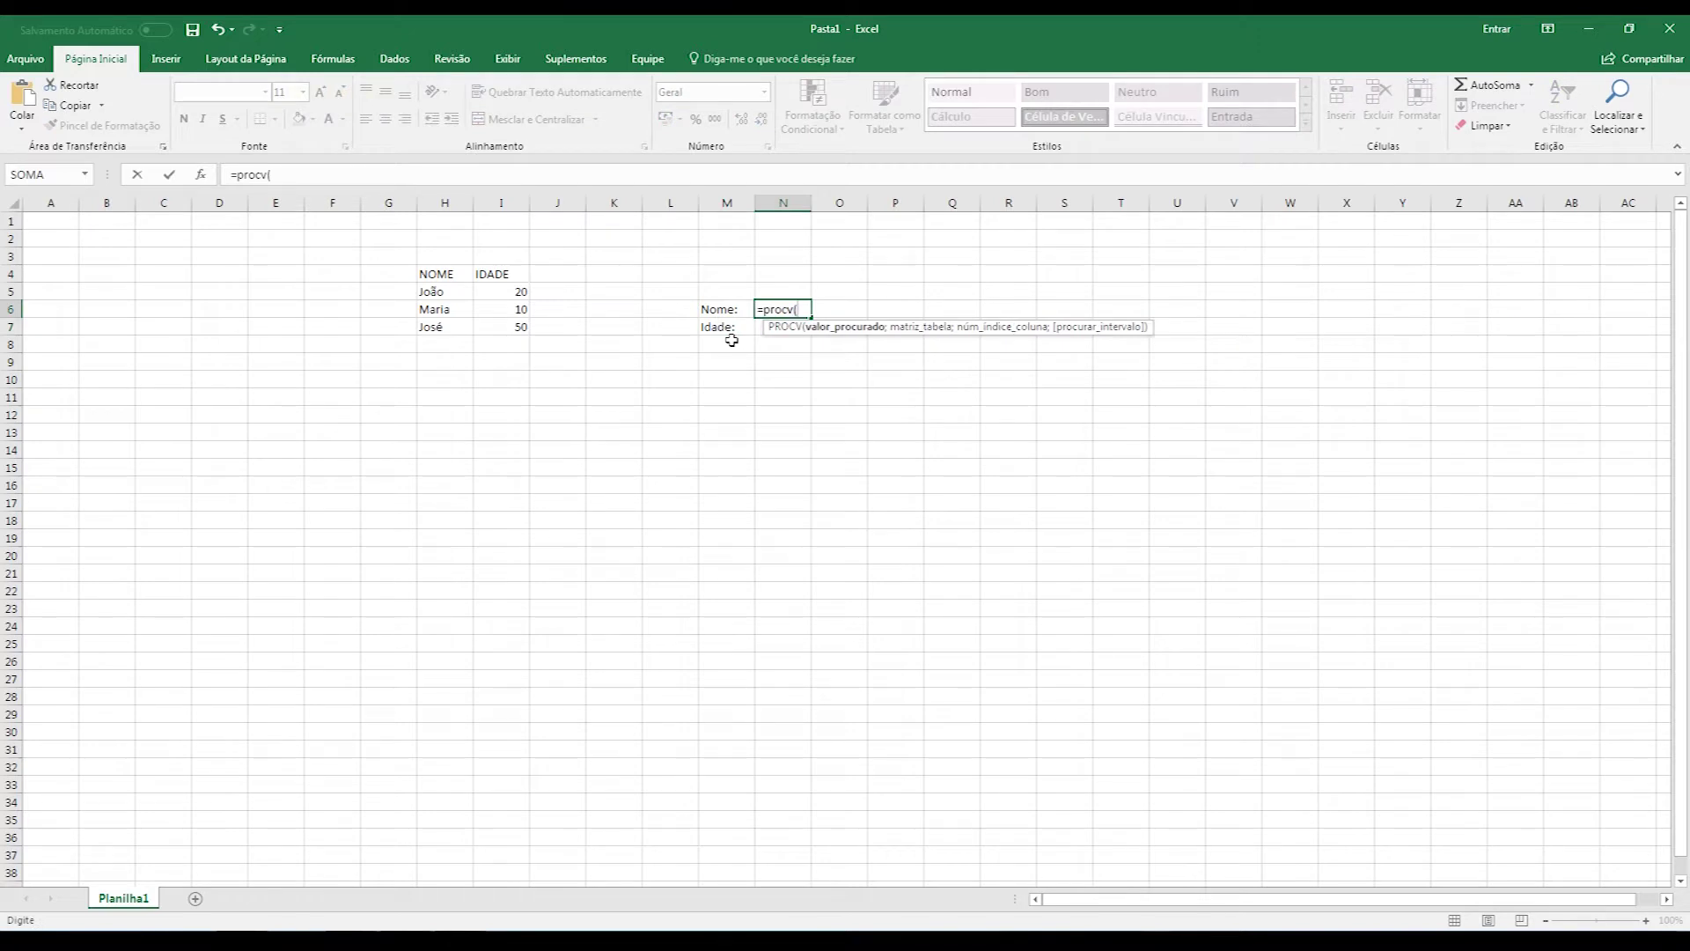
pyautogui.press('Escape')
pyautogui.press('Down')
# - Enter the lookup formula =PROCV(N6;H4:I7;2;0) in cell N7 beside the Idade label
pyautogui.write('=procv(')
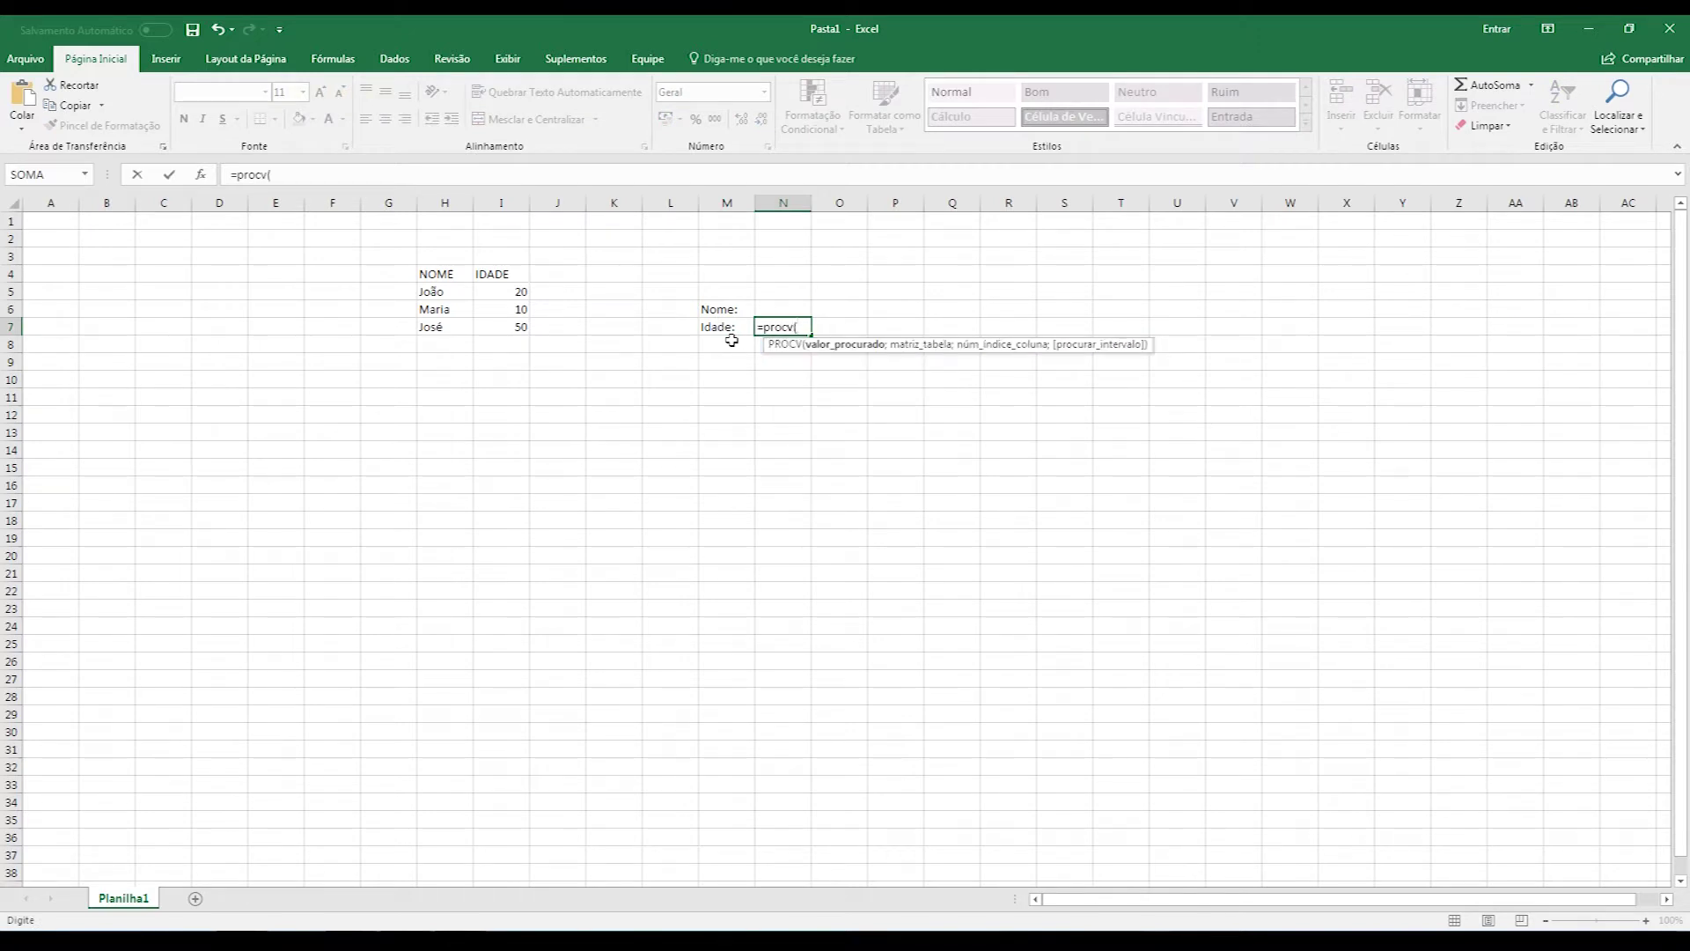
pyautogui.press('Up')
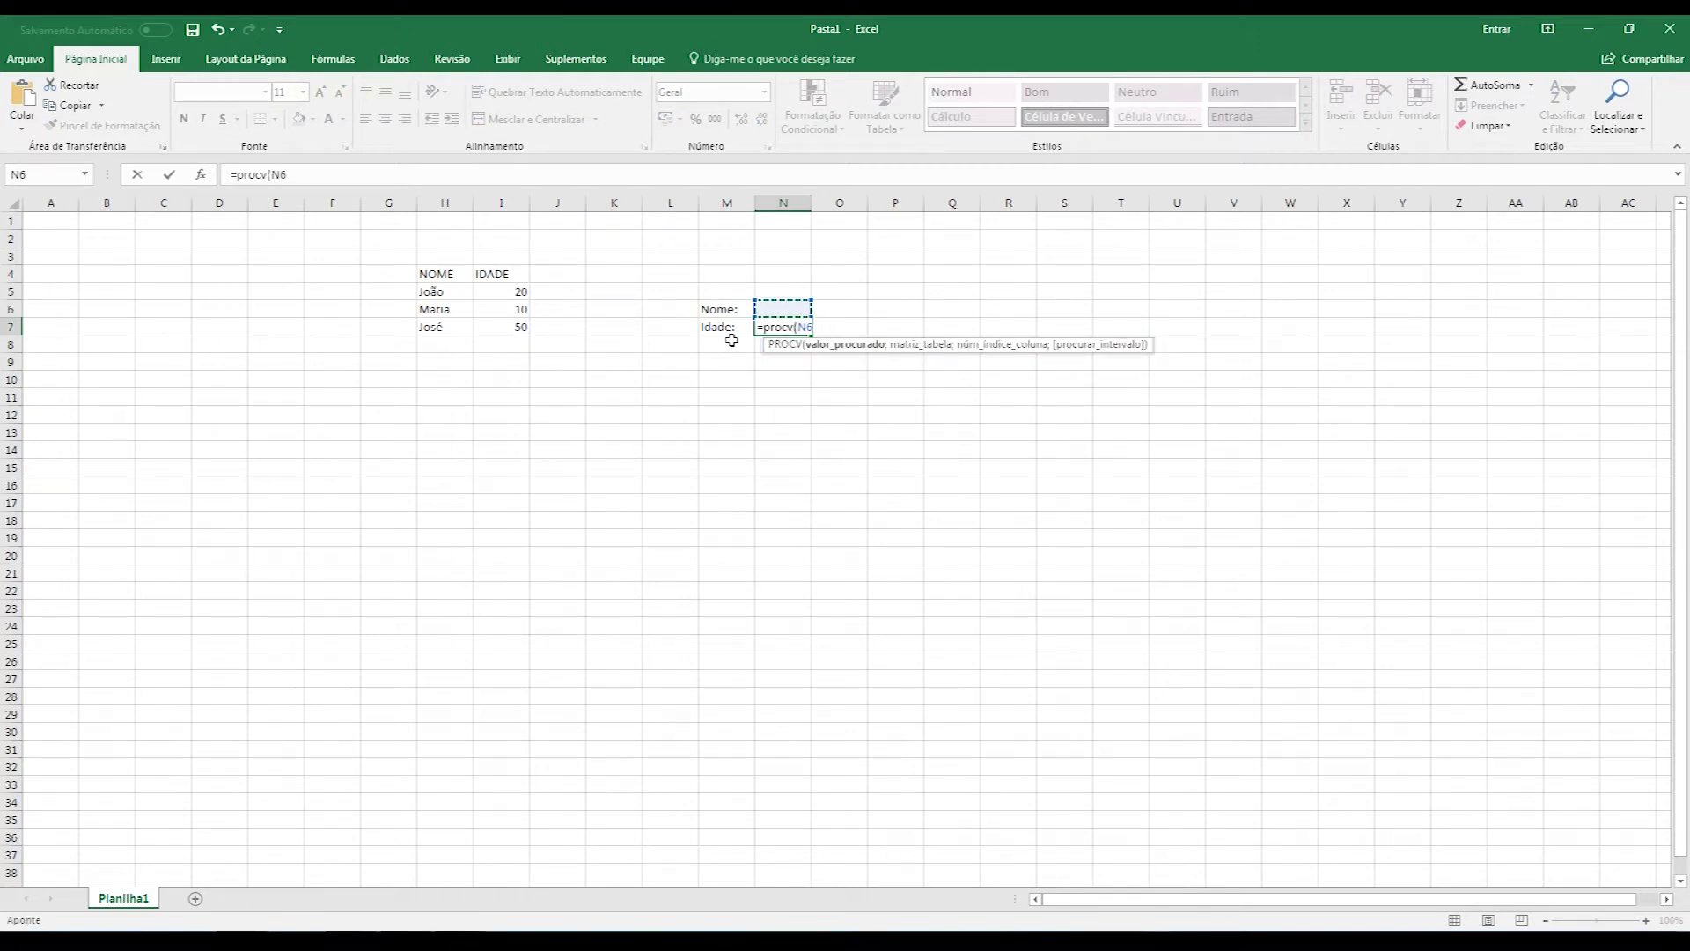
pyautogui.write(';')
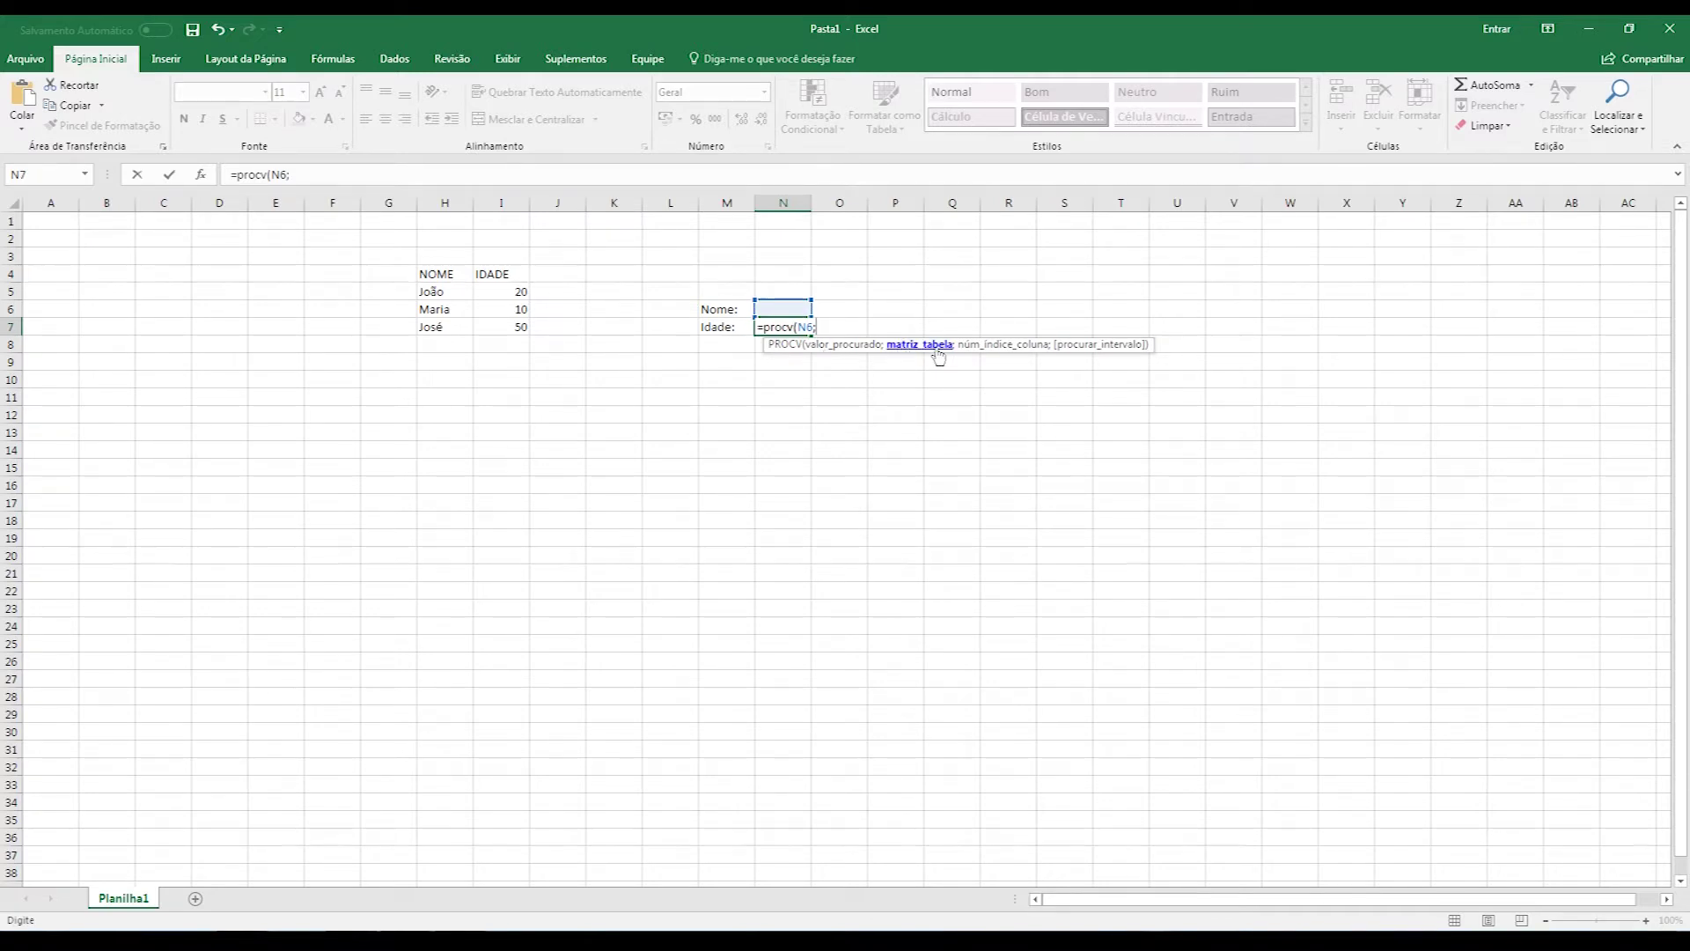
pyautogui.click(444, 307)
pyautogui.moveTo(440, 275); pyautogui.dragTo(502, 321)
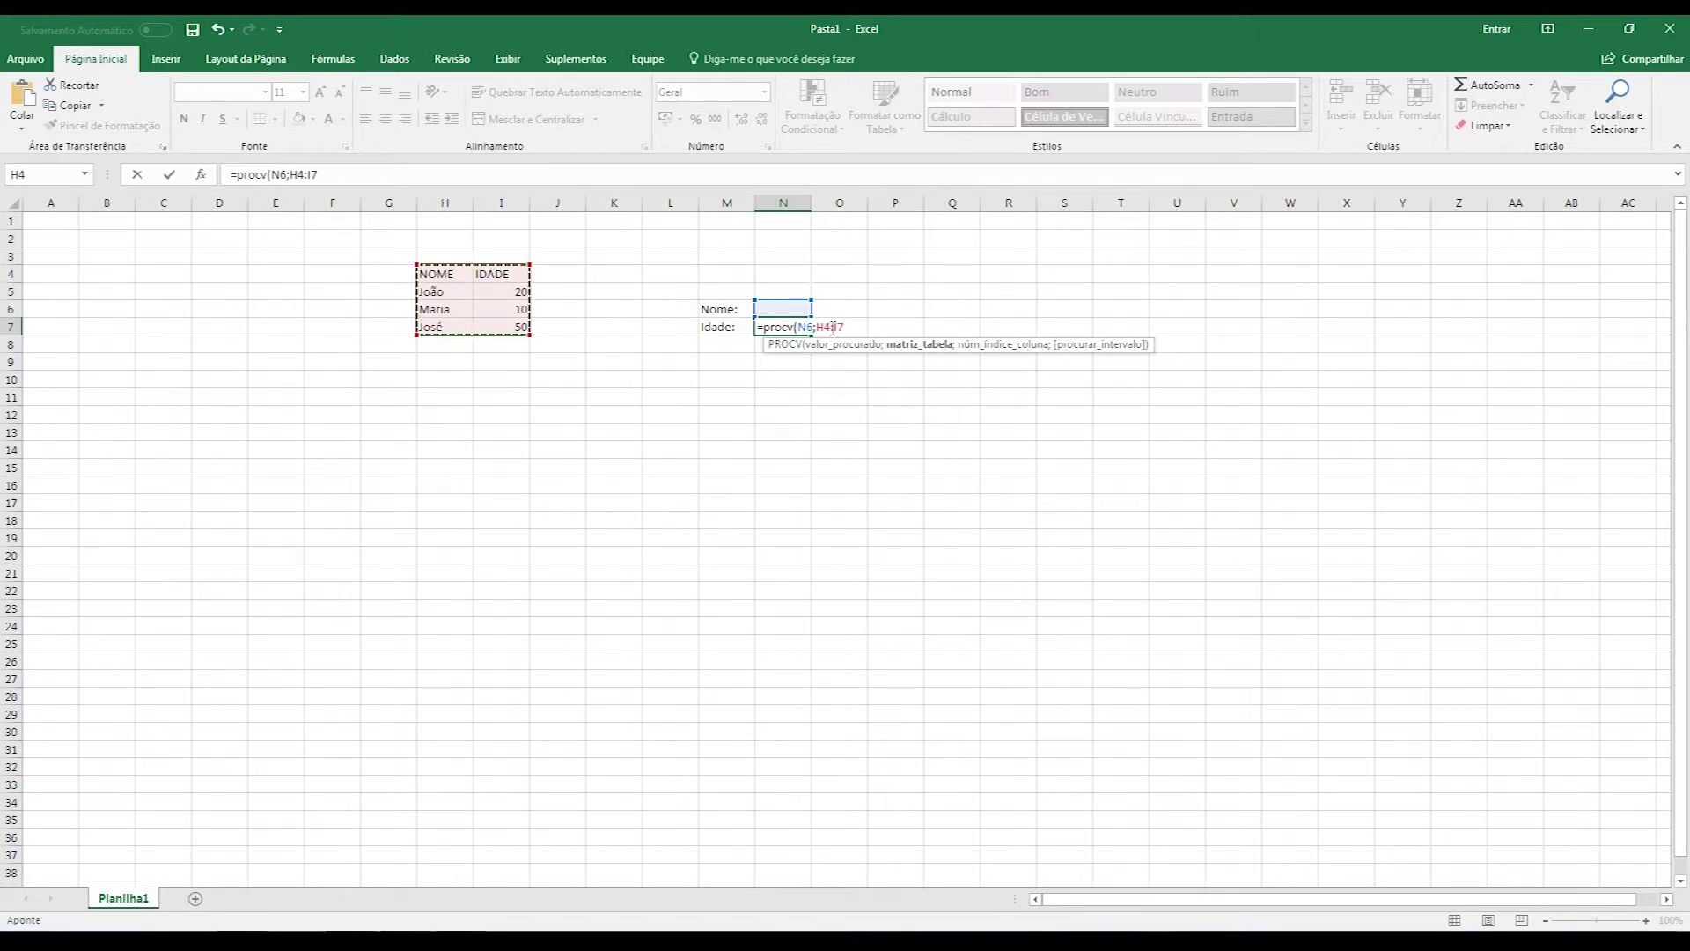
pyautogui.write(';2;0)')
pyautogui.press('Return')
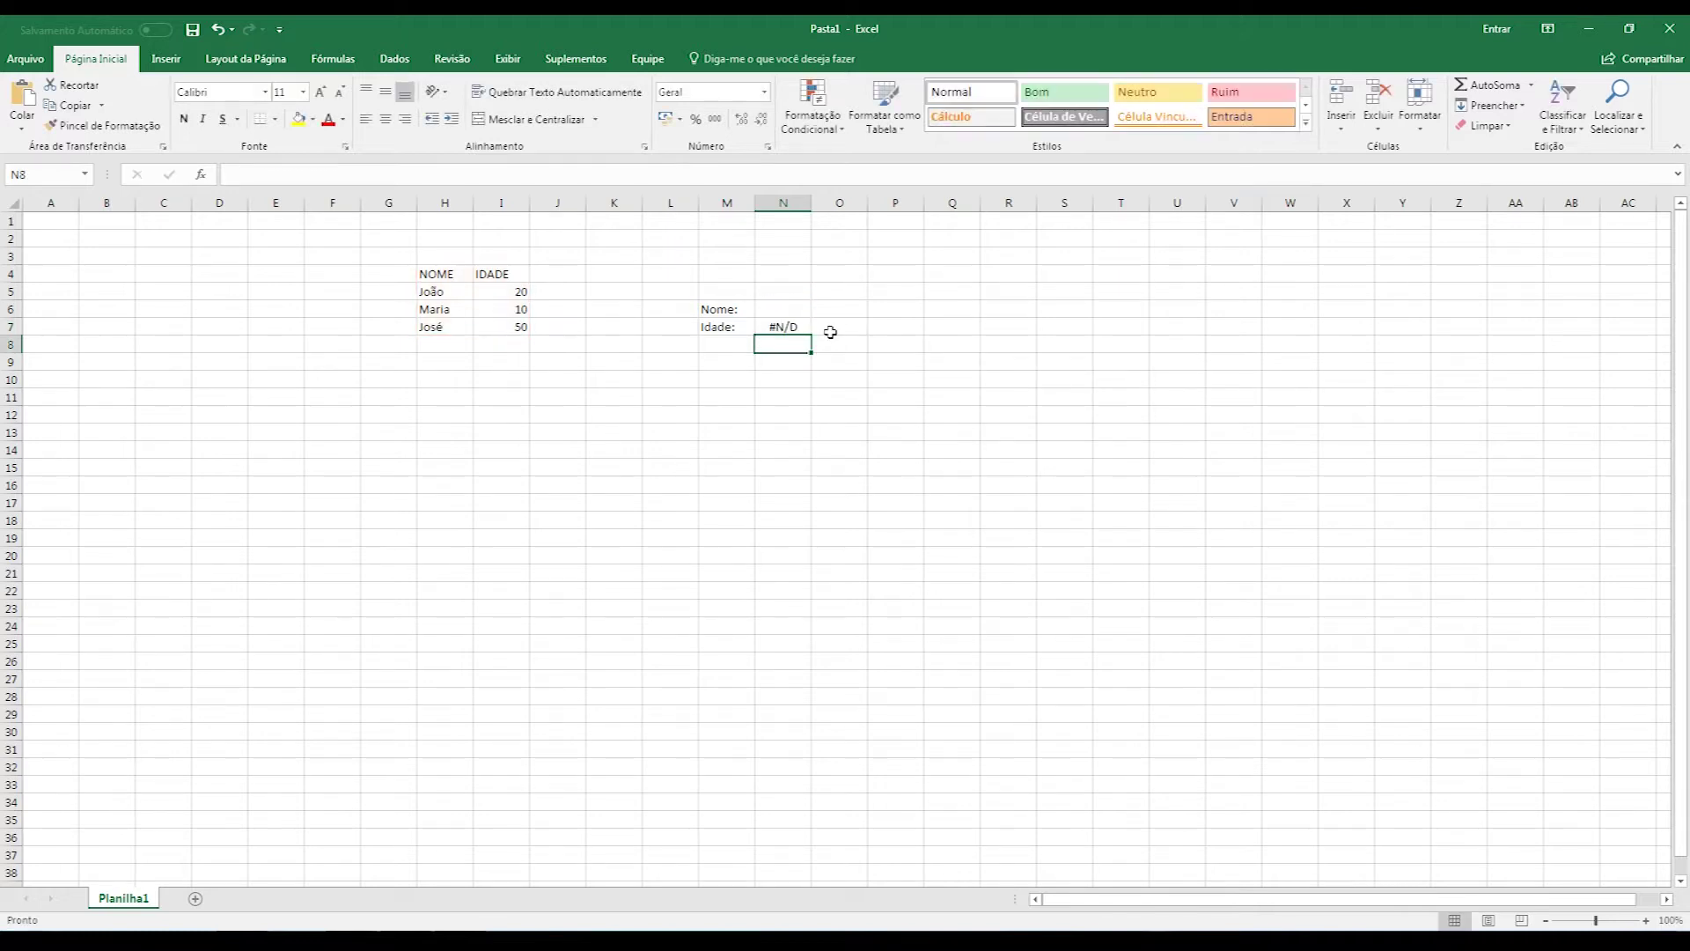
# - Test the age lookup by entering the first person's name from the list in cell N6
pyautogui.press('Up')
pyautogui.press('Up')
pyautogui.write('a')
pyautogui.press('BackSpace')
pyautogui.write('João')
pyautogui.press('Return')
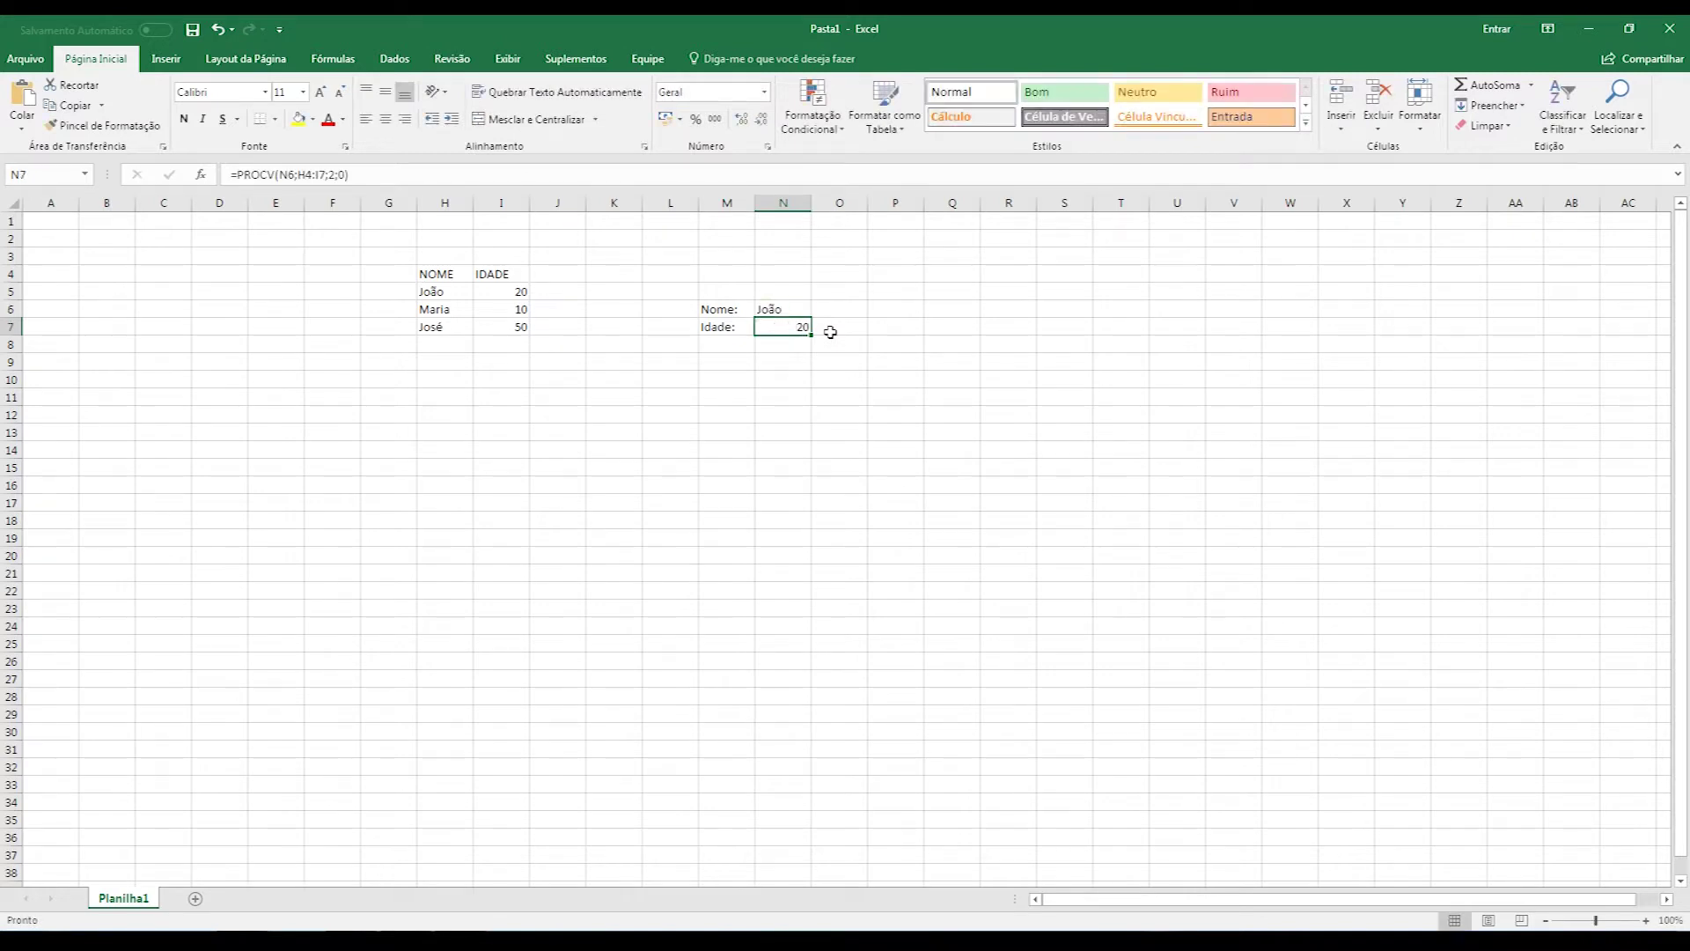
# - Test the lookup in cell N6 with the third listed name and with the second one
pyautogui.press('Up')
pyautogui.write('Jo')
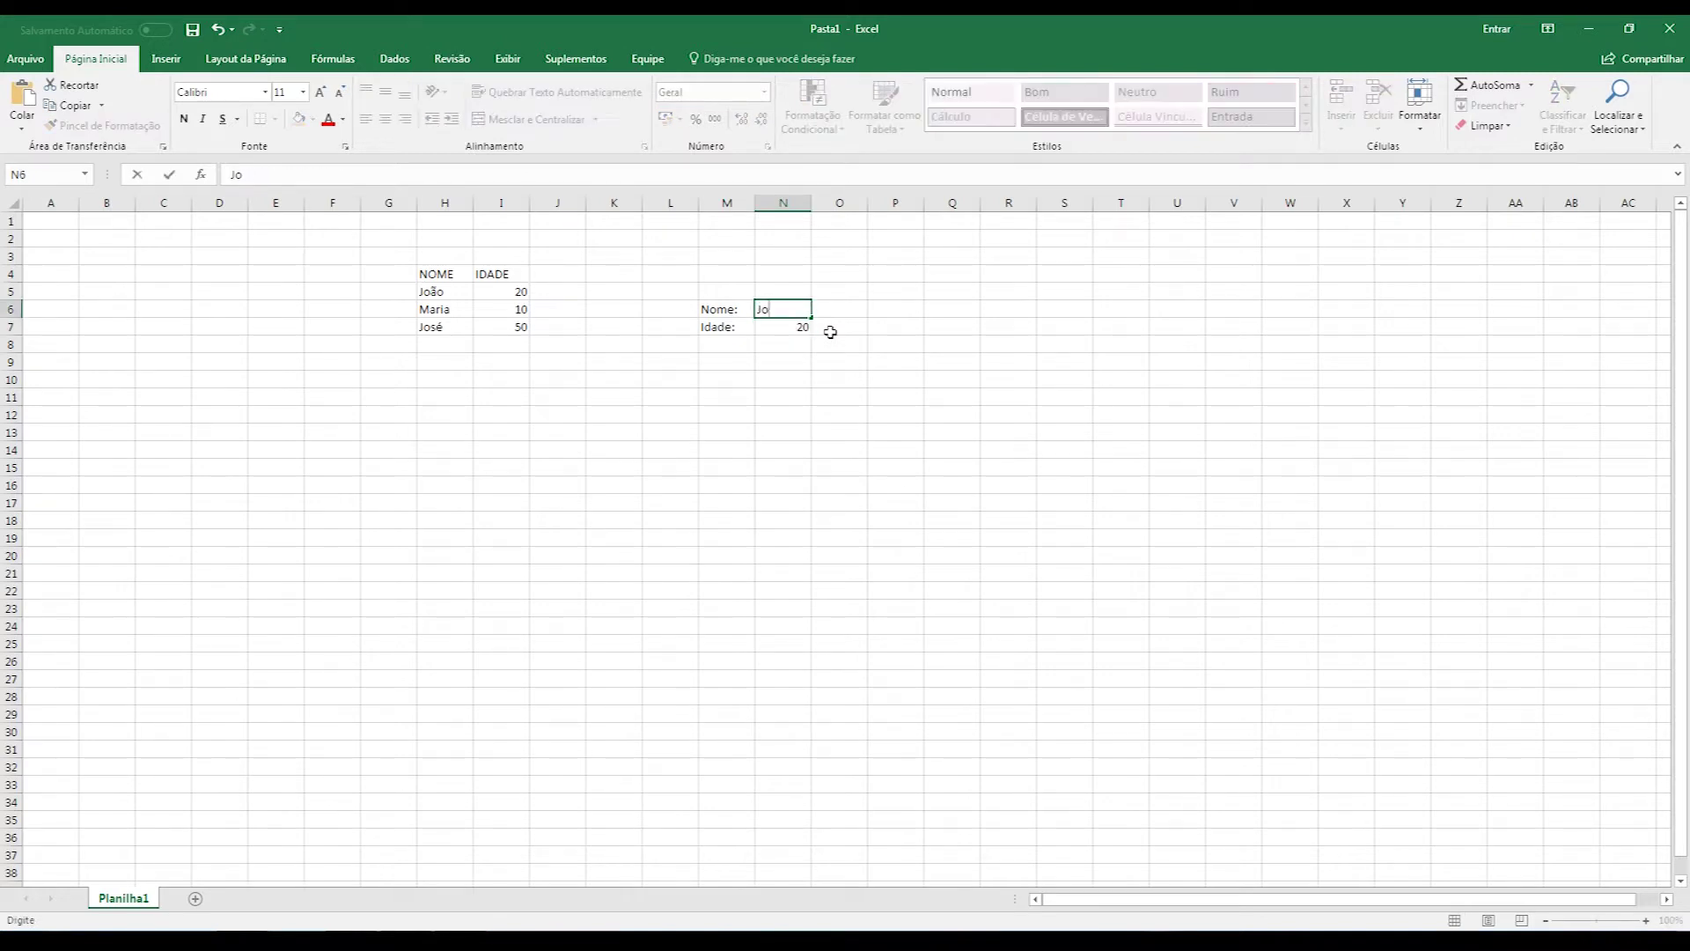
pyautogui.press('Return')
pyautogui.press('Up')
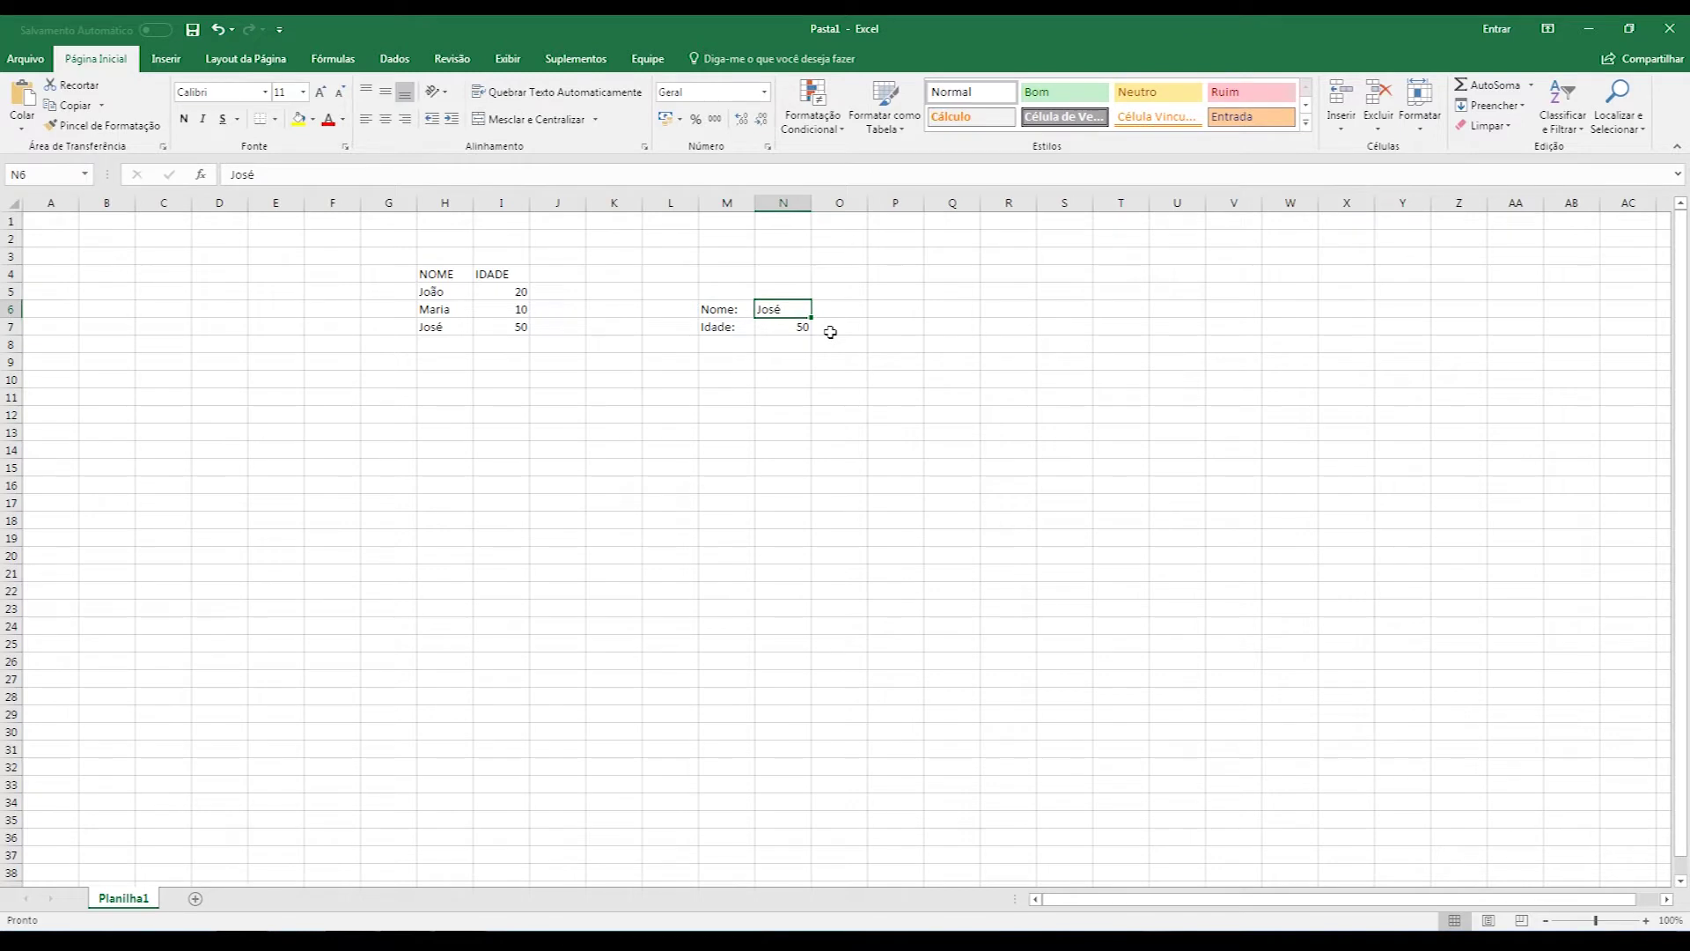
pyautogui.write('Maria')
pyautogui.press('Return')
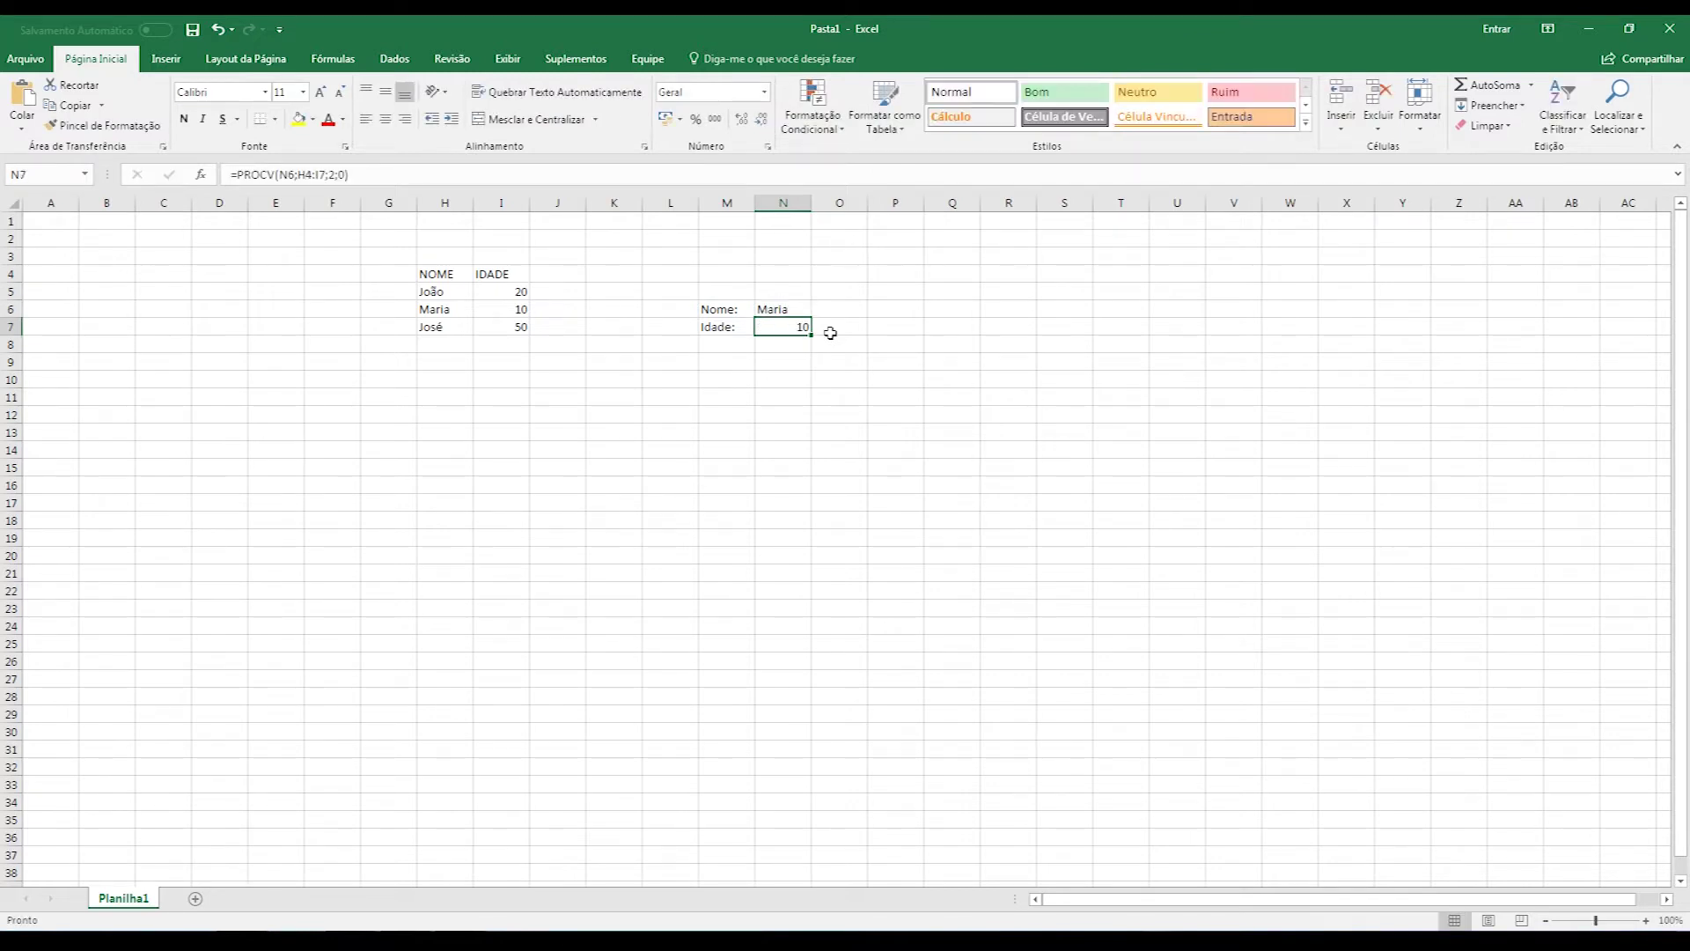
# - Clear the test name and the PROCV formula from cells N6 and N7
pyautogui.hotkey('shift', 'Up')
pyautogui.press('Delete')
pyautogui.click(722, 432)
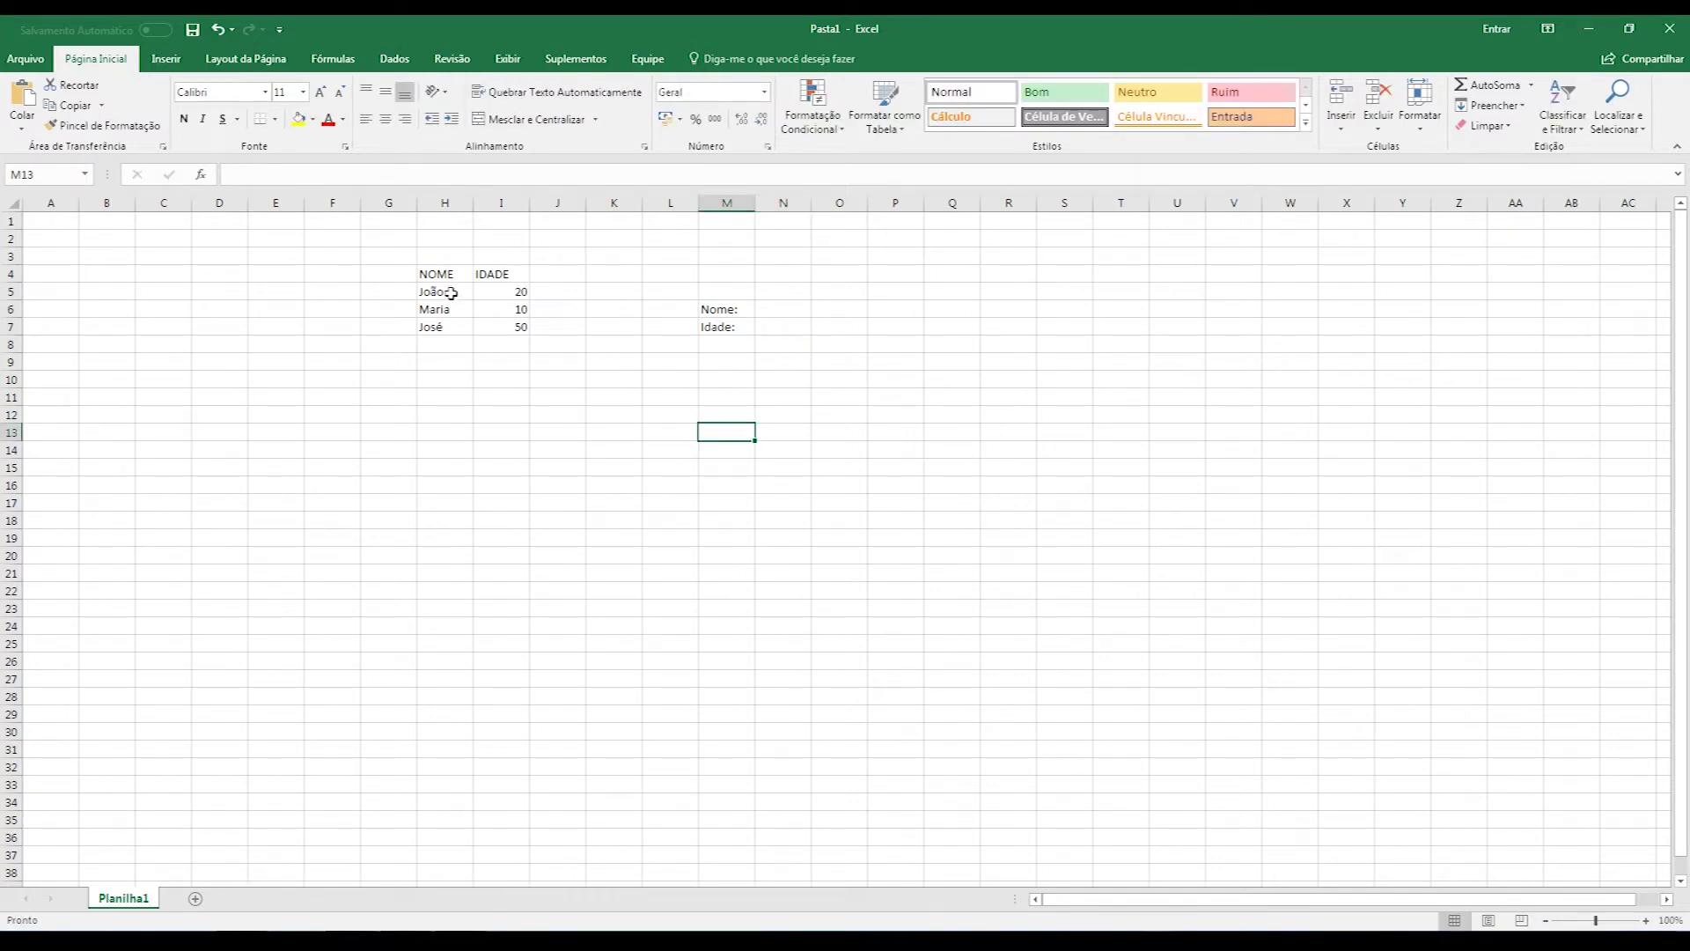
# - Convert the range H4:I7 into an Excel table with headers, using the NOME and IDADE row as header row
pyautogui.moveTo(445, 275); pyautogui.dragTo(520, 327)
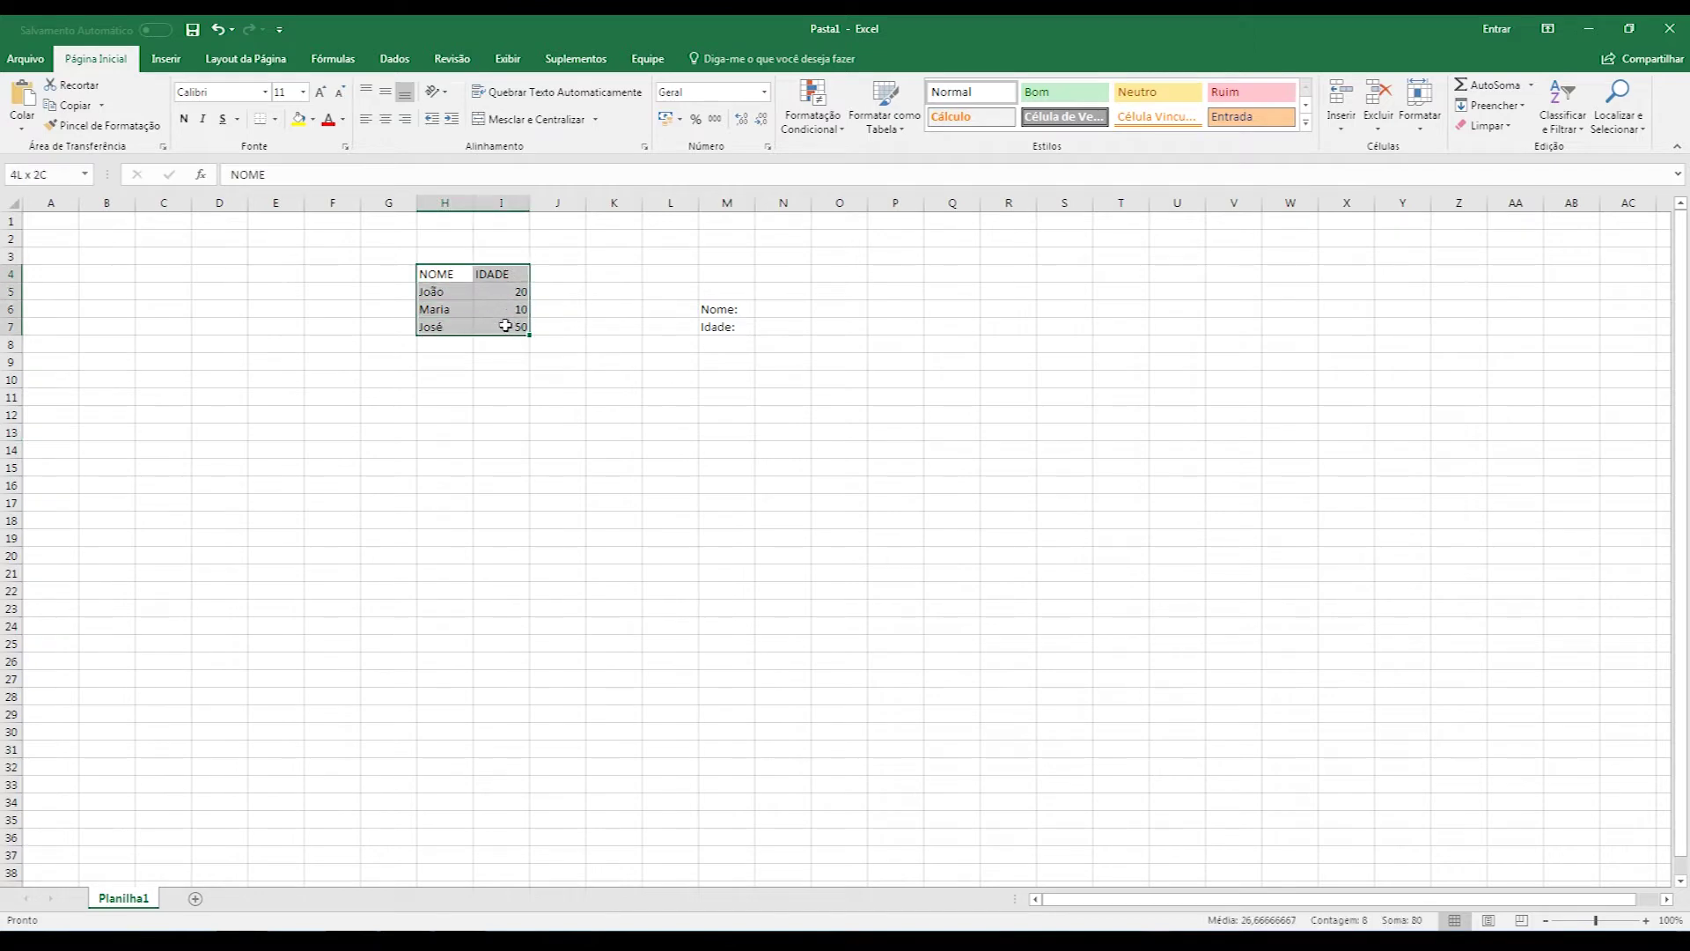
pyautogui.scroll(1, 519, 327)
pyautogui.scroll(1, 519, 314)
pyautogui.click(702, 390)
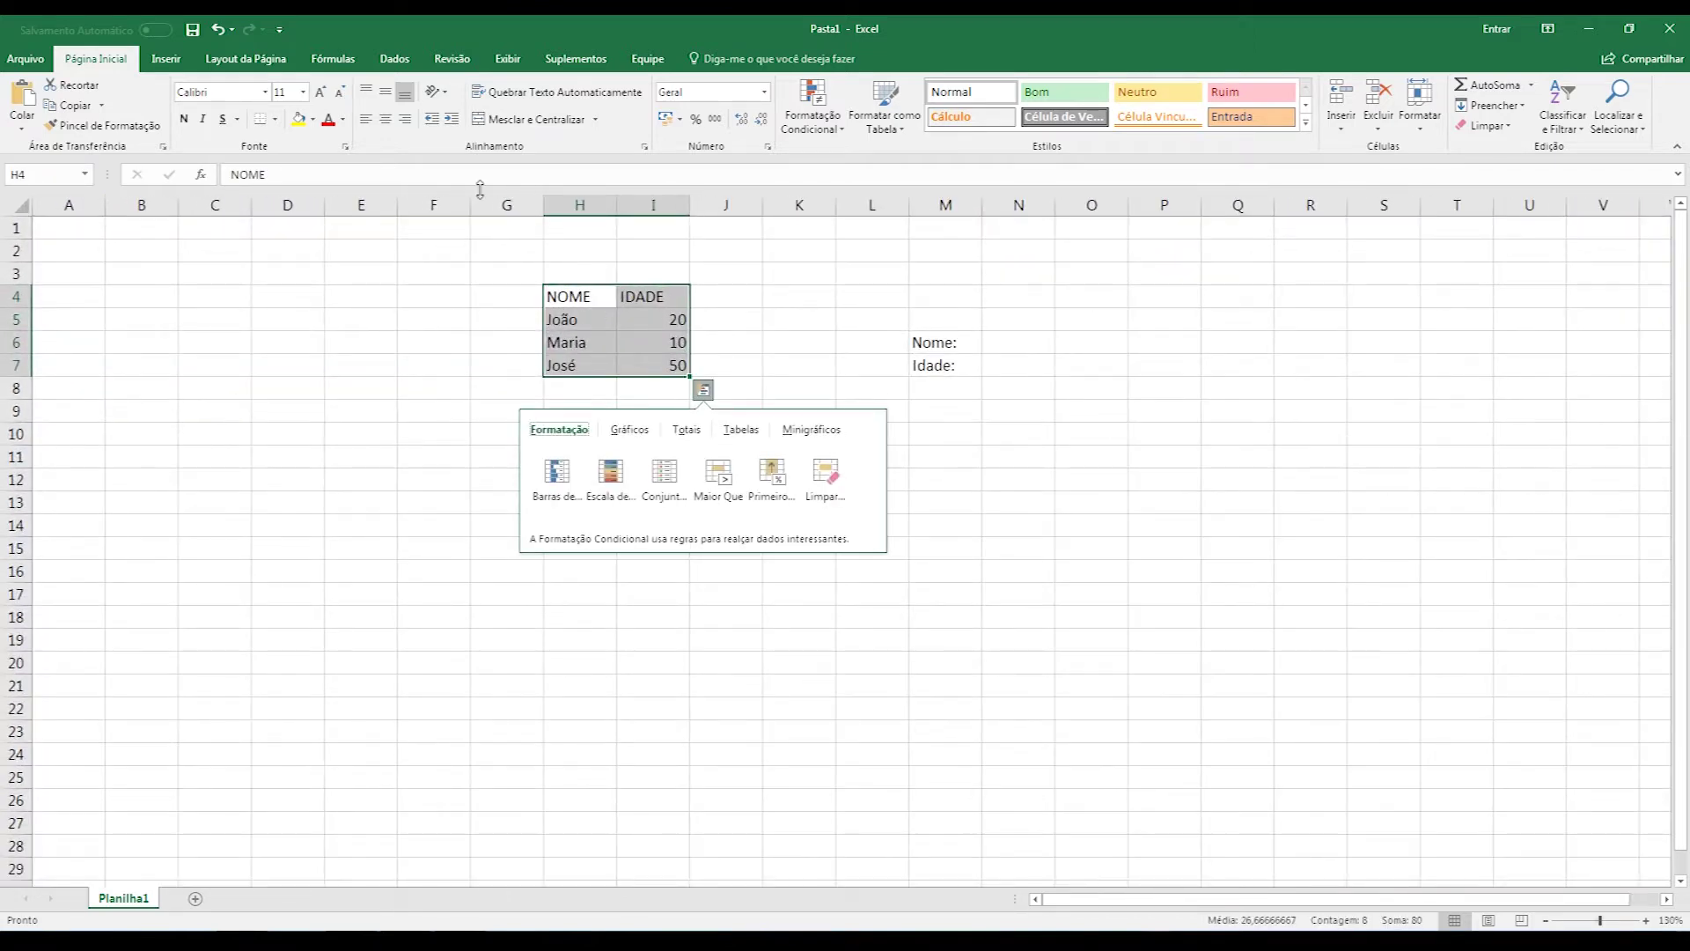
pyautogui.click(166, 59)
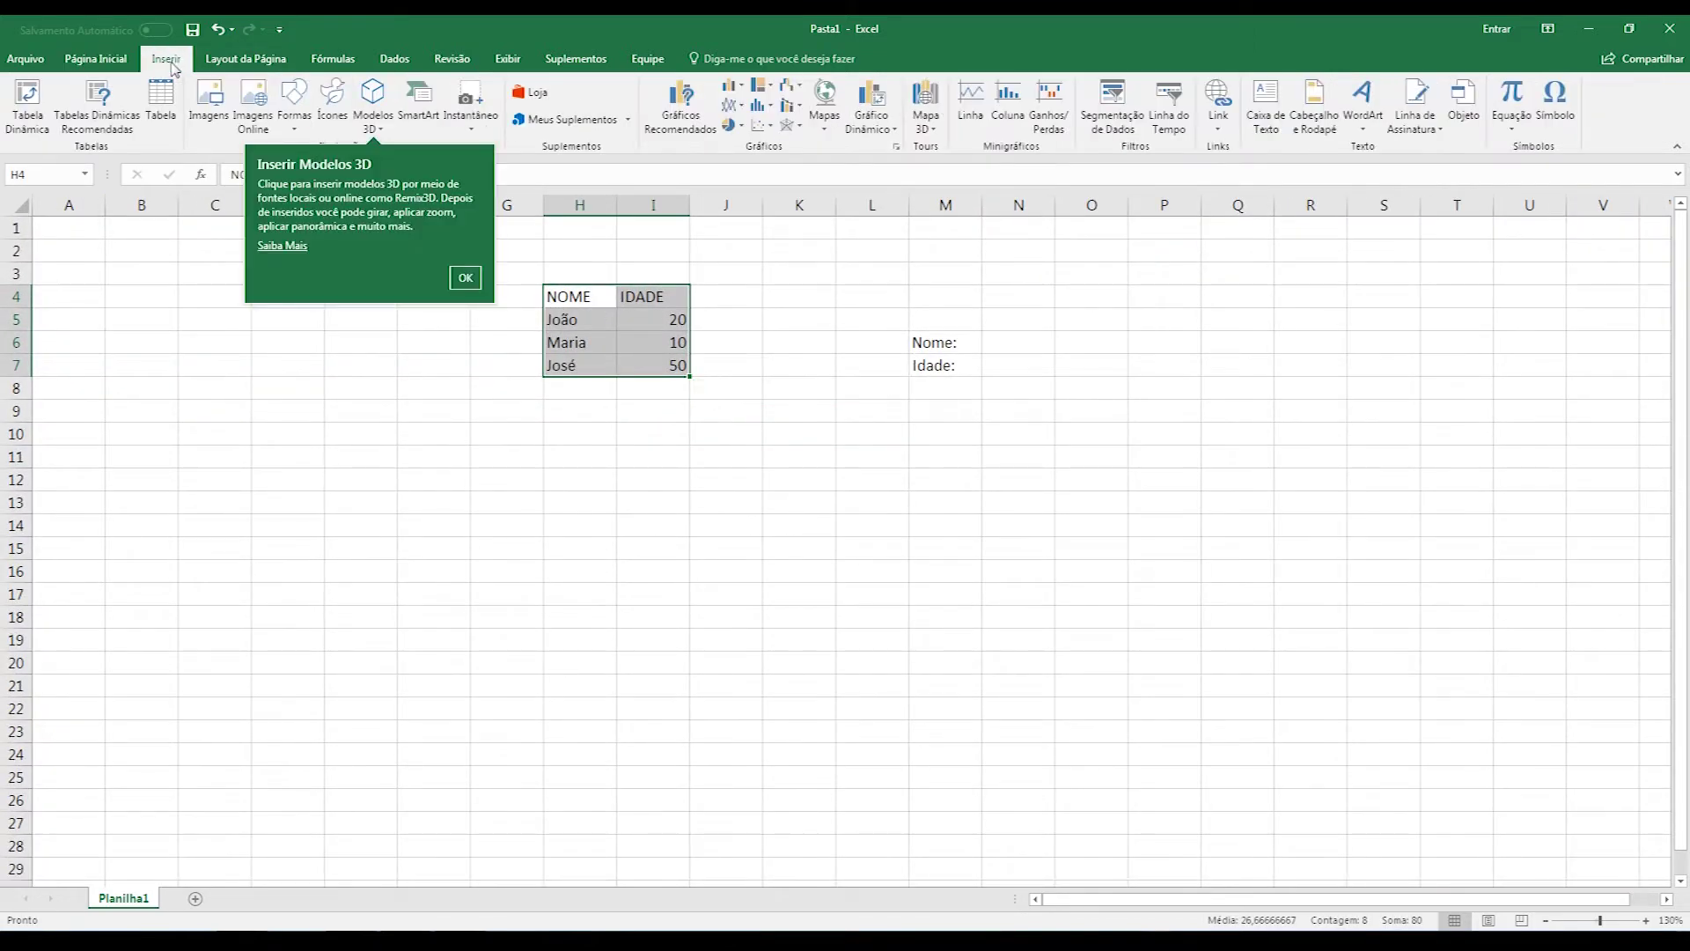
pyautogui.click(162, 106)
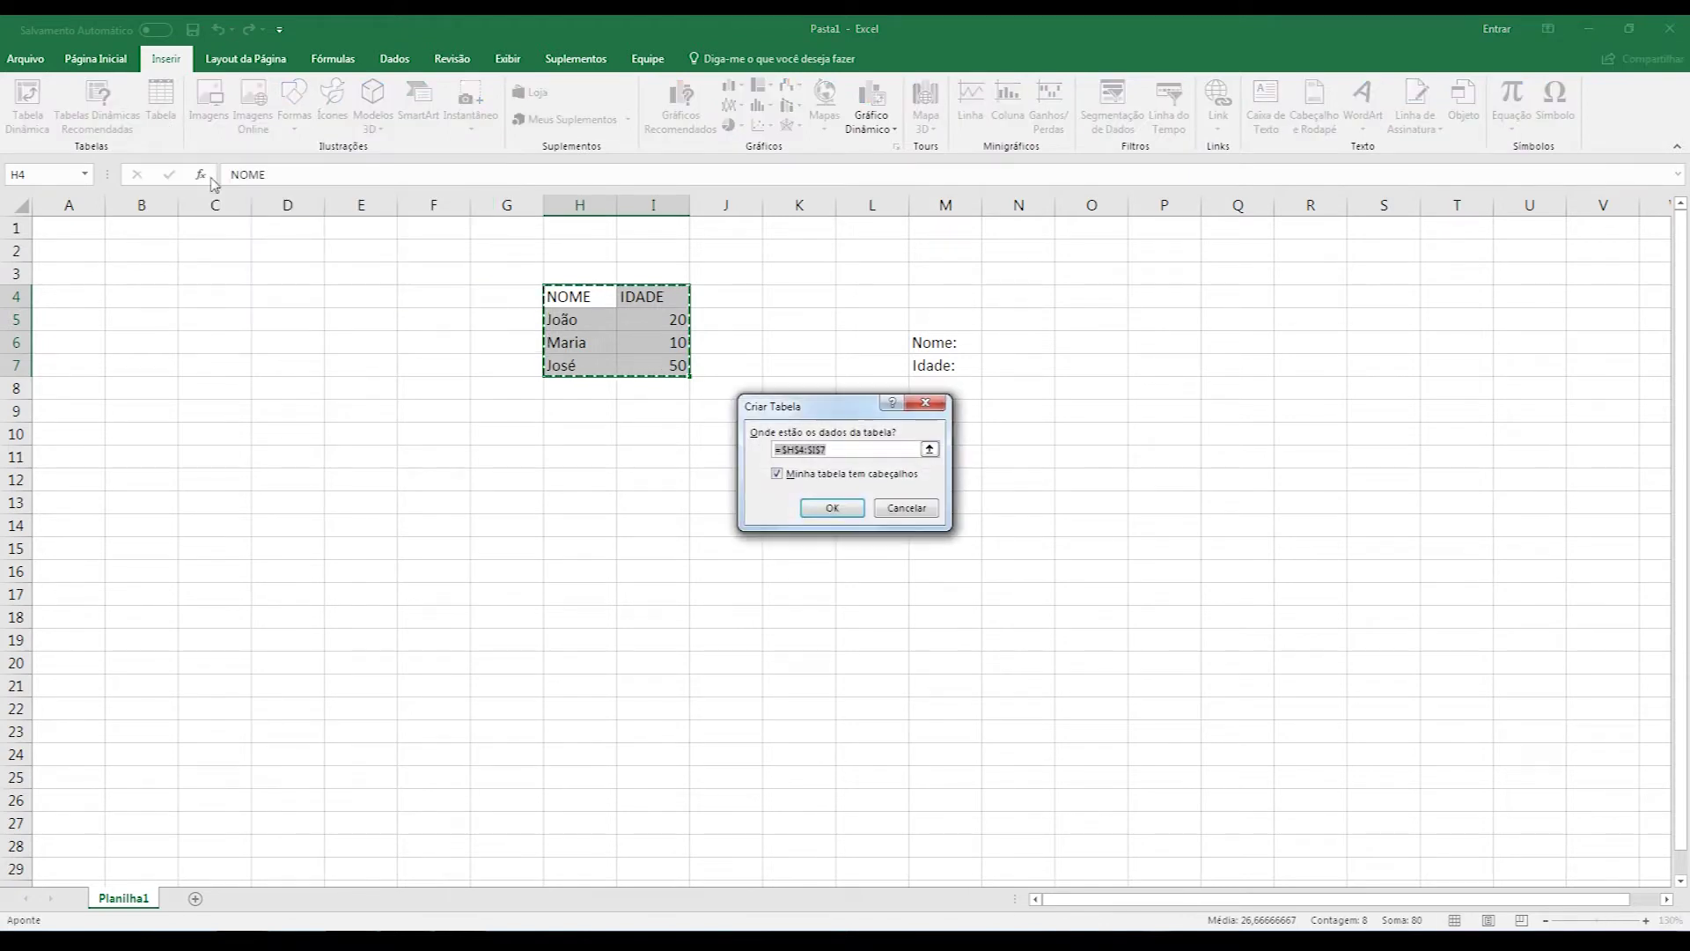
pyautogui.click(906, 508)
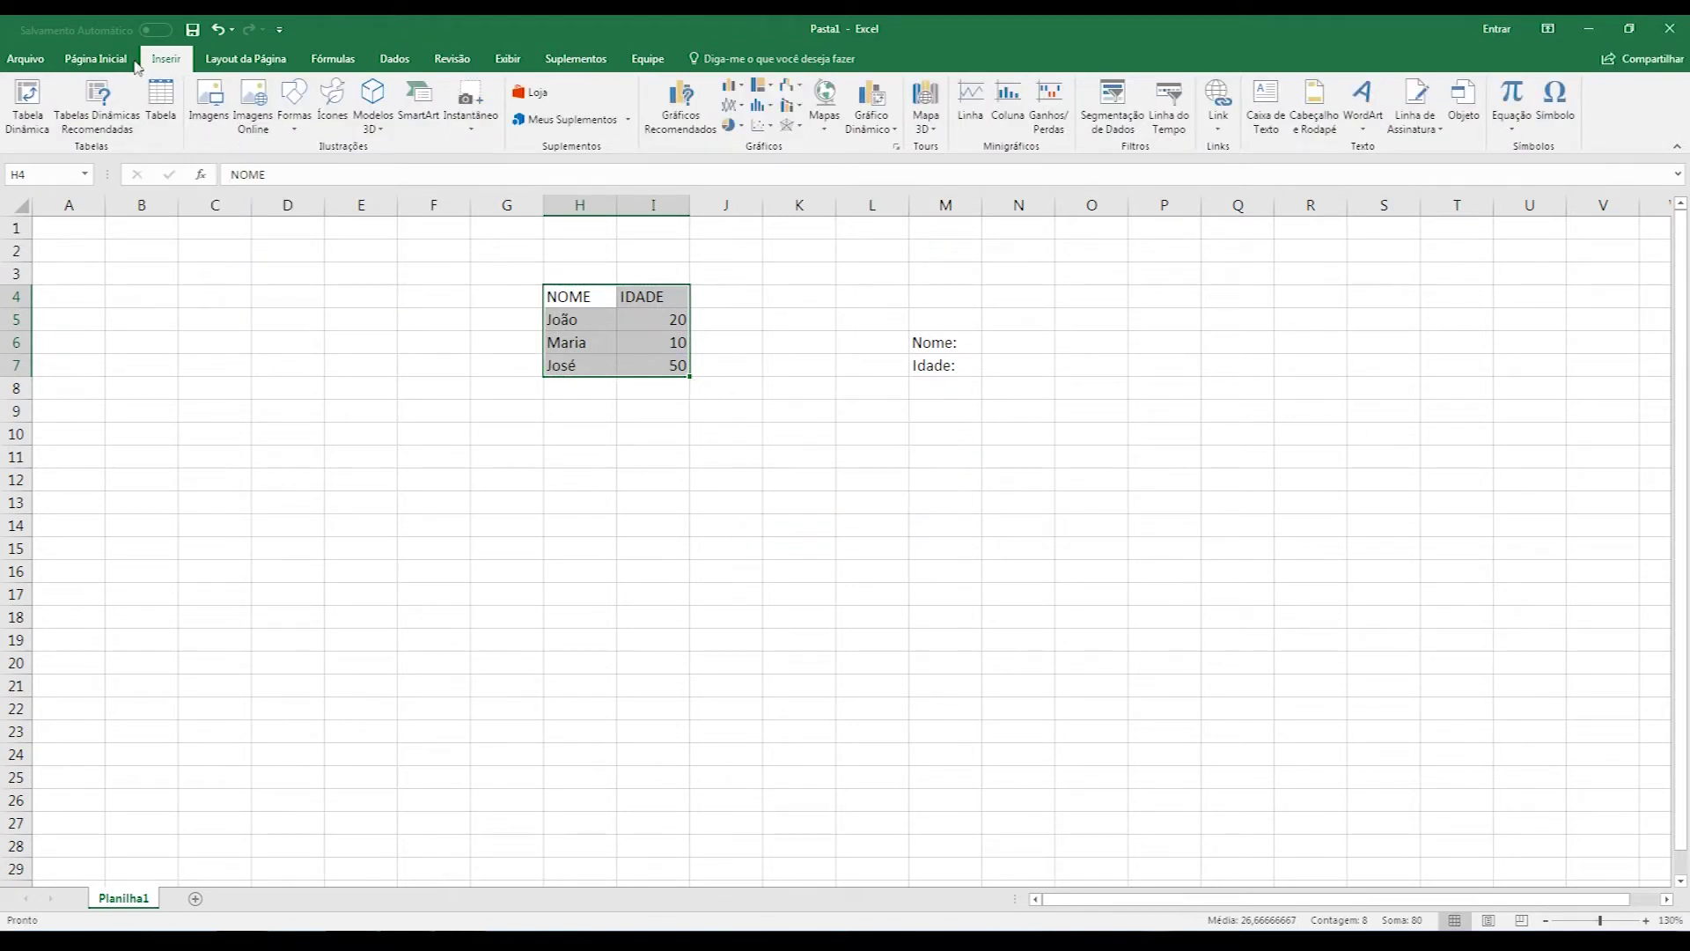
pyautogui.click(155, 118)
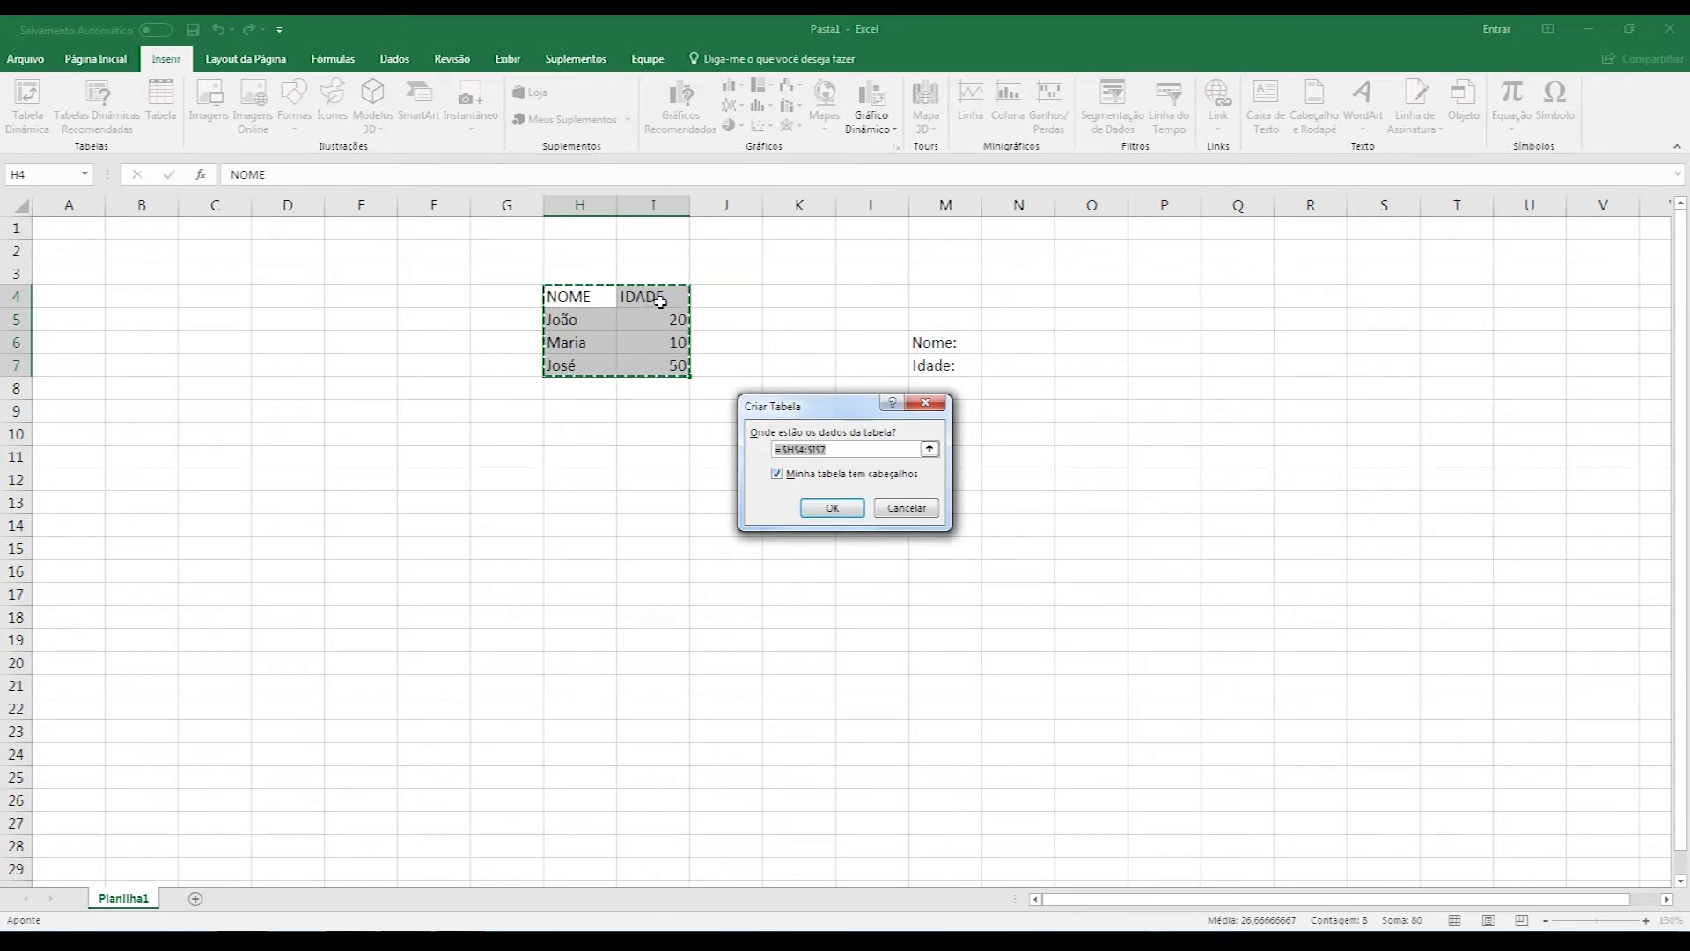
pyautogui.click(832, 508)
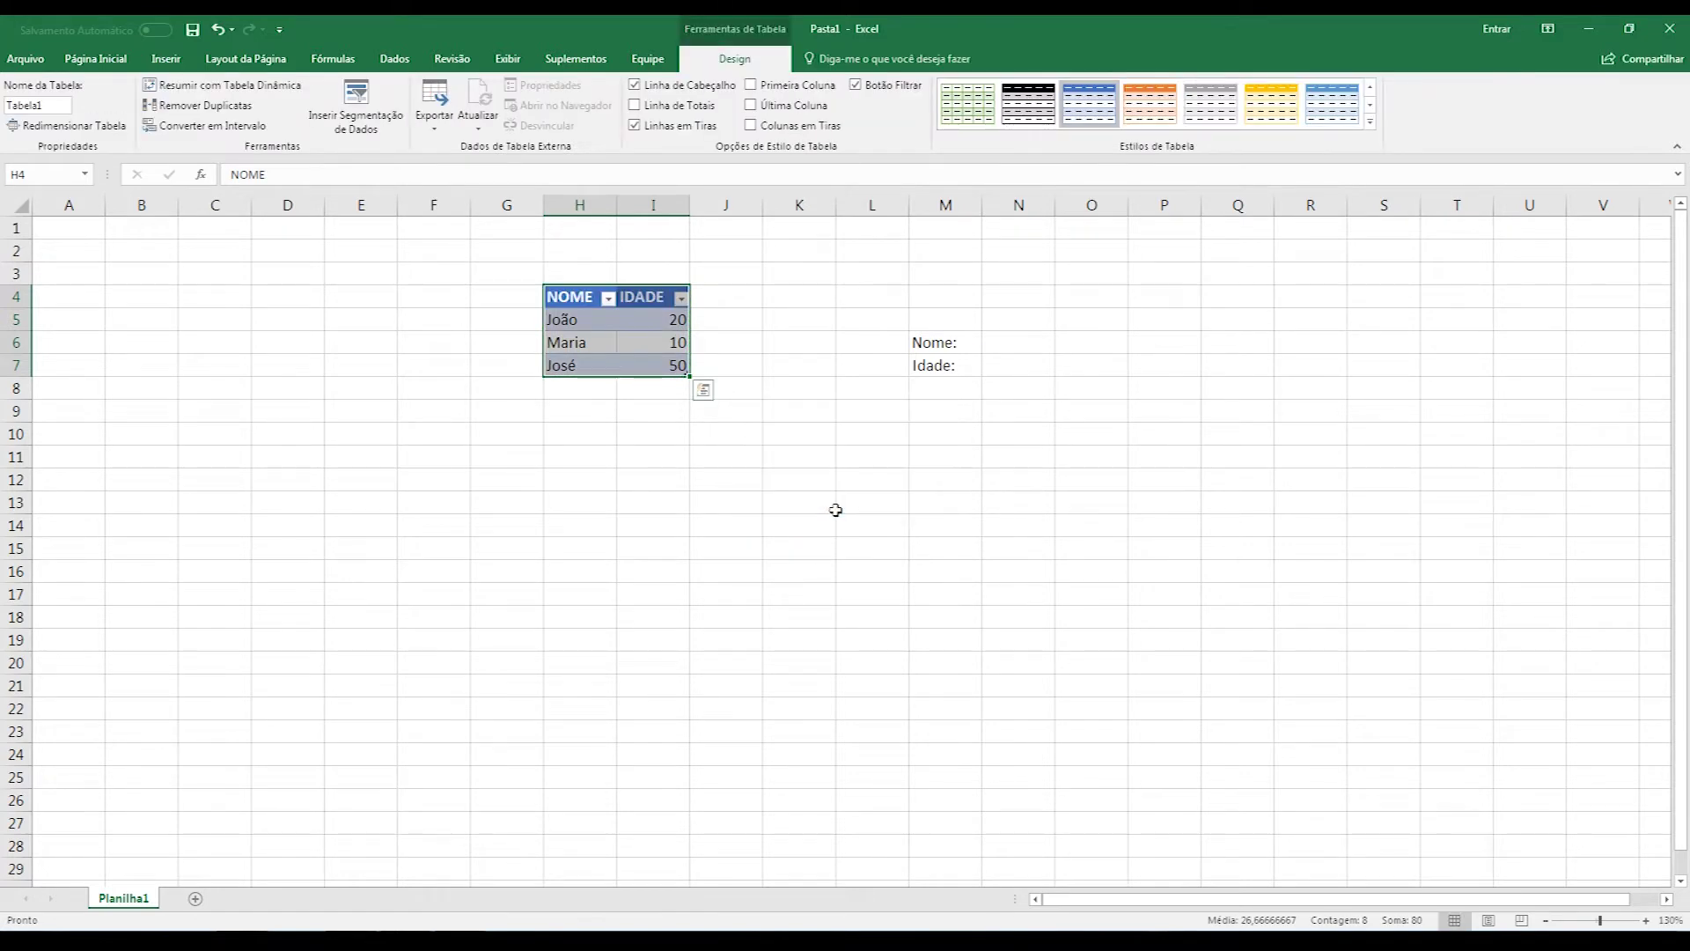
pyautogui.click(780, 465)
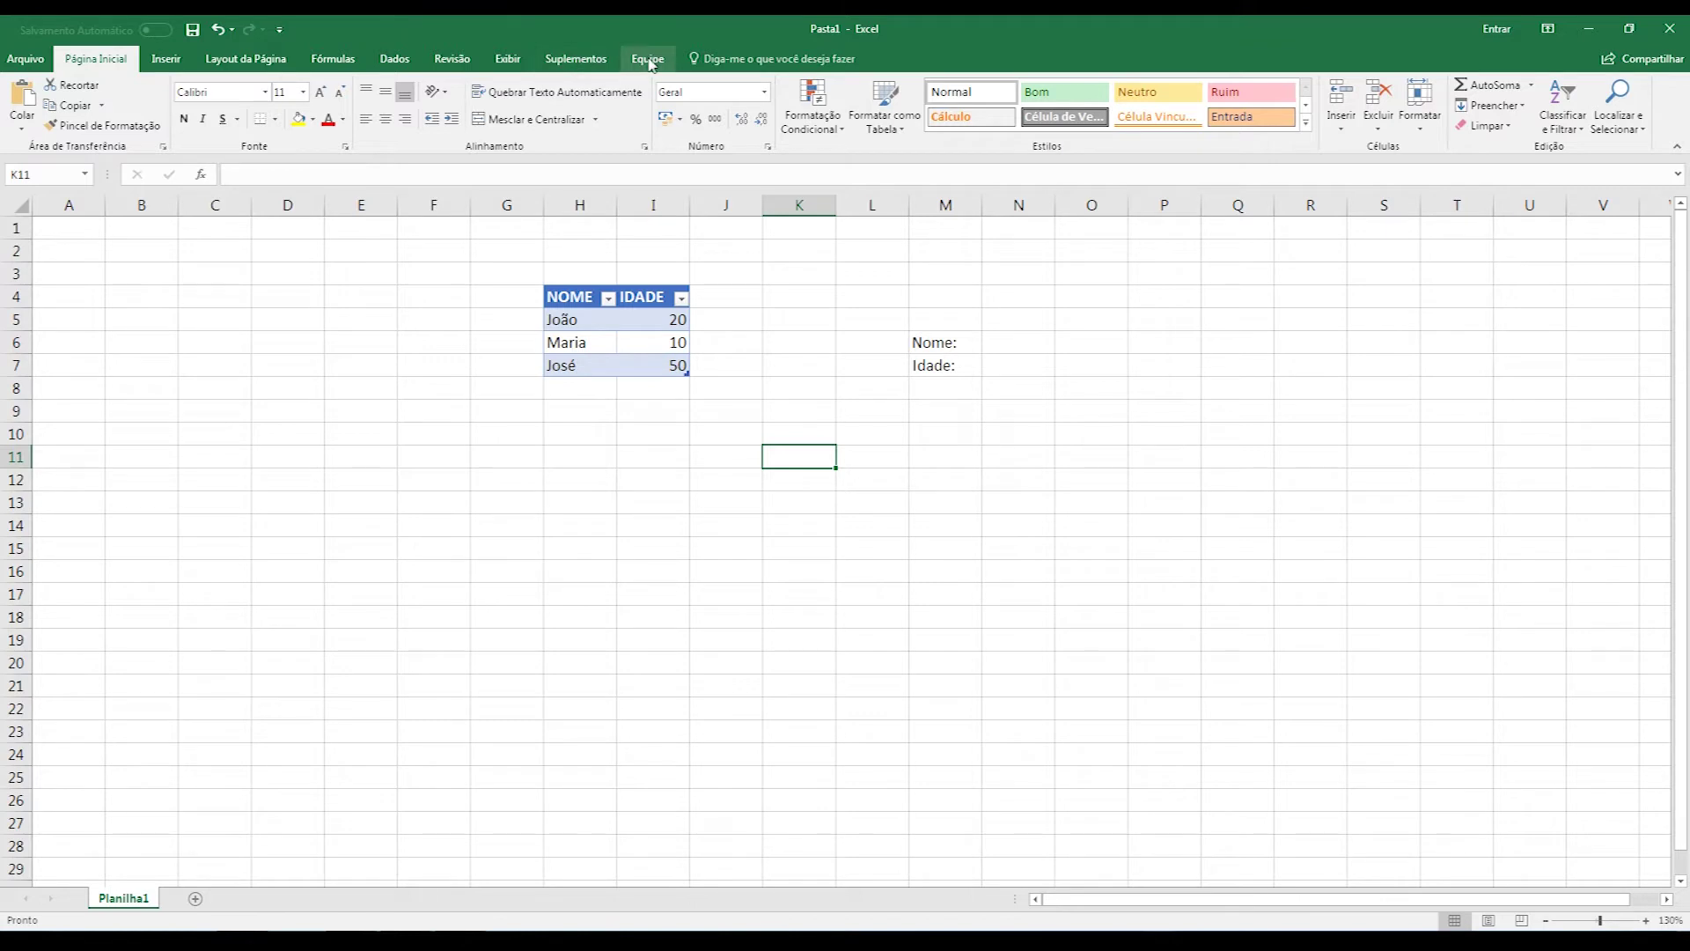
# - View the sorting and filtering options of the NOME and IDADE columns, including the number filters for IDADE
pyautogui.click(646, 319)
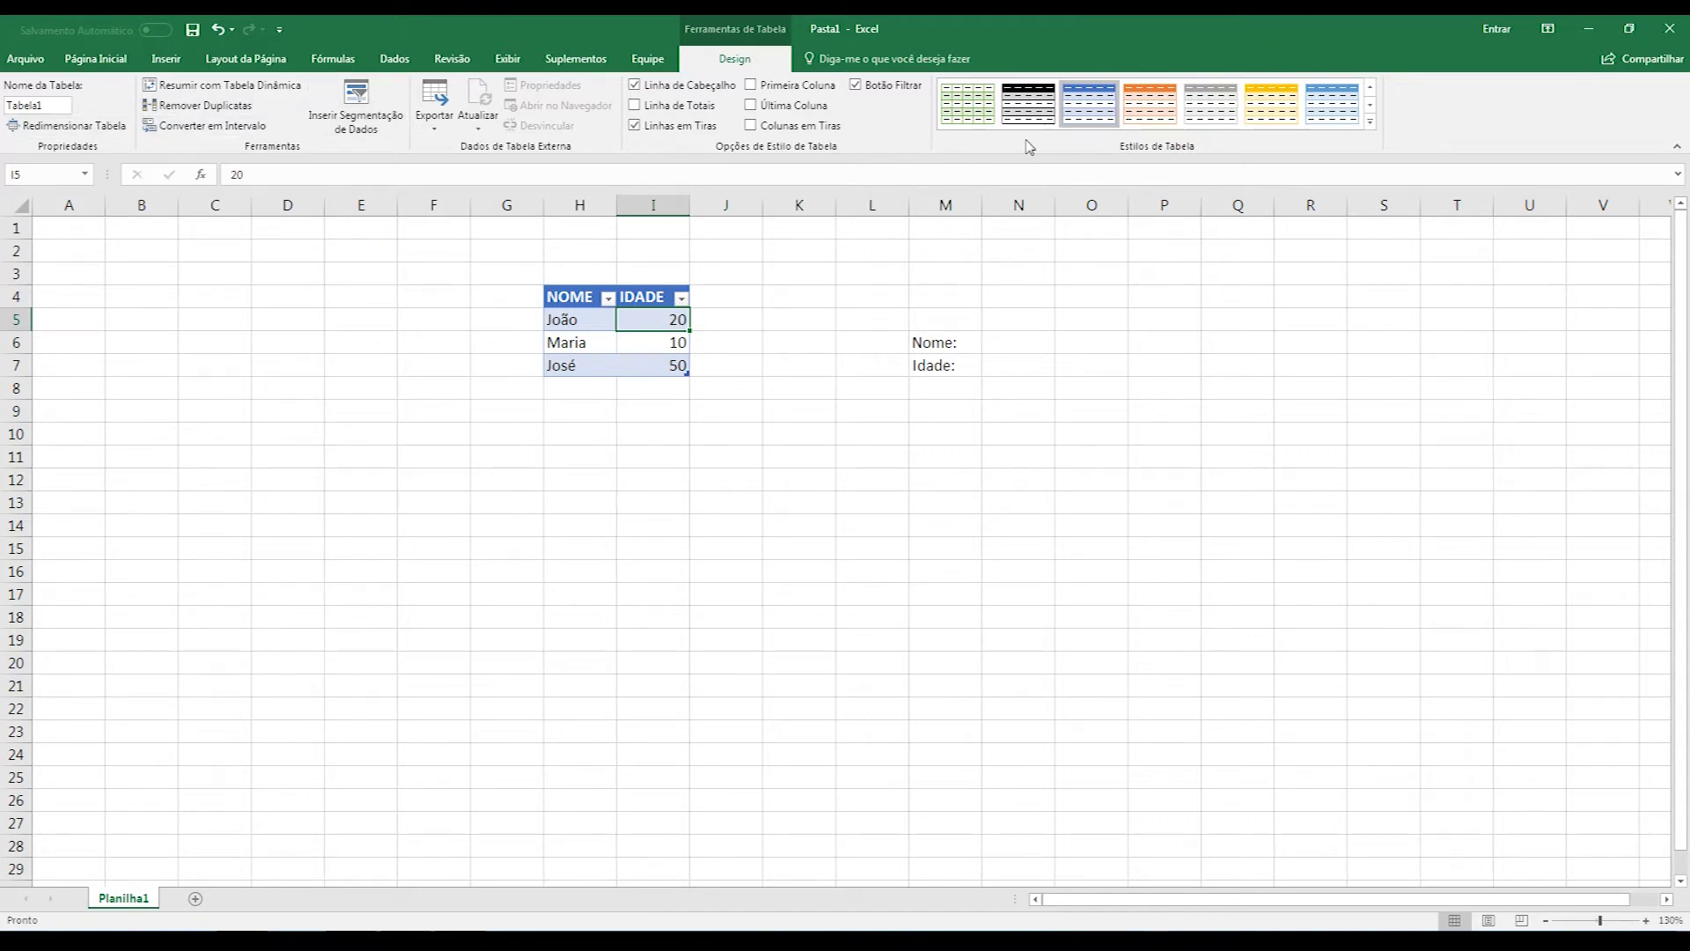
pyautogui.click(608, 298)
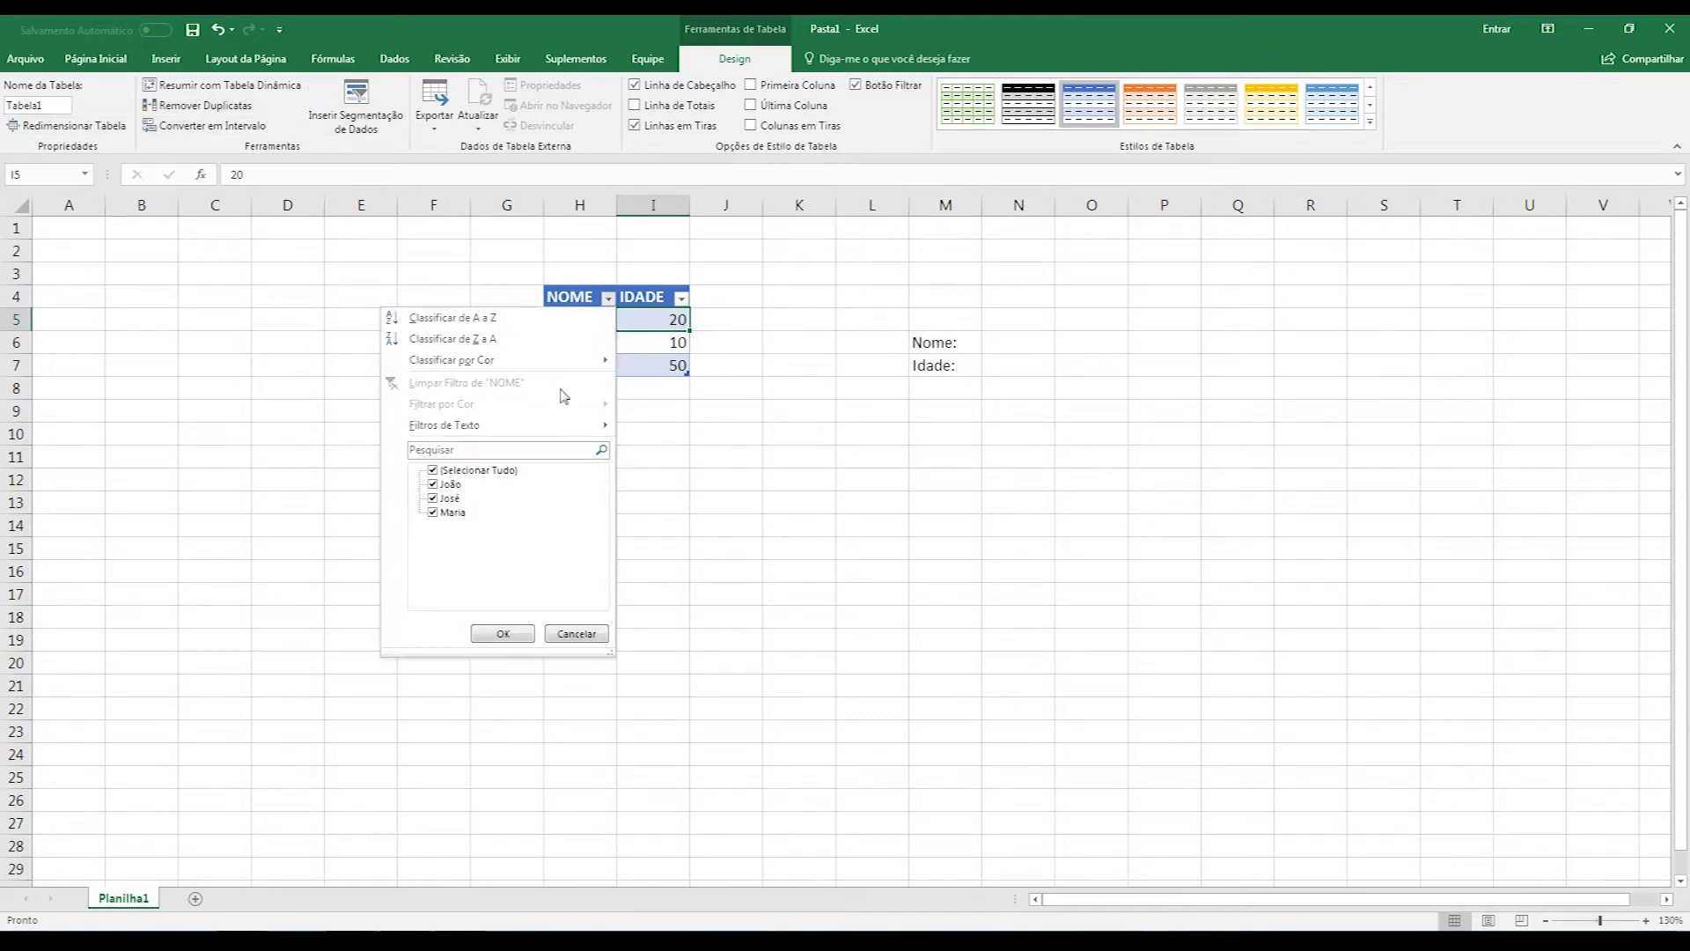
pyautogui.click(674, 344)
pyautogui.click(681, 299)
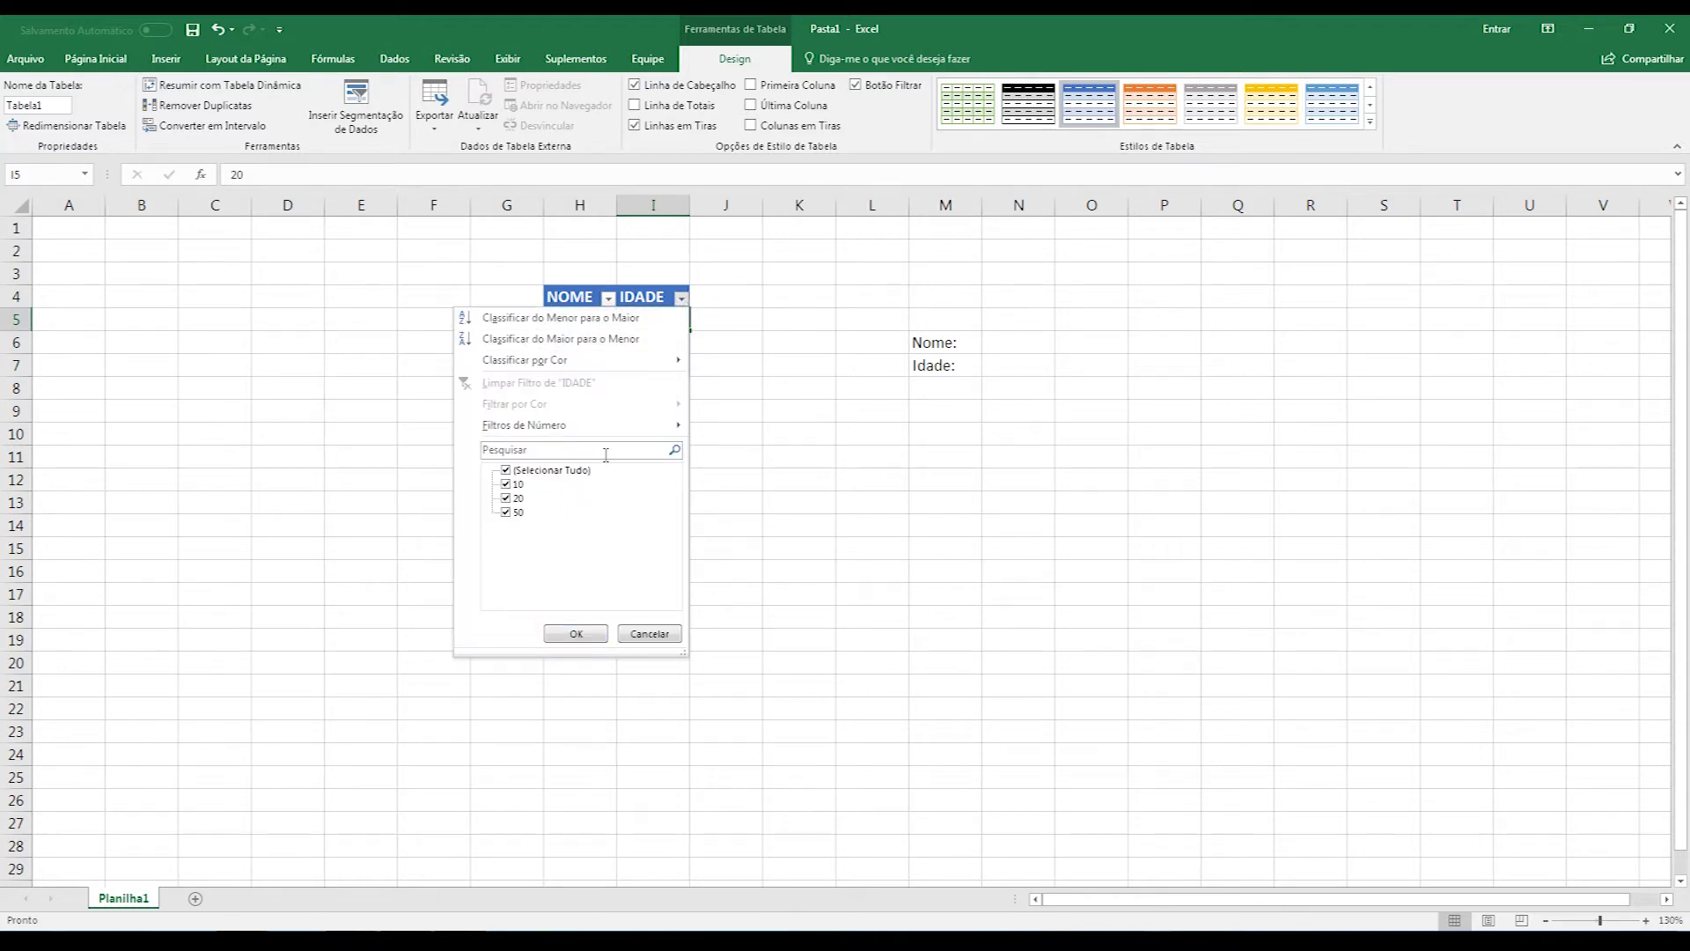
pyautogui.moveTo(611, 431)
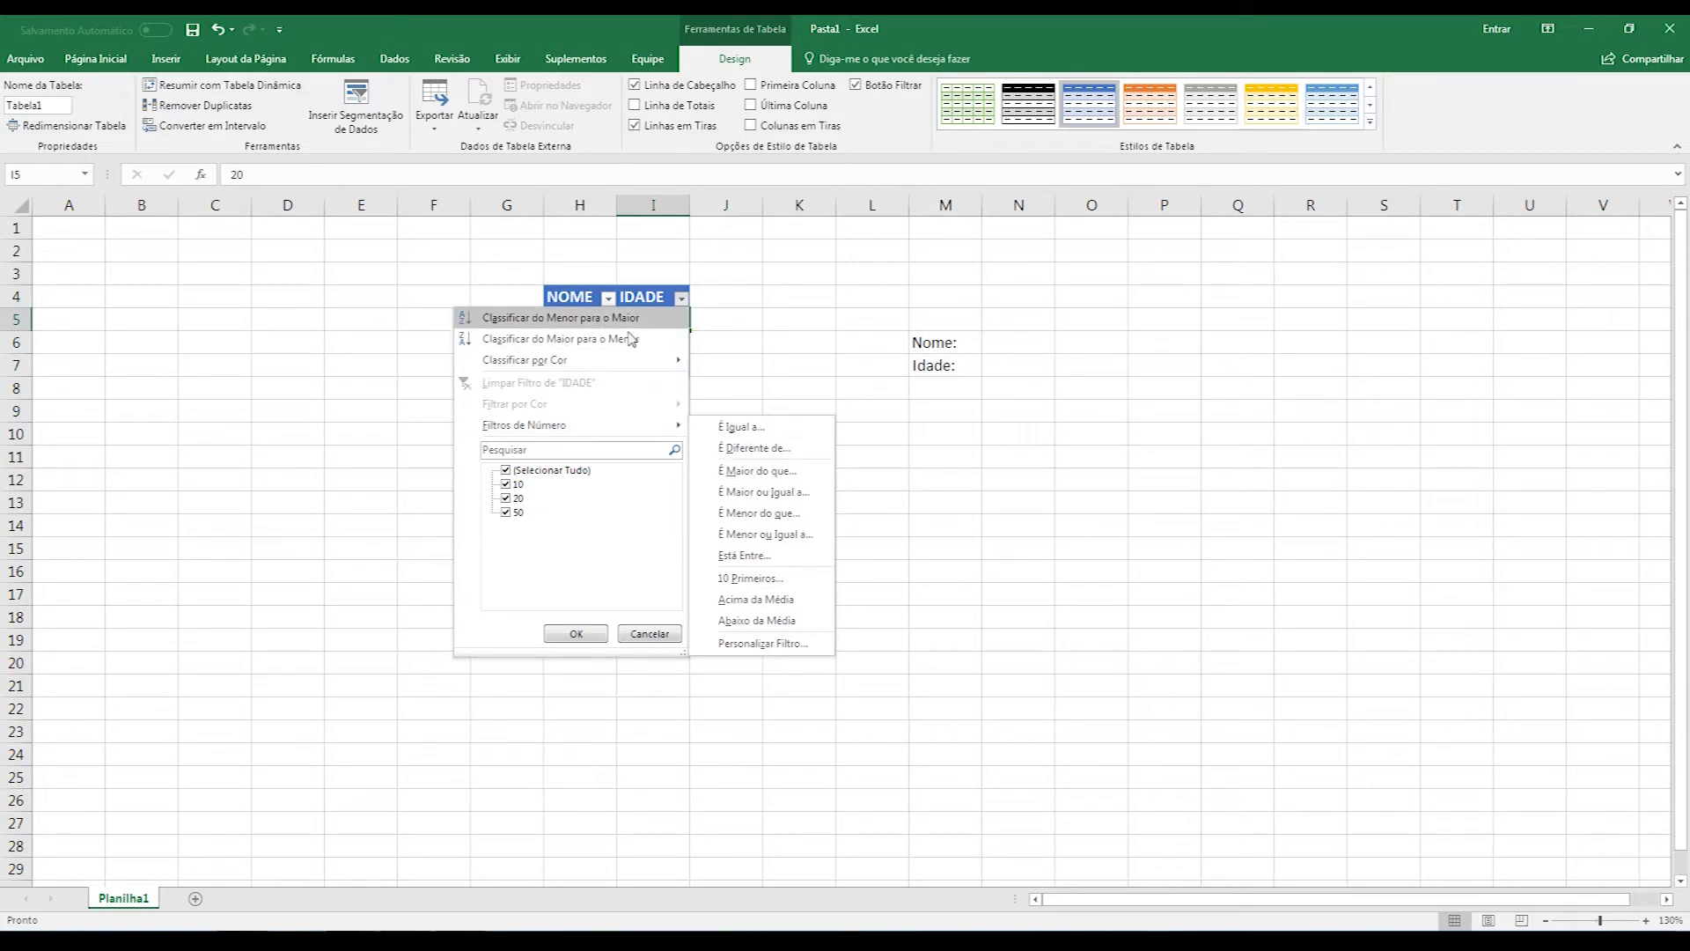
pyautogui.click(652, 285)
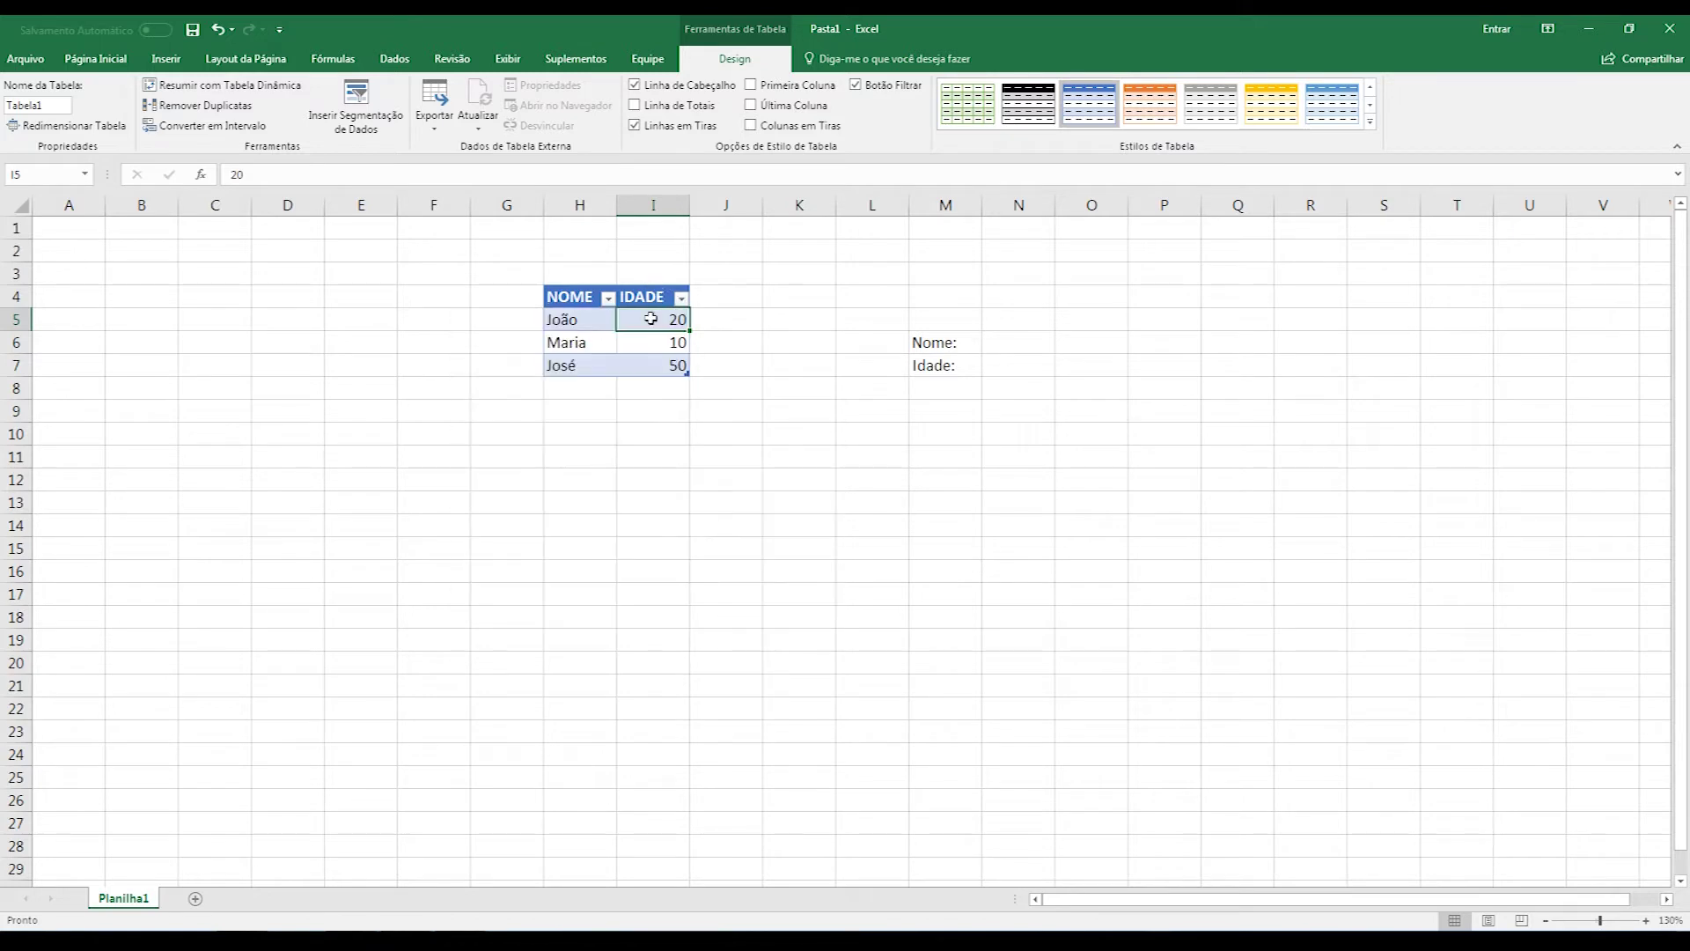
# - Hide the table's filter buttons and show a totals row
pyautogui.click(857, 86)
pyautogui.click(652, 296)
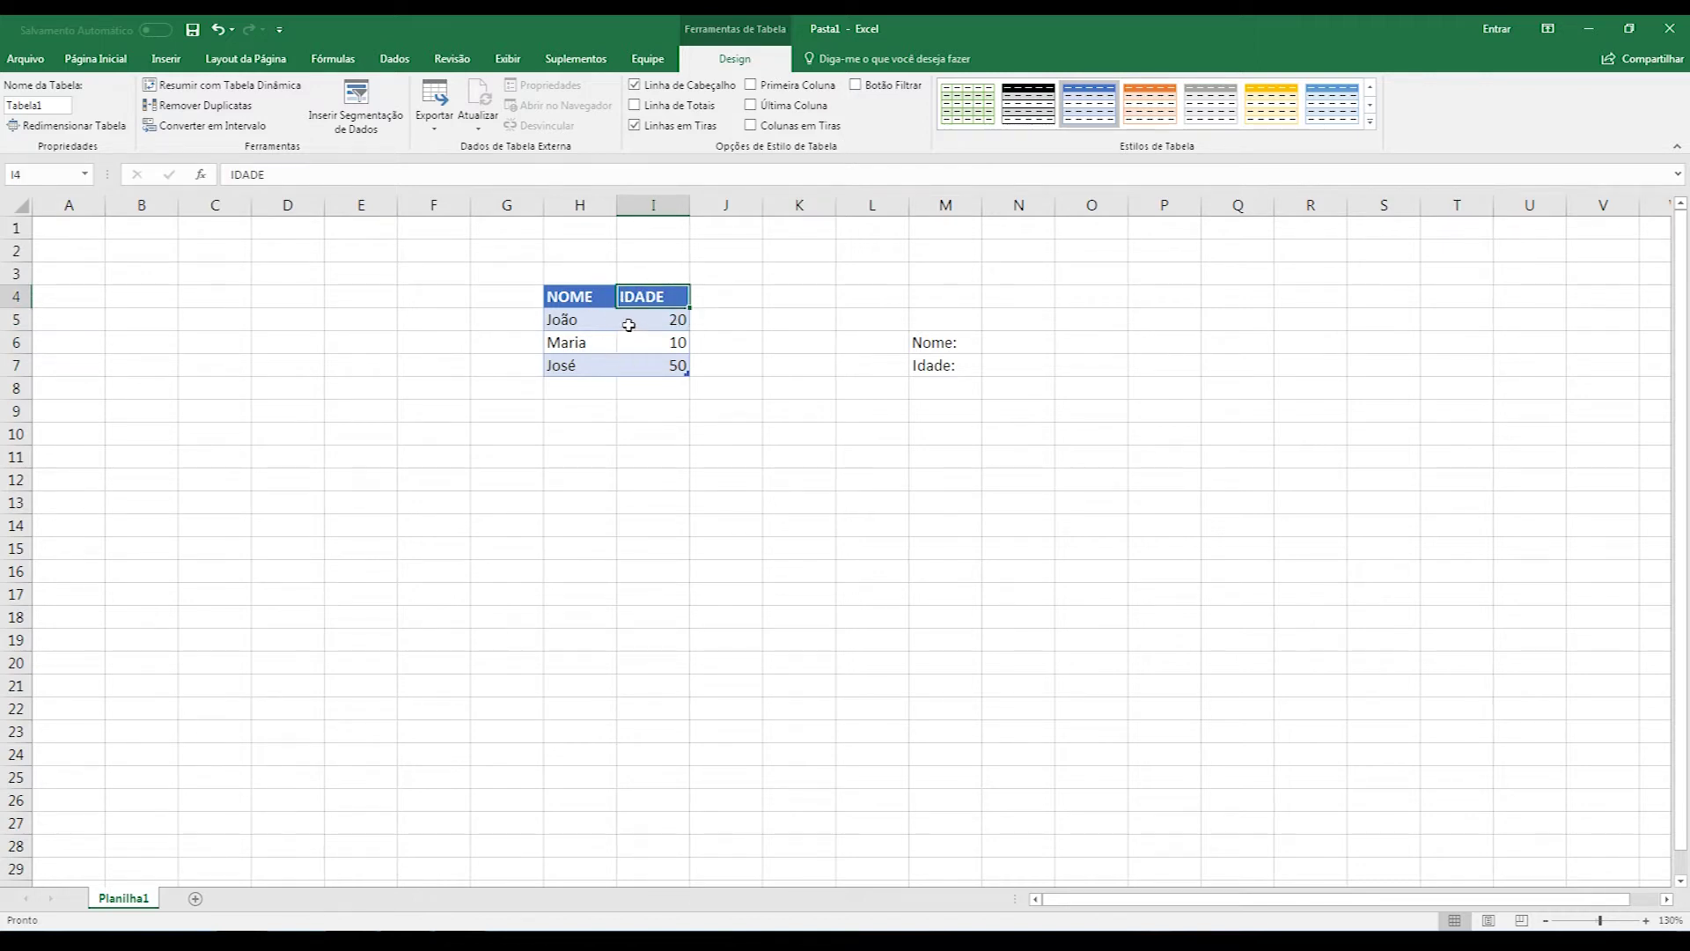
pyautogui.click(638, 107)
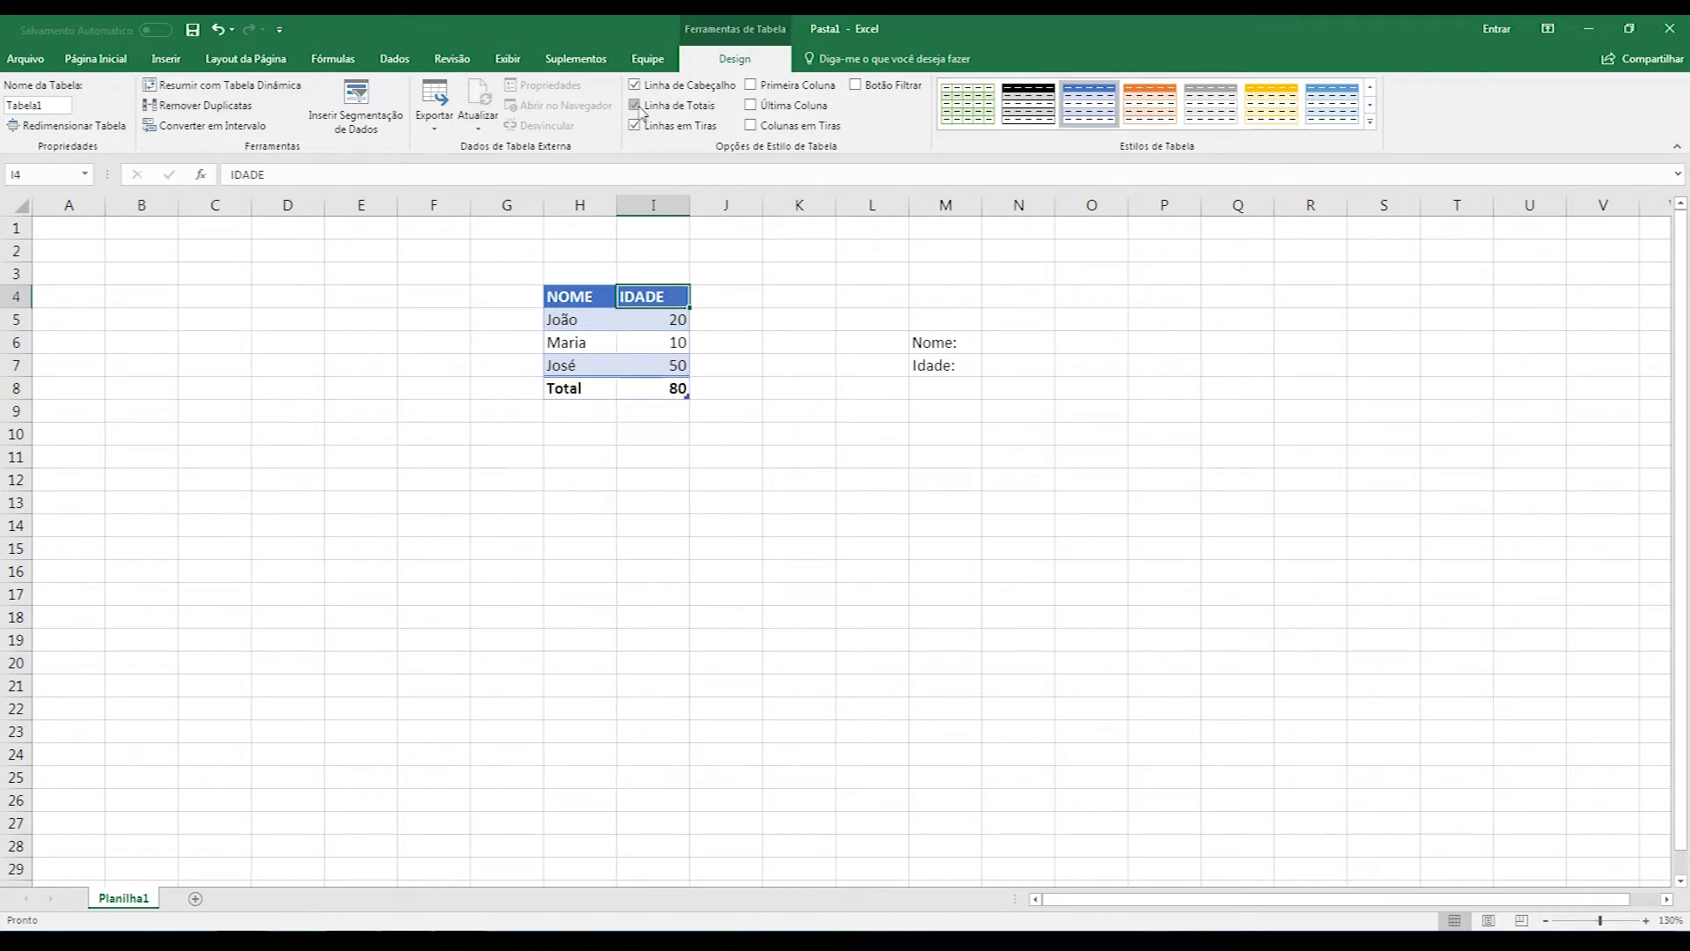
# - Try banded columns on the table, turn them off again, and apply first-column emphasis
pyautogui.click(750, 126)
pyautogui.click(750, 128)
pyautogui.click(762, 91)
# - Try last-column emphasis on the table, turn it off again, and remove the totals row
pyautogui.click(751, 106)
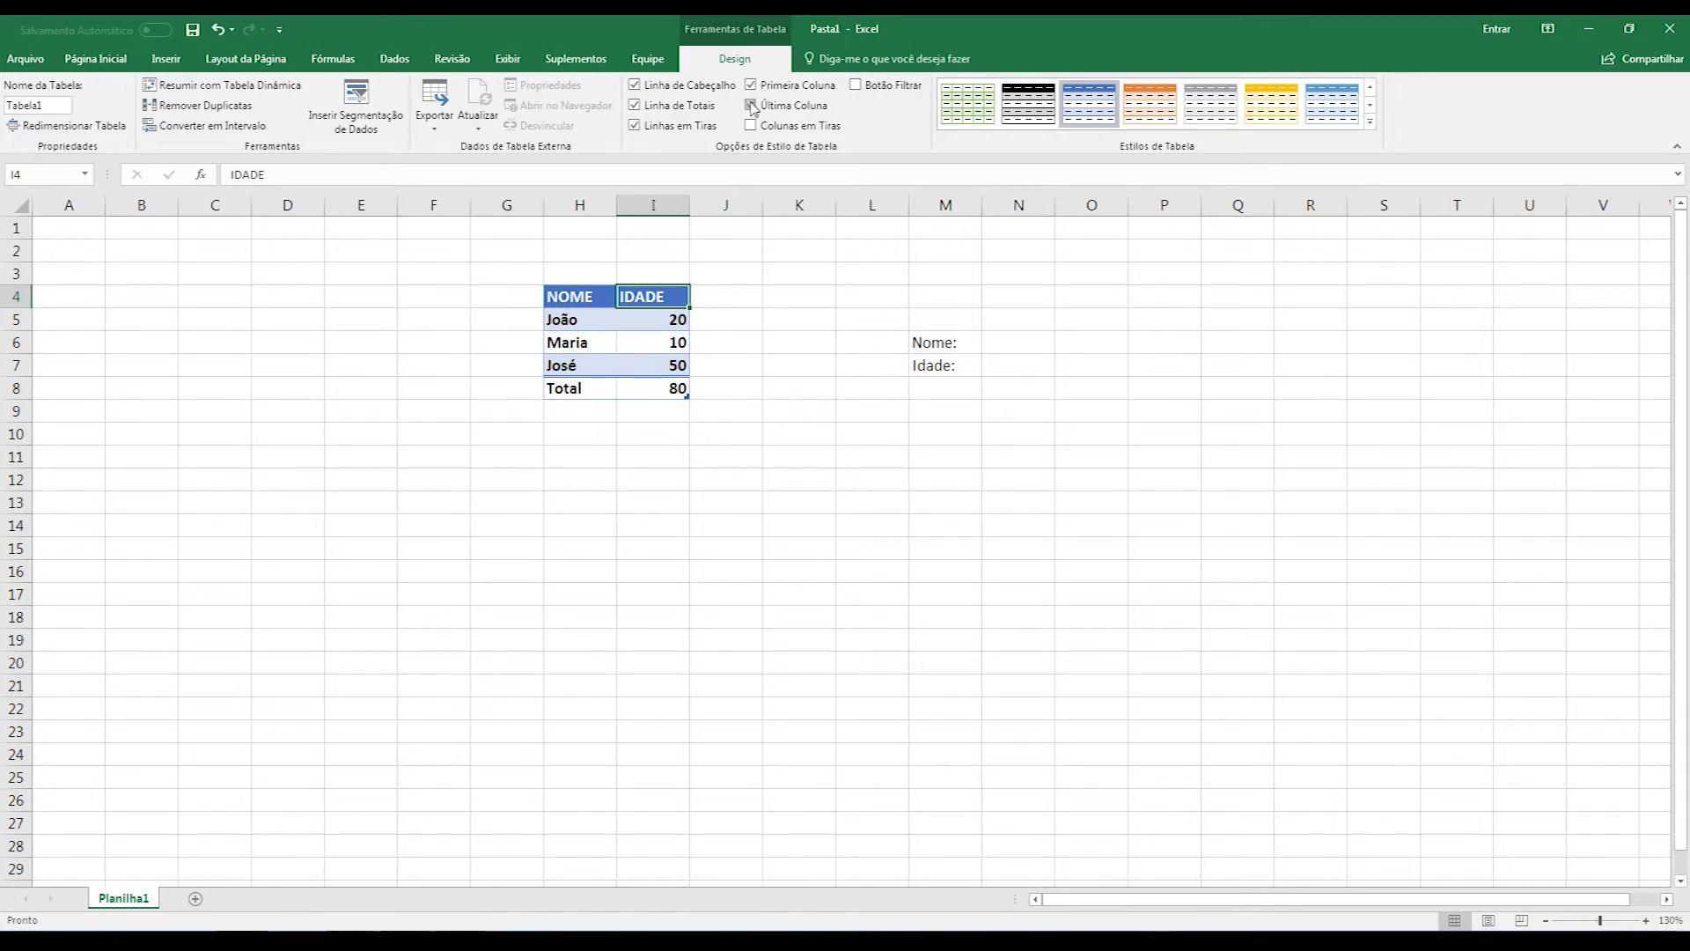
pyautogui.click(751, 107)
pyautogui.click(635, 106)
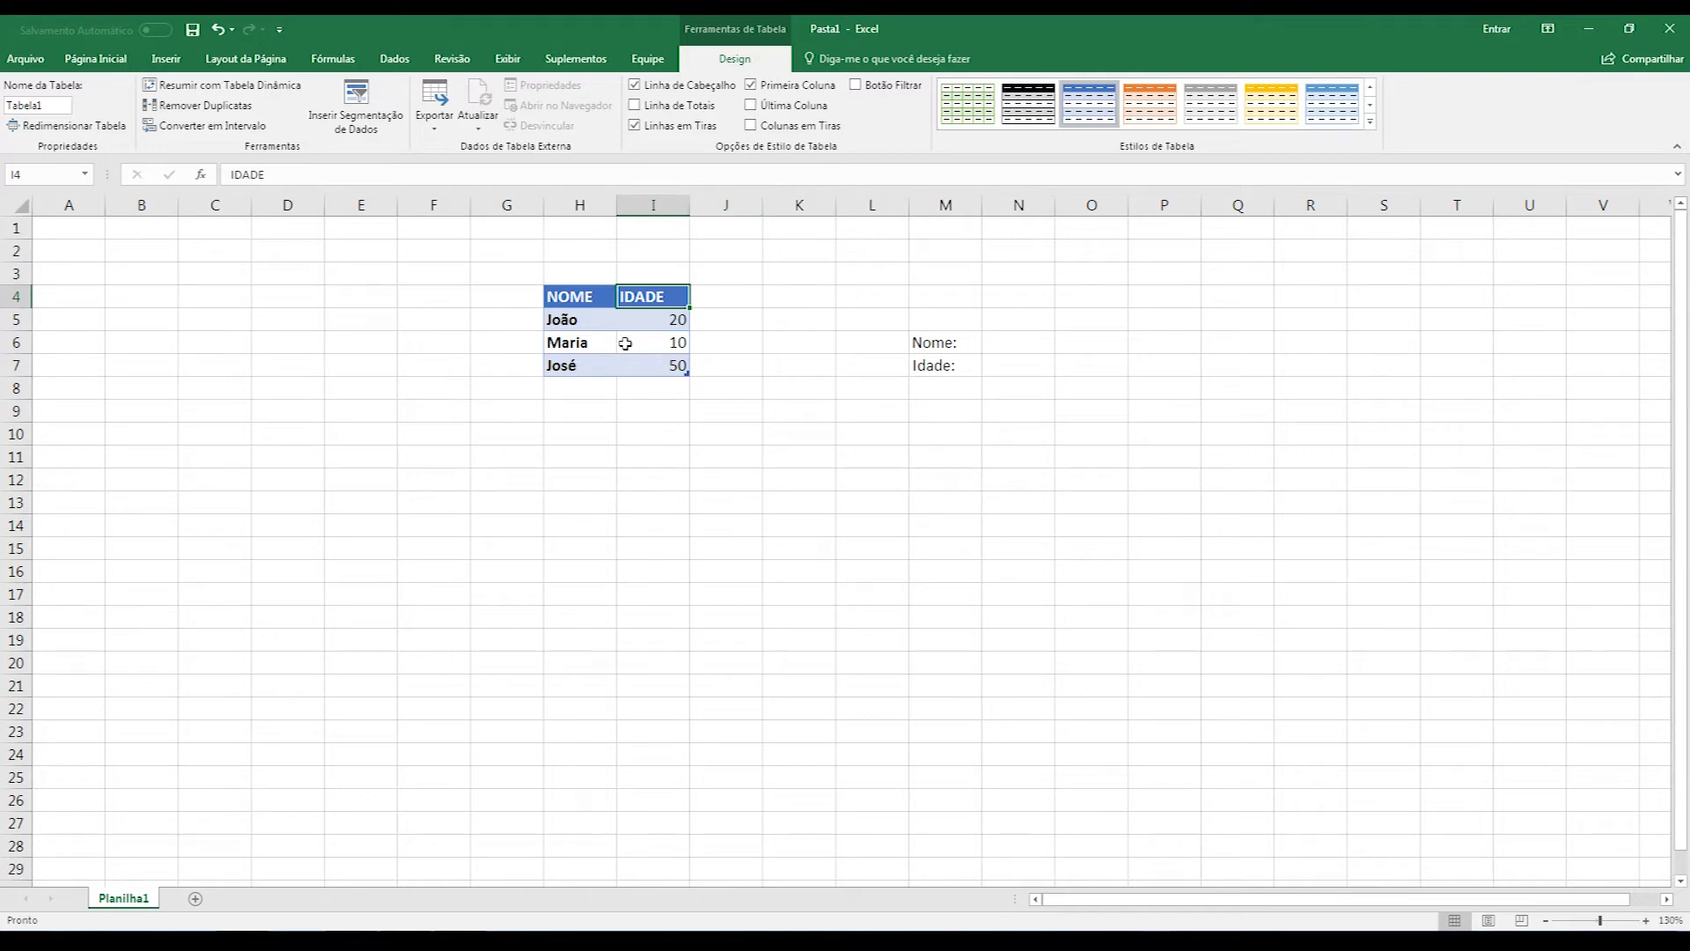
# - Extend the table with a fourth person in row 8, entering a first name in H8 and the age 21 in I8
pyautogui.click(585, 388)
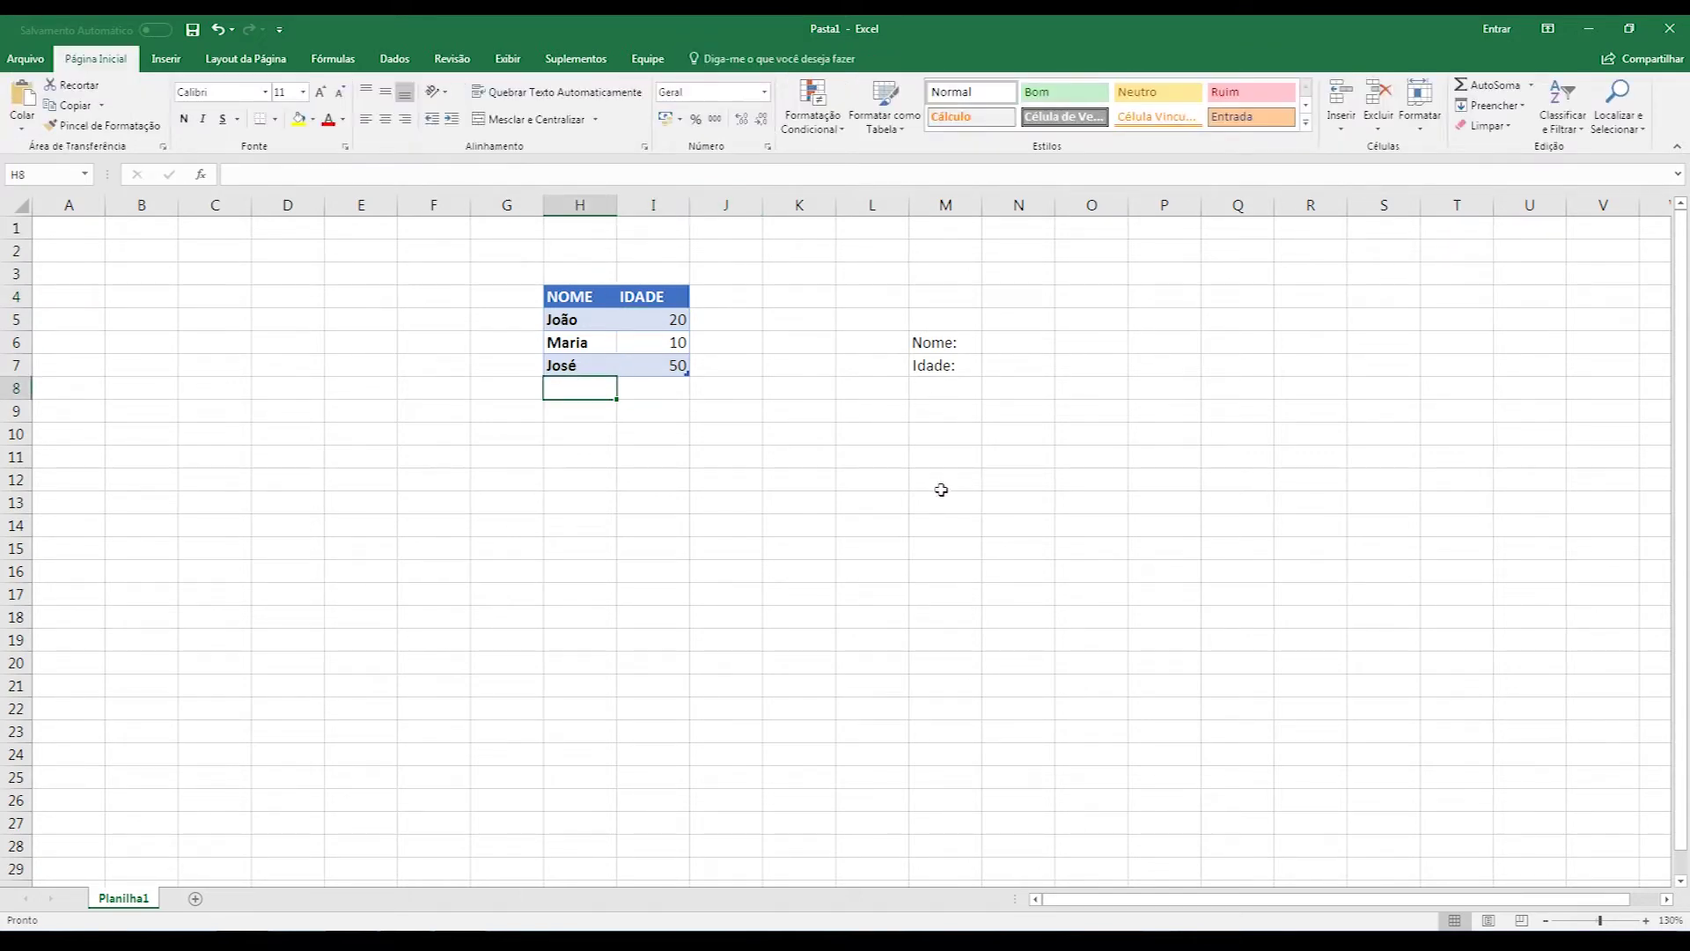
pyautogui.write('Gustavo')
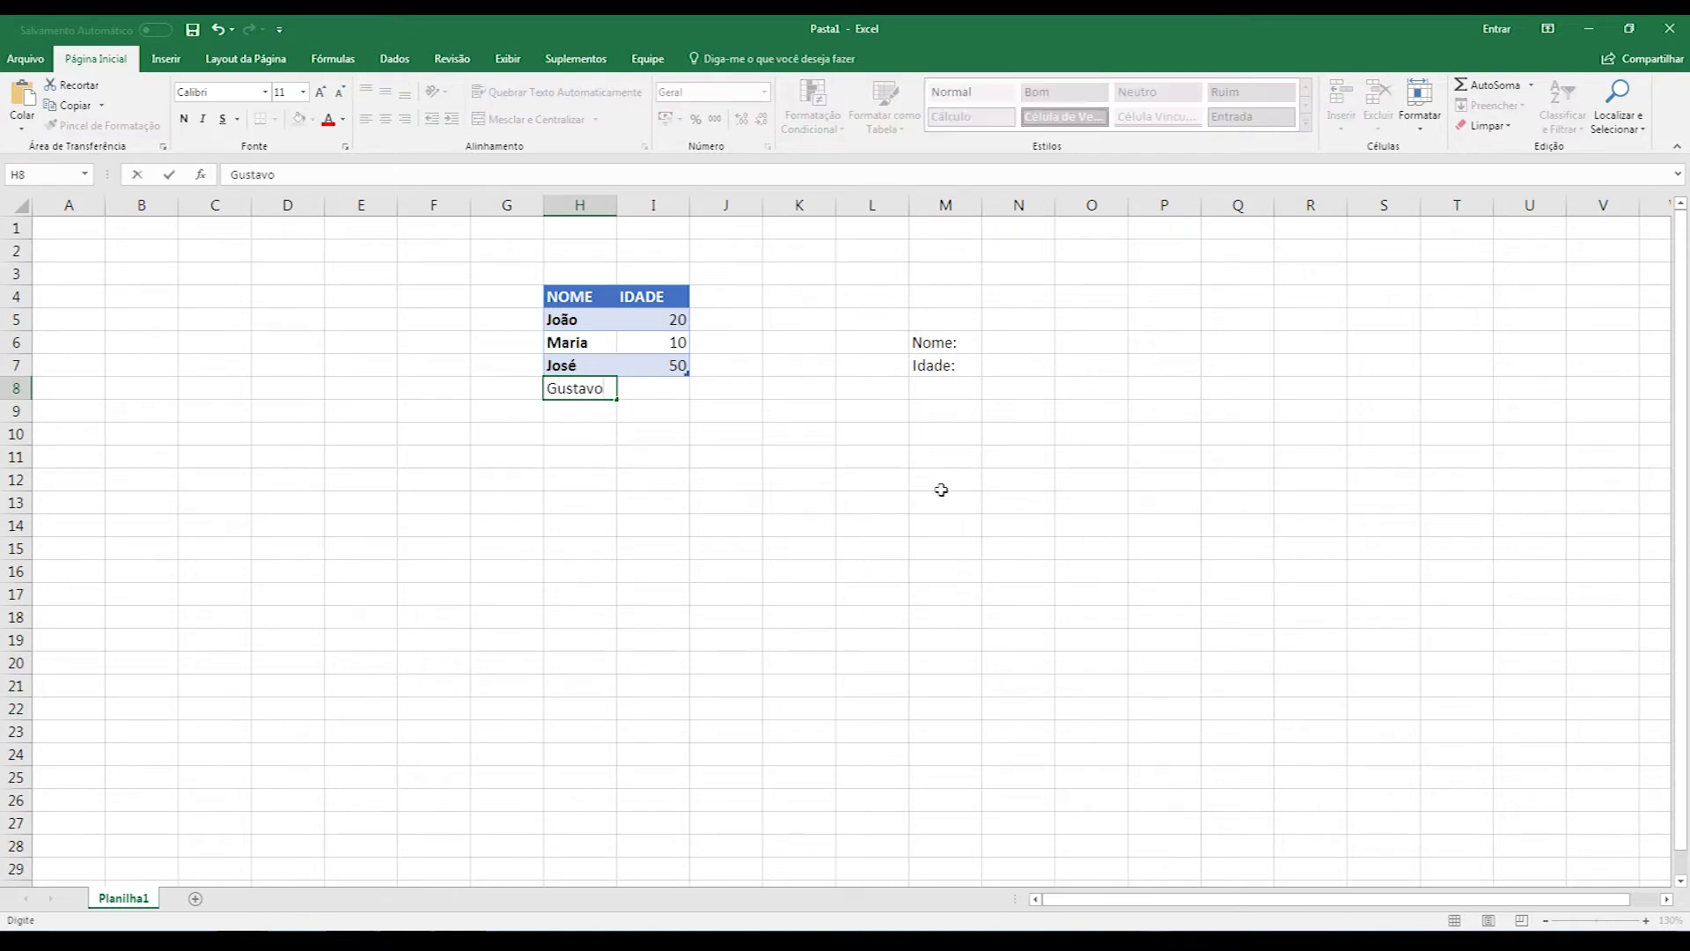
pyautogui.press('Return')
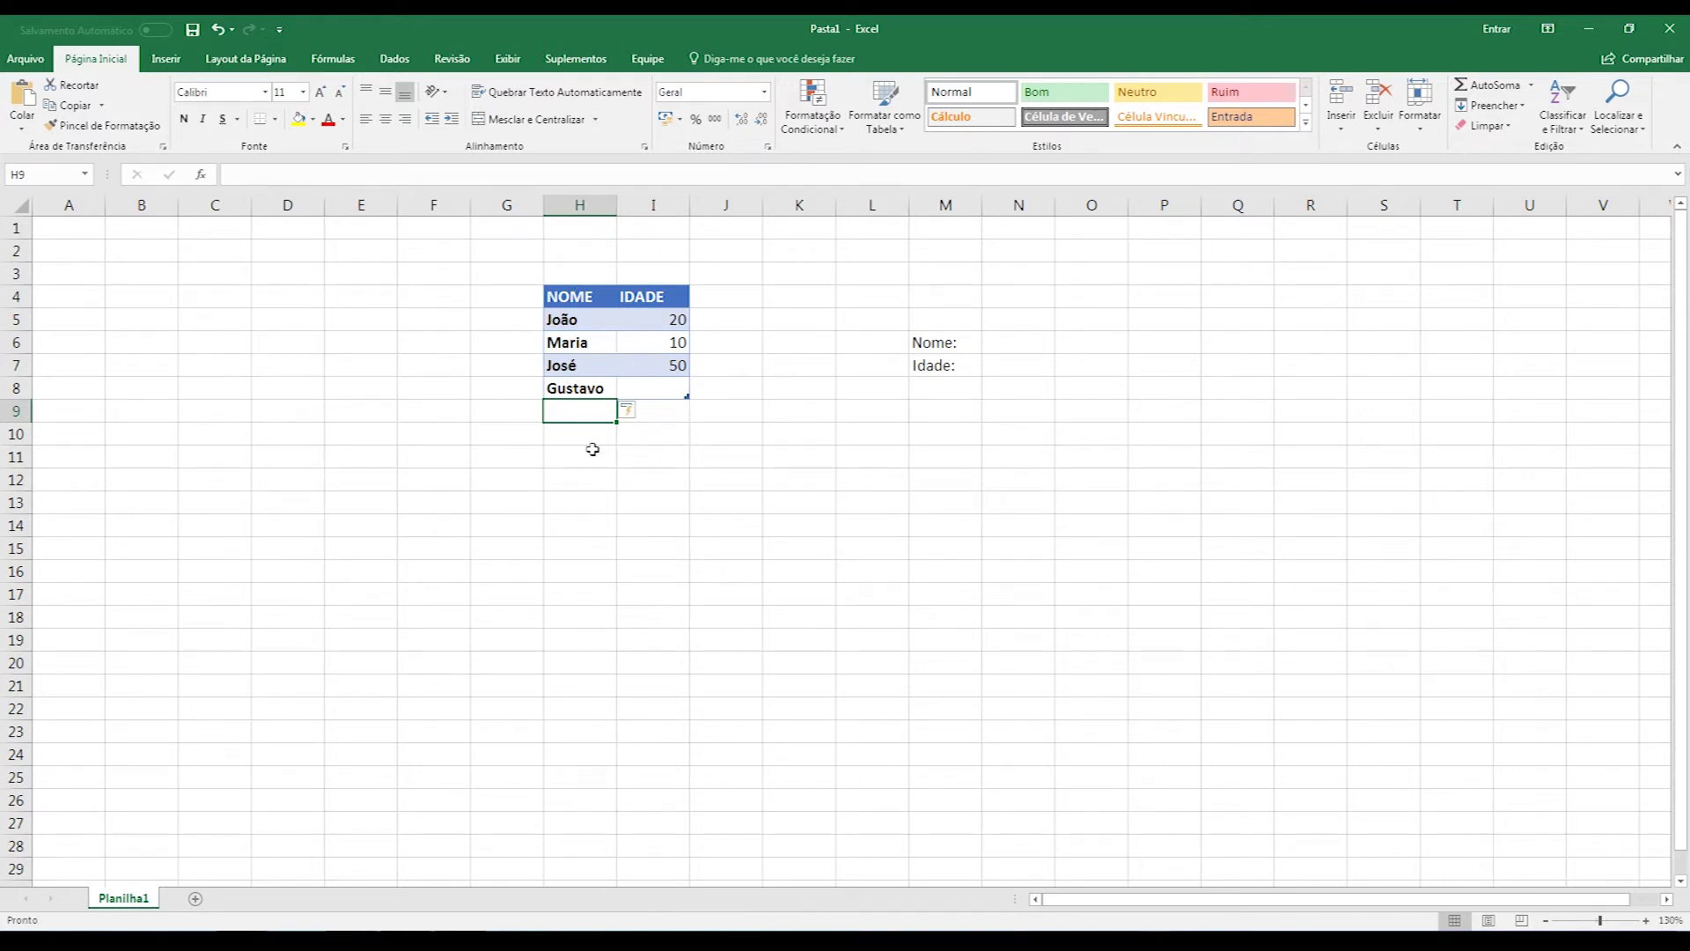
pyautogui.click(651, 387)
pyautogui.write('21')
pyautogui.press('Return')
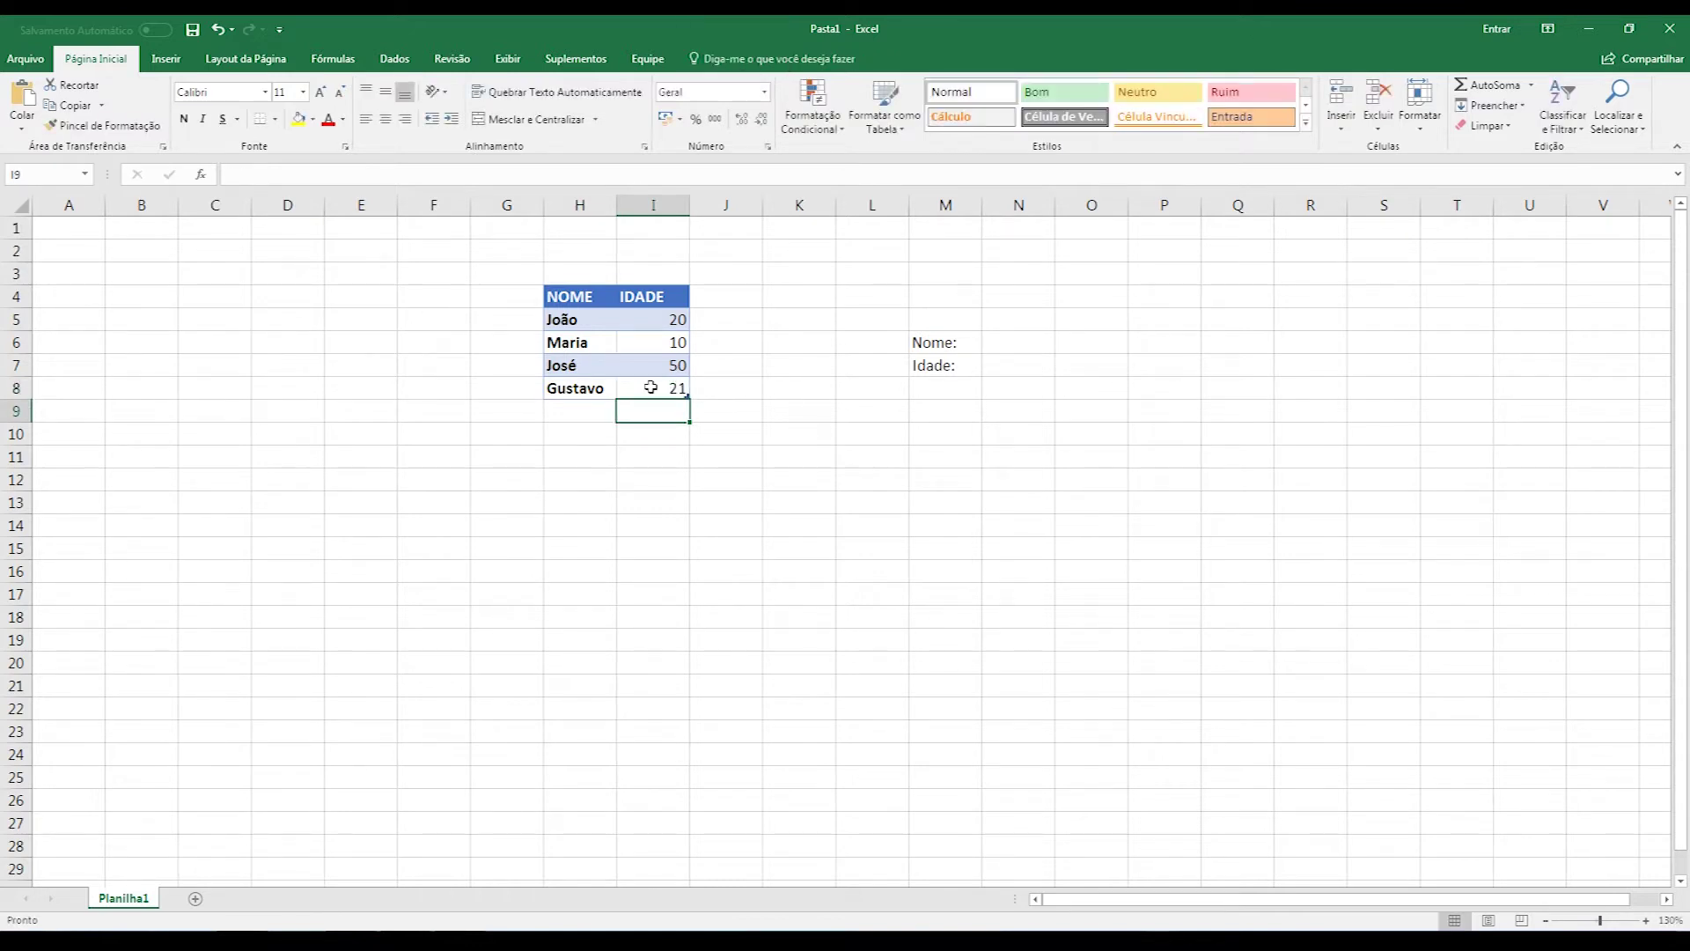
# - Rename the table containing the names and ages as Pessoas
pyautogui.click(727, 345)
pyautogui.click(605, 361)
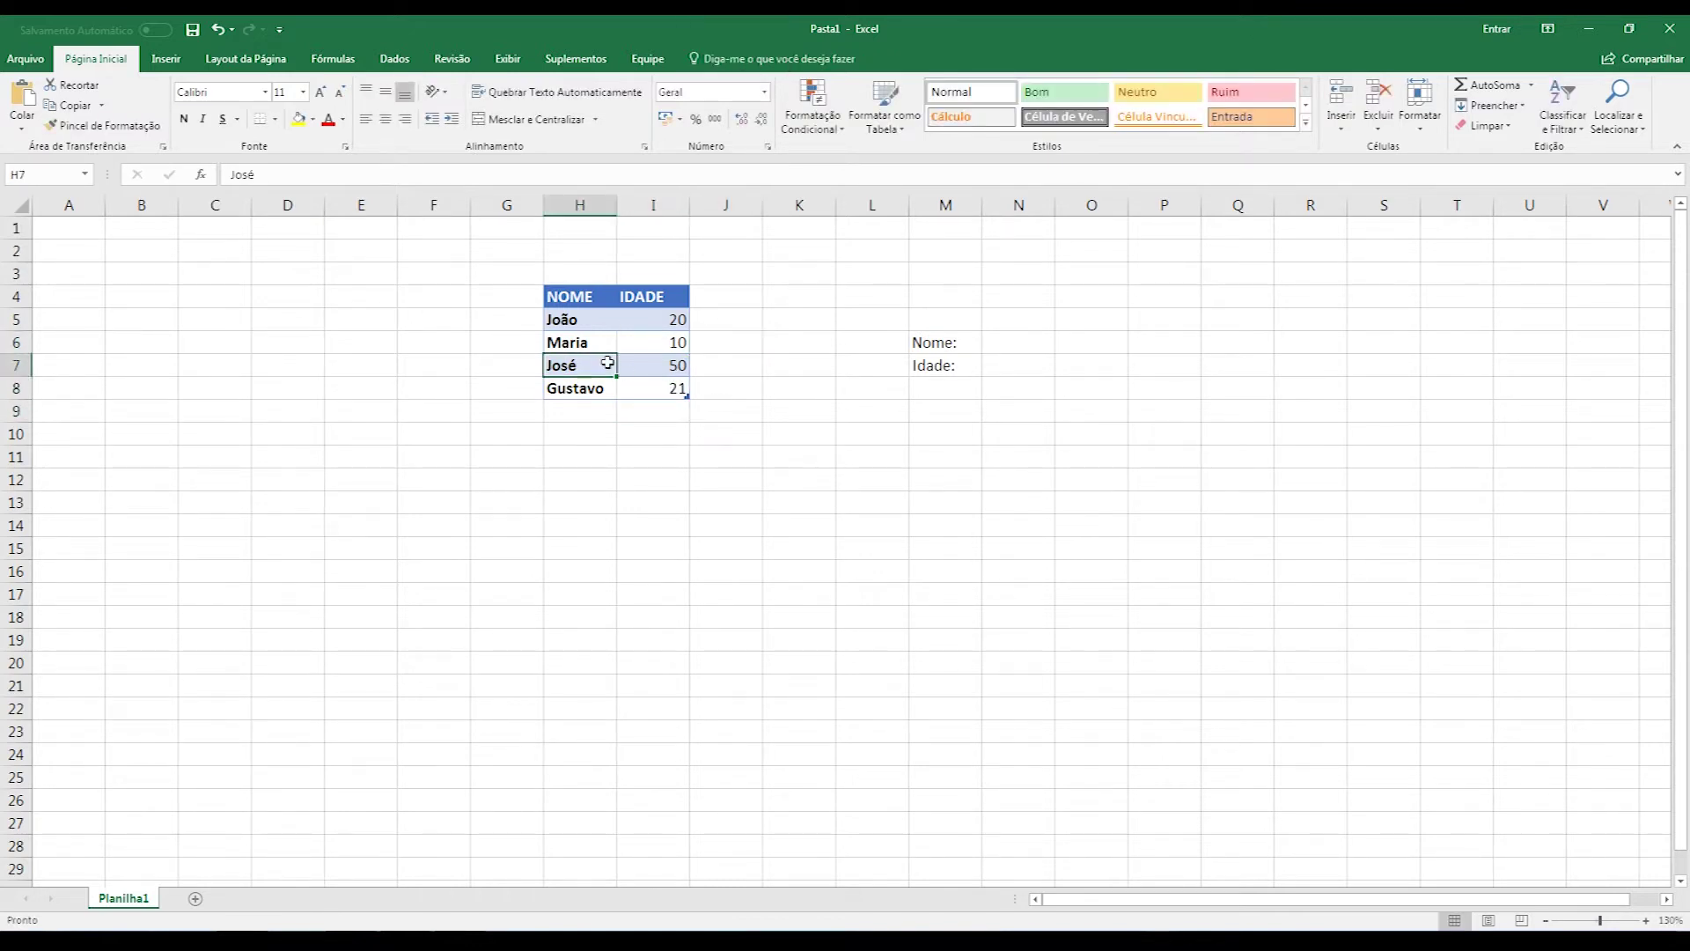
pyautogui.click(734, 58)
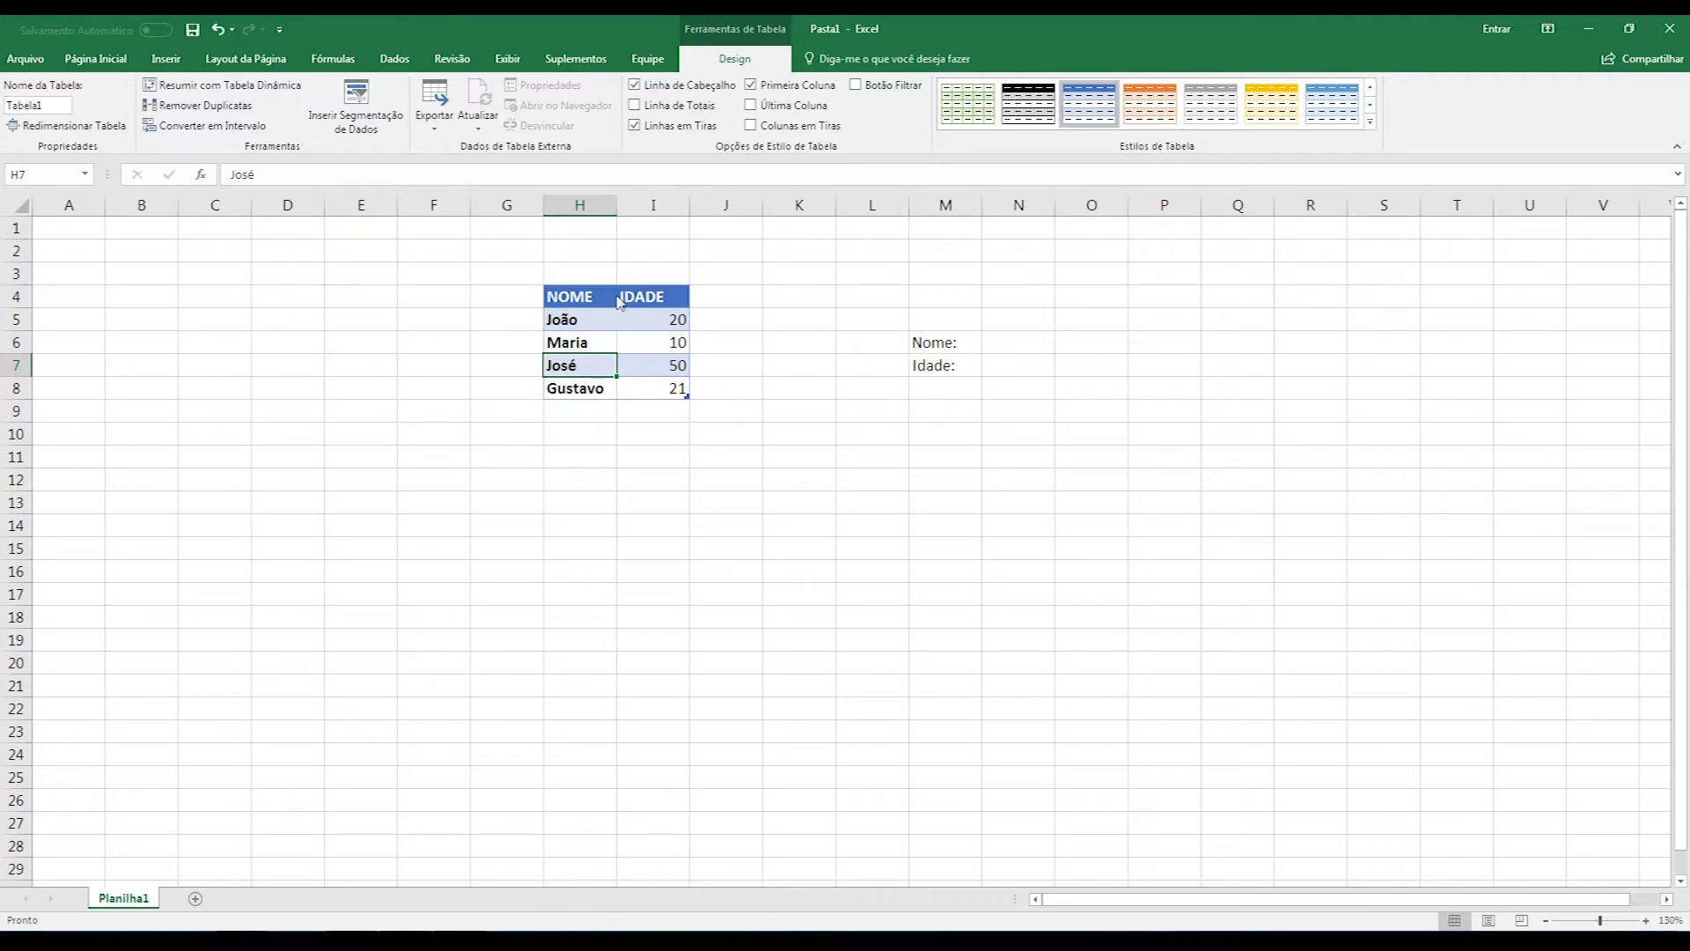
pyautogui.click(728, 344)
pyautogui.click(632, 313)
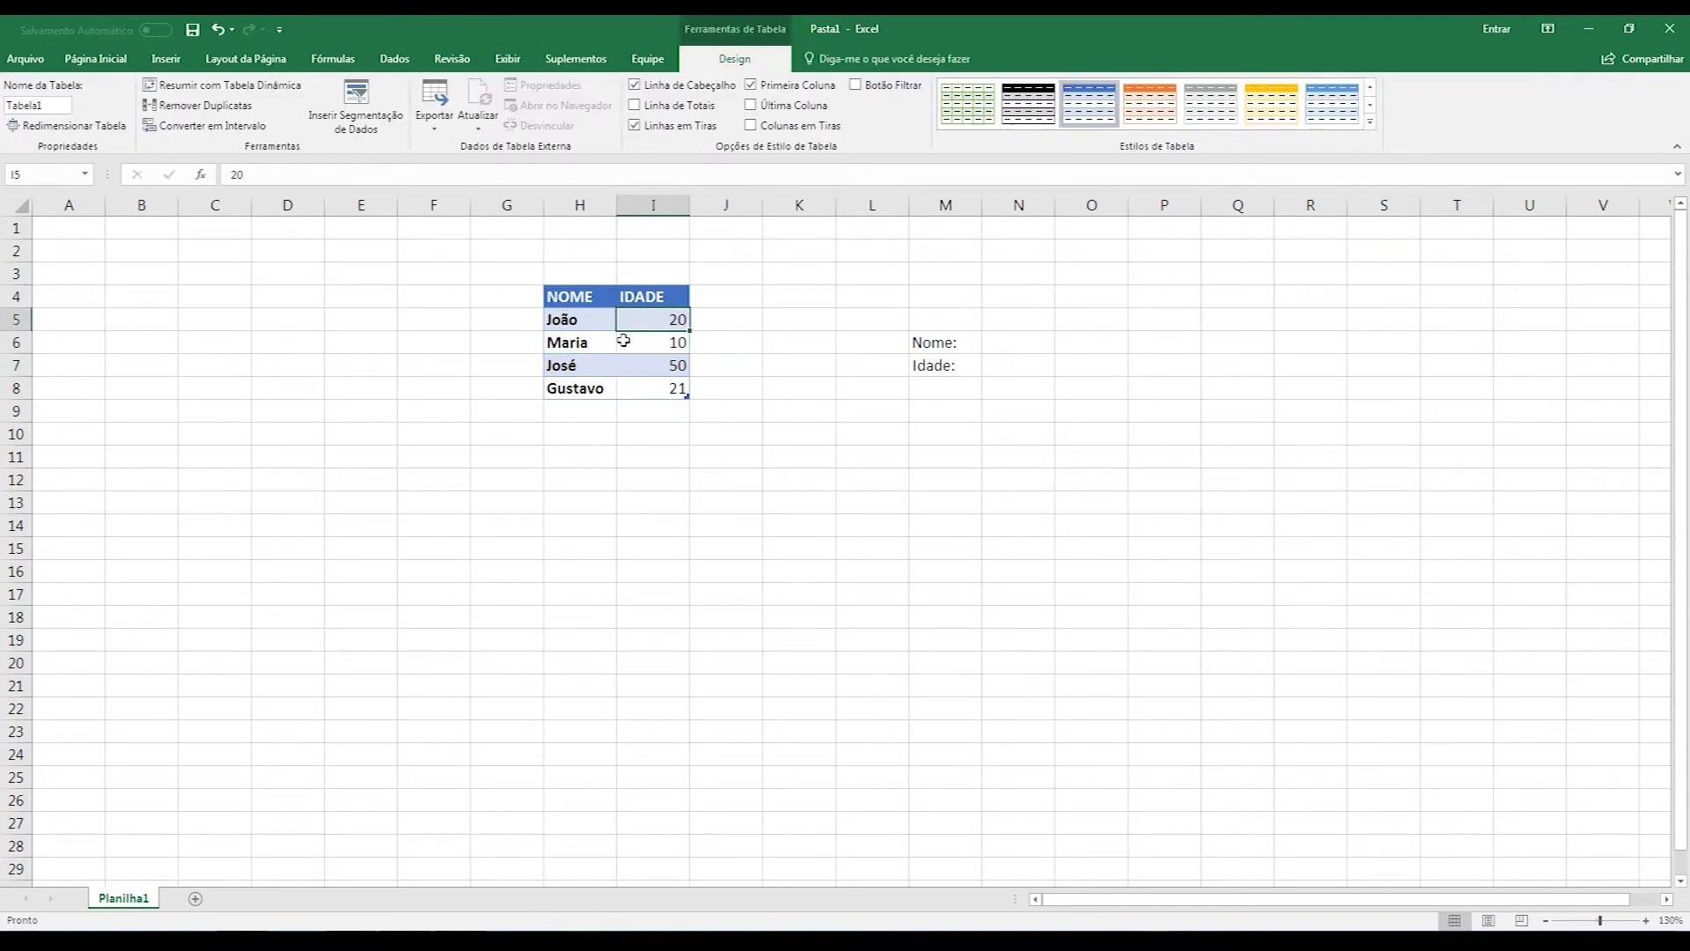
pyautogui.doubleClick(60, 106)
pyautogui.write('Pessoas')
pyautogui.press('Return')
pyautogui.click(428, 324)
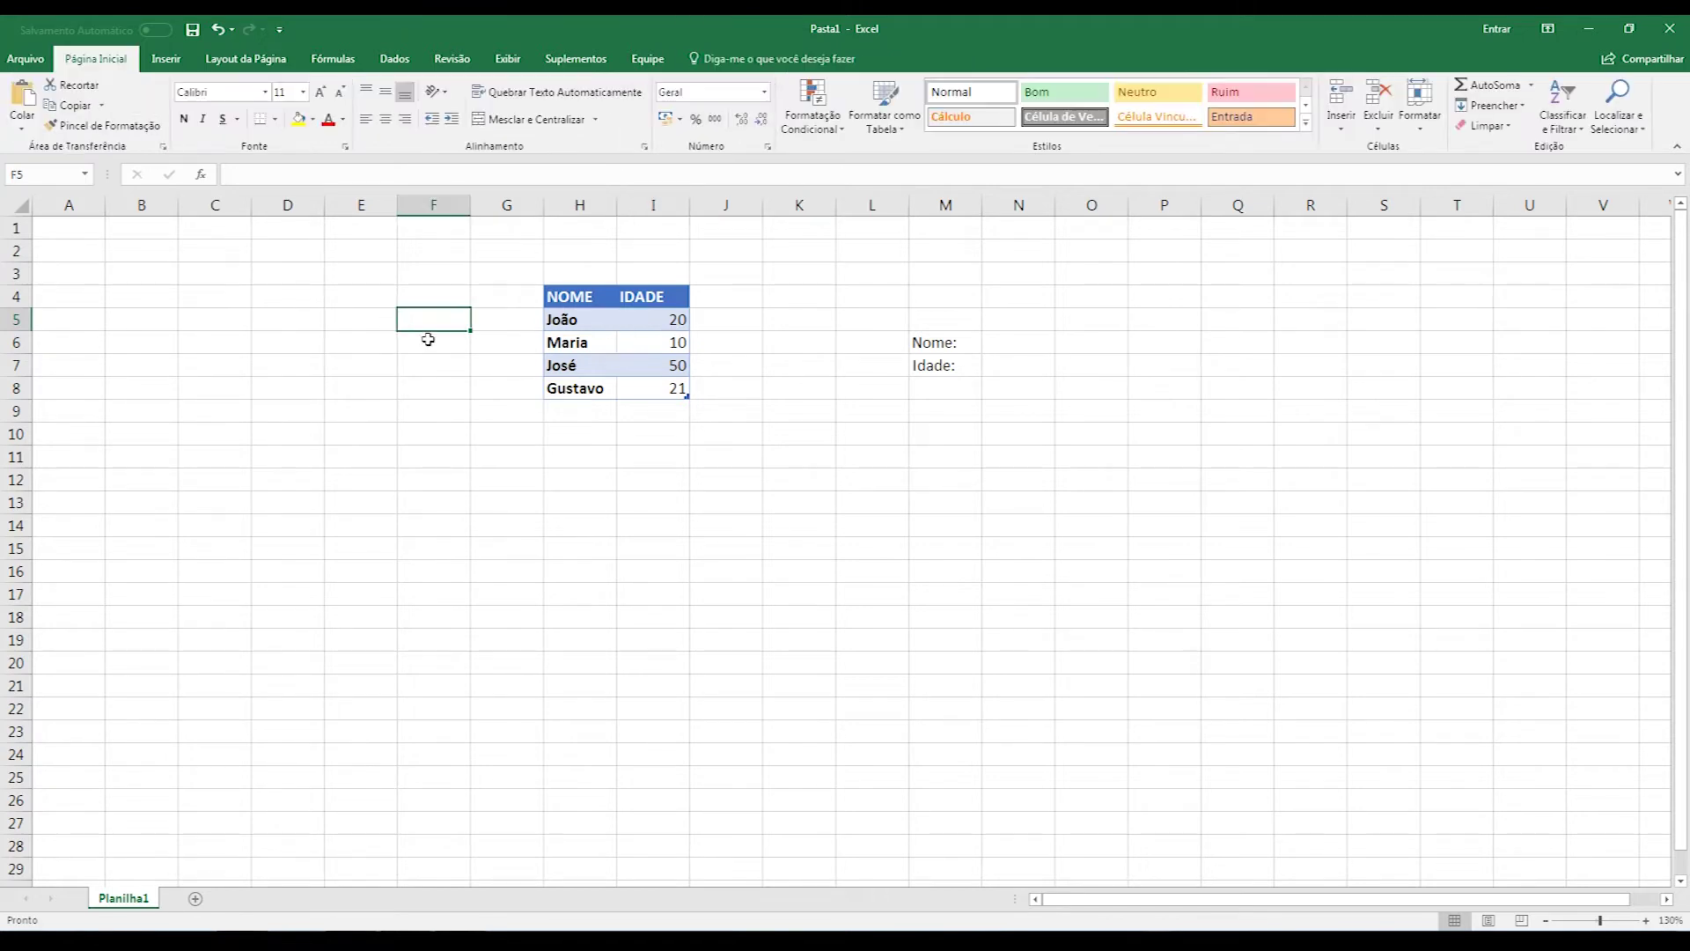
pyautogui.click(575, 324)
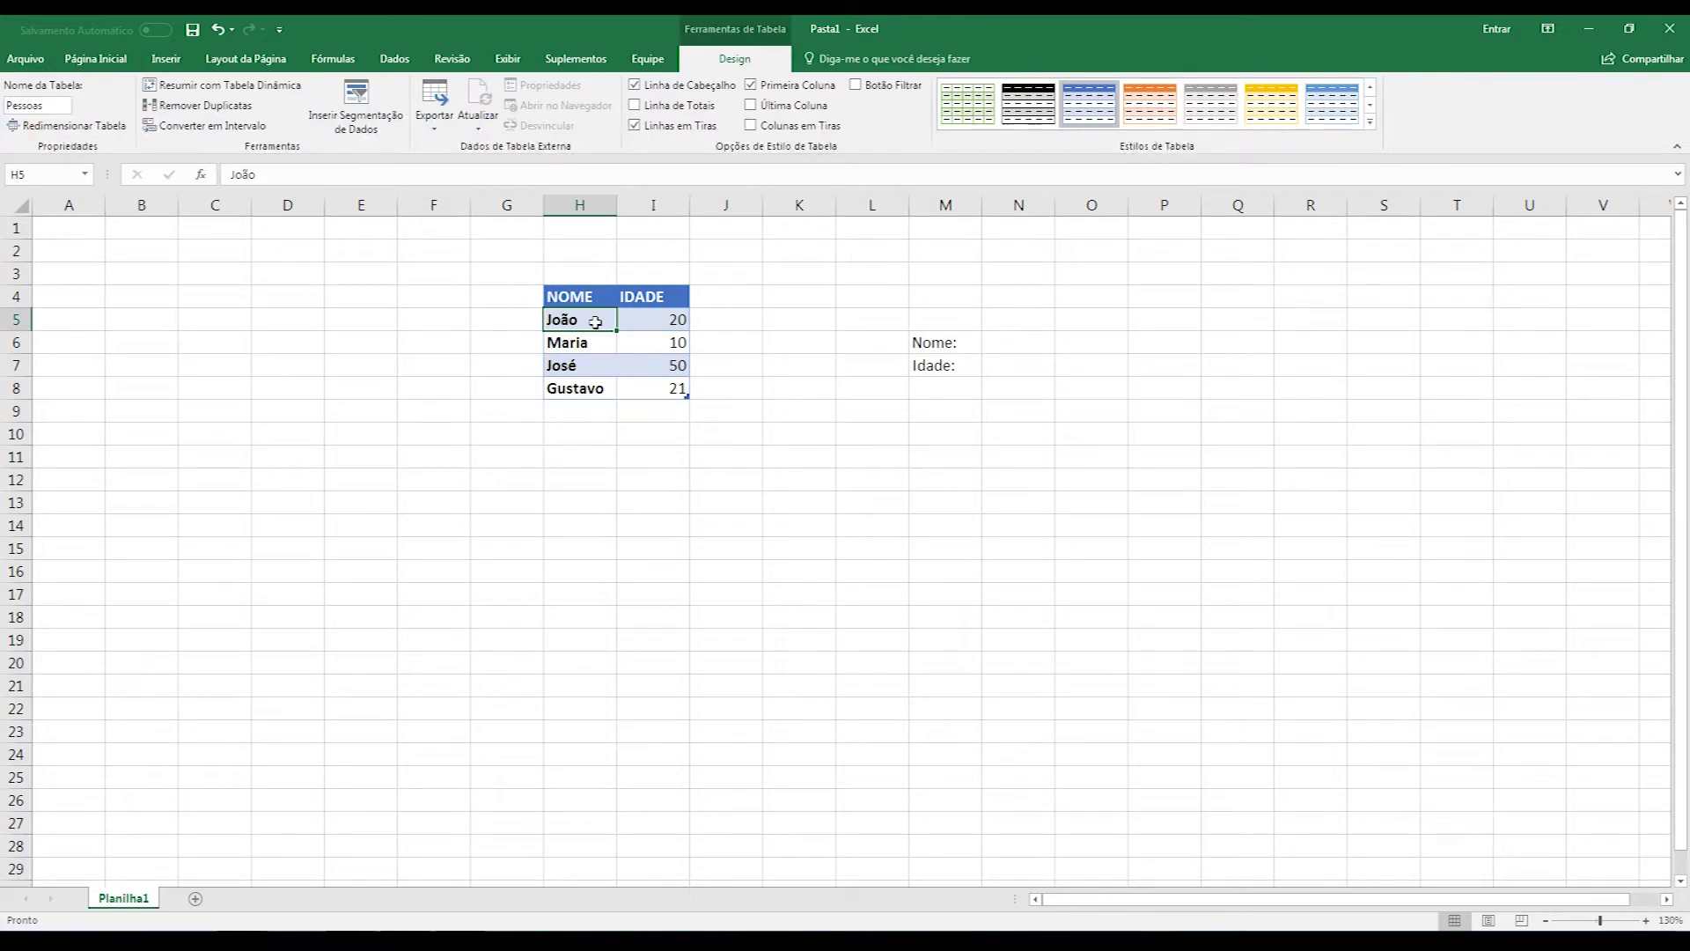
# - Begin a PROCV formula in cell N7 with N6 as the lookup value
pyautogui.click(997, 368)
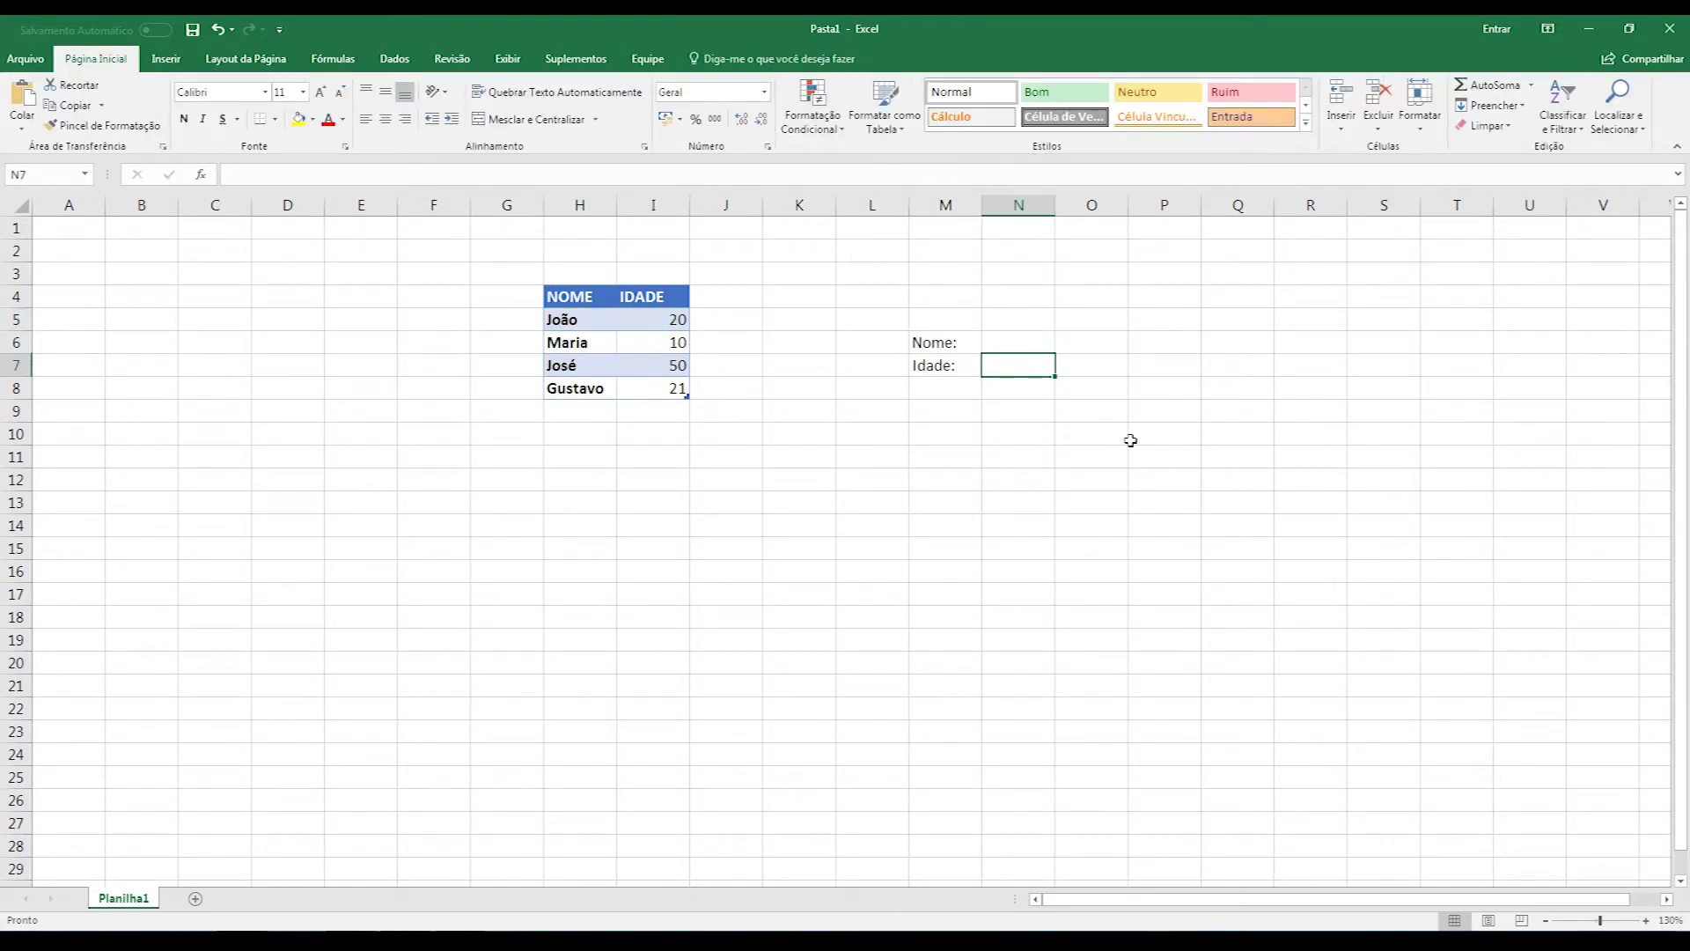
pyautogui.write('=procv(')
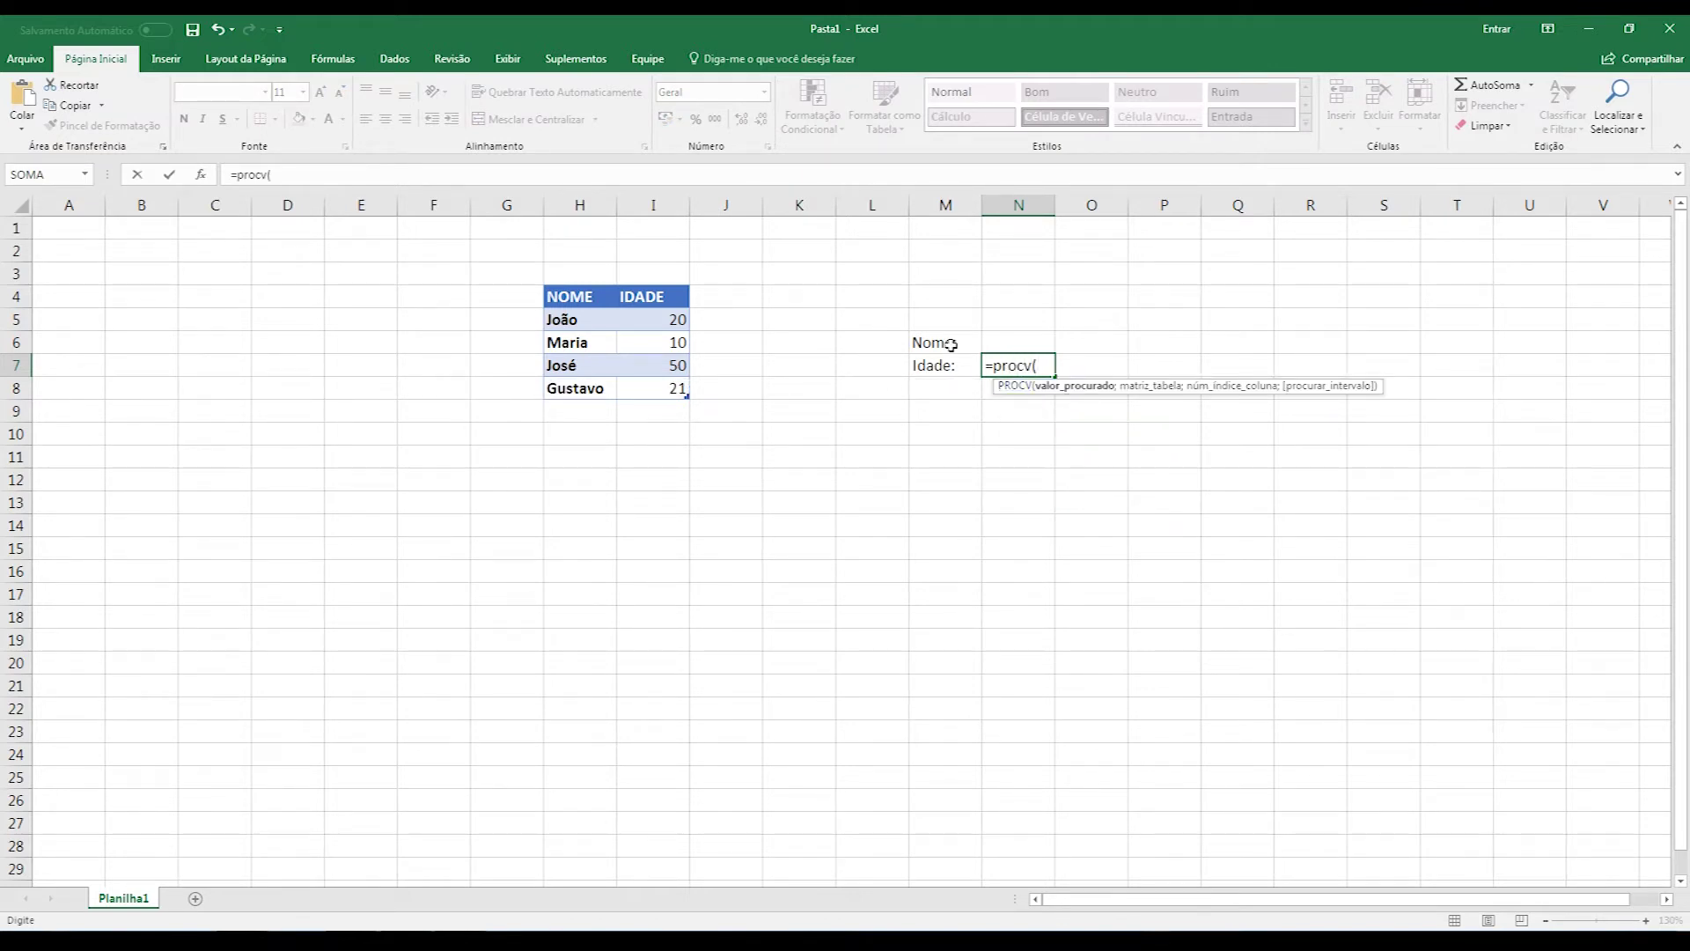
pyautogui.click(1005, 346)
pyautogui.write(';')
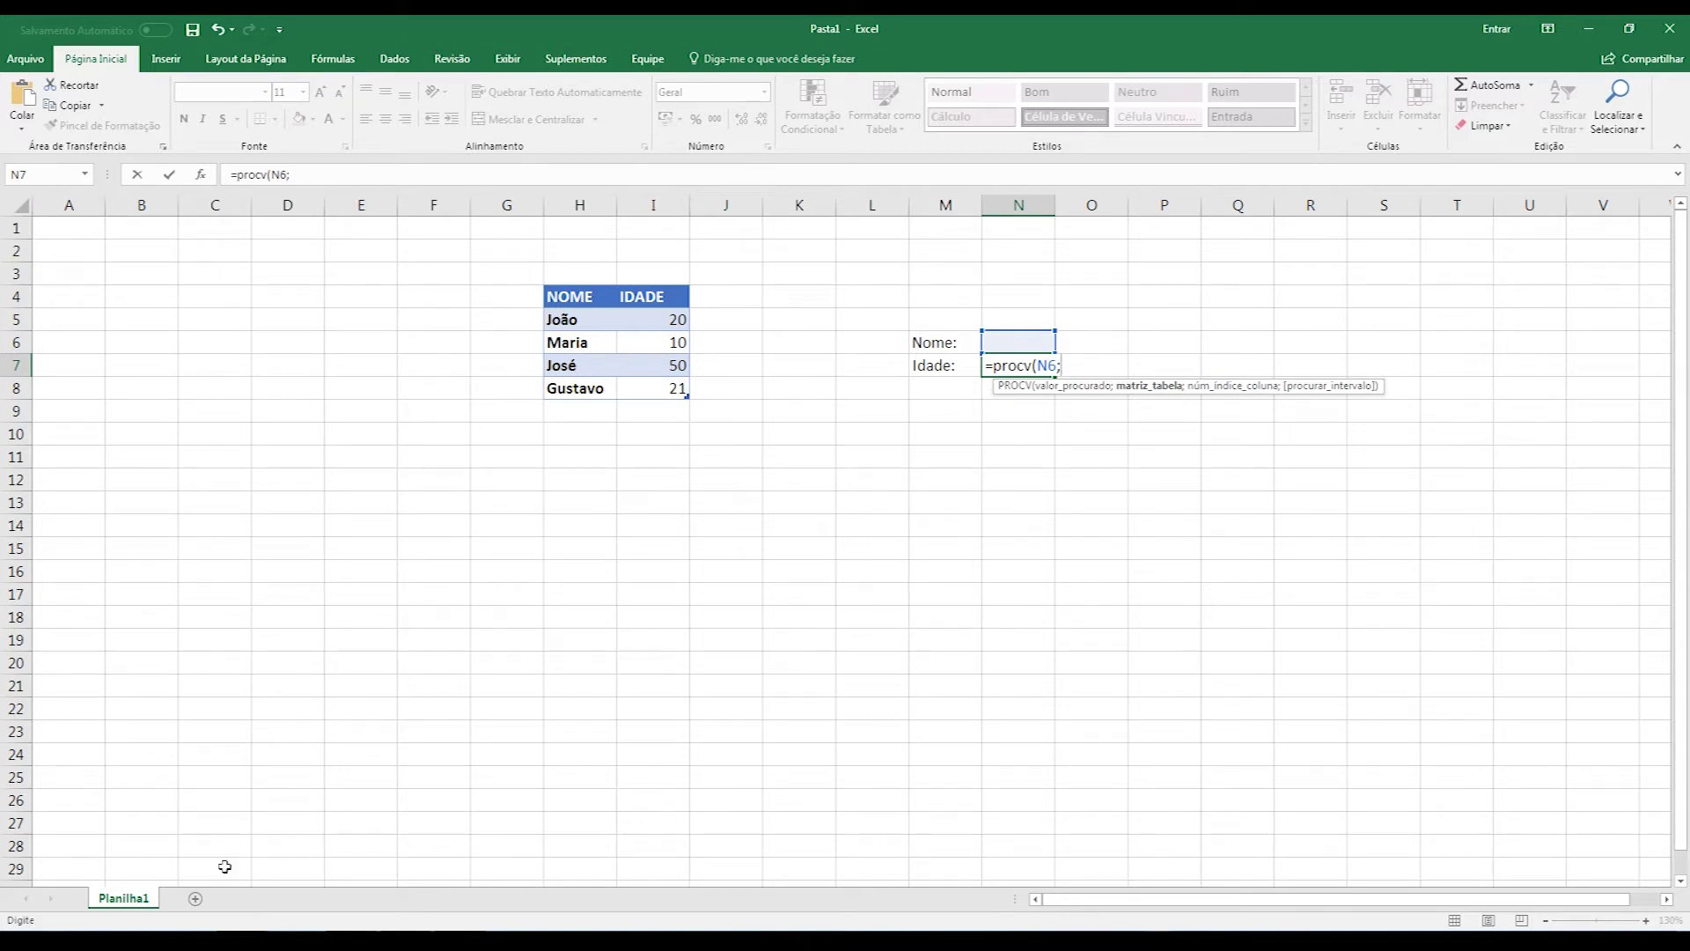
# - Try selecting the range H4:I8 with headers as the formula's lookup table, and delete that reference again
pyautogui.click(581, 299)
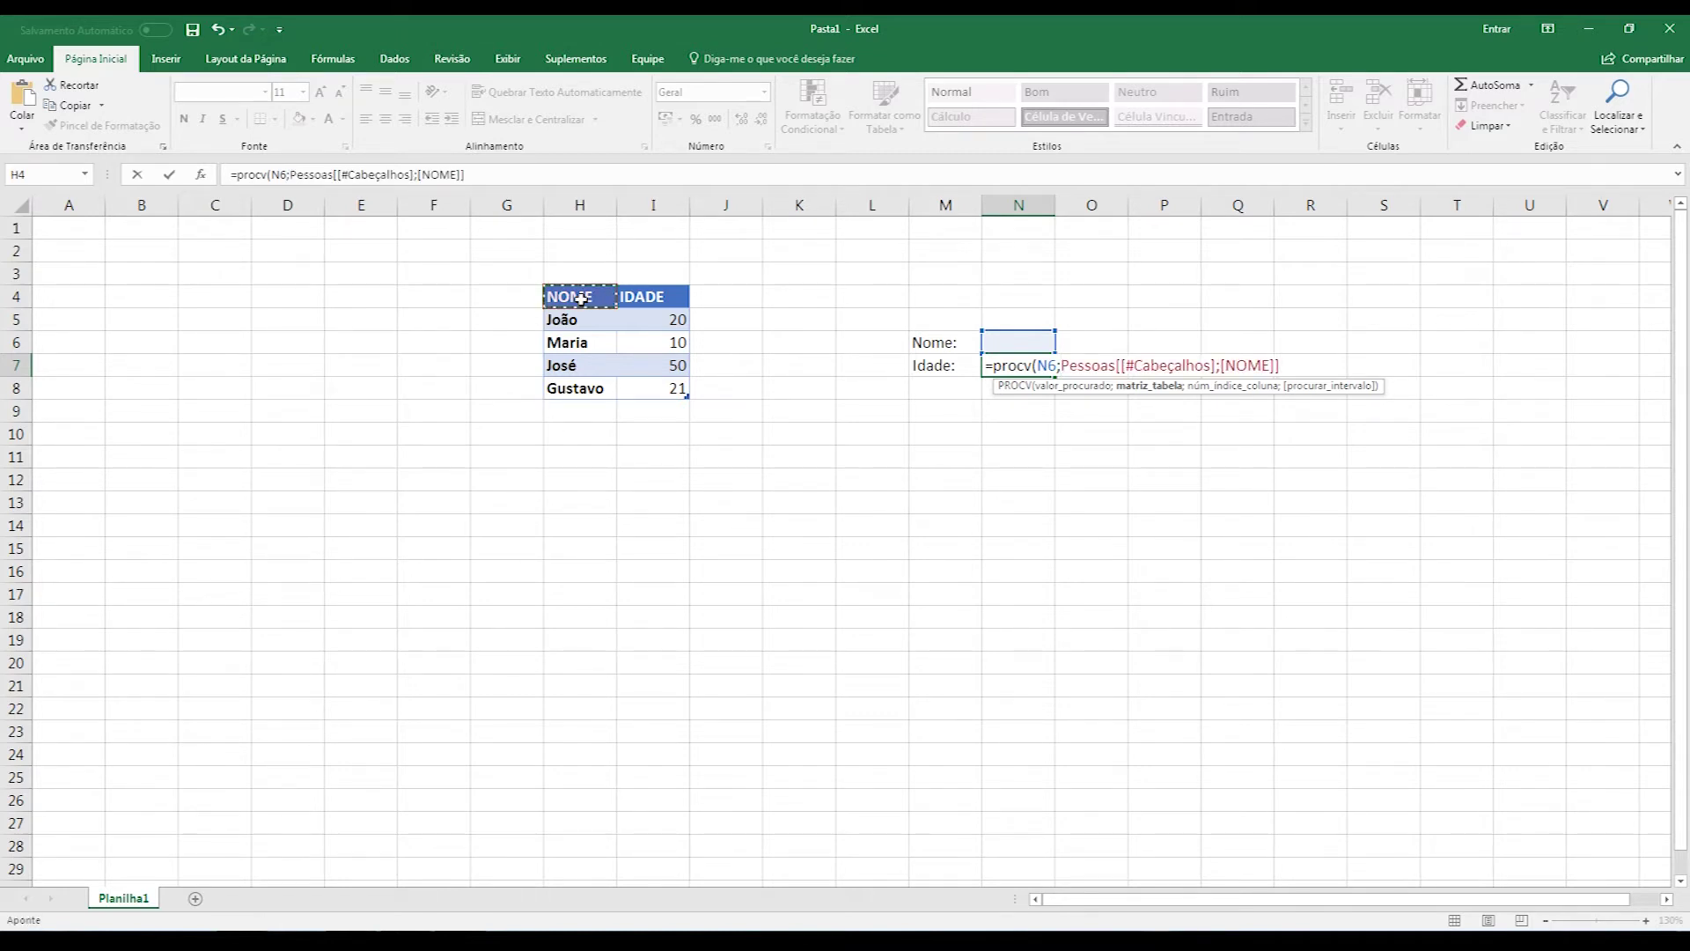
pyautogui.moveTo(581, 299); pyautogui.dragTo(653, 390)
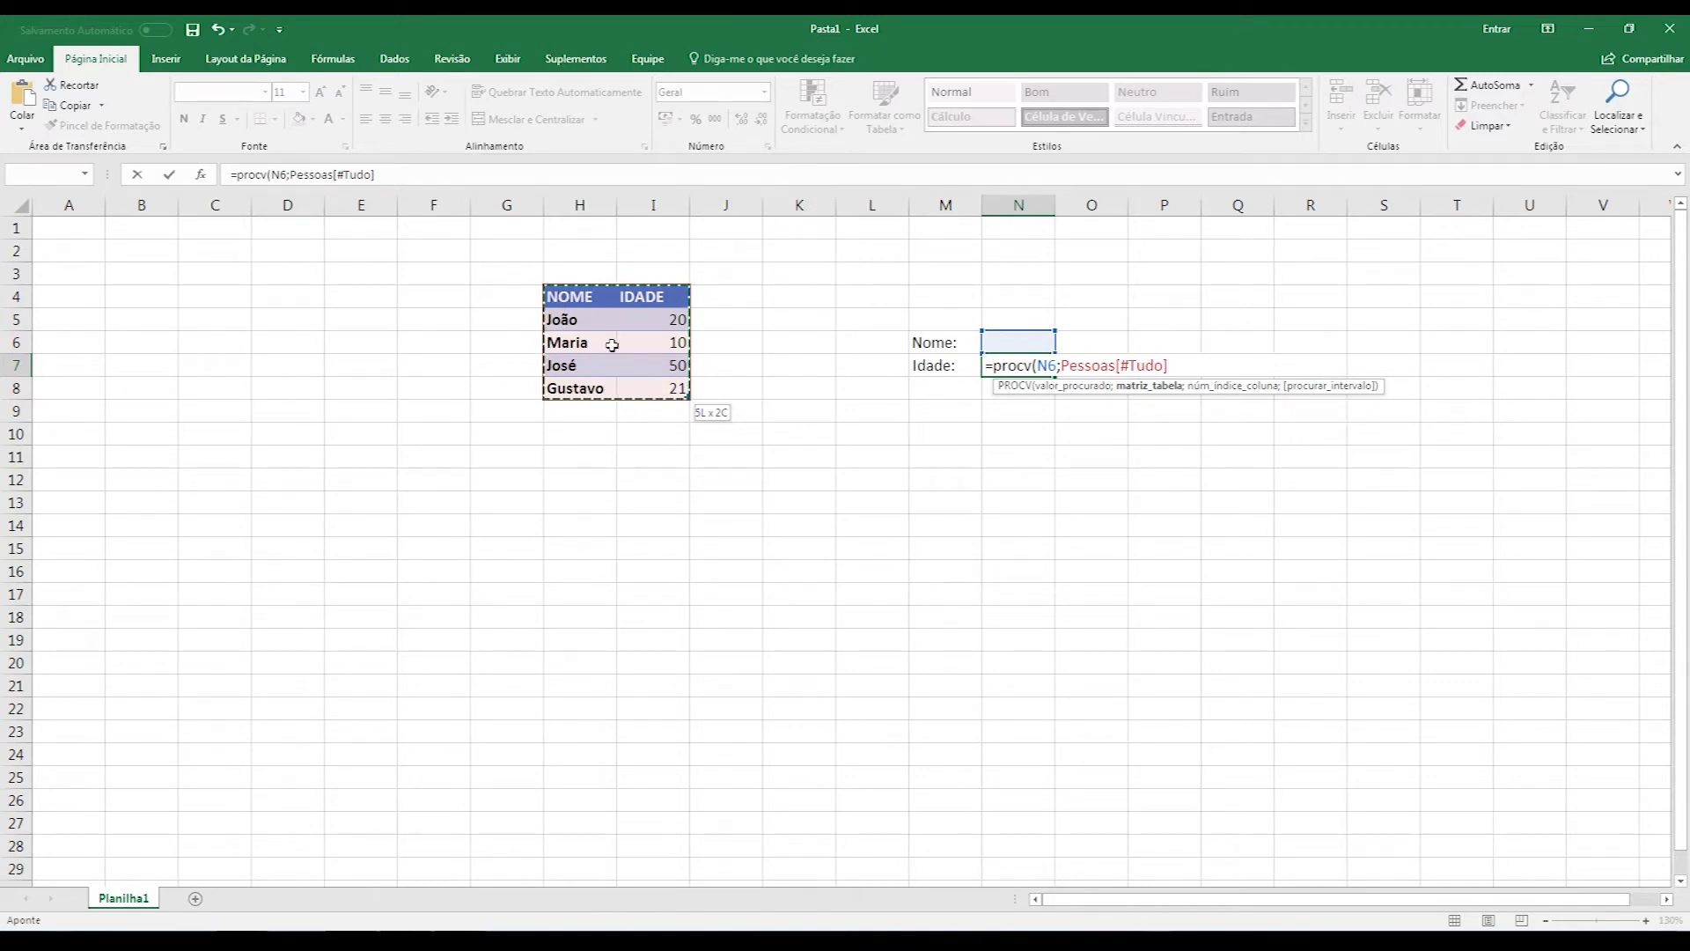
pyautogui.press('BackSpace')
pyautogui.press('BackSpace')
pyautogui.press('BackSpace')
pyautogui.press('BackSpace')
pyautogui.press('BackSpace')
pyautogui.press('BackSpace')
pyautogui.press('BackSpace')
pyautogui.press('BackSpace')
pyautogui.press('BackSpace')
pyautogui.press('BackSpace')
pyautogui.press('BackSpace')
pyautogui.press('BackSpace')
pyautogui.press('BackSpace')
pyautogui.press('BackSpace')
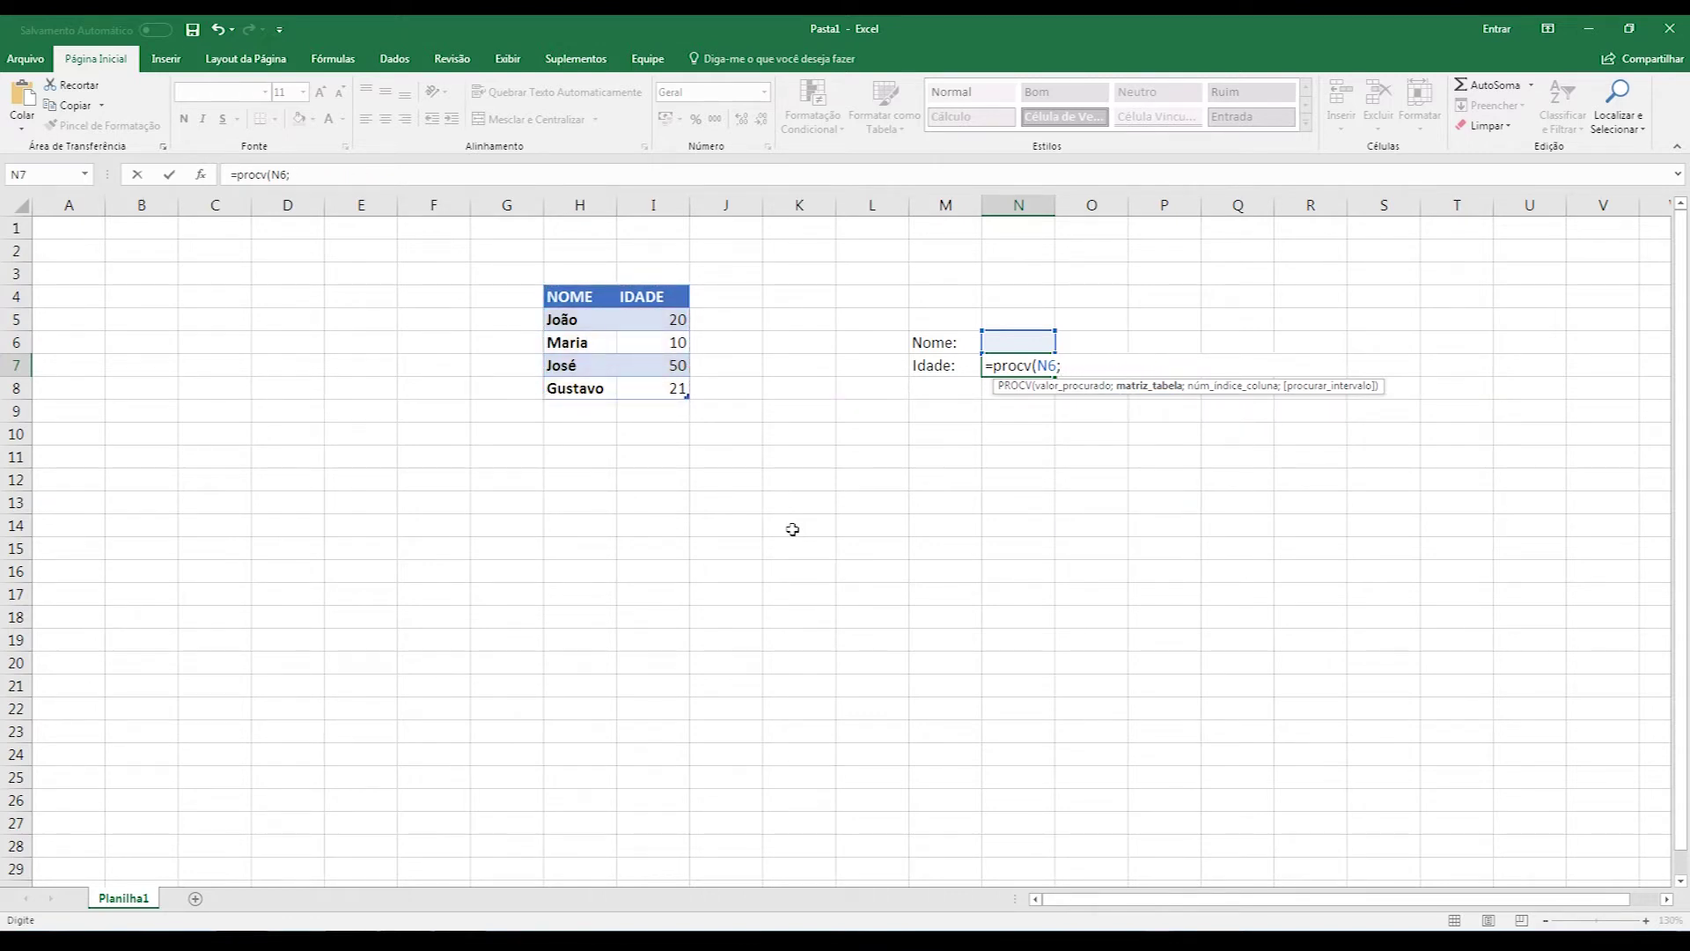
# - Complete the PROCV formula in N7 with the Pessoas table as lookup table and column index 2
pyautogui.write('Pess')
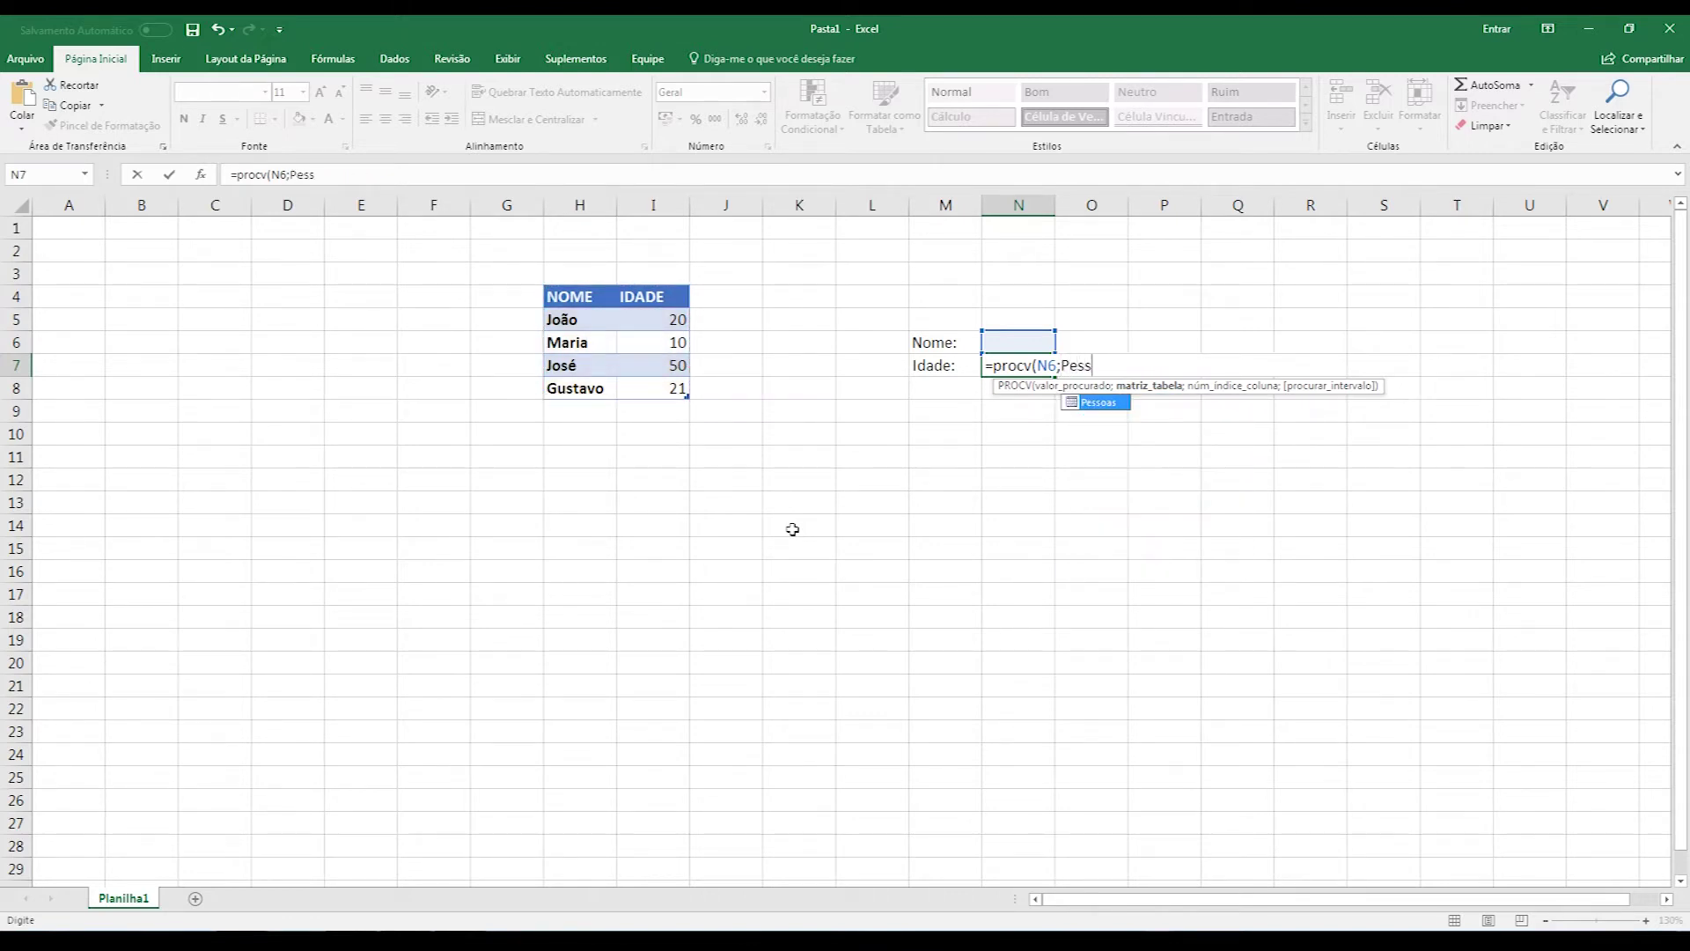
pyautogui.doubleClick(1098, 403)
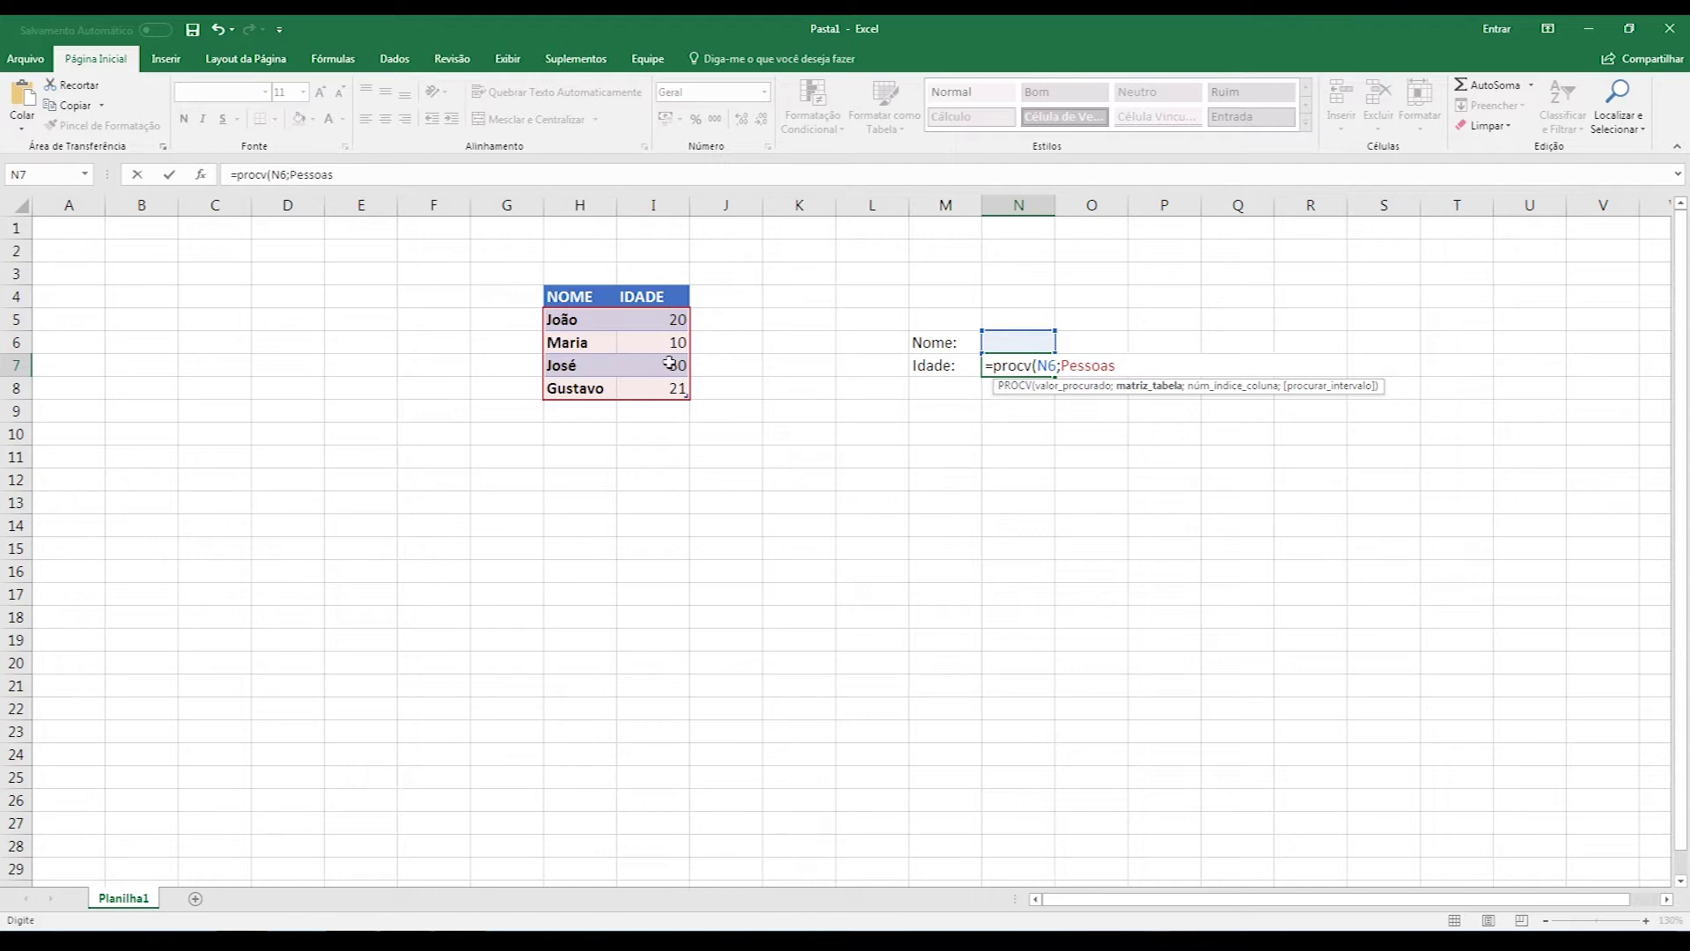
pyautogui.write(';2;')
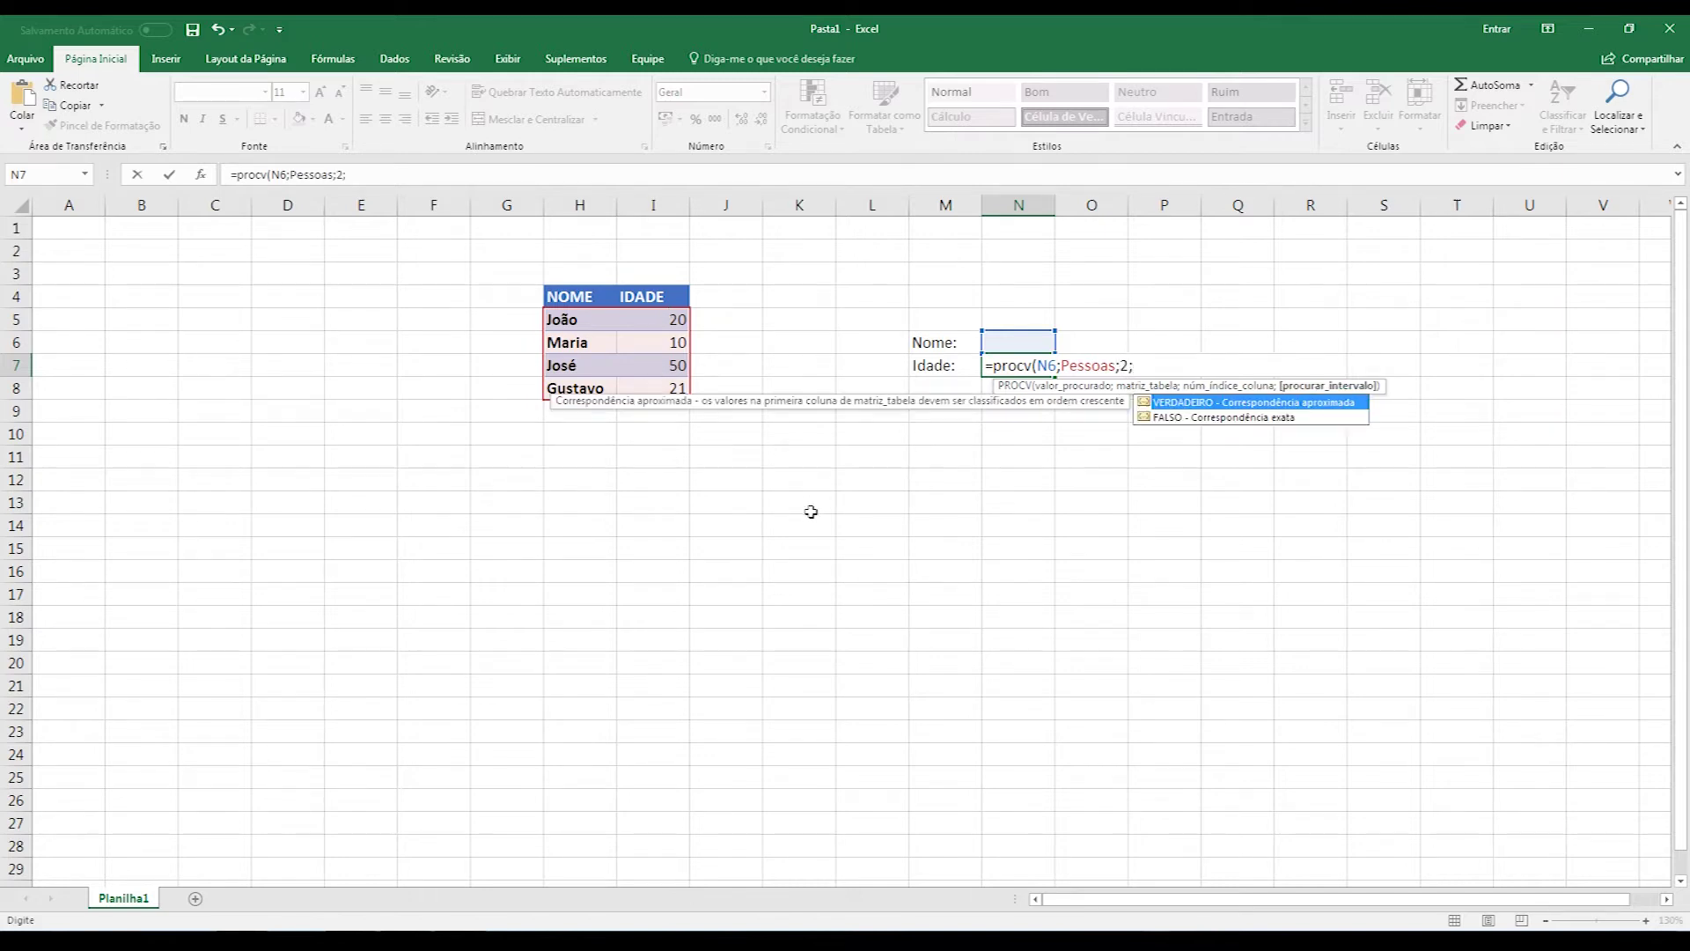
pyautogui.press('Return')
# - Try the age lookup in cell N6 with an unaccented and a shortened spelling of the first listed name
pyautogui.click(1013, 334)
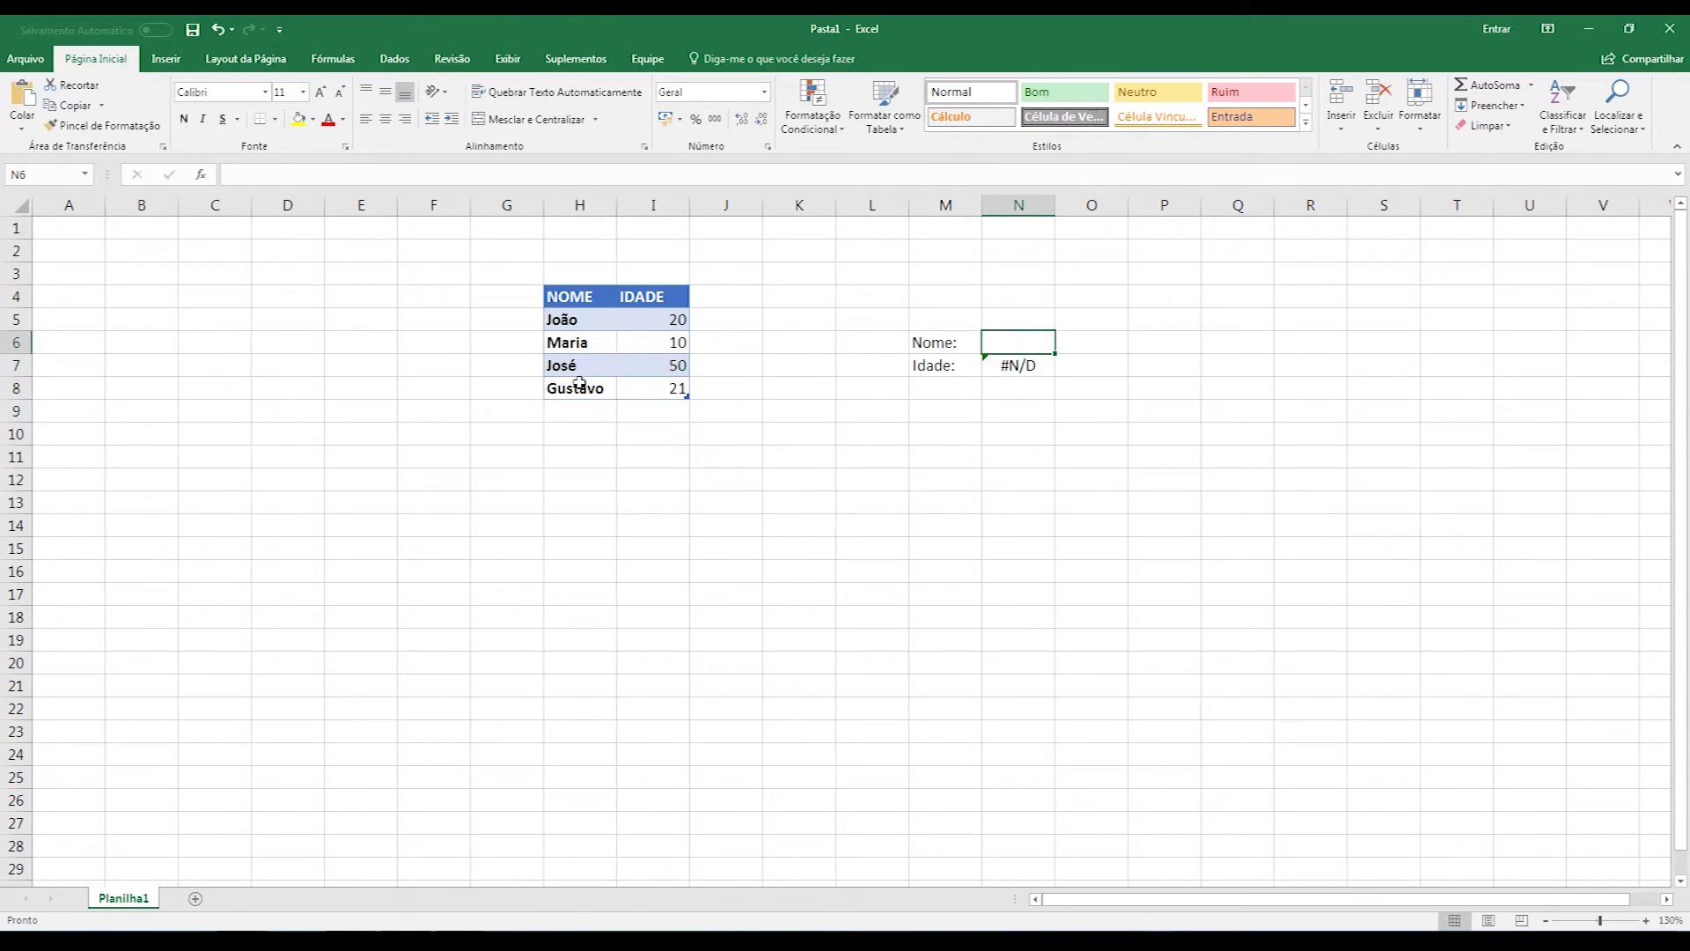
pyautogui.write('Jo')
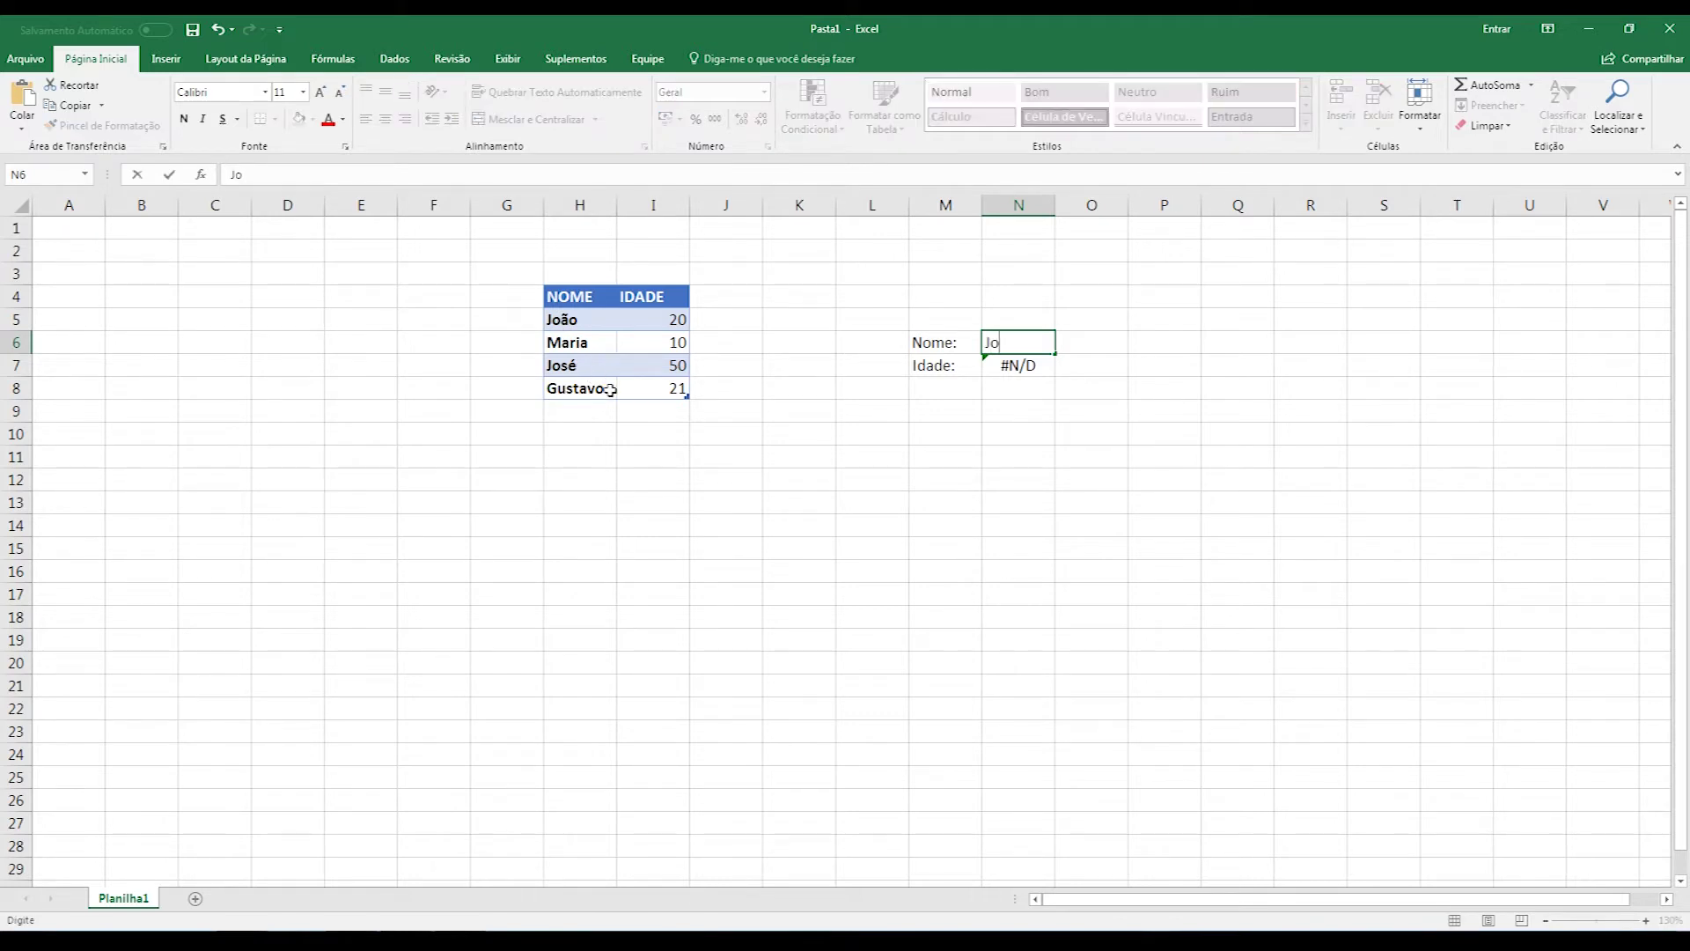
pyautogui.write('ao')
pyautogui.press('Return')
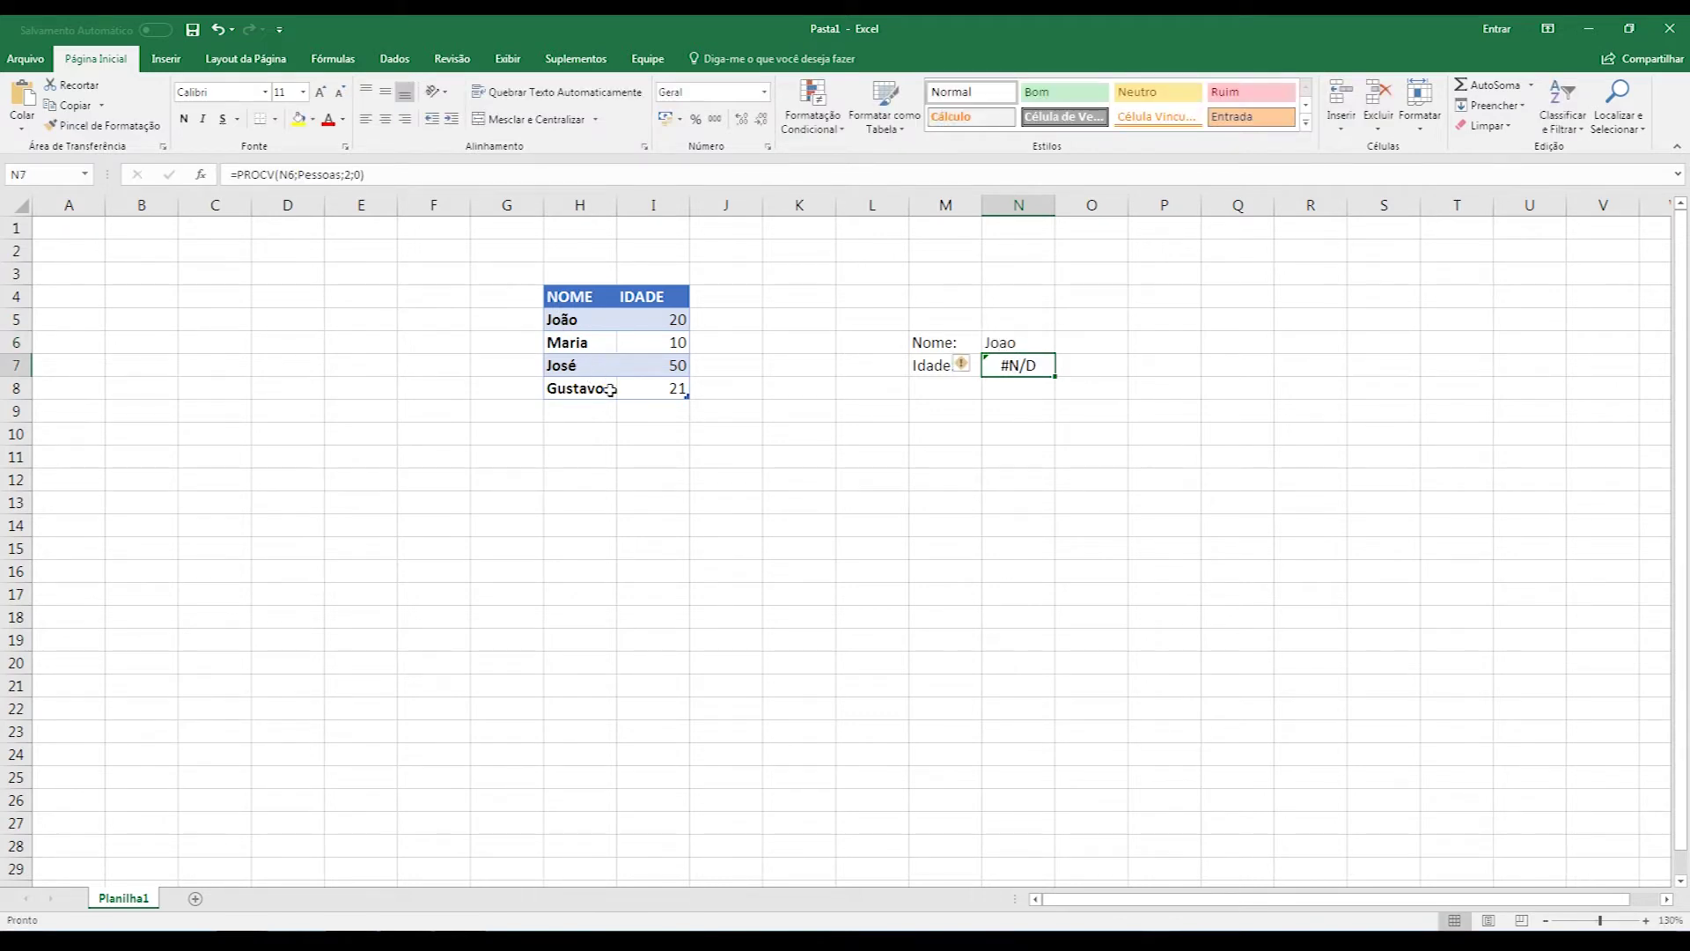
pyautogui.press('Up')
pyautogui.write('Jão')
pyautogui.press('Return')
# - Test the age lookup in cell N6 with the correctly accented first listed name, and clear the cell
pyautogui.press('Up')
pyautogui.write('João')
pyautogui.press('Return')
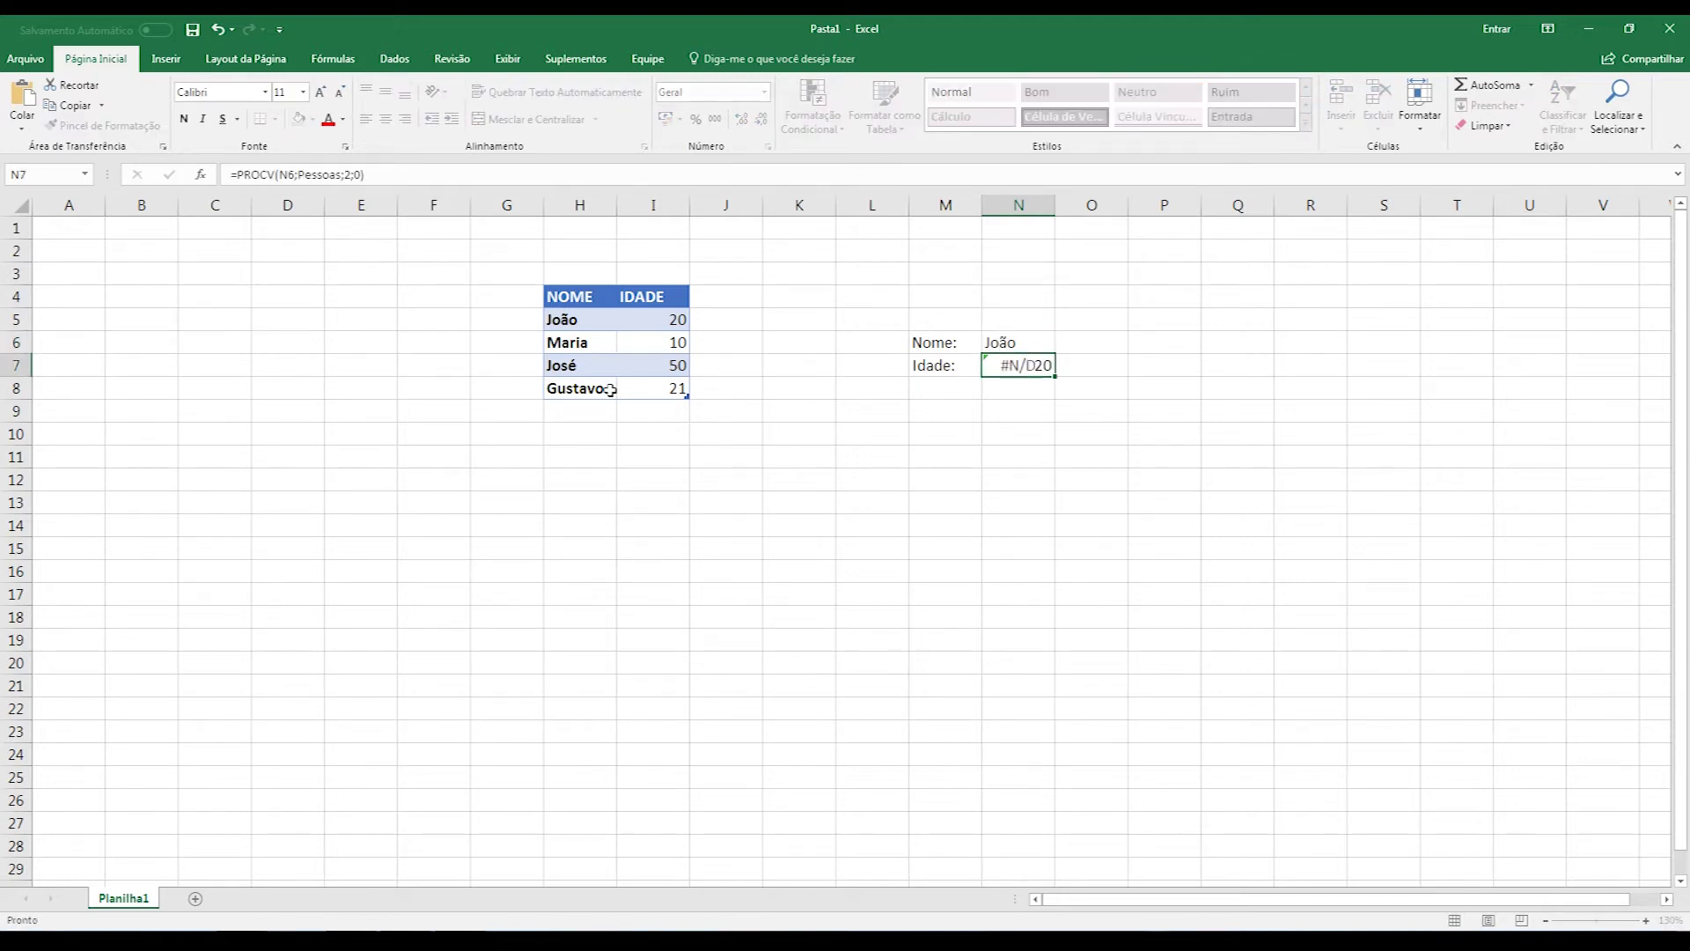
pyautogui.press('Up')
pyautogui.press('Delete')
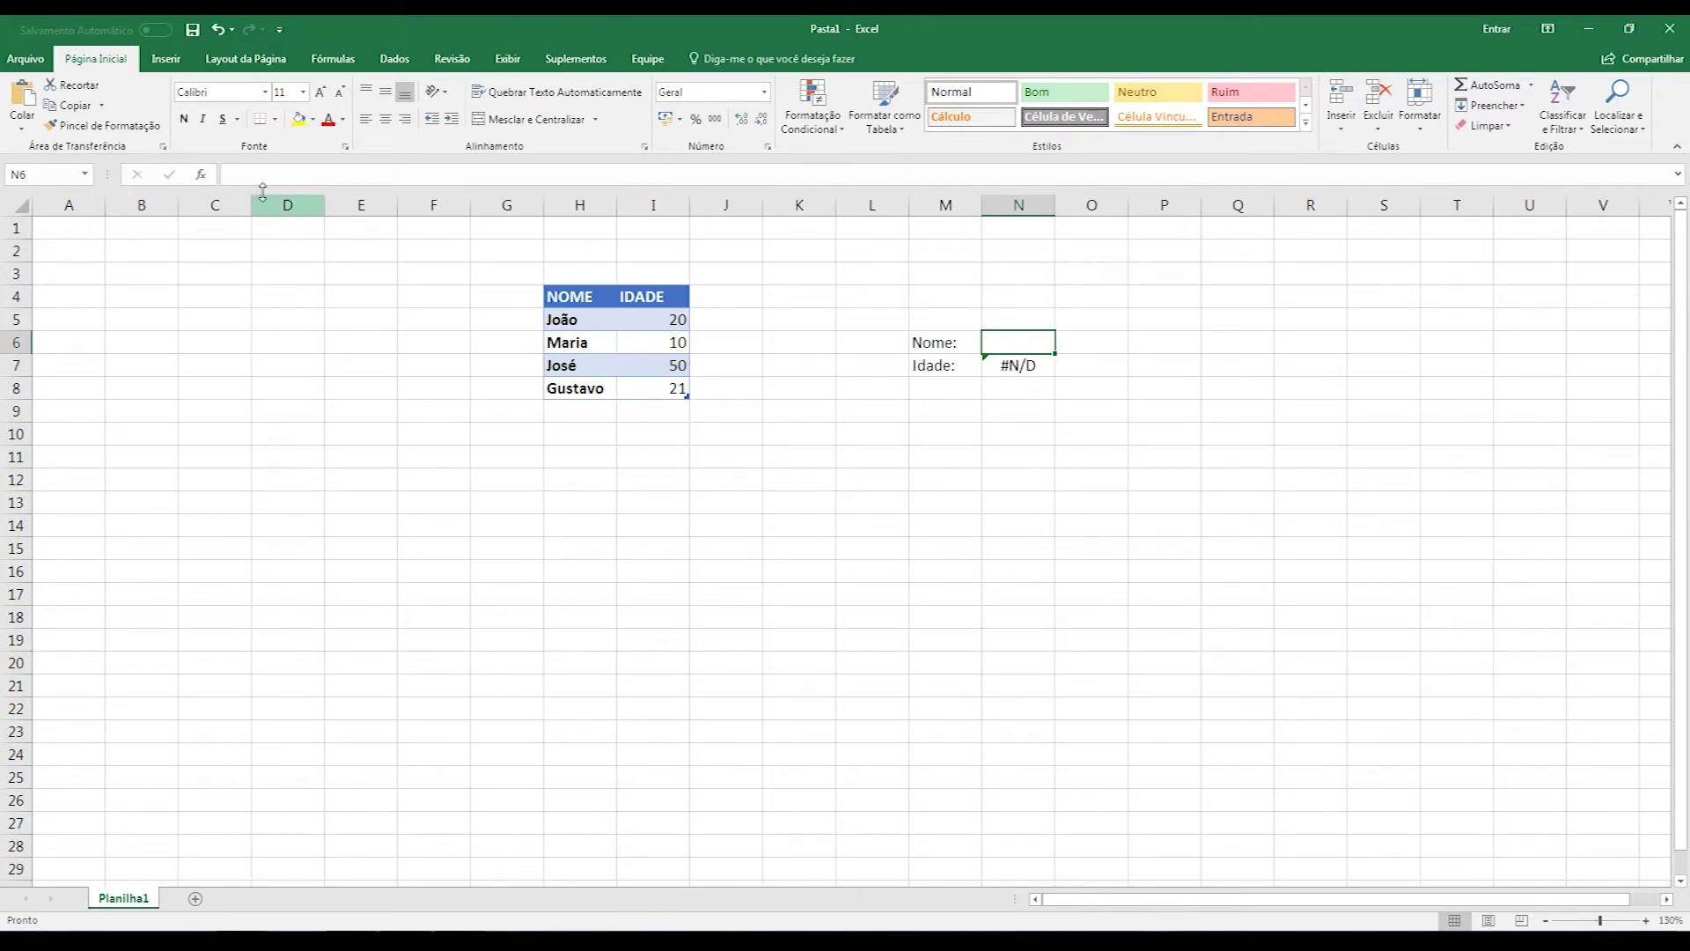
# - Add list data validation to cell N6, using the names in H5:H8 as the source
pyautogui.click(176, 63)
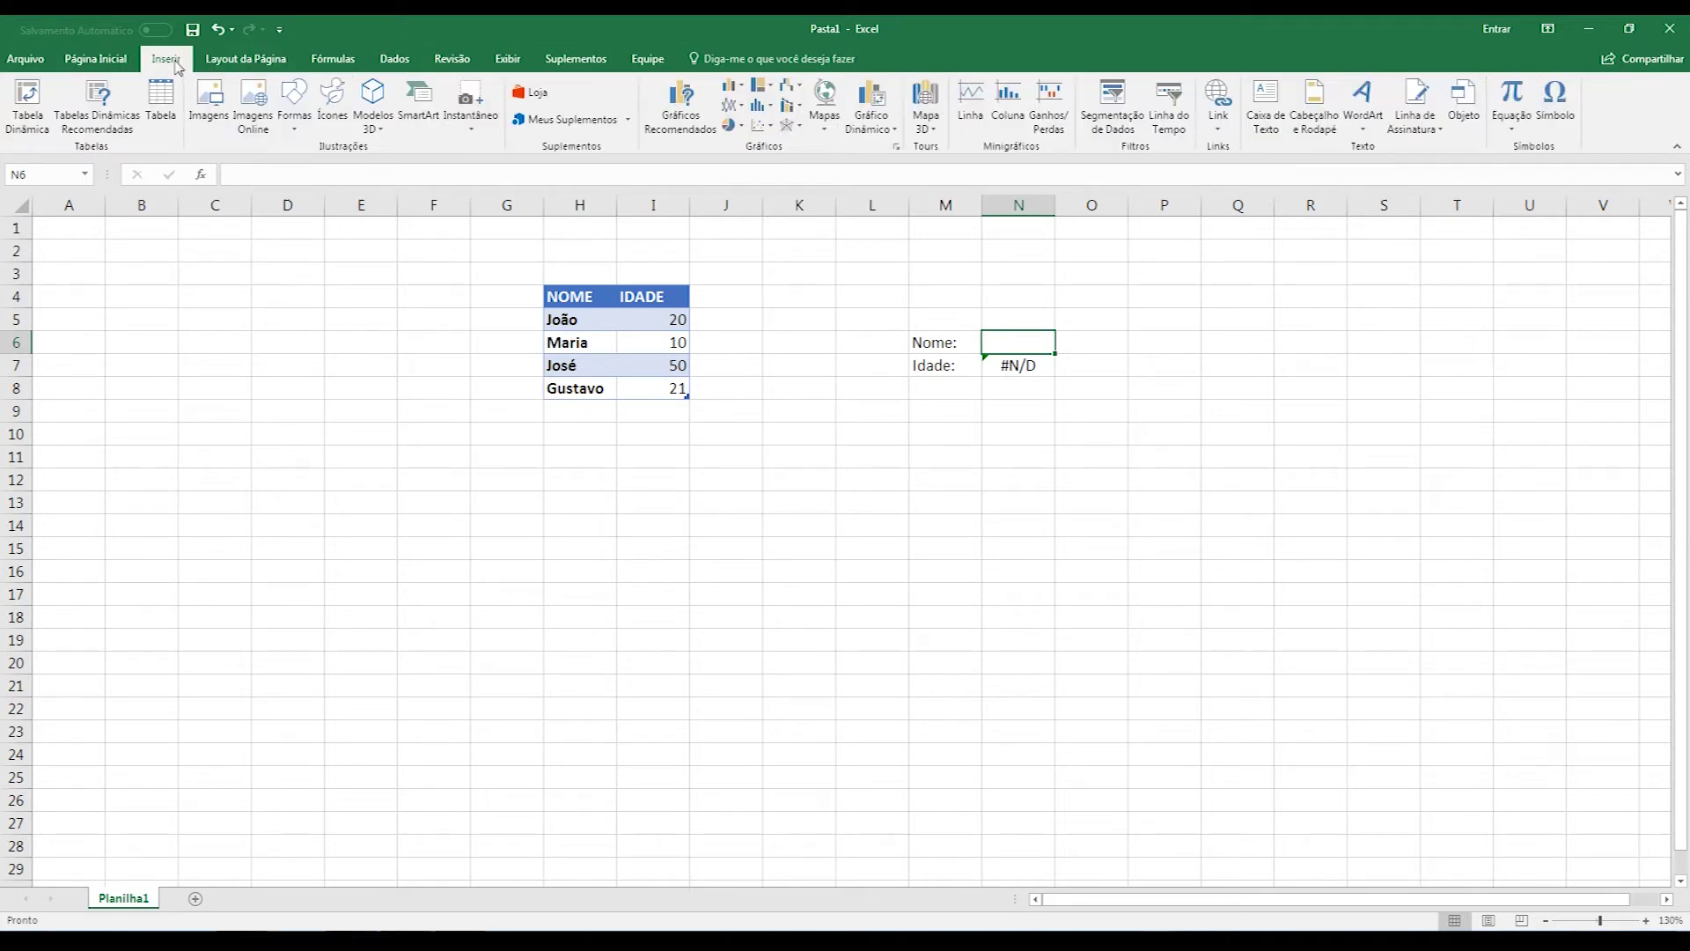
pyautogui.click(393, 58)
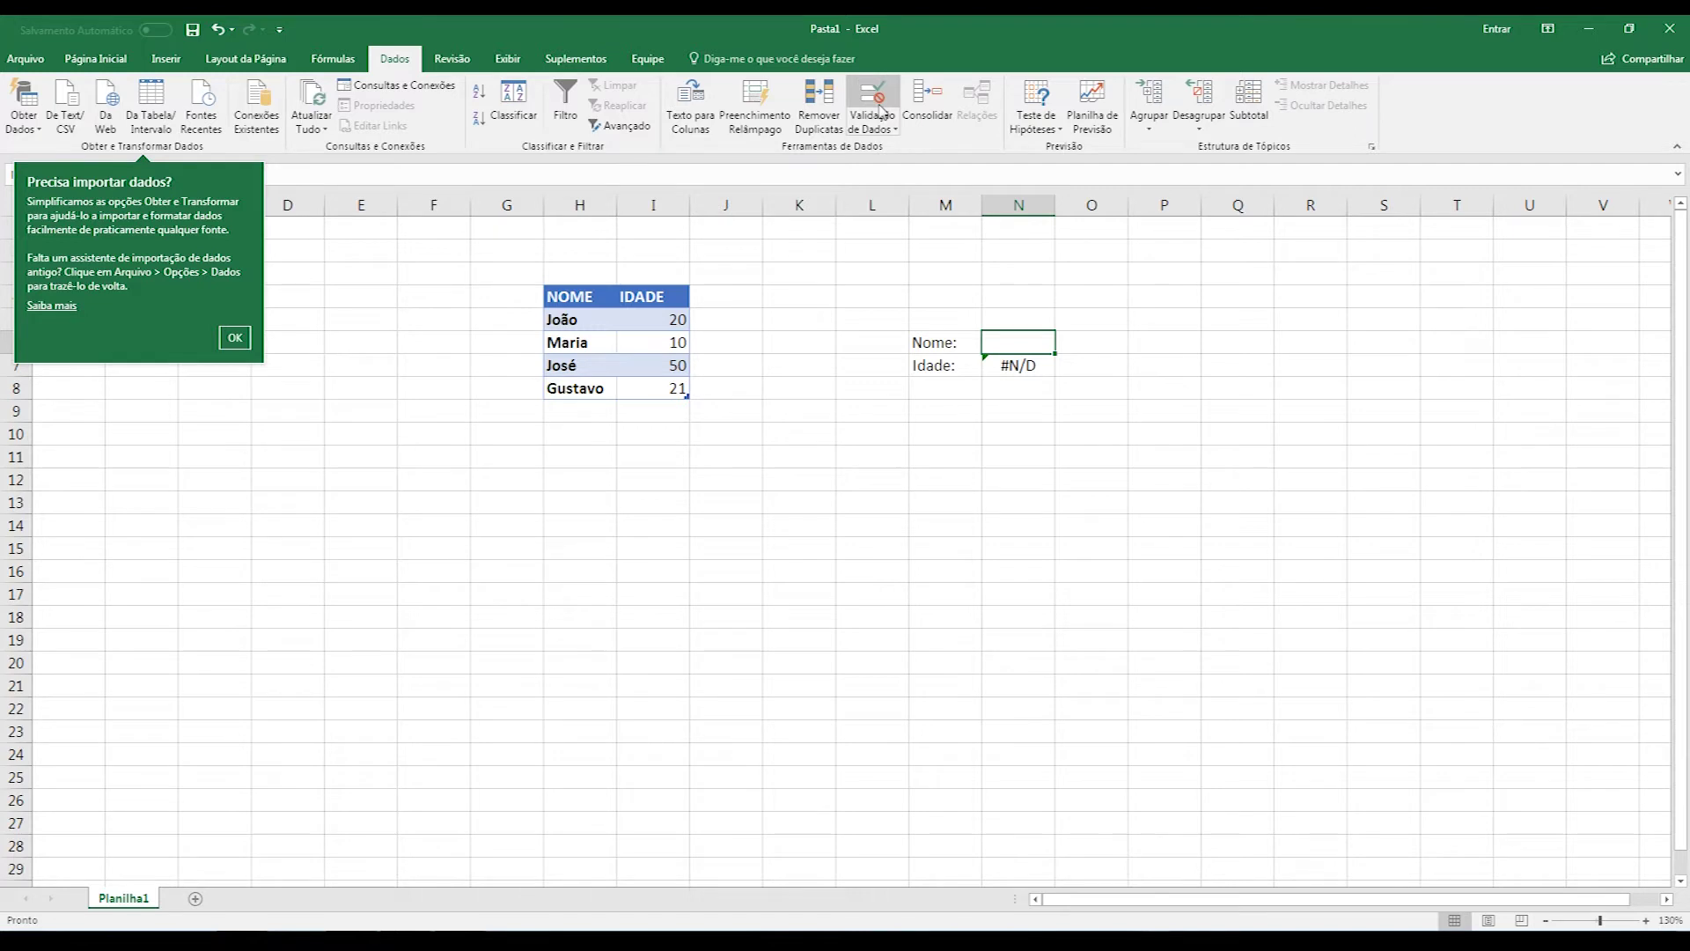
pyautogui.click(881, 107)
pyautogui.click(773, 423)
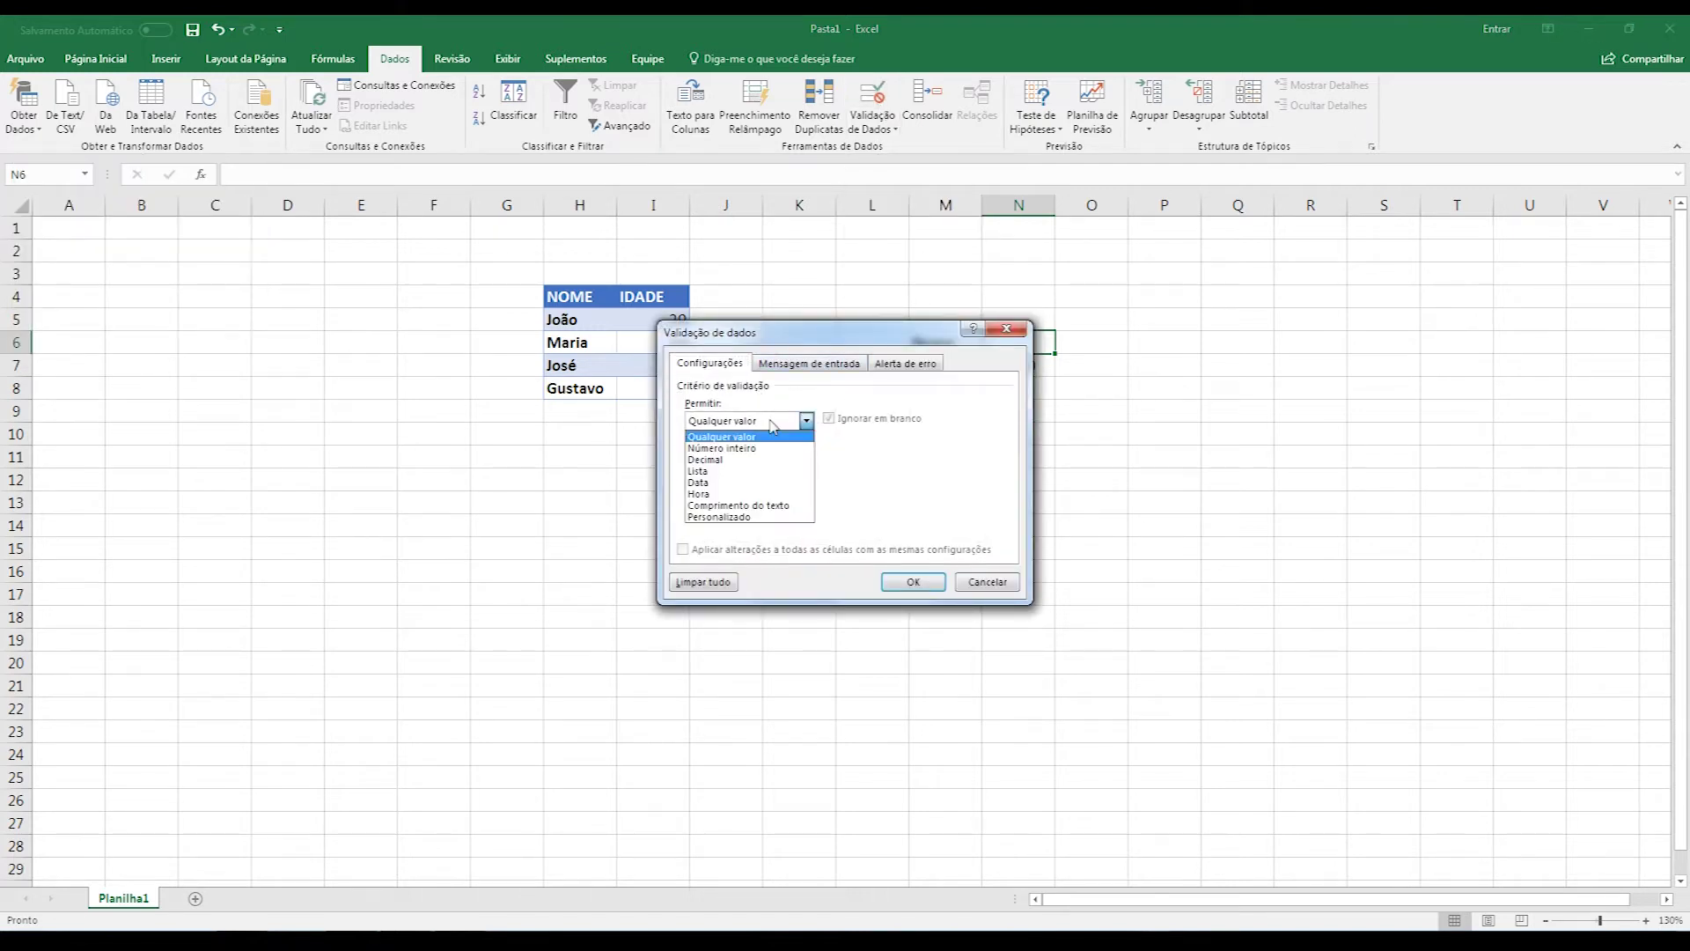
pyautogui.click(739, 472)
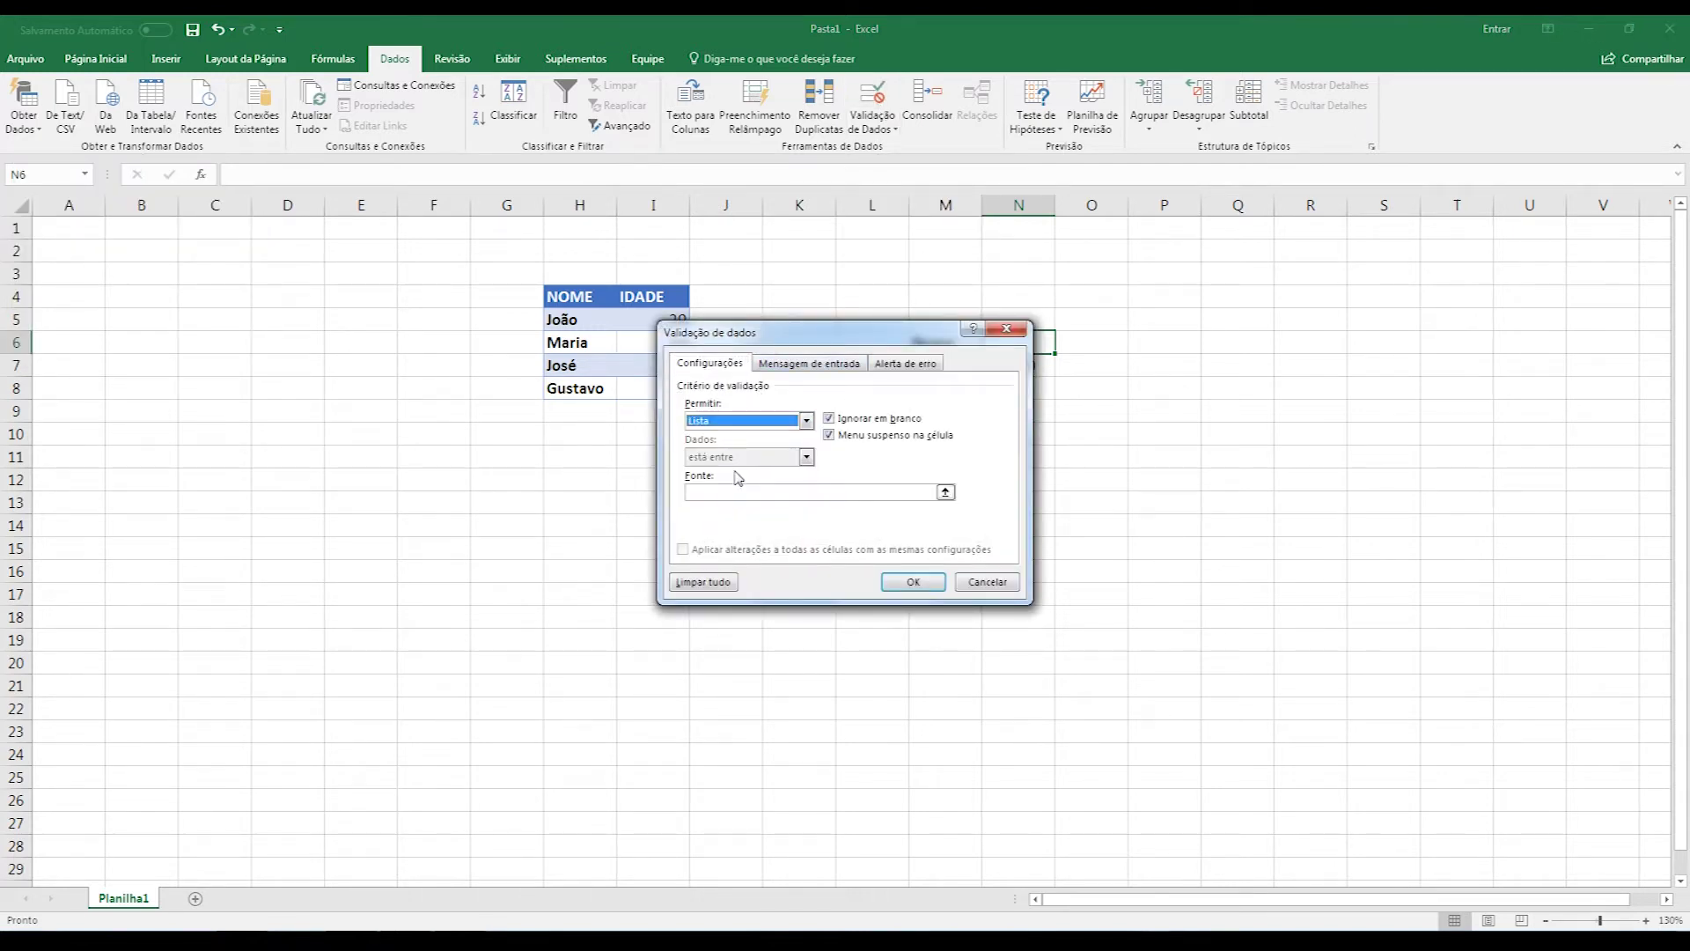
pyautogui.click(946, 493)
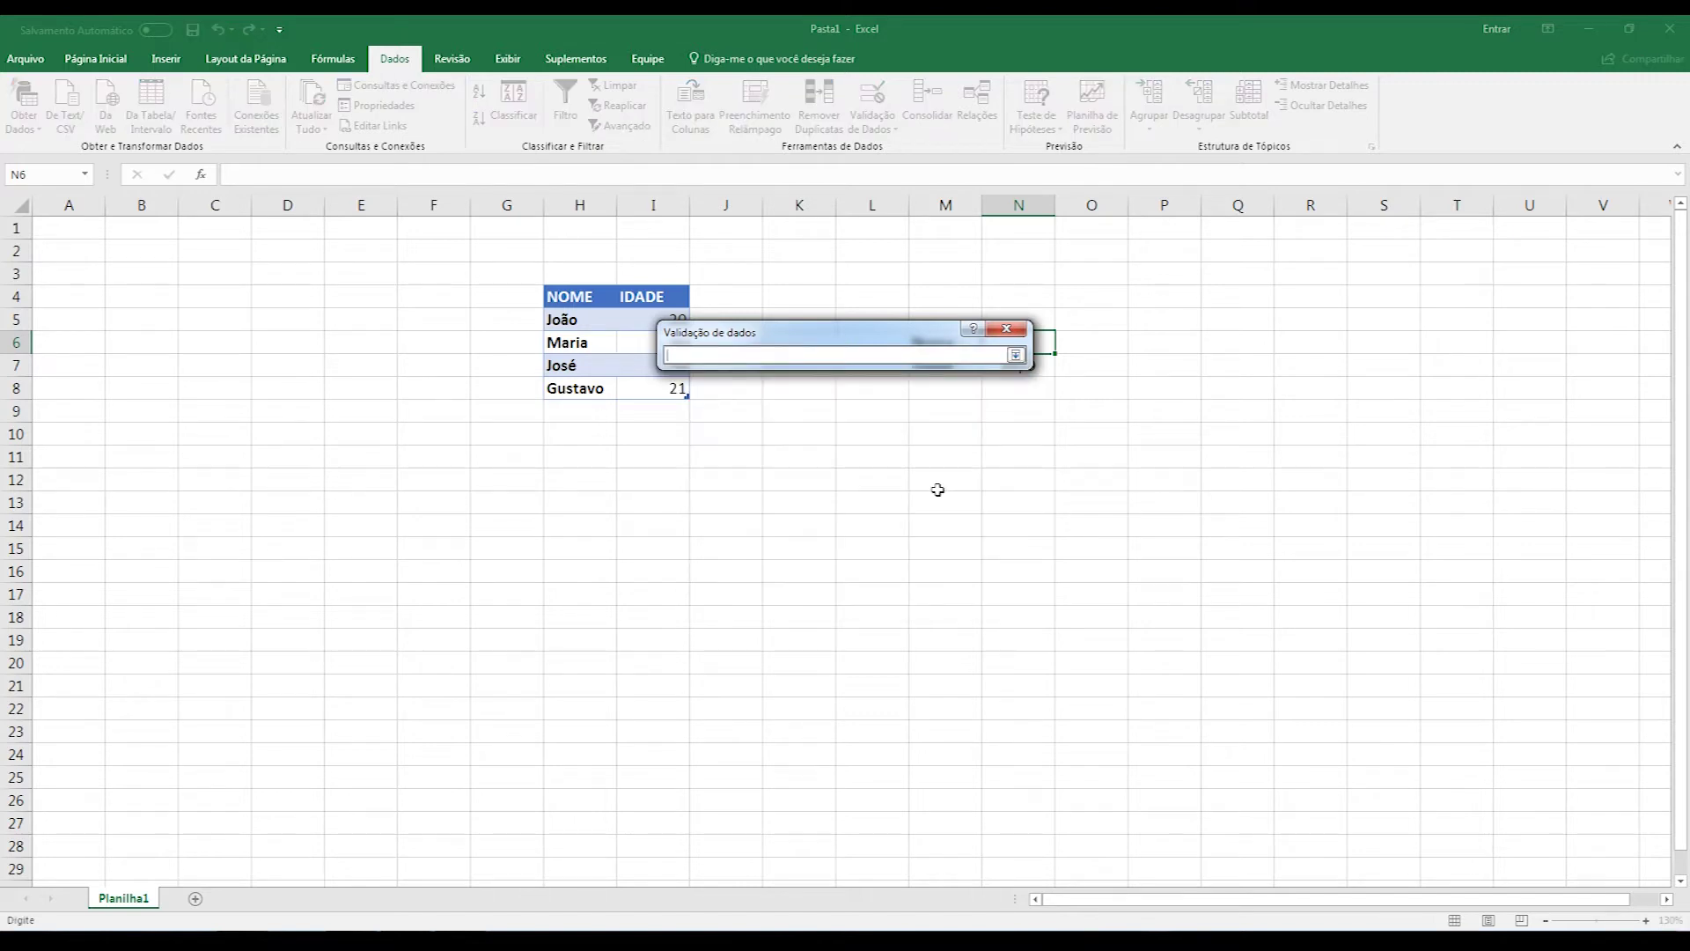
pyautogui.click(568, 320)
pyautogui.moveTo(568, 319); pyautogui.dragTo(561, 388)
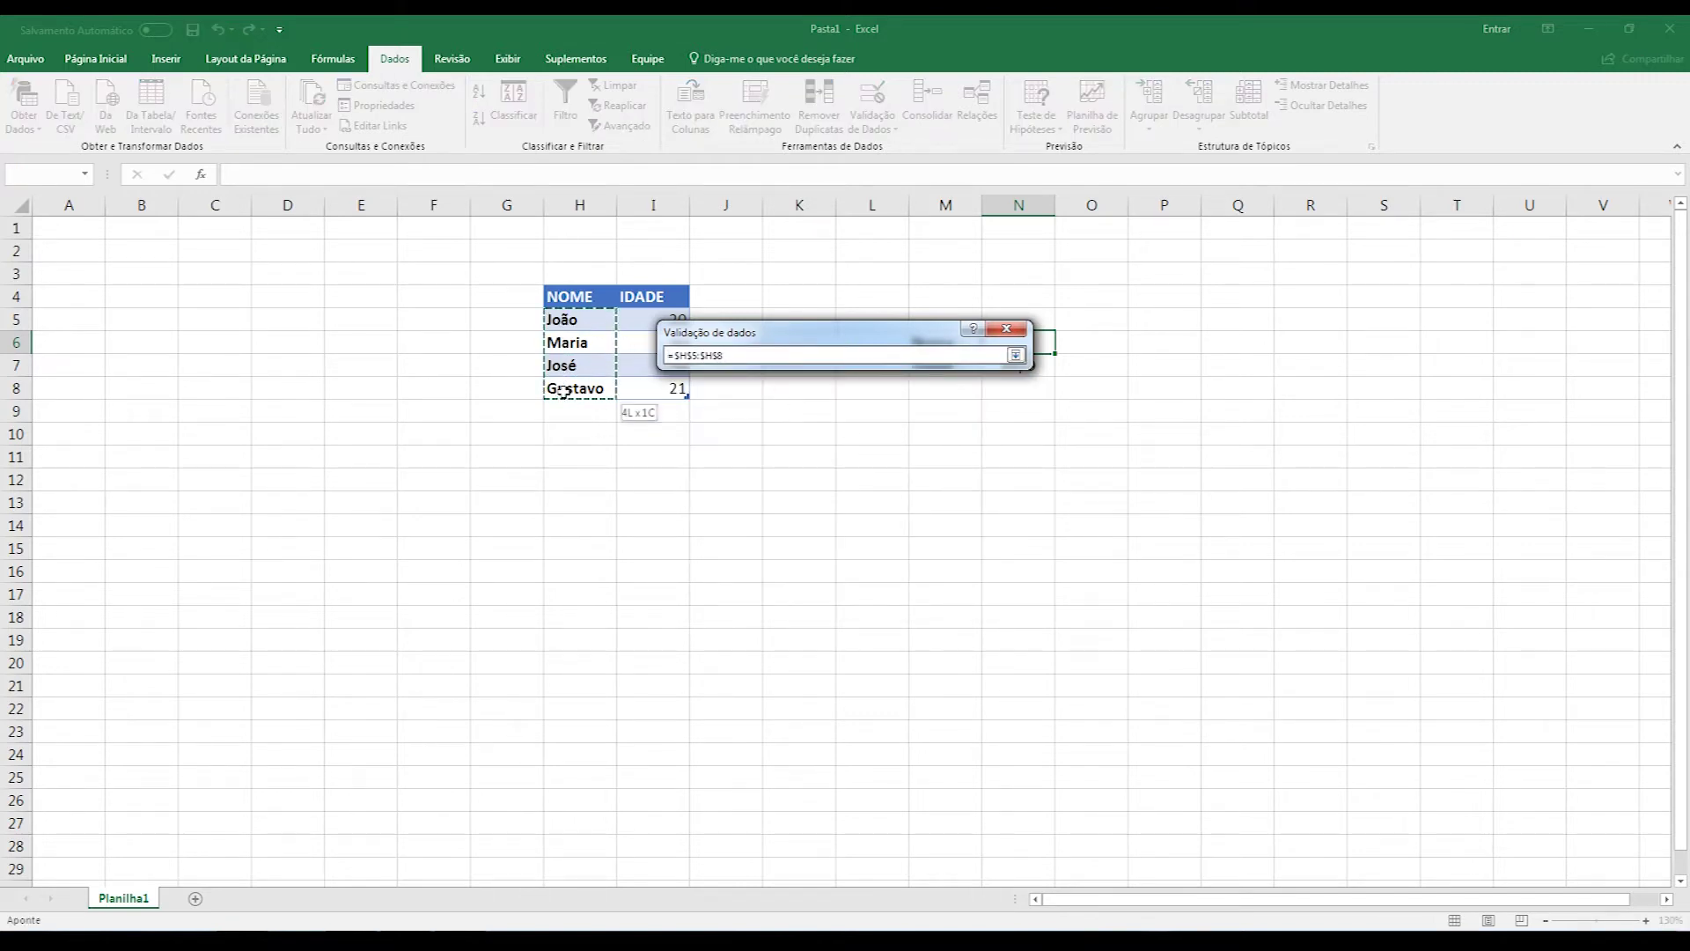
pyautogui.press('Return')
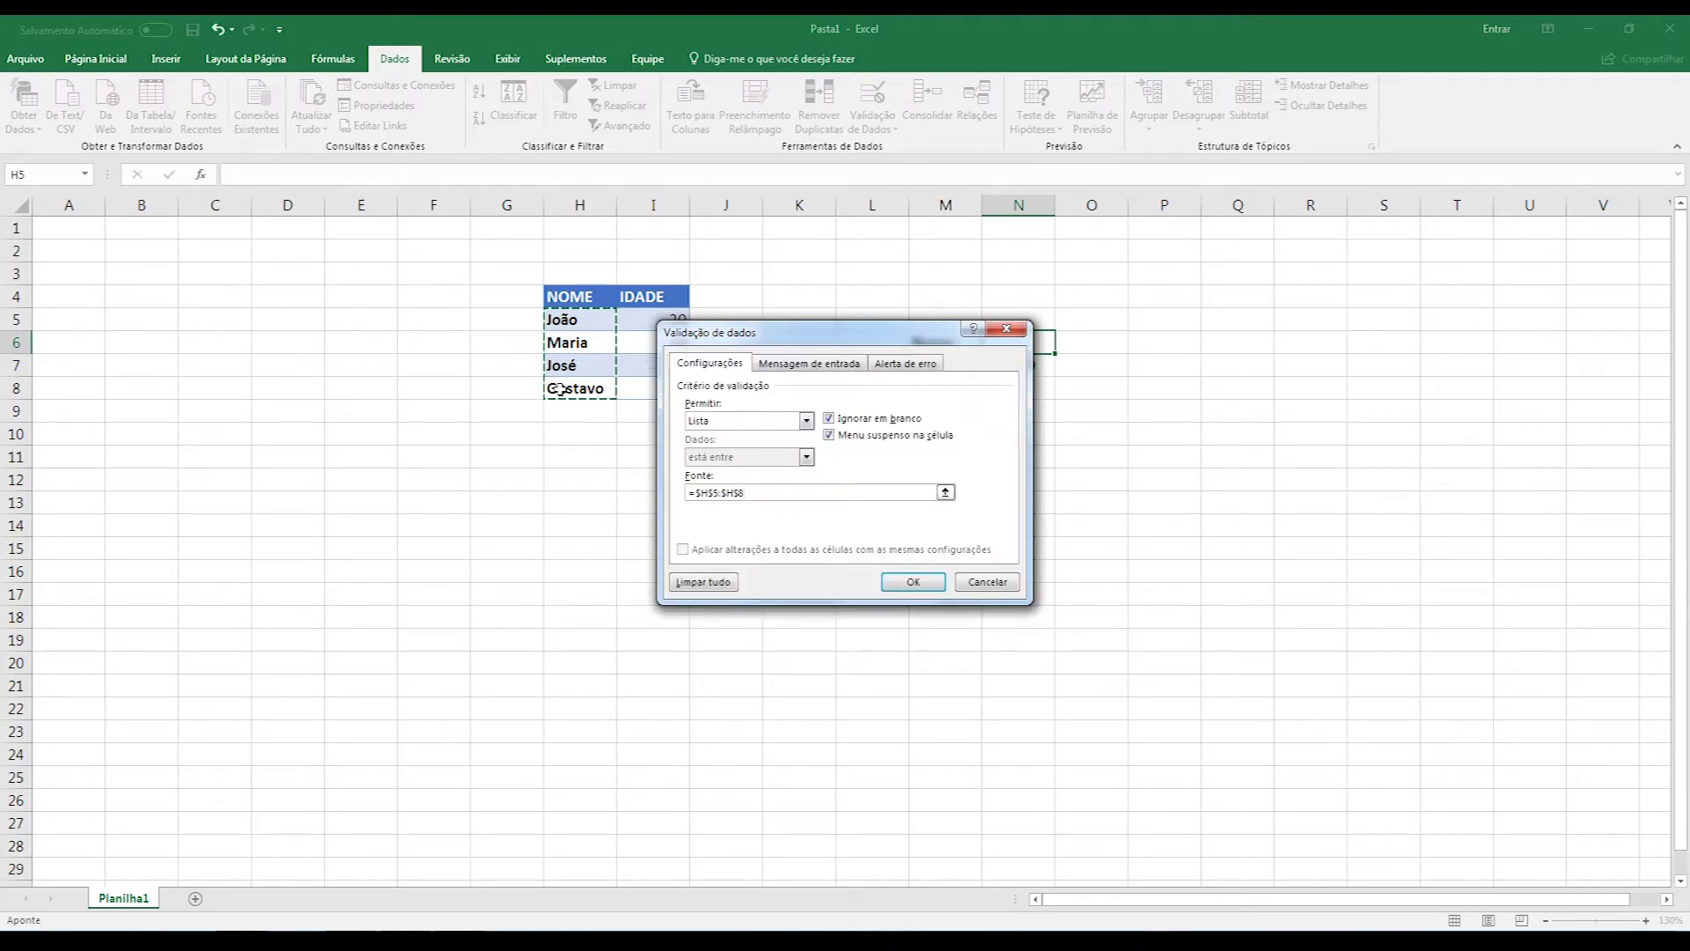
pyautogui.press('Return')
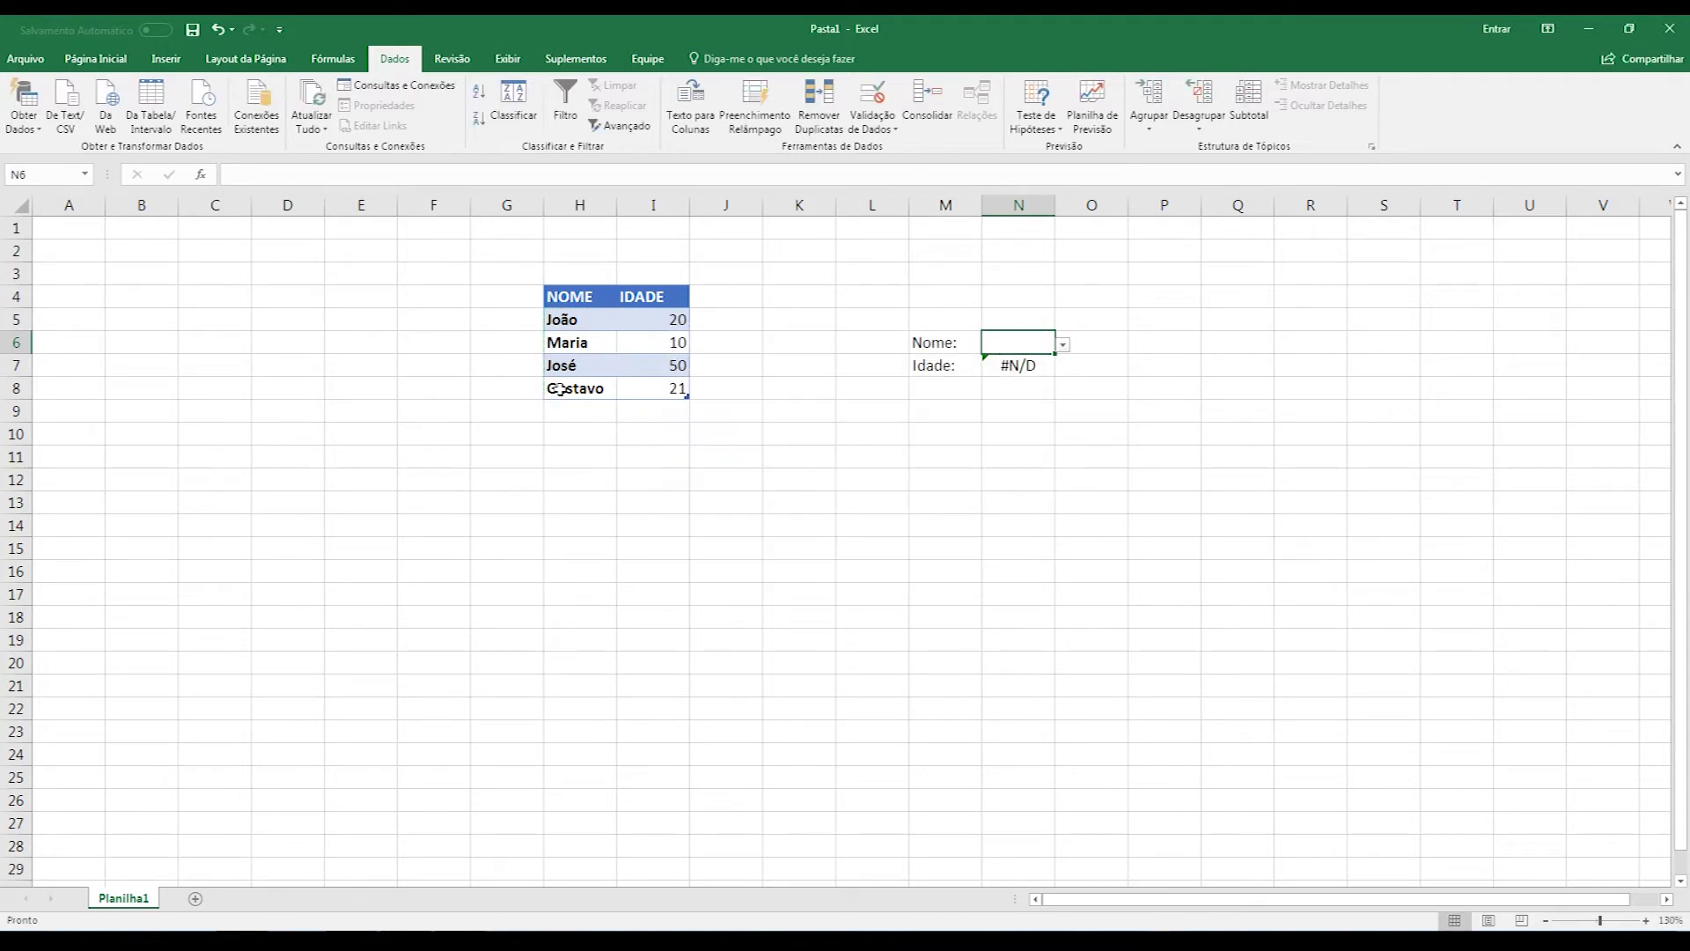
# - Test the age lookup by choosing different names from N6's validation list, ending with the first listed name
pyautogui.click(1064, 345)
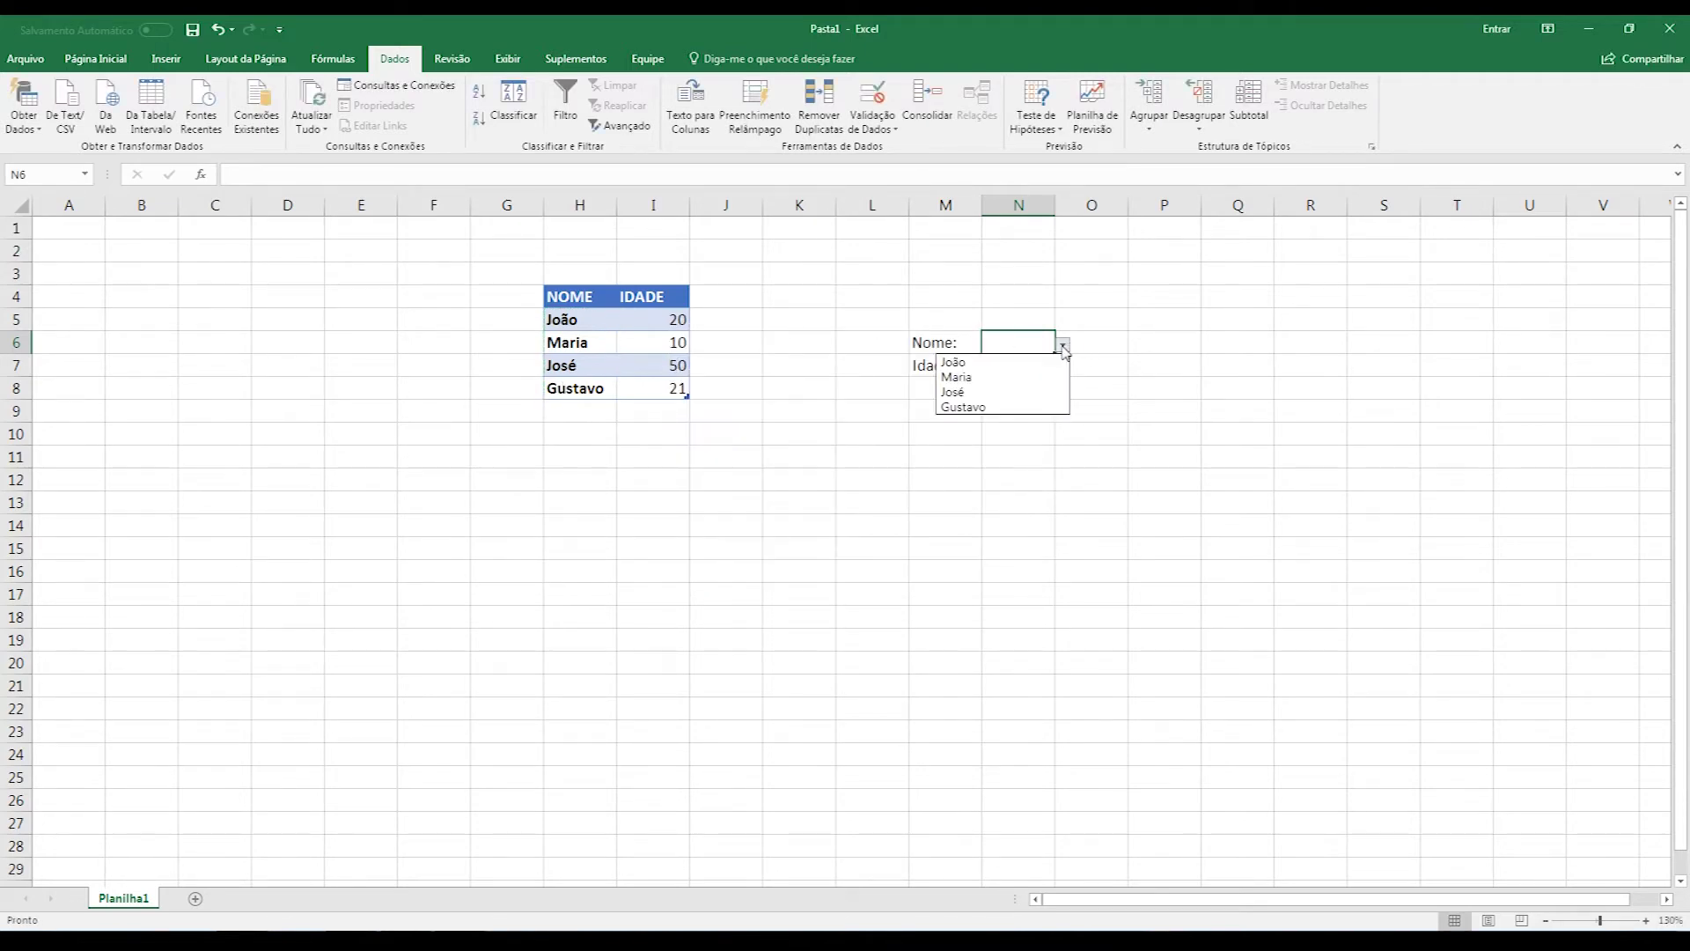
pyautogui.click(1003, 408)
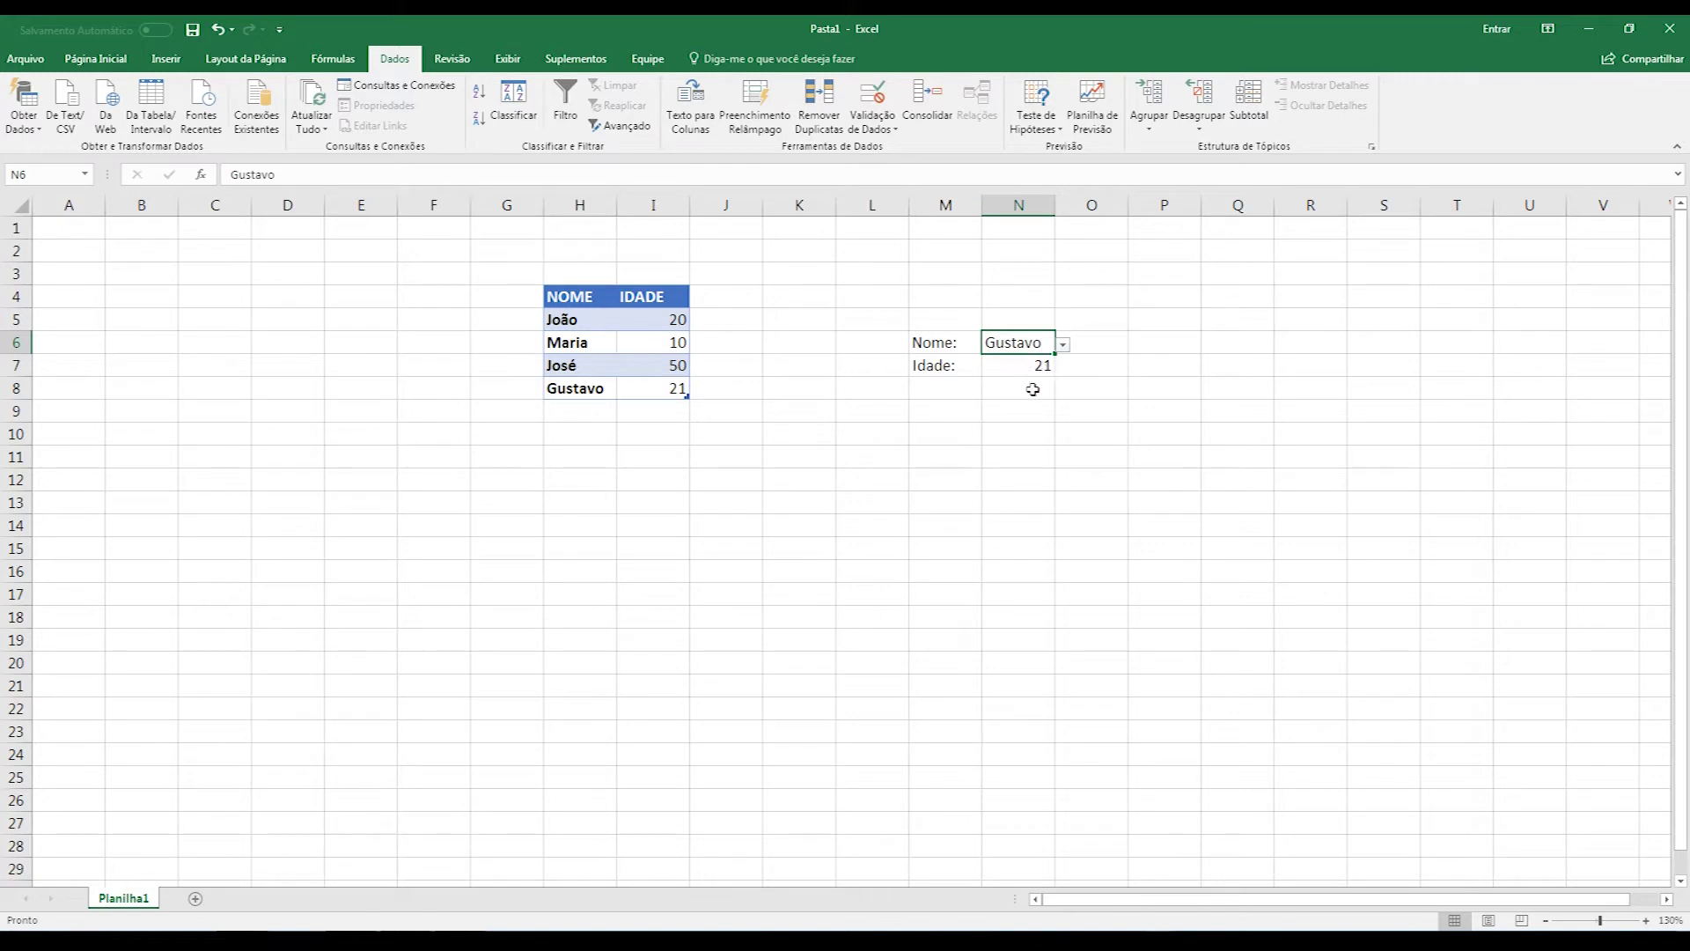
pyautogui.click(1064, 345)
pyautogui.click(1028, 381)
pyautogui.click(1061, 346)
pyautogui.click(1041, 377)
pyautogui.click(1064, 348)
pyautogui.click(1039, 361)
pyautogui.click(606, 455)
pyautogui.moveTo(608, 524); pyautogui.dragTo(797, 576)
pyautogui.moveTo(872, 616); pyautogui.dragTo(876, 640)
# - Enter the headers Fornecedor and Cidade in cells H13 and I13
pyautogui.click(582, 510)
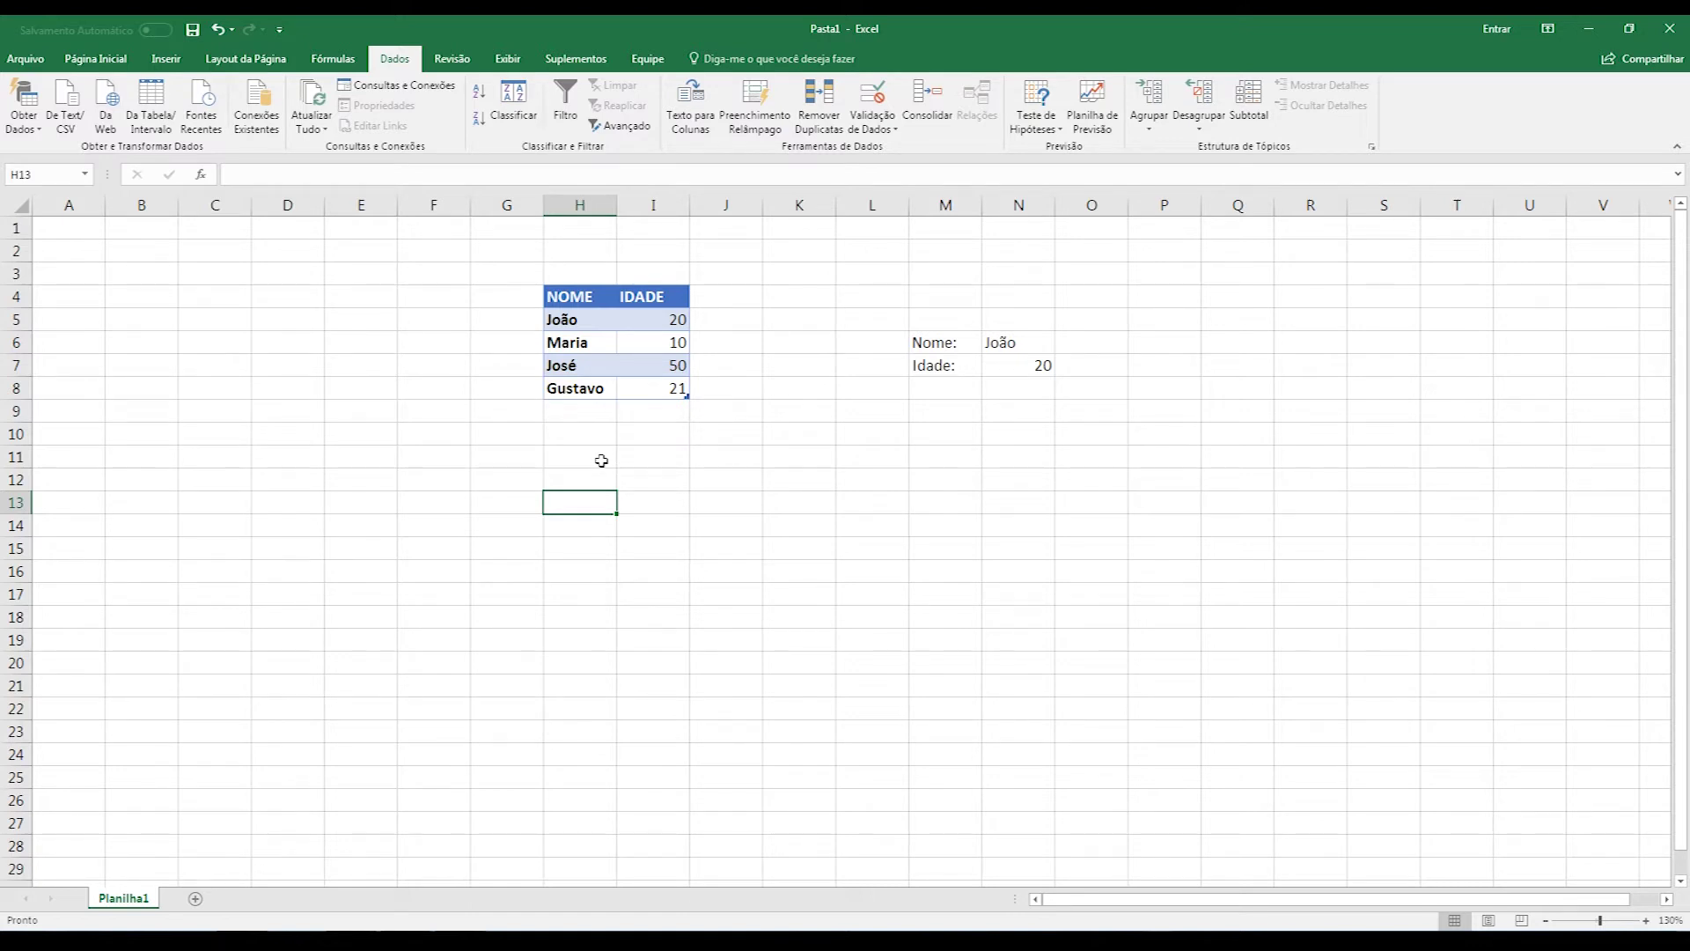
pyautogui.write('cedor')
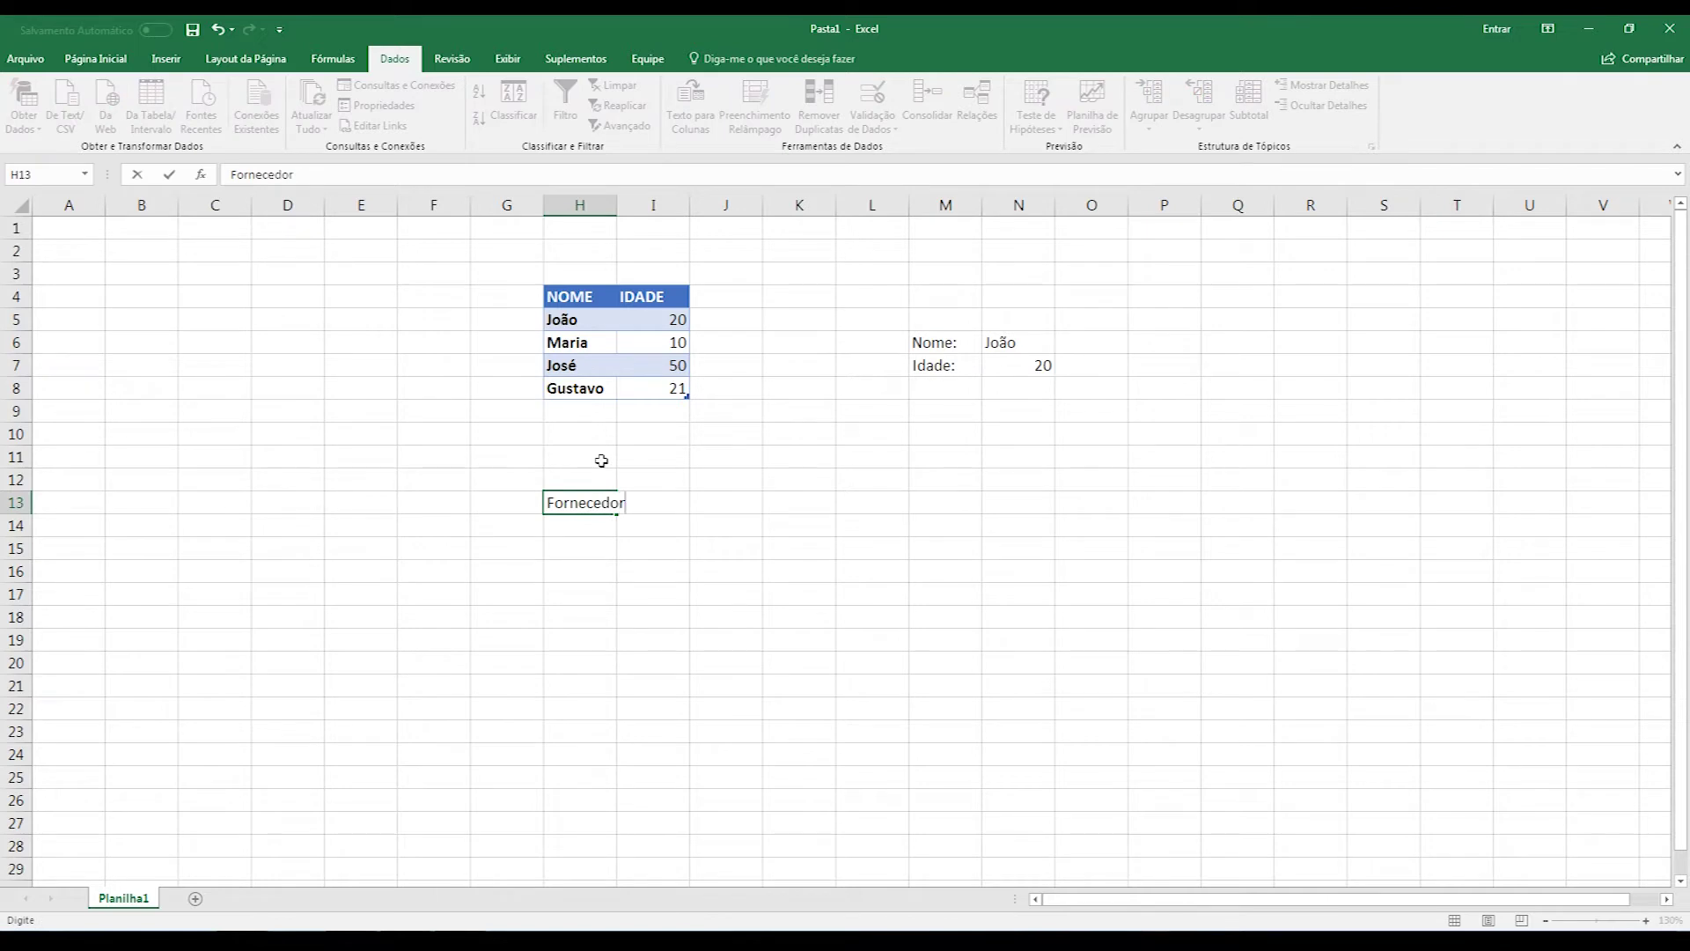
pyautogui.press('Tab')
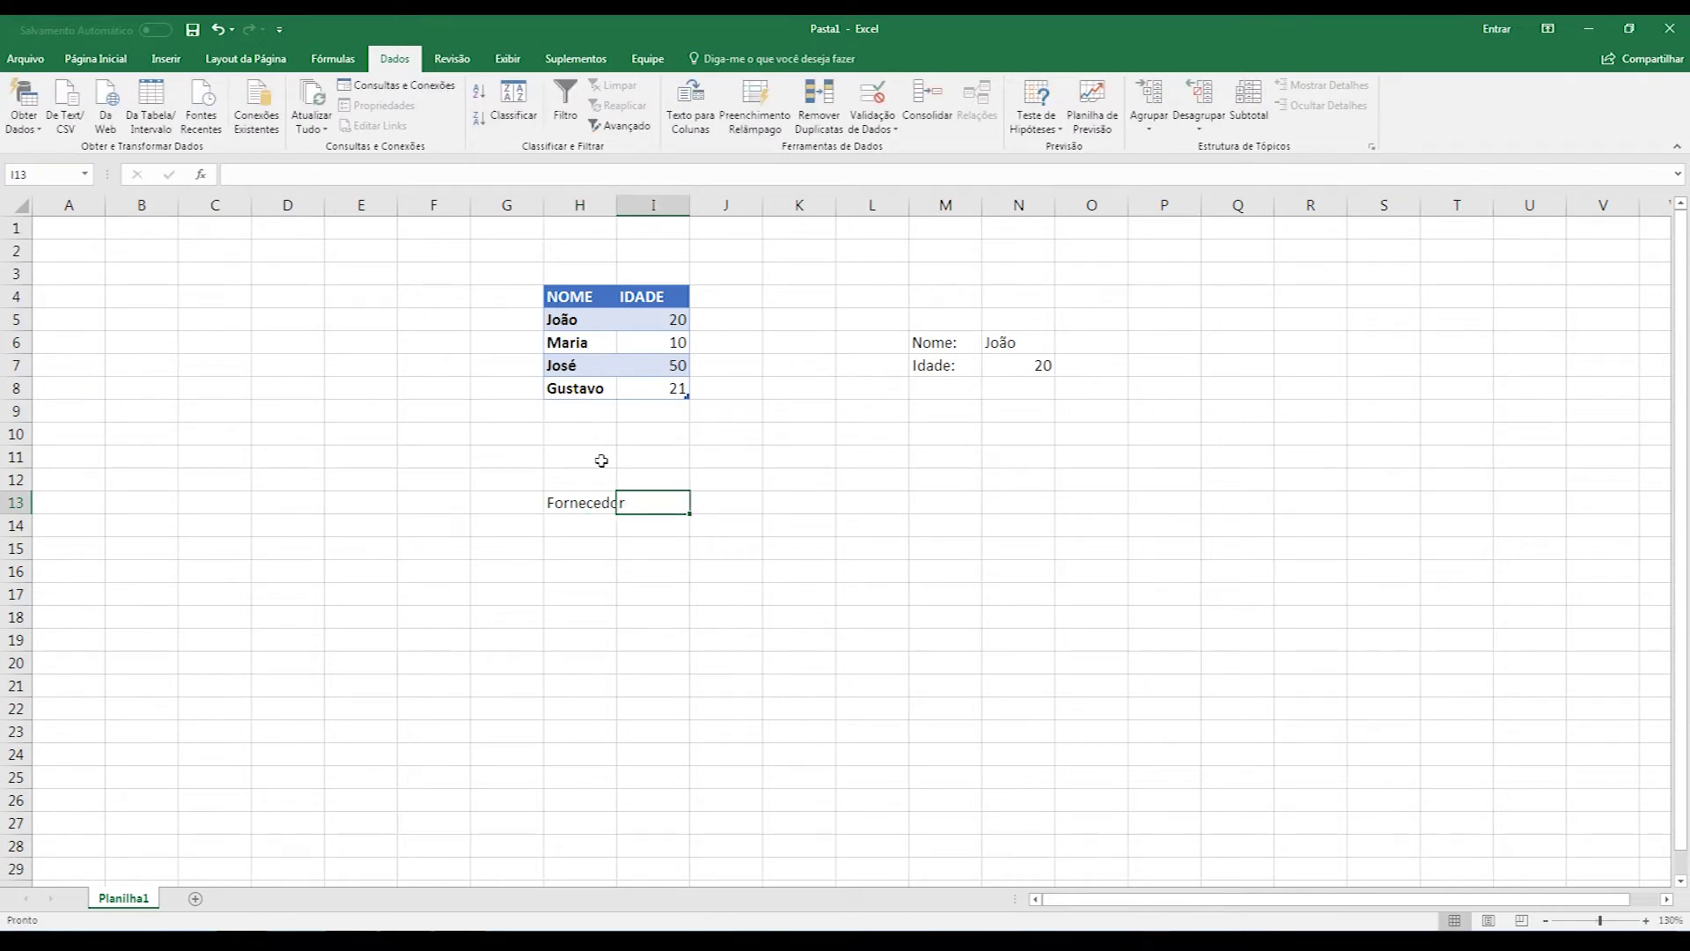
pyautogui.write('Cidade')
pyautogui.press('Return')
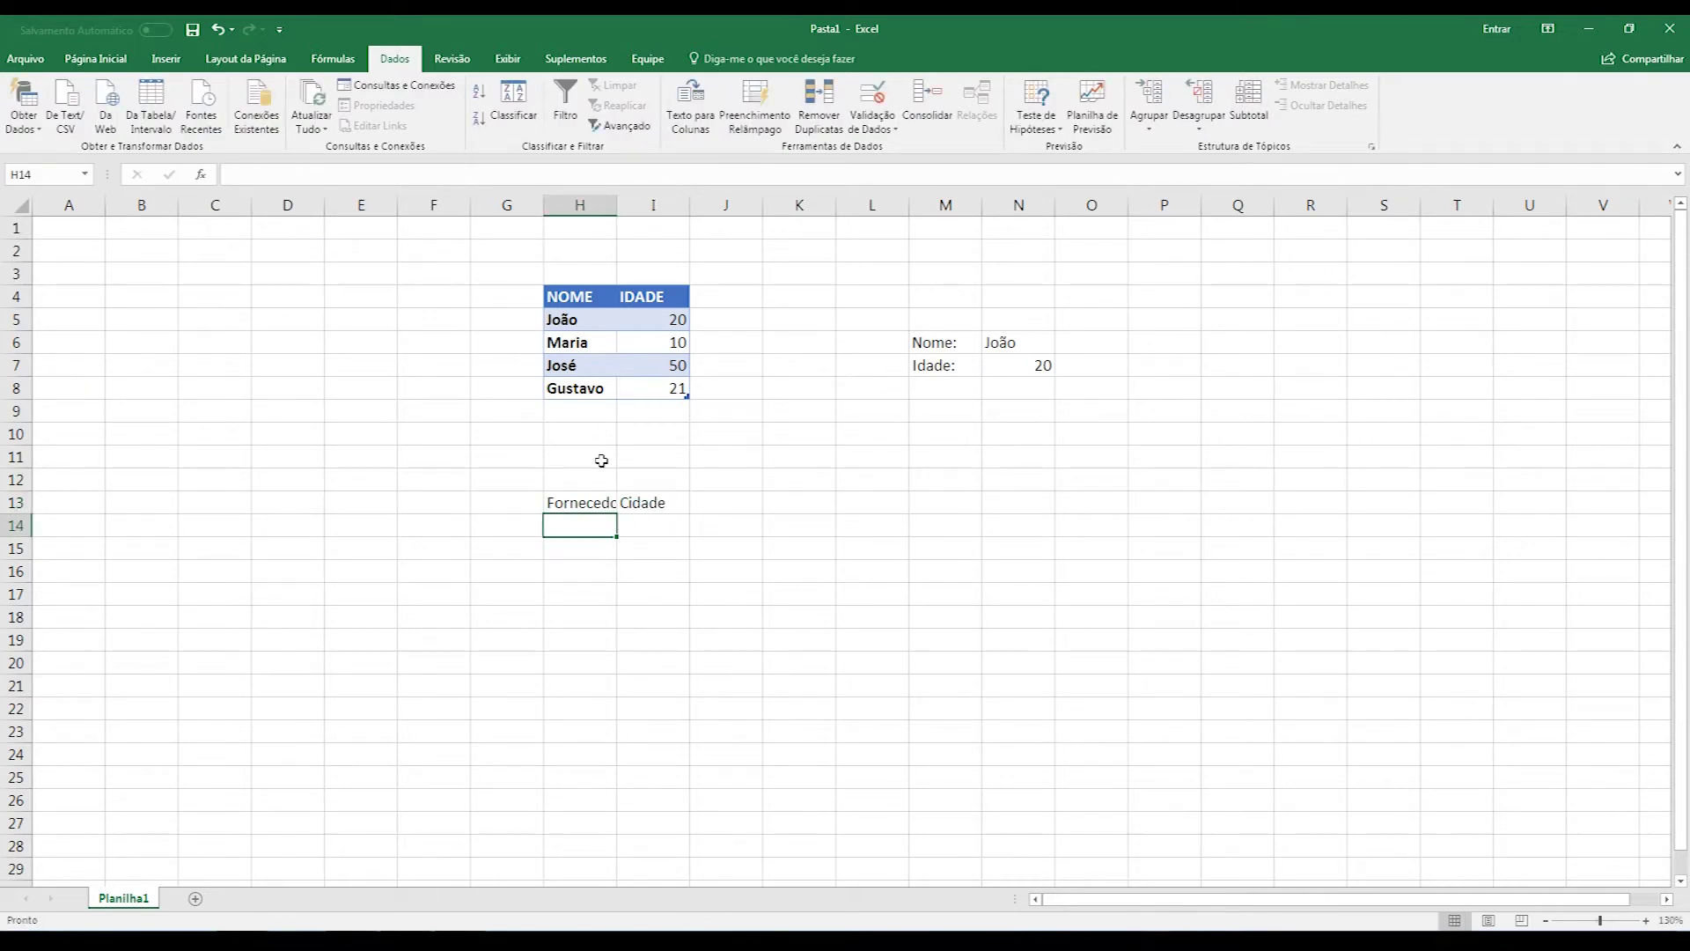
# - Fill the Fornecedor column in H14:H16 with Escola, Padaria and Mercado
pyautogui.write('Escl')
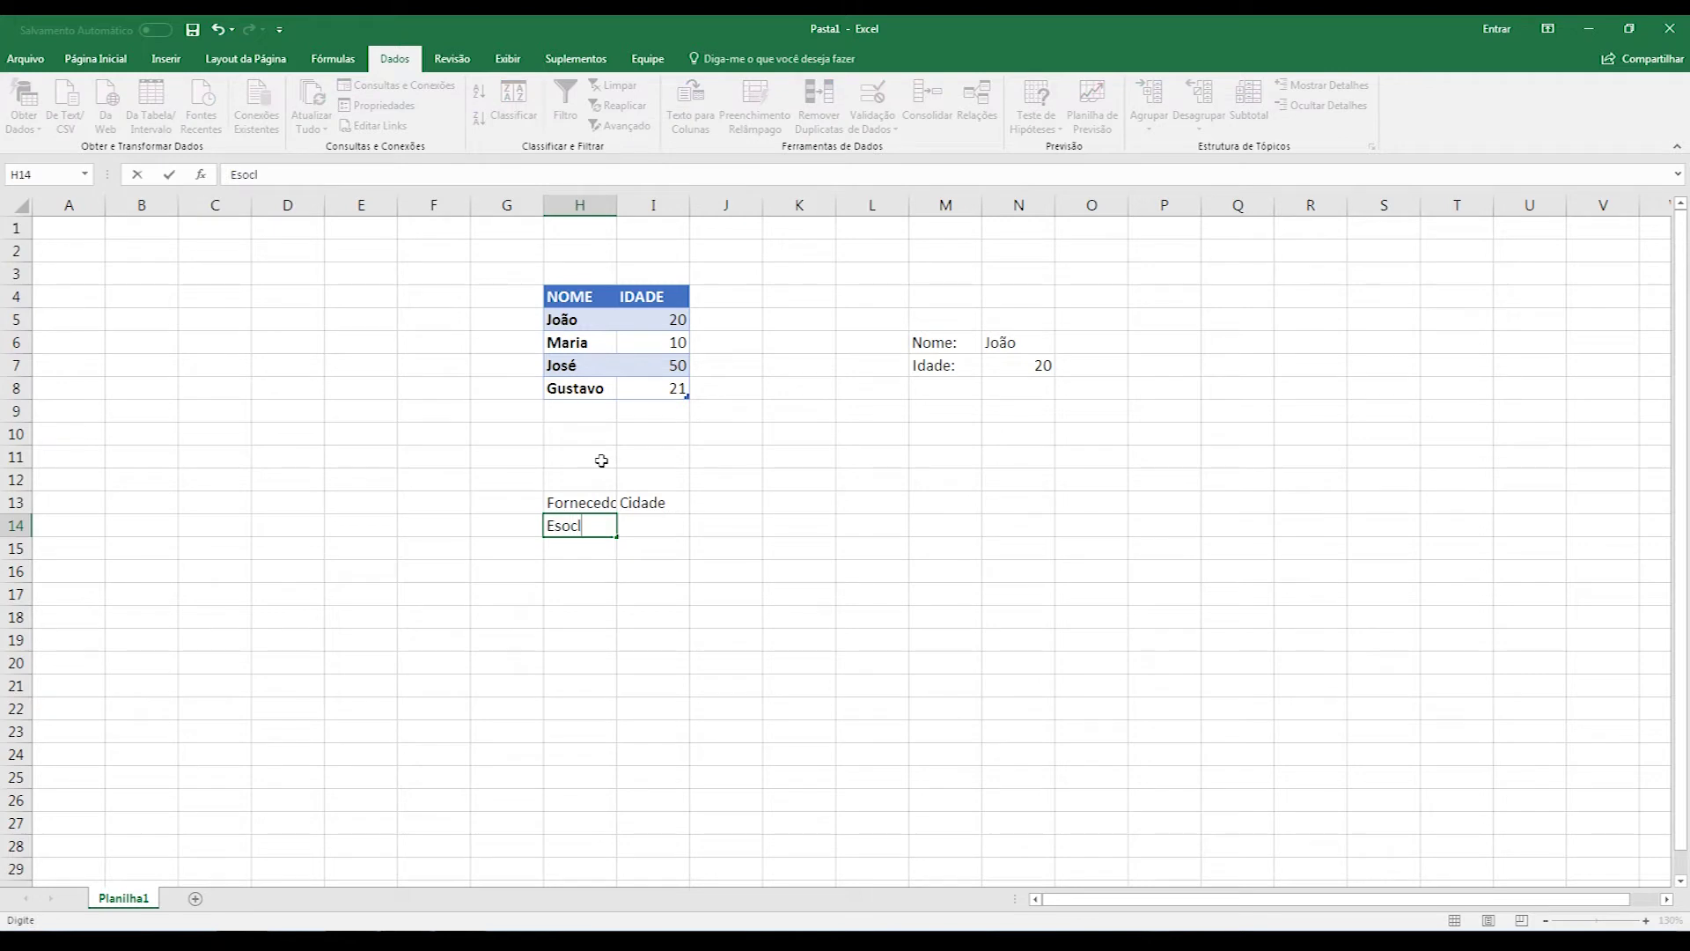
pyautogui.write('la')
pyautogui.press('Return')
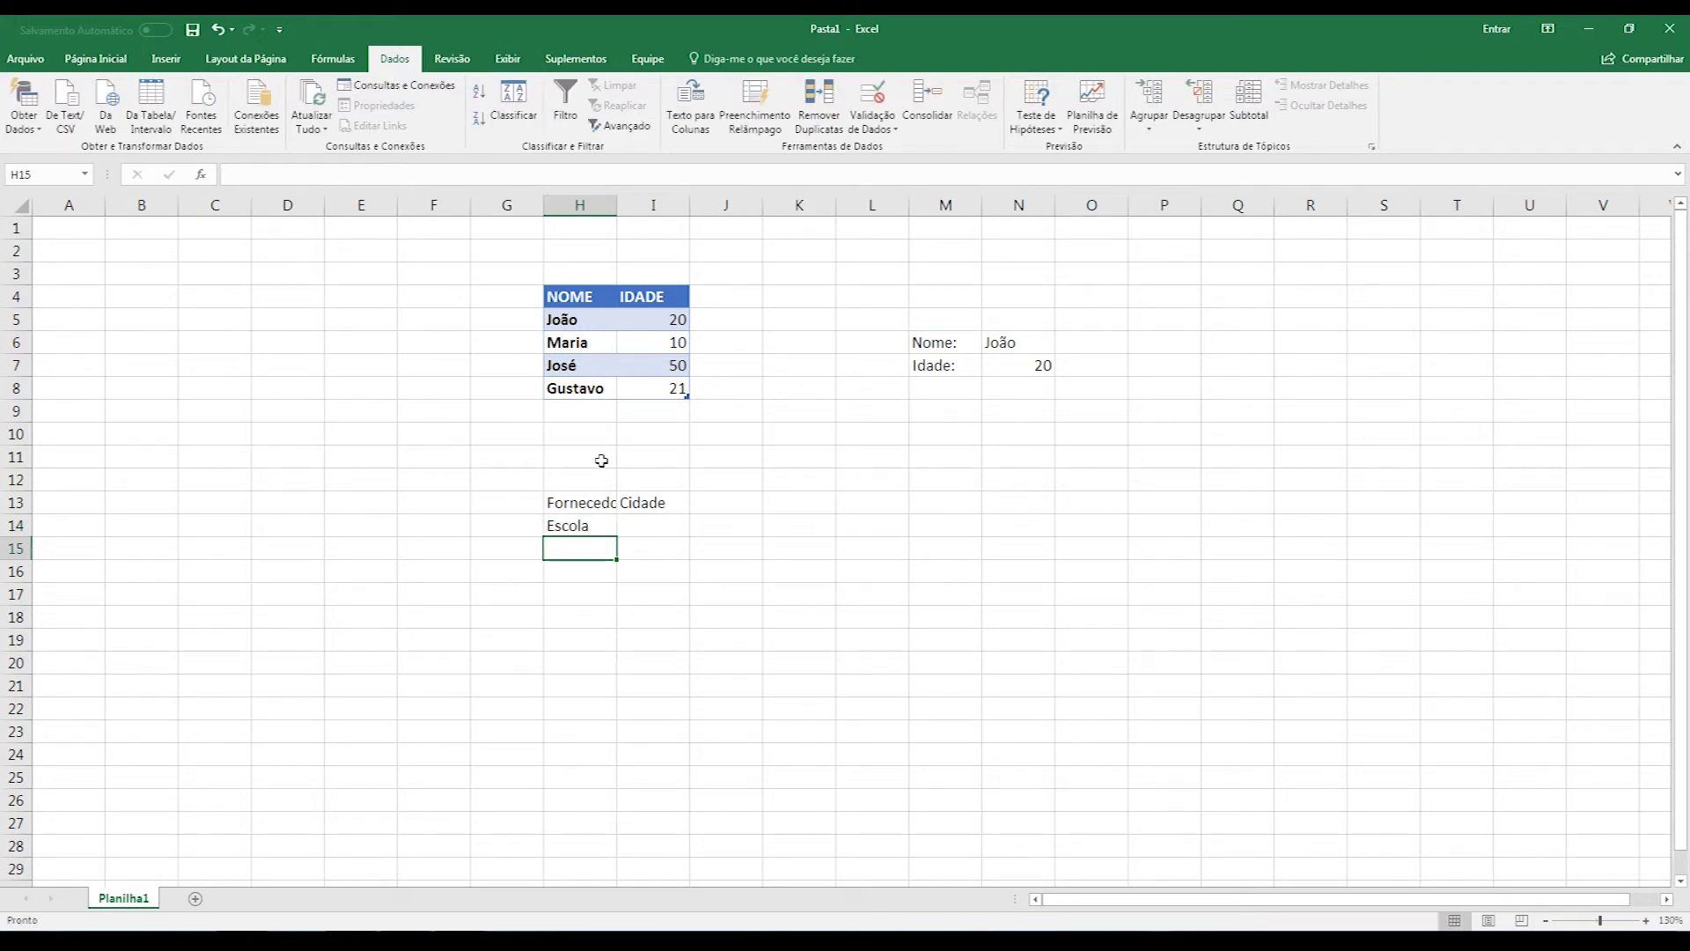
pyautogui.write('Padaria')
pyautogui.press('Return')
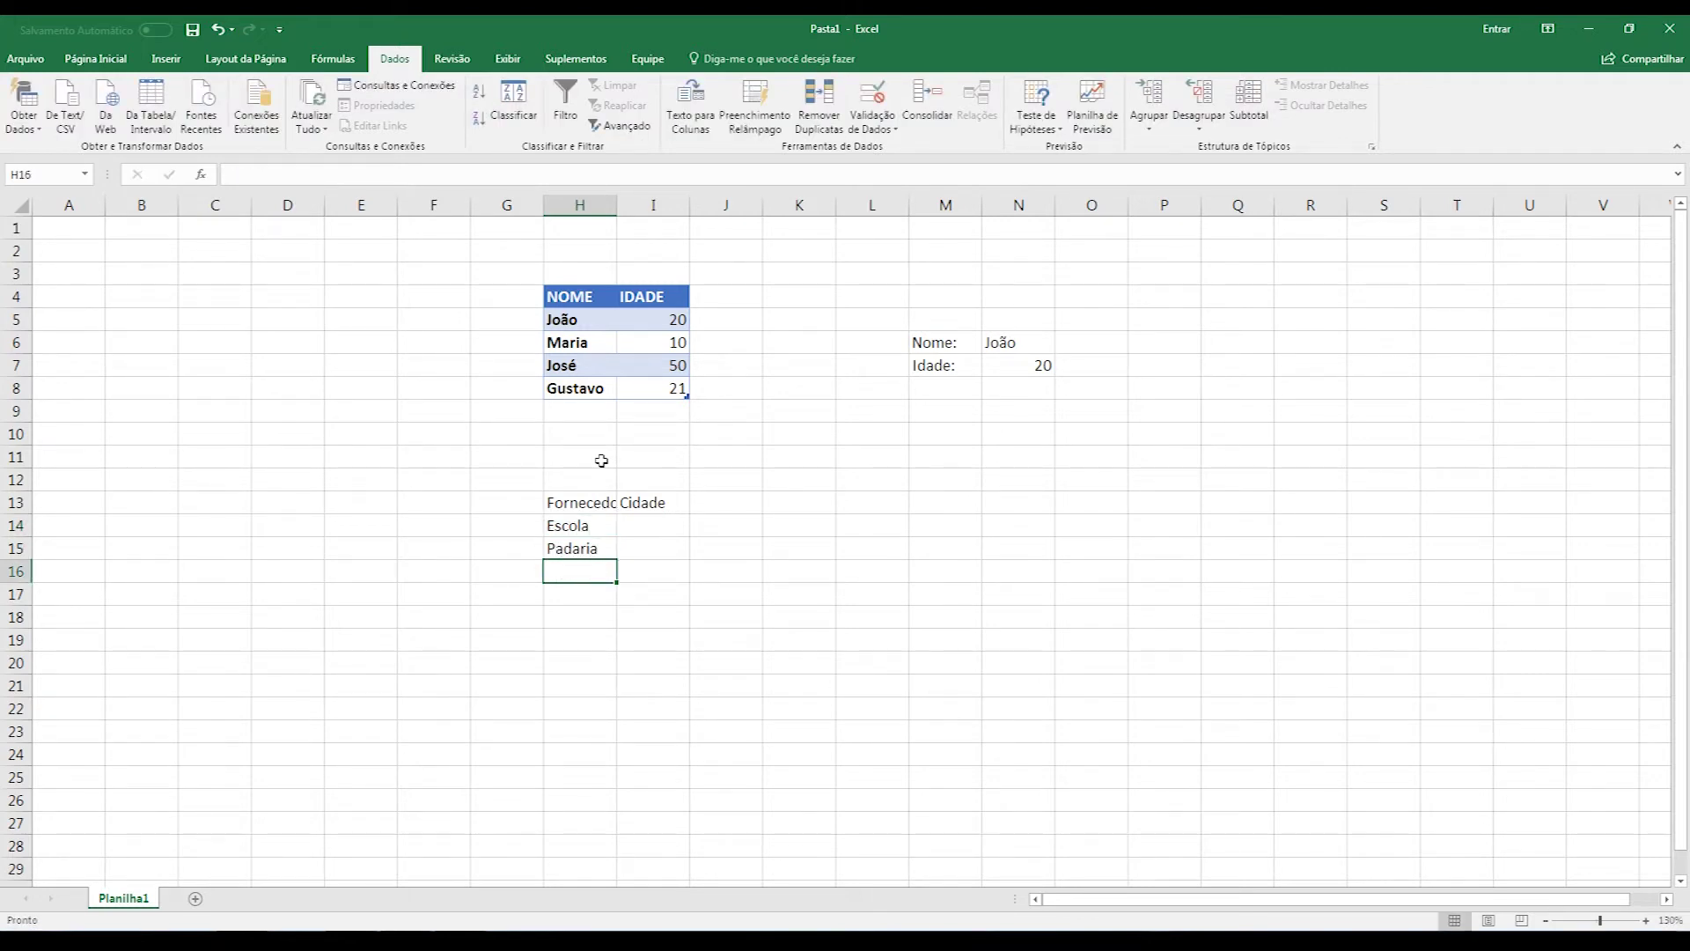
pyautogui.write('S')
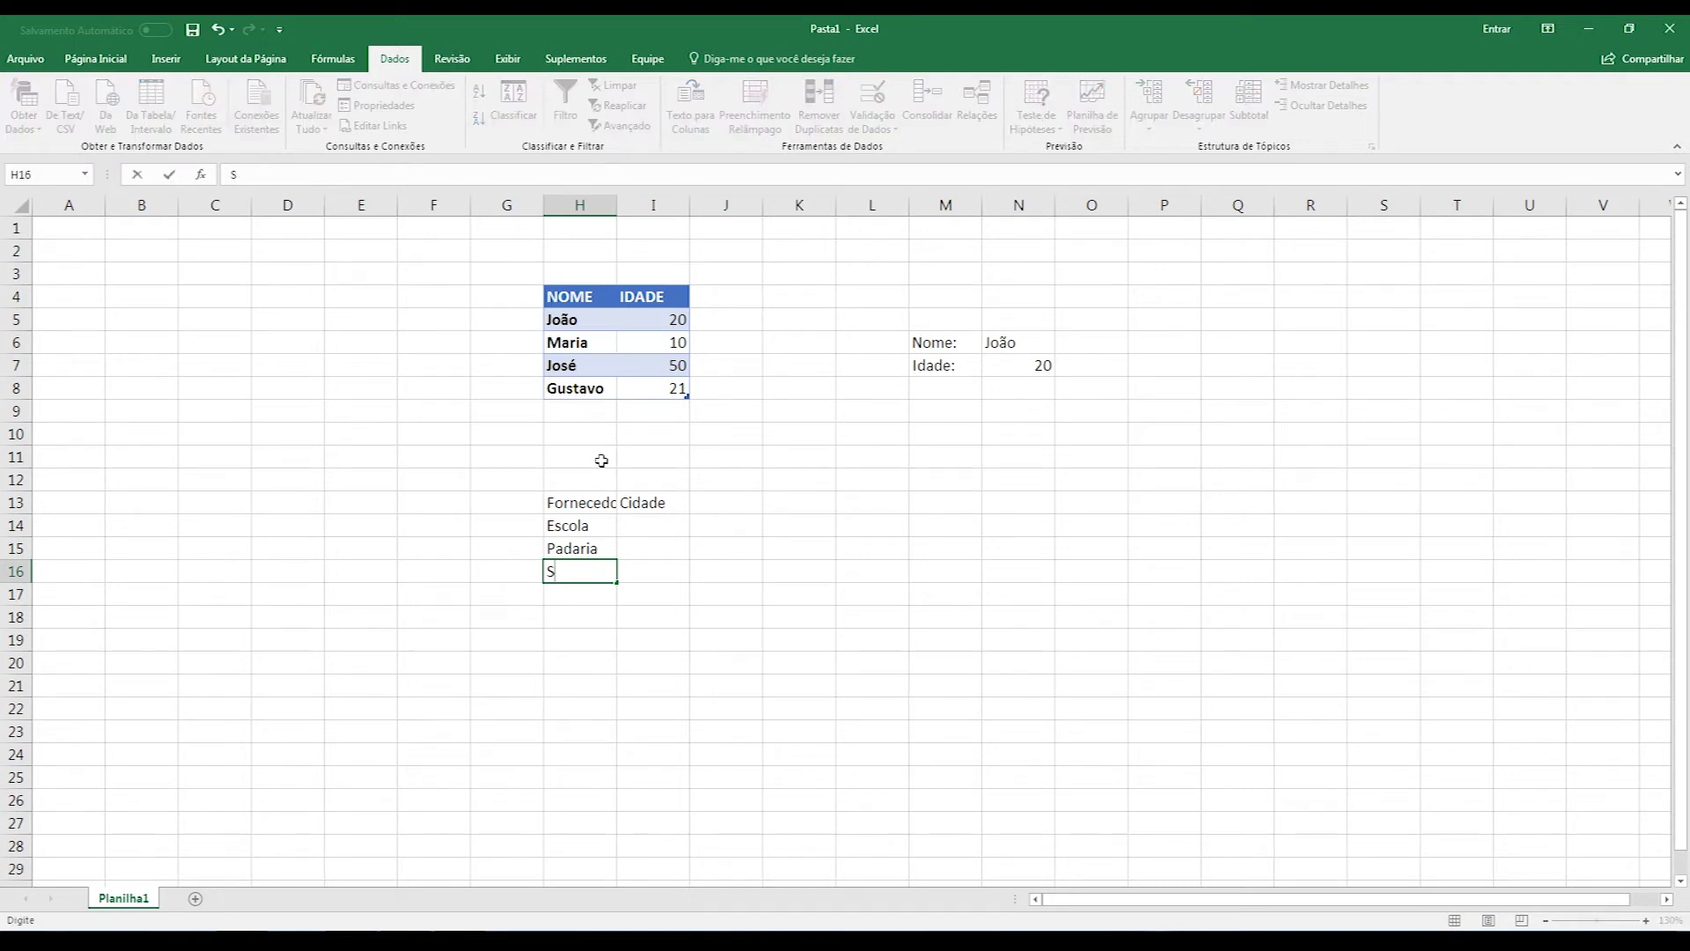
pyautogui.write('Mercado')
pyautogui.press('Return')
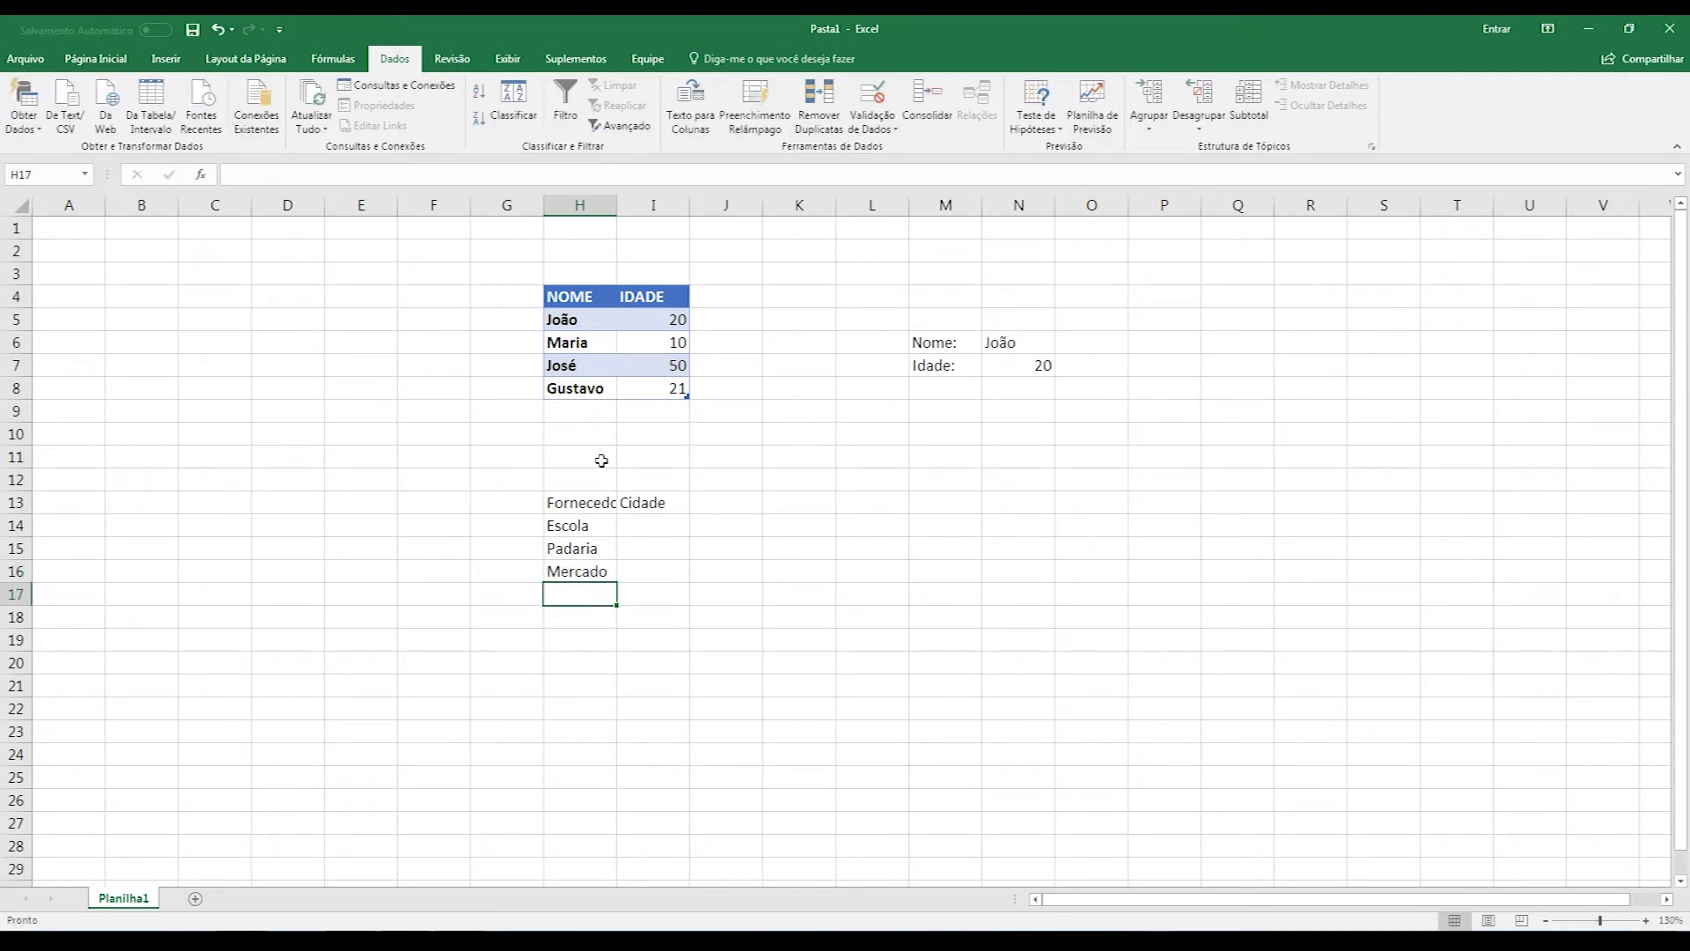
# - Fill the Cidade column in I14:I16 with Curitiba, Belo Horizonte and Recife
pyautogui.press('Up')
pyautogui.press('Up')
pyautogui.press('Up')
pyautogui.press('Right')
pyautogui.write('Curitiba')
pyautogui.press('Return')
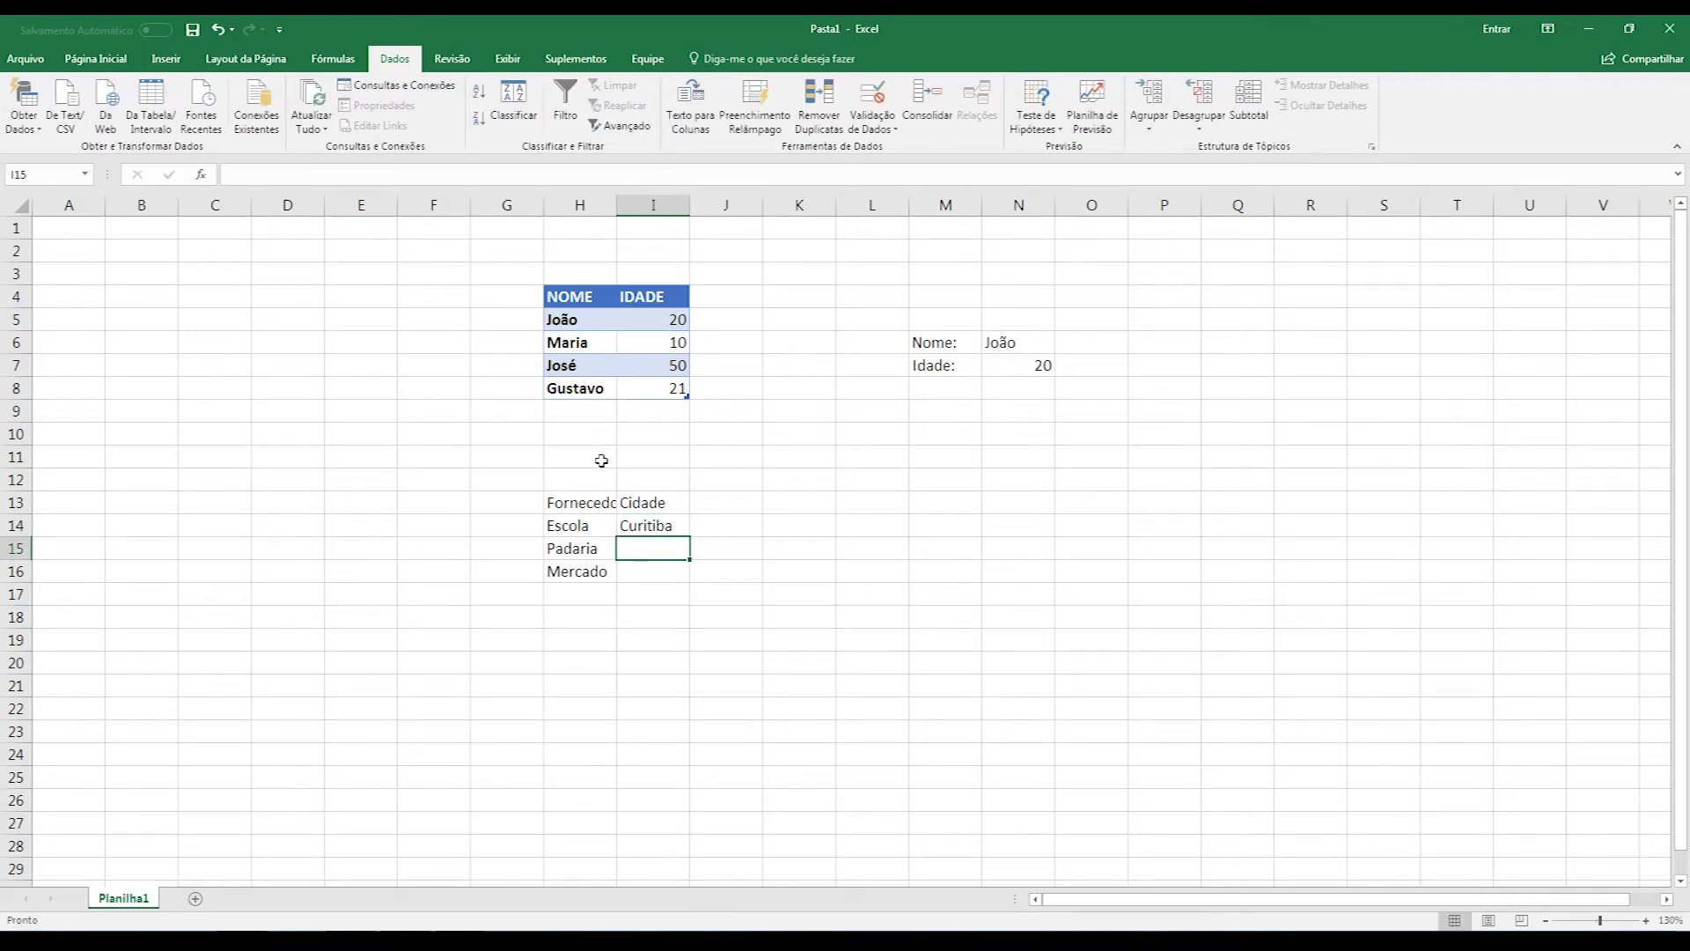
pyautogui.write('Belo Horizonte')
pyautogui.press('Return')
pyautogui.write('Recife')
pyautogui.press('Return')
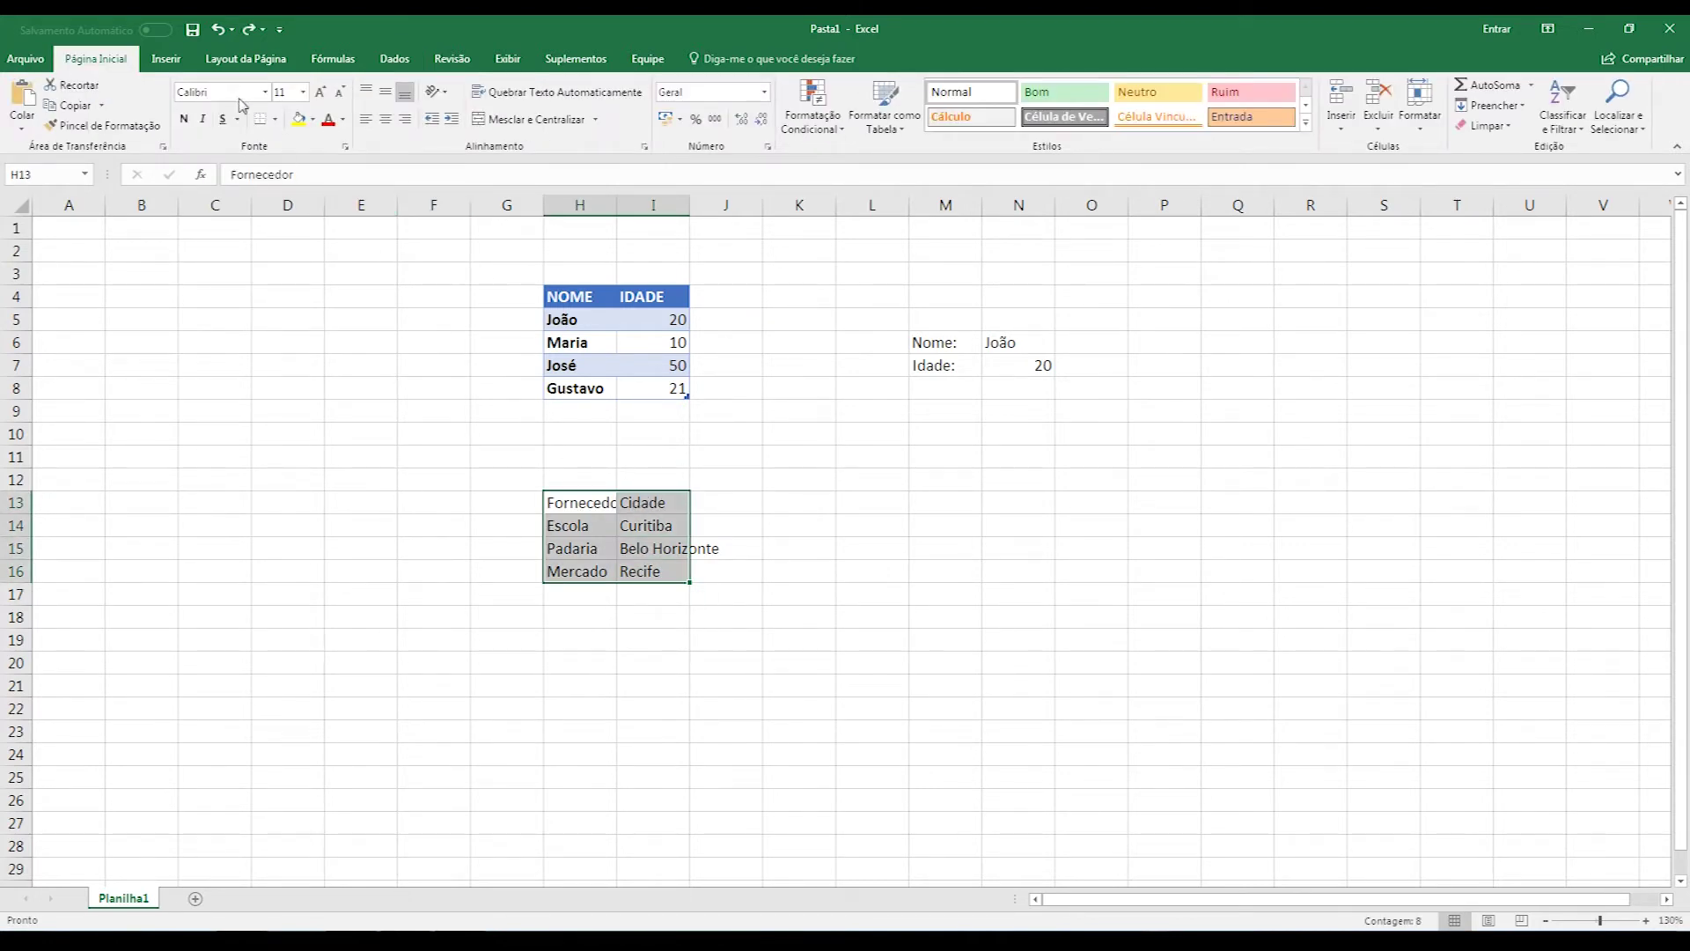
# - Convert the supplier range H13:I16 into a table whose first row serves as headers
pyautogui.click(165, 58)
pyautogui.click(179, 95)
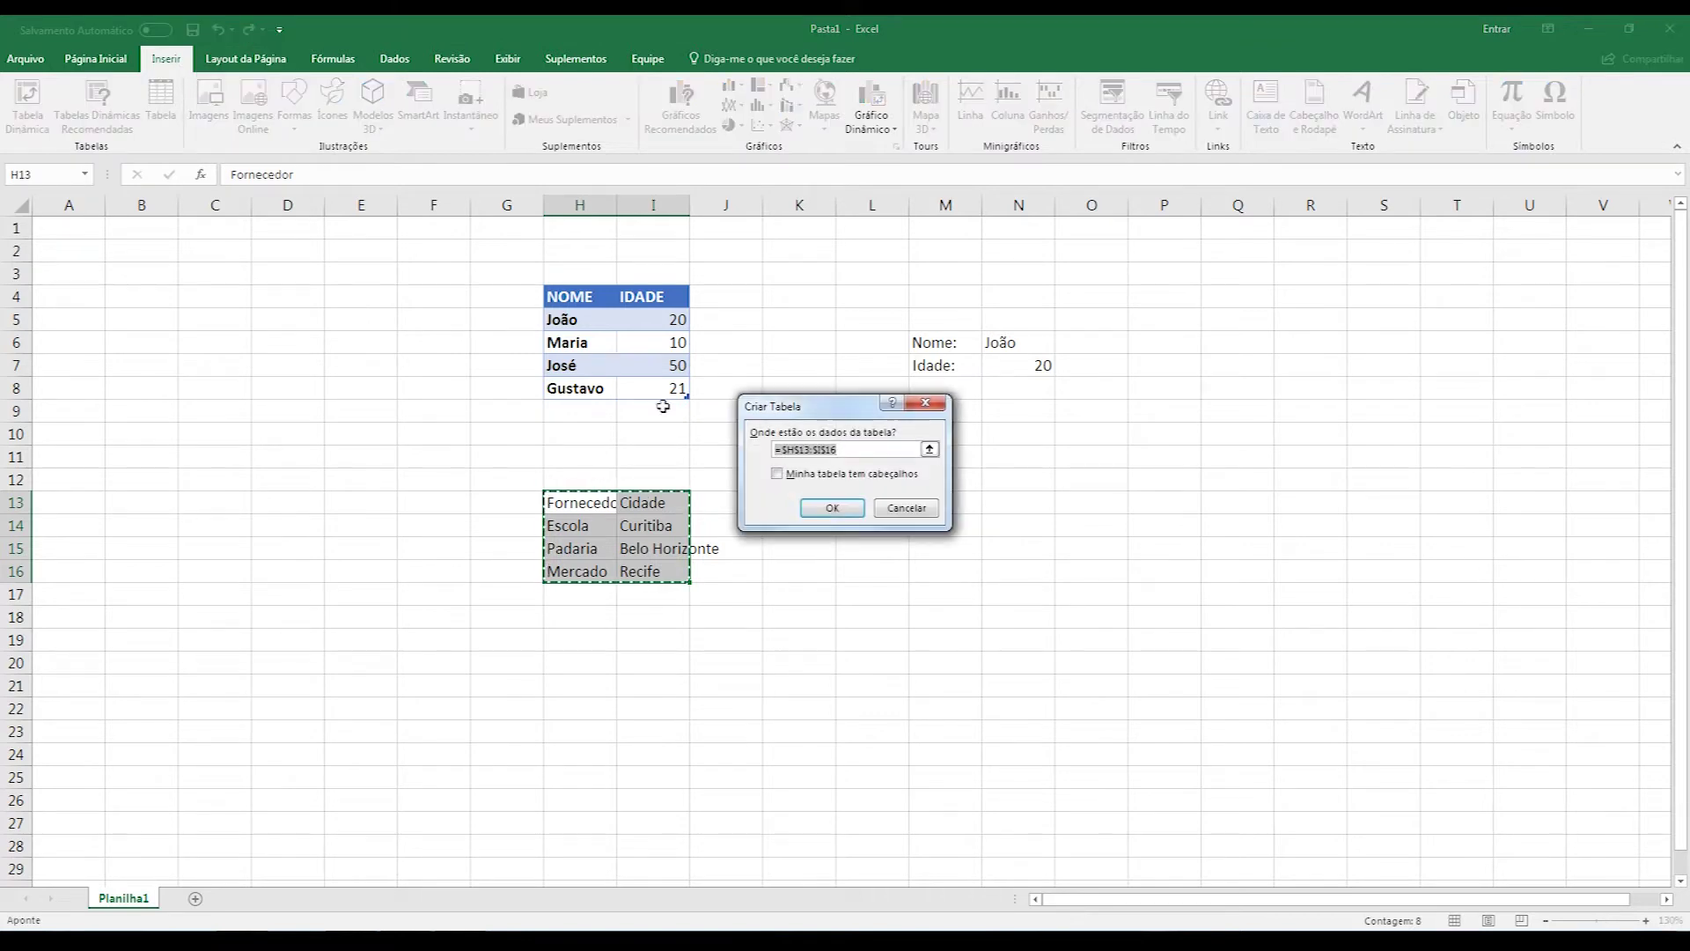
pyautogui.click(848, 483)
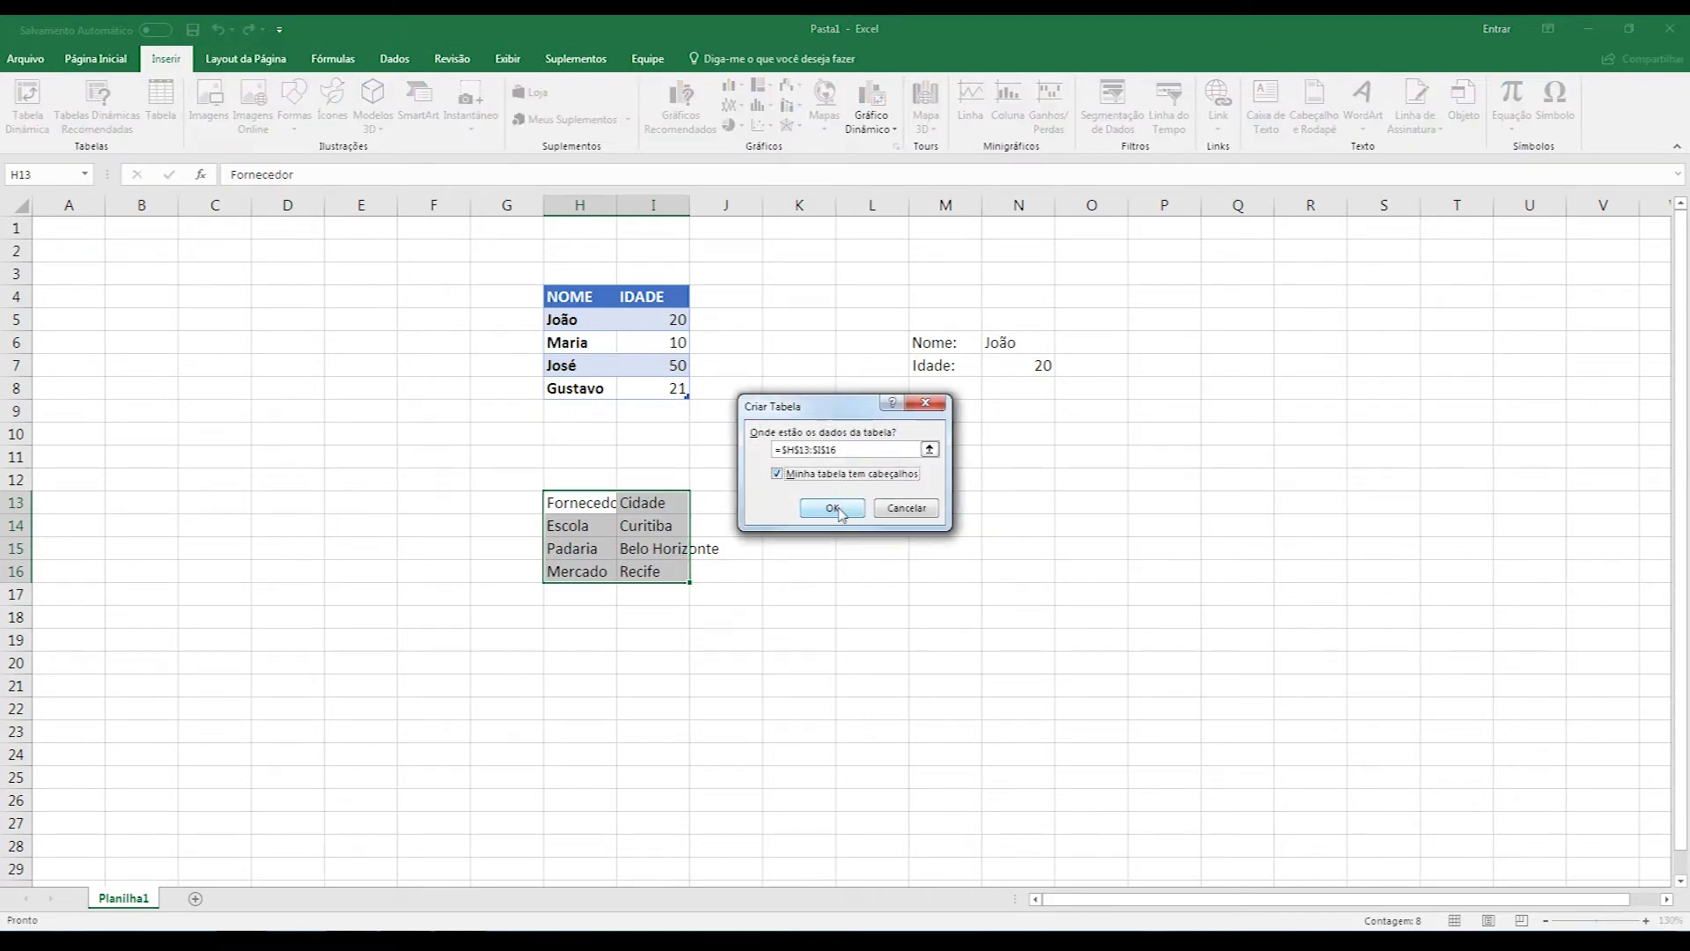
pyautogui.click(832, 508)
pyautogui.click(823, 568)
# - Name the supplier table Fornecedores, and select a cell in the people table to check that table's name
pyautogui.click(660, 528)
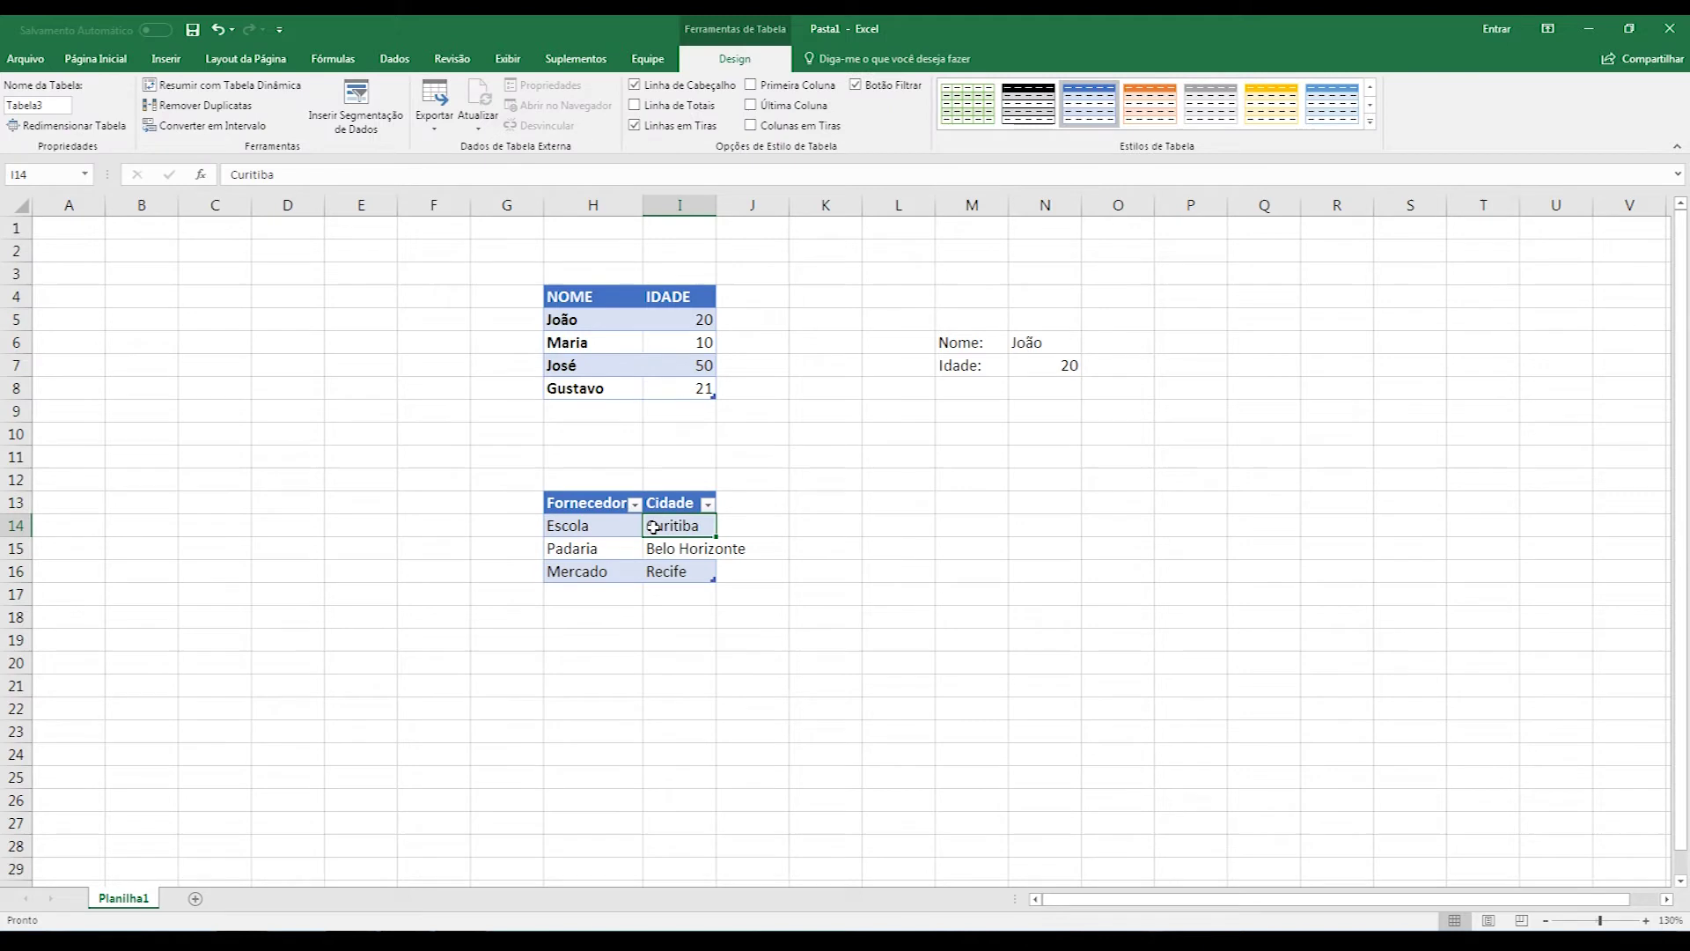
pyautogui.click(51, 104)
pyautogui.write('Fornecedores')
pyautogui.click(592, 341)
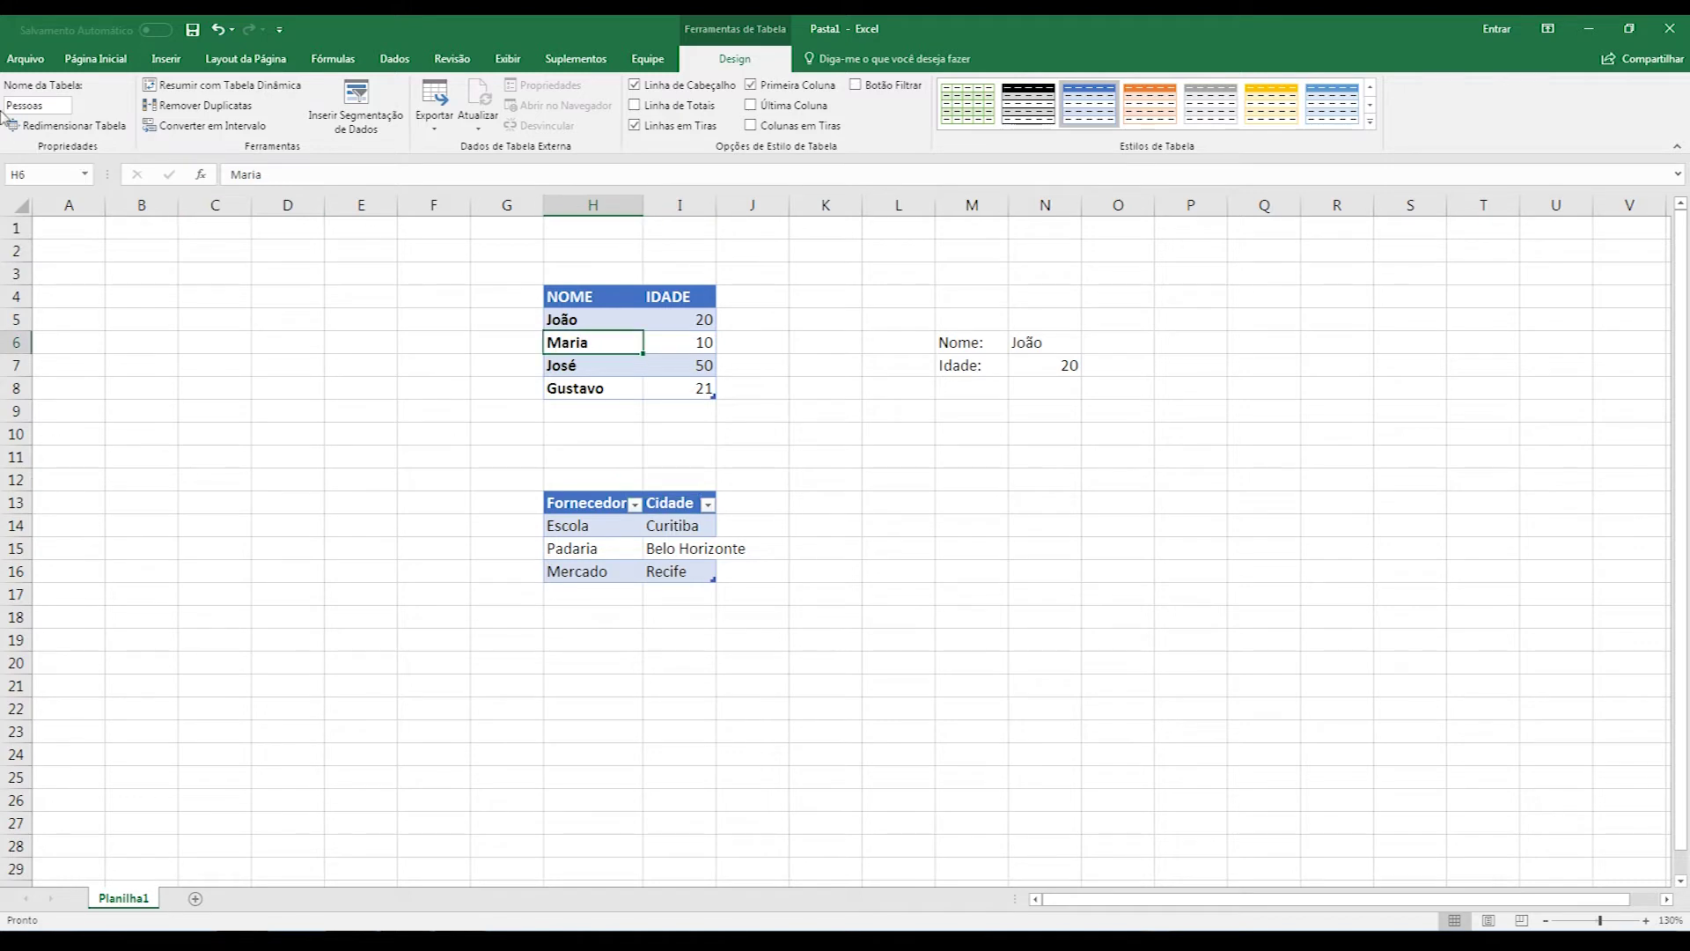
# - Auto-fit the widths of columns H and I to their contents
pyautogui.doubleClick(643, 205)
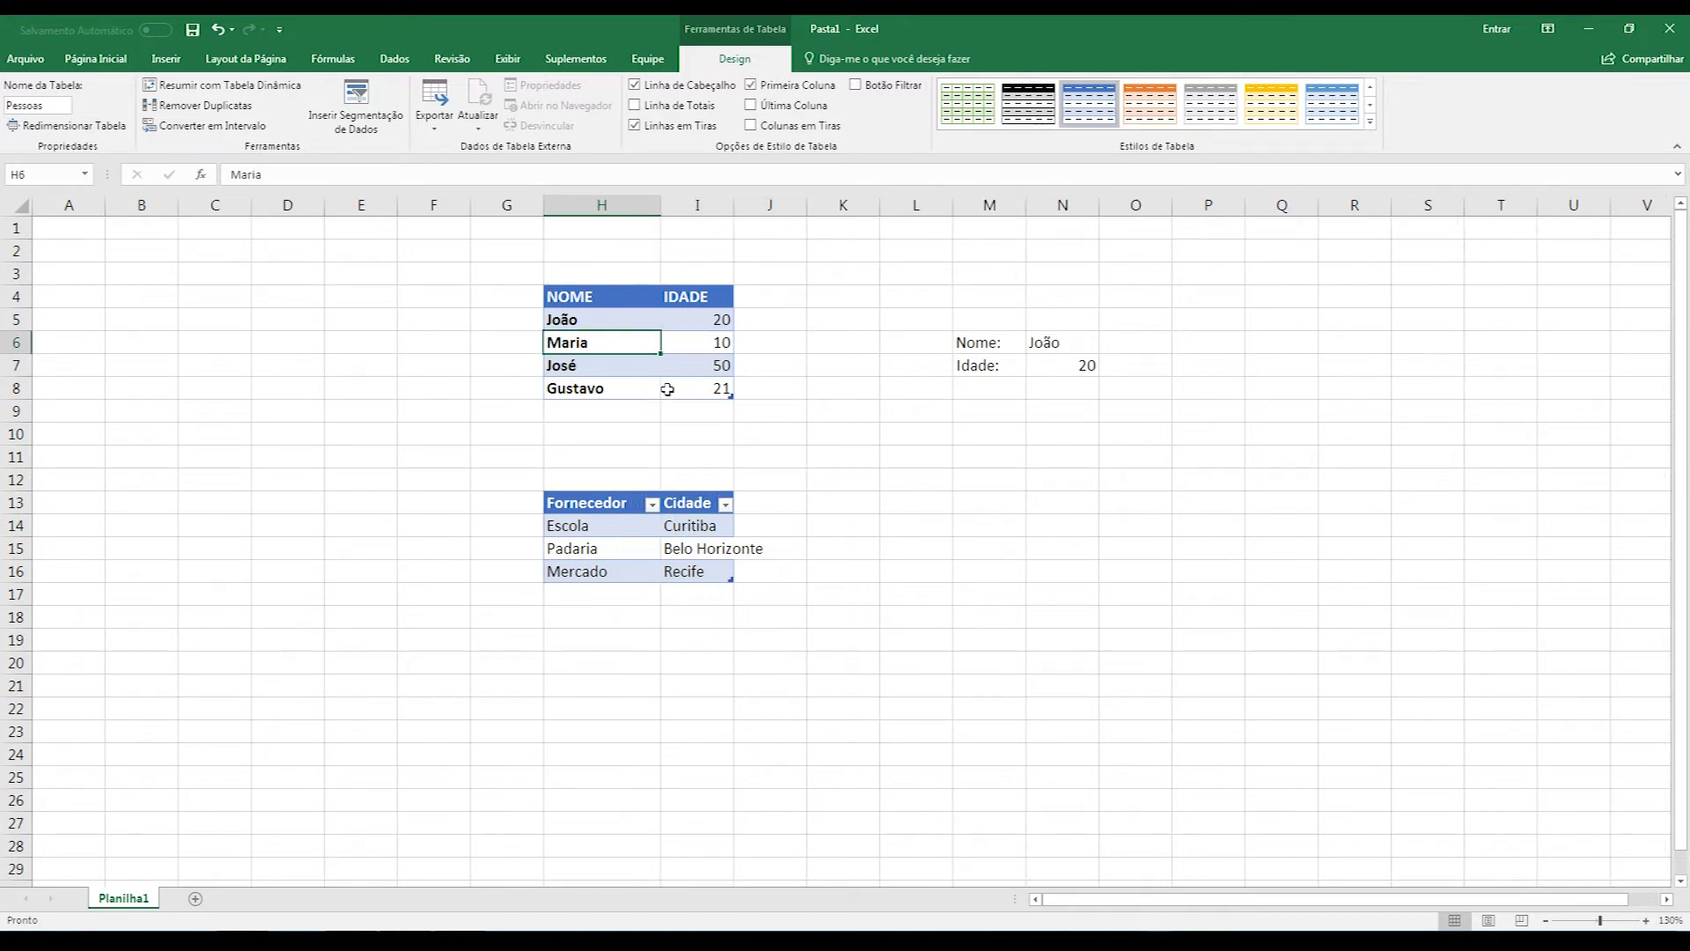
pyautogui.doubleClick(735, 205)
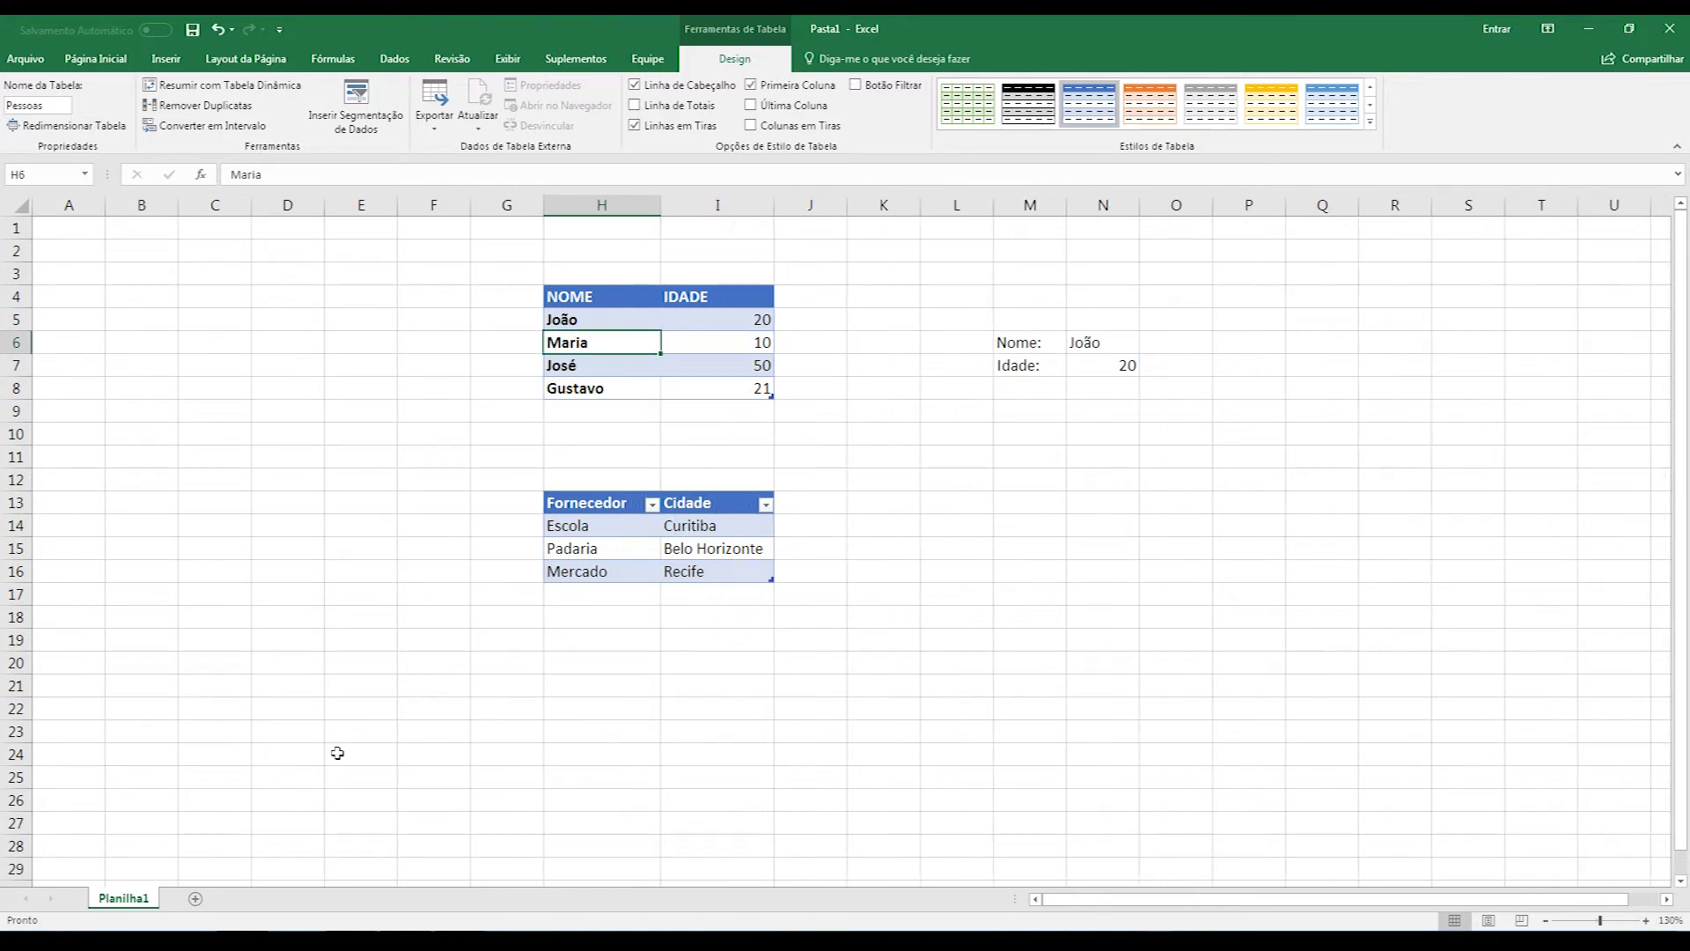
pyautogui.click(413, 694)
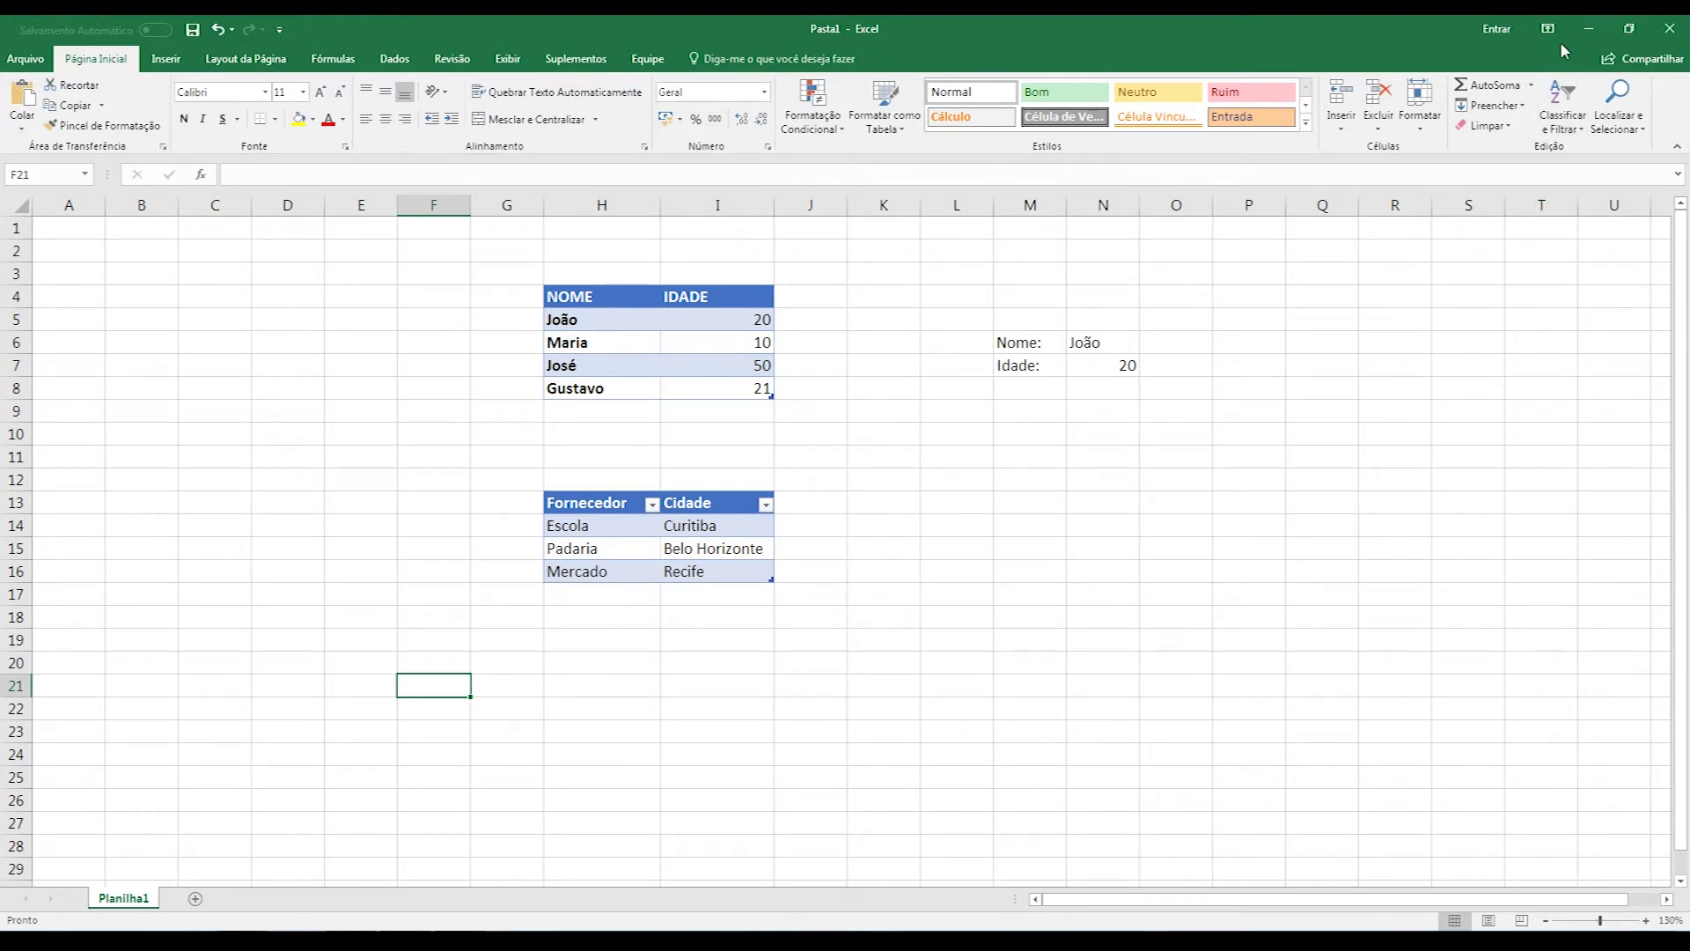
# - Switch back to Power BI Desktop and mark the tables dAgrupDespesas, dAgrupReceitas and dEntradas for import from Controle Financeiro.xlsx
pyautogui.click(1582, 32)
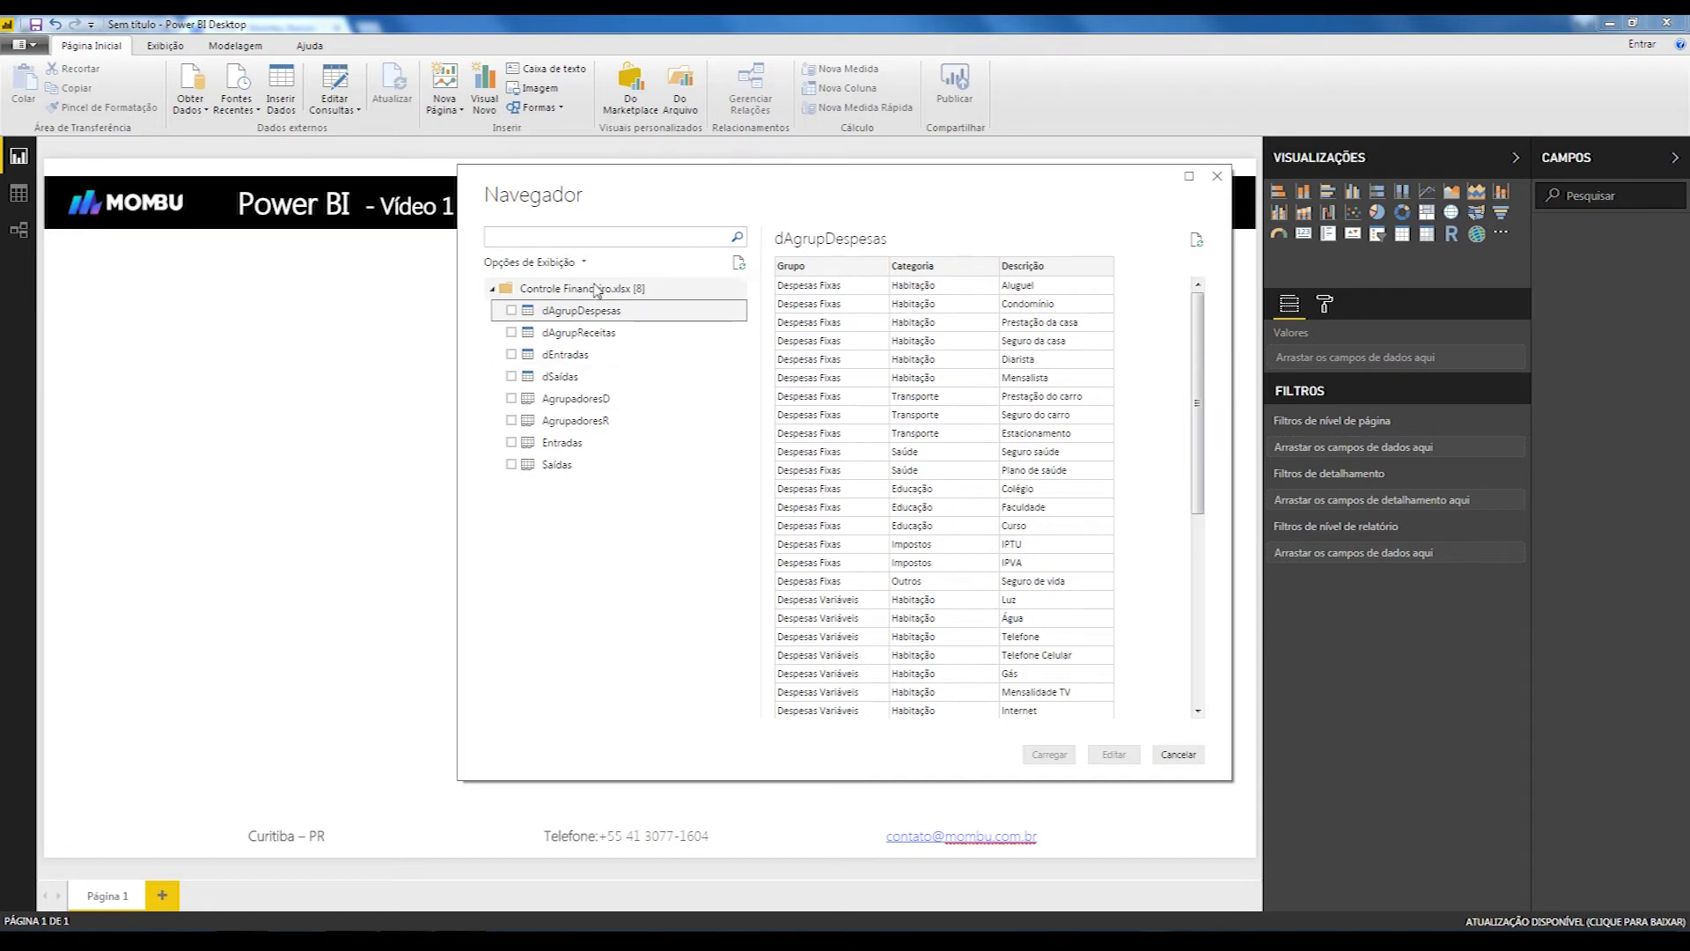
pyautogui.click(512, 310)
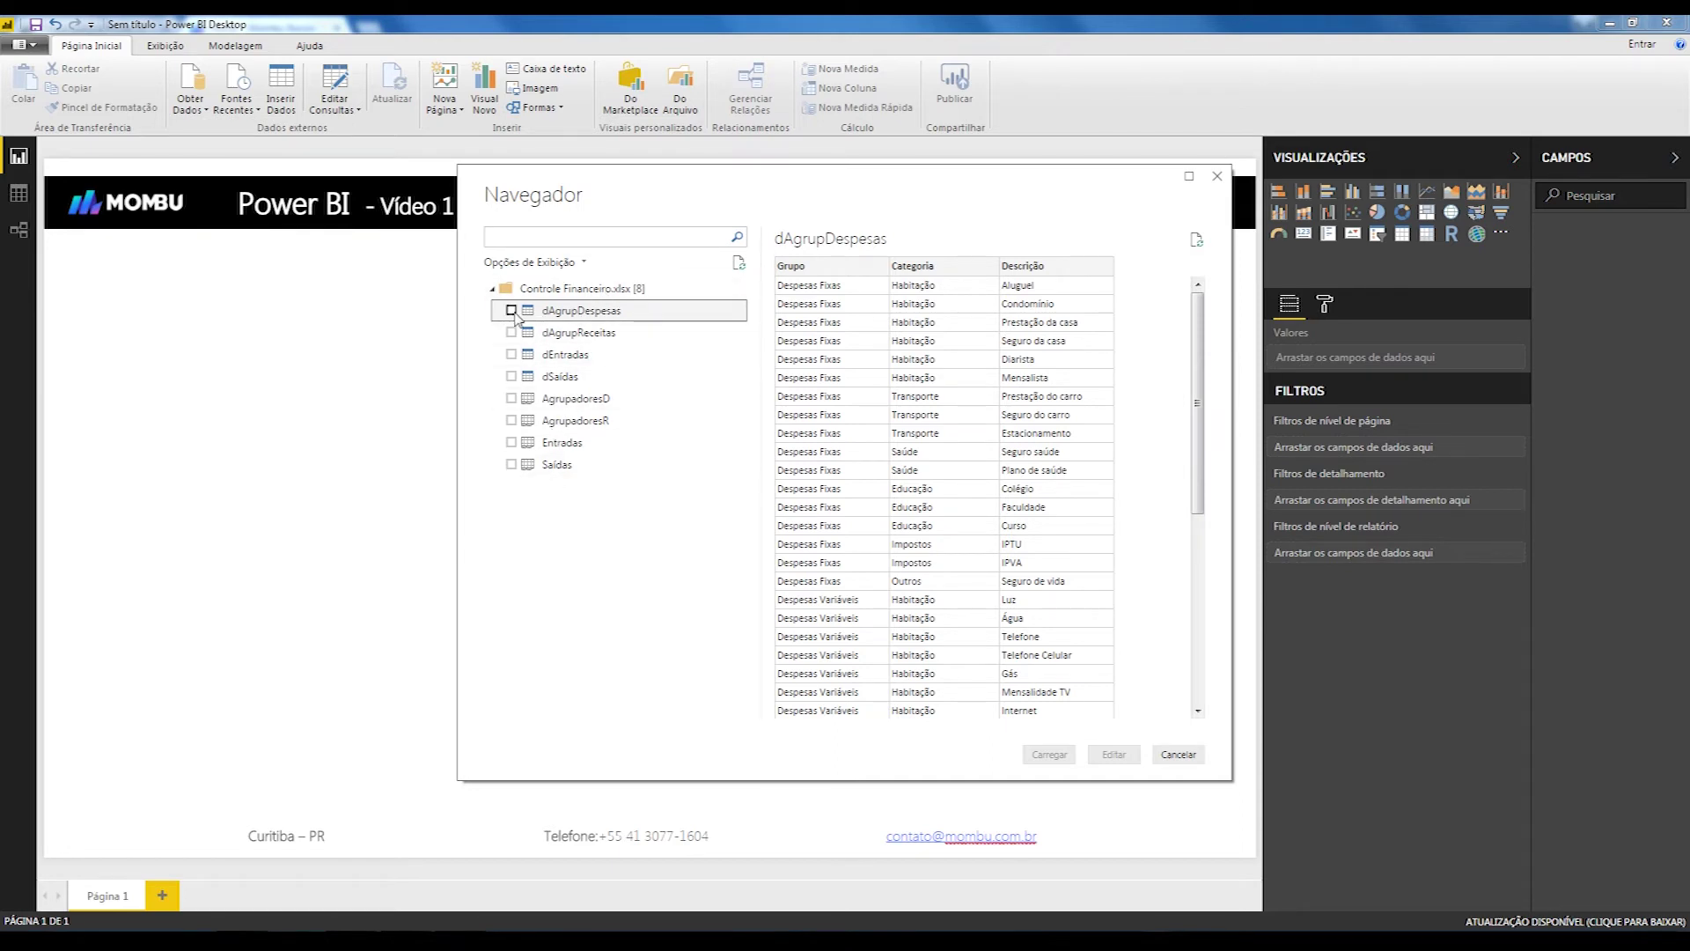
pyautogui.click(511, 333)
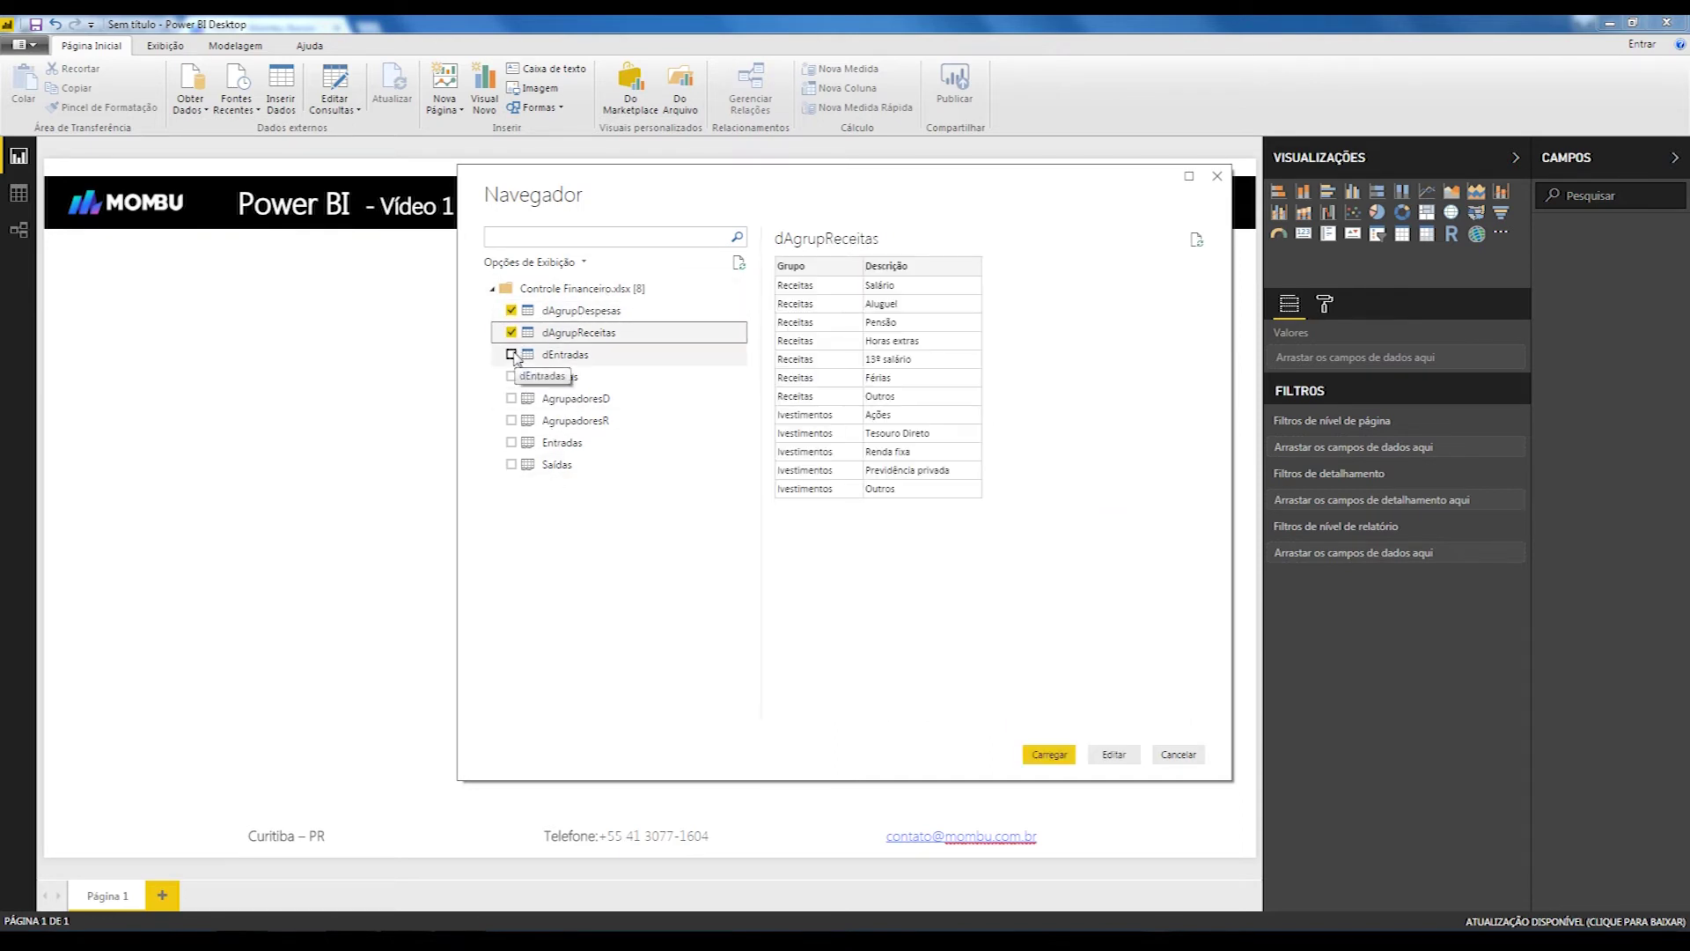
pyautogui.click(512, 354)
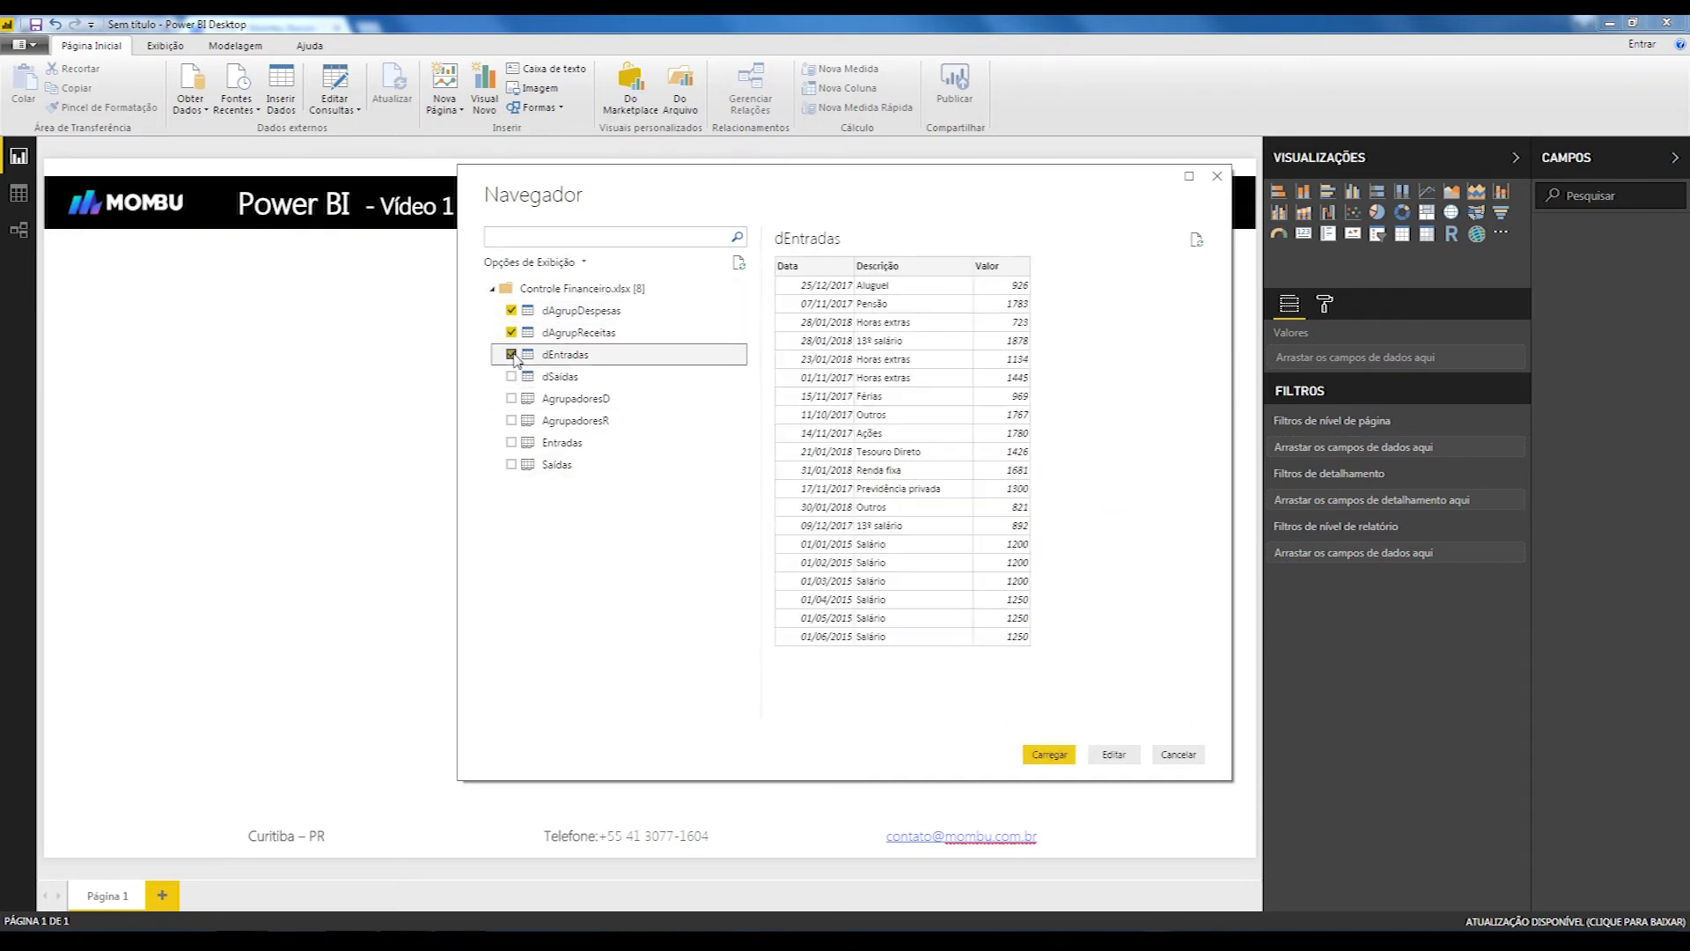
# - Compare the previews of the AgrupadoresD sheet and the dAgrupDespesas table, and also mark the dSaídas table for import
pyautogui.click(565, 400)
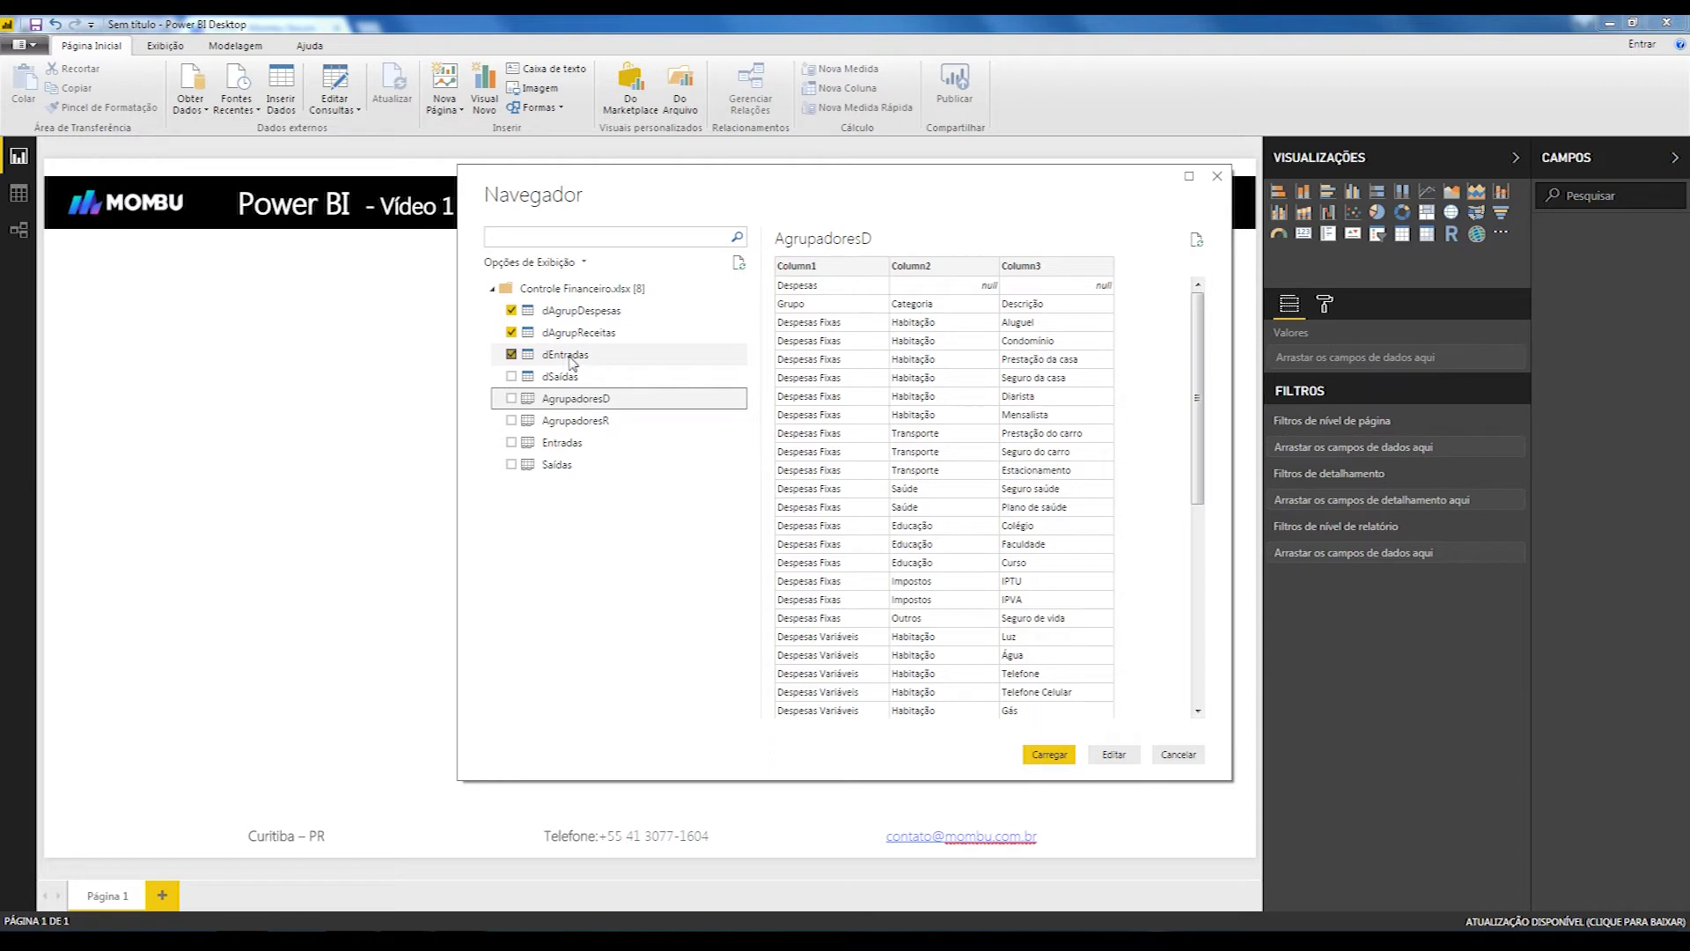
pyautogui.click(581, 312)
pyautogui.click(580, 401)
pyautogui.click(579, 317)
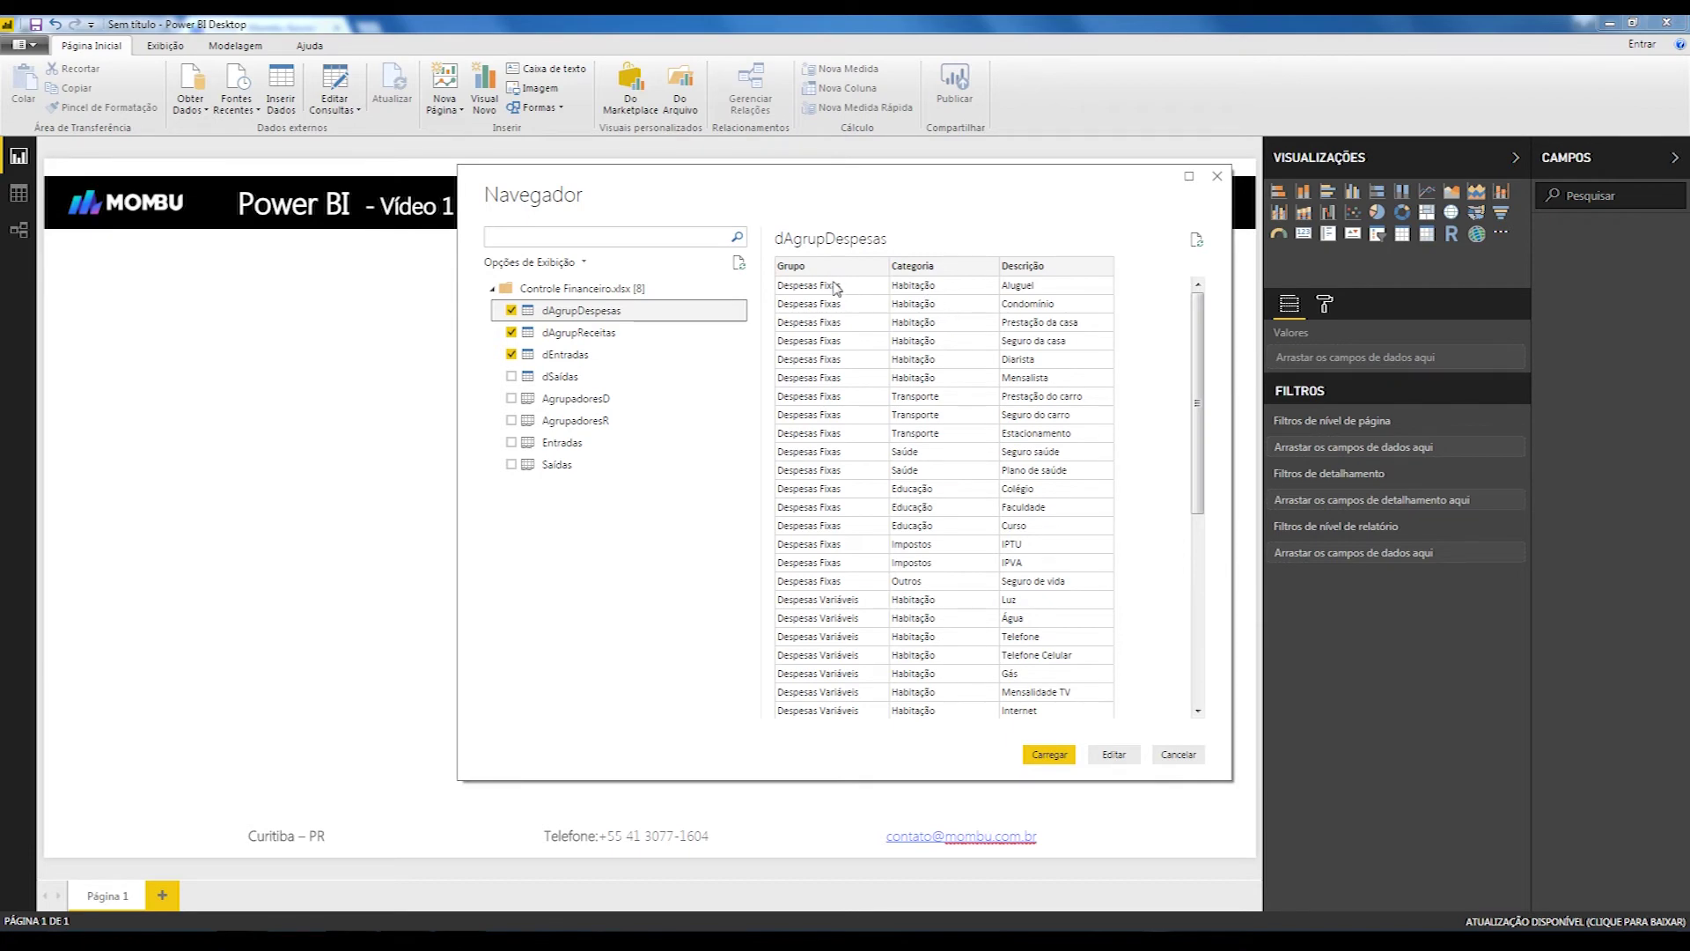
pyautogui.click(511, 376)
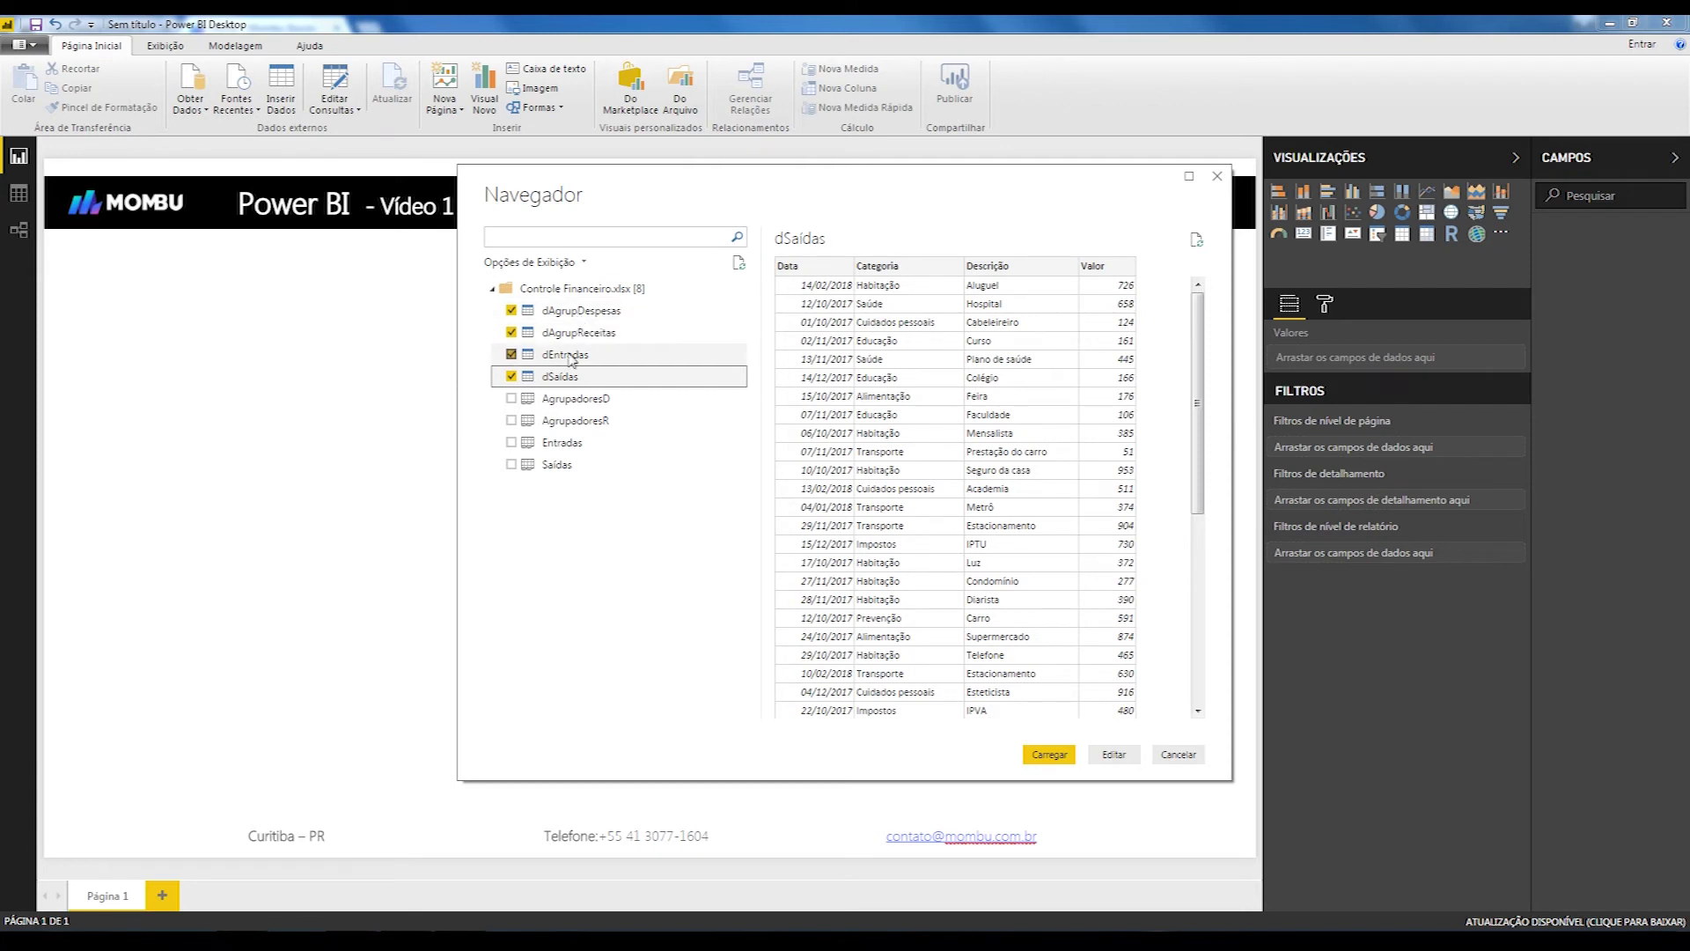
# - Open the four marked tables in the query editor, and move the Descrição column ahead of Categoria in dAgrupDespesas
pyautogui.click(568, 401)
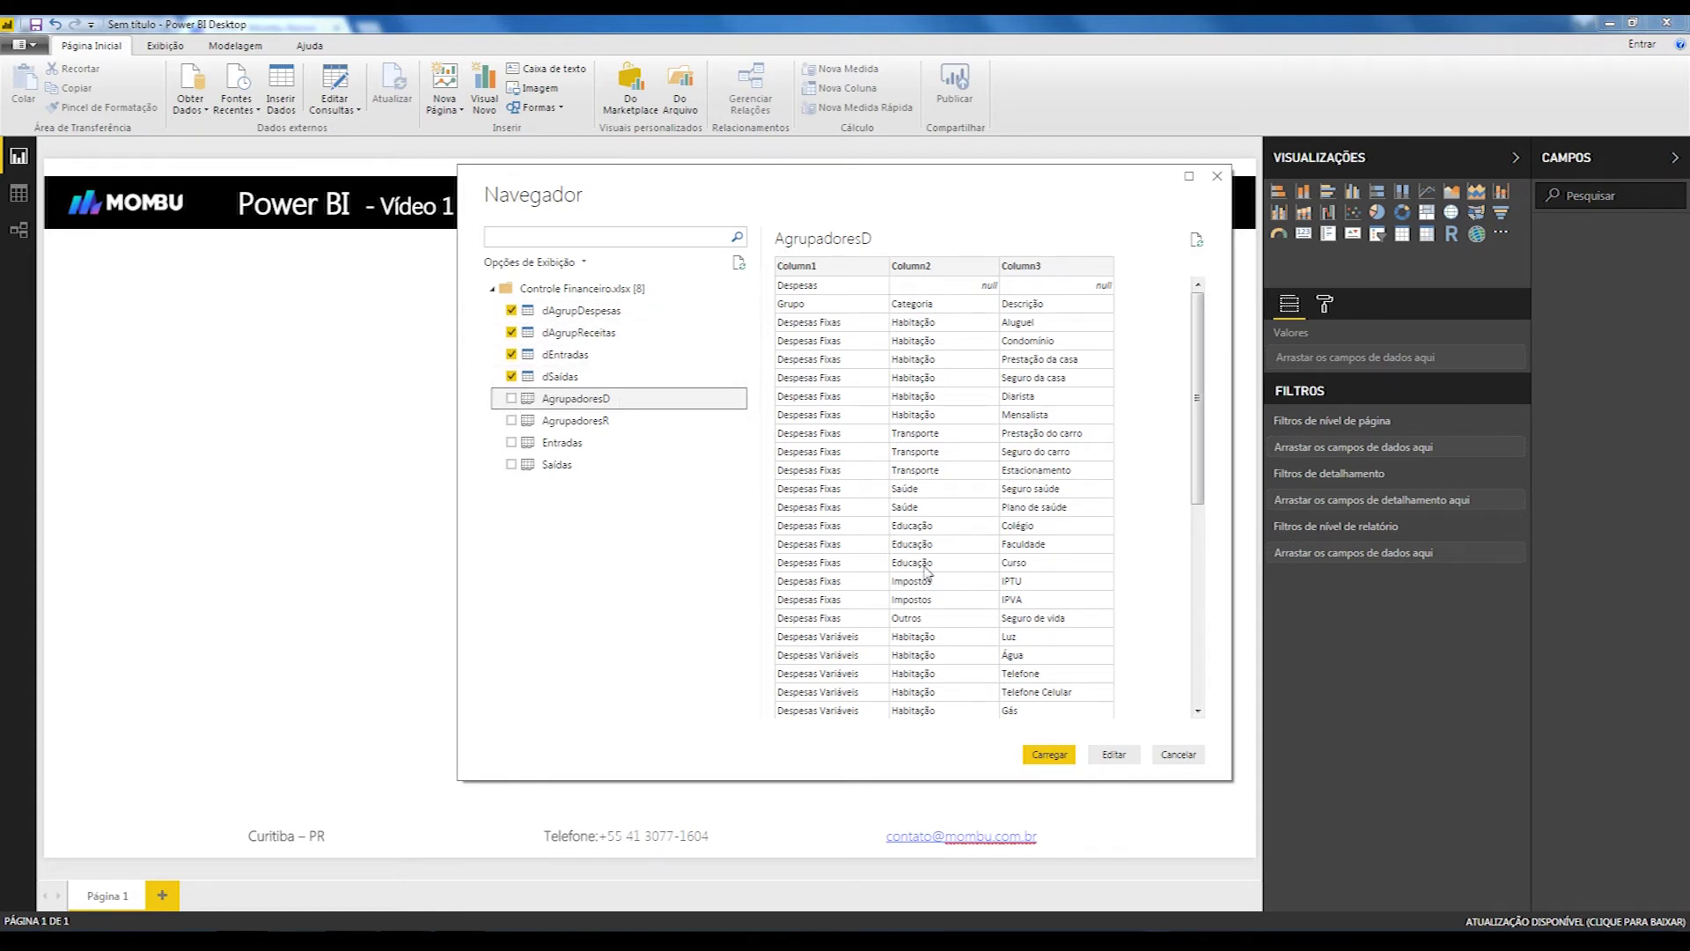
pyautogui.click(1119, 753)
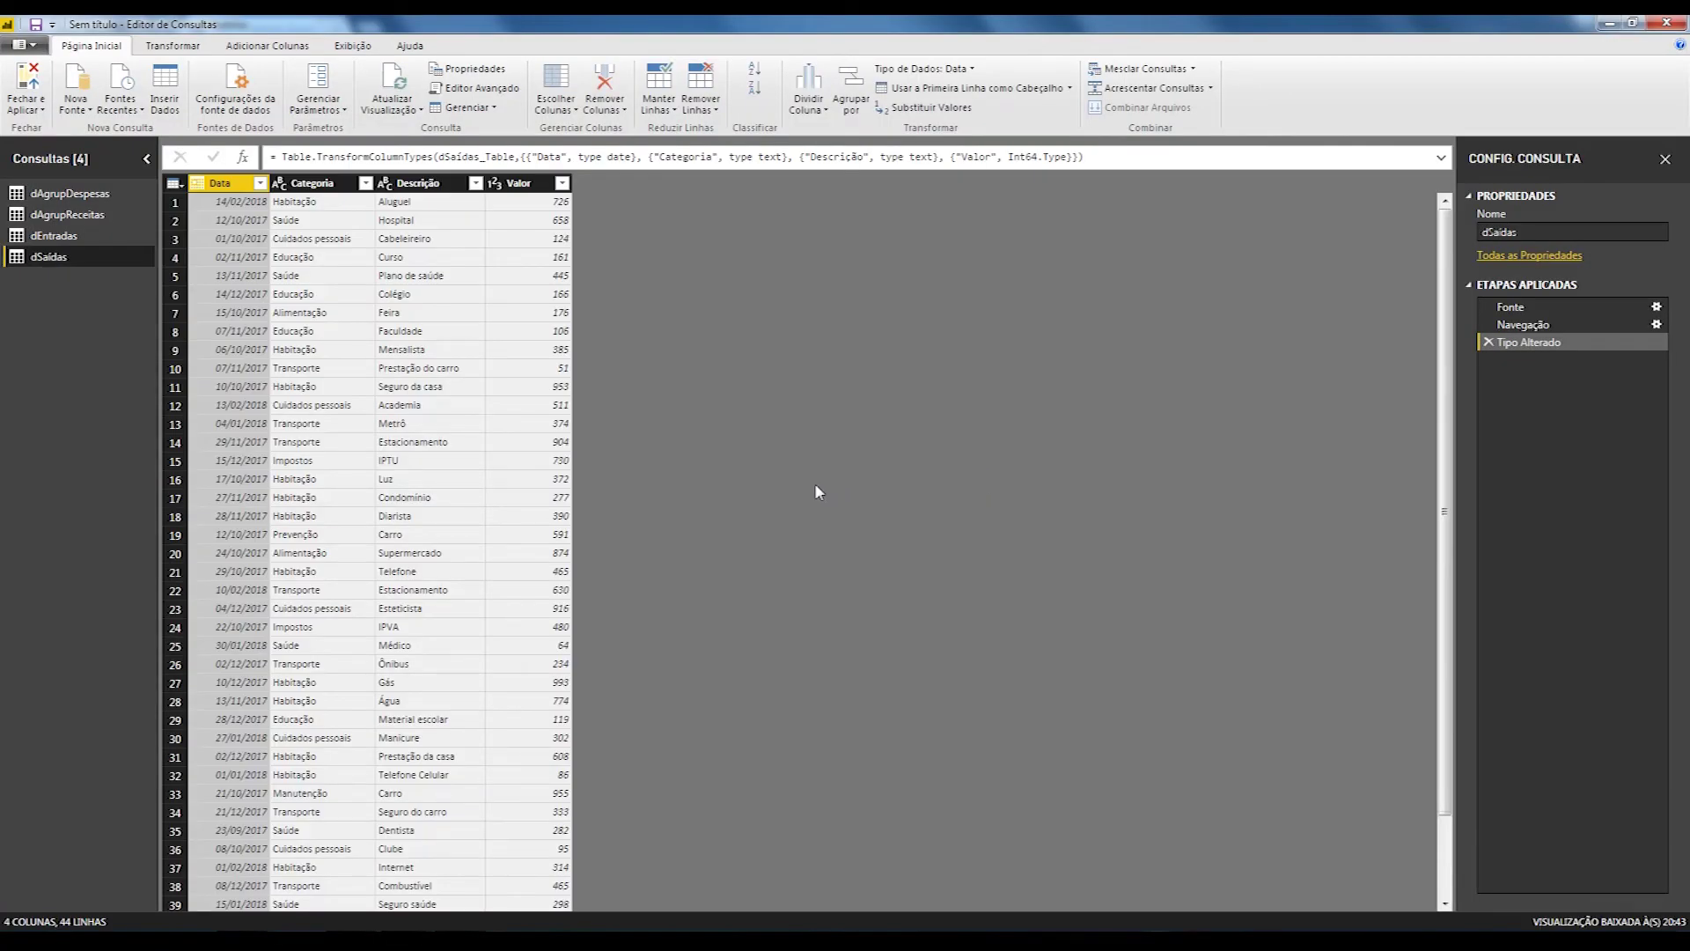
pyautogui.click(99, 231)
pyautogui.click(98, 216)
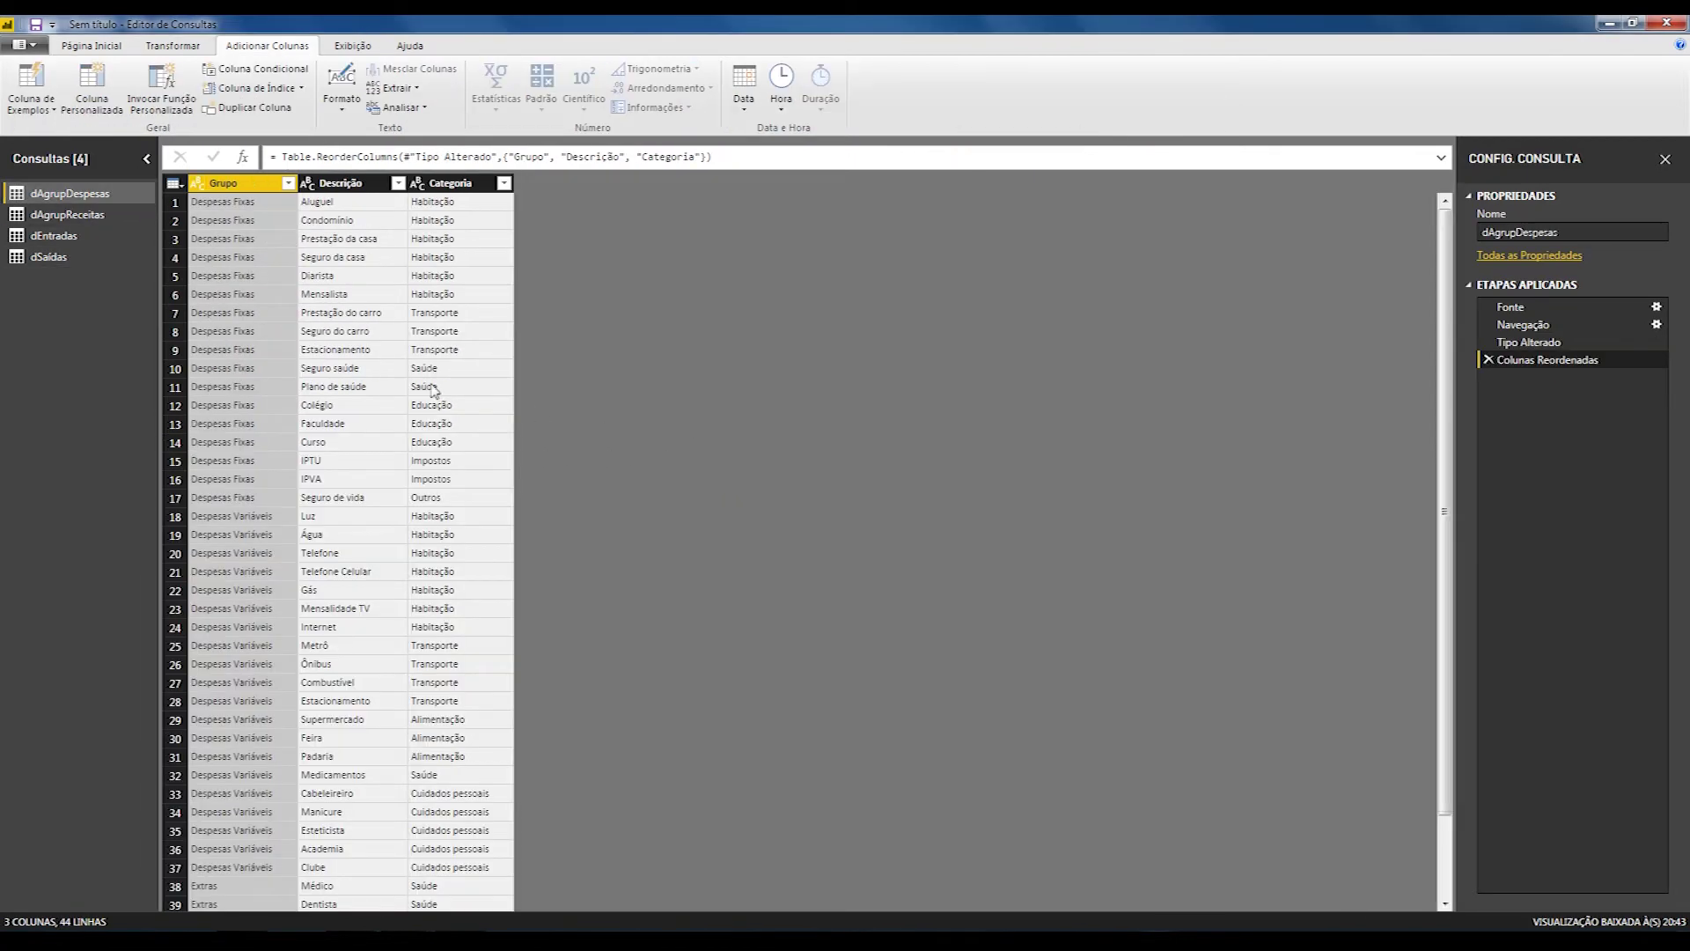
# - Review the contents of the dAgrupDespesas, dAgrupReceitas, dEntradas and dSaídas queries
pyautogui.click(88, 214)
pyautogui.click(88, 194)
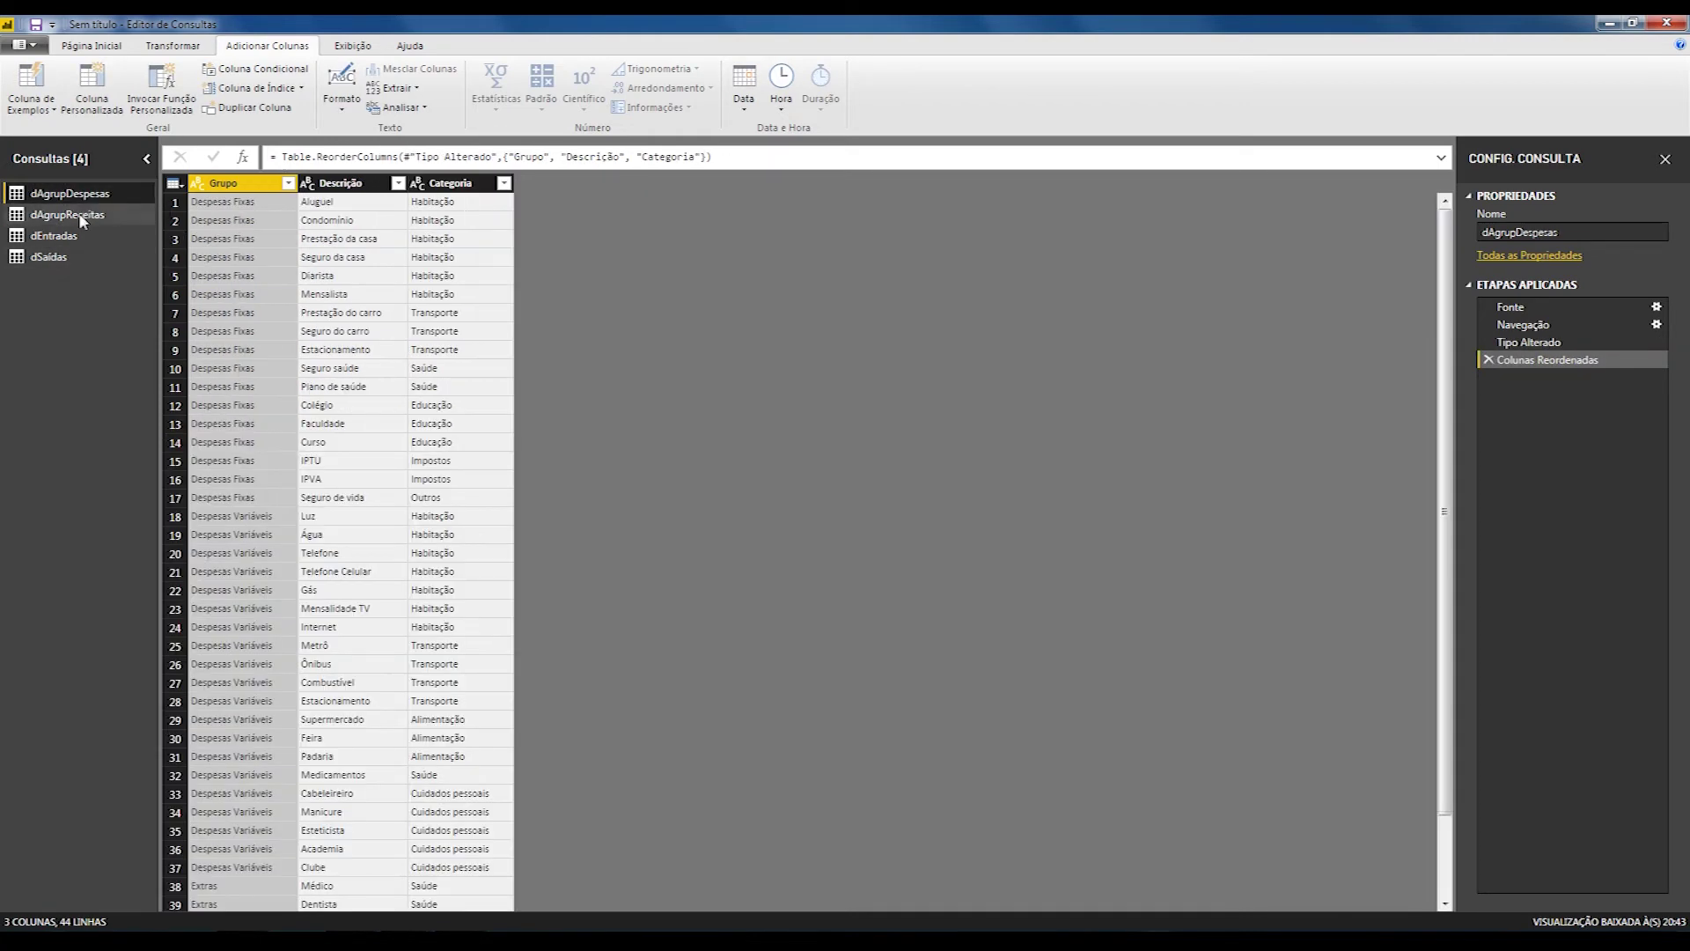
pyautogui.click(78, 214)
pyautogui.click(61, 235)
pyautogui.click(61, 256)
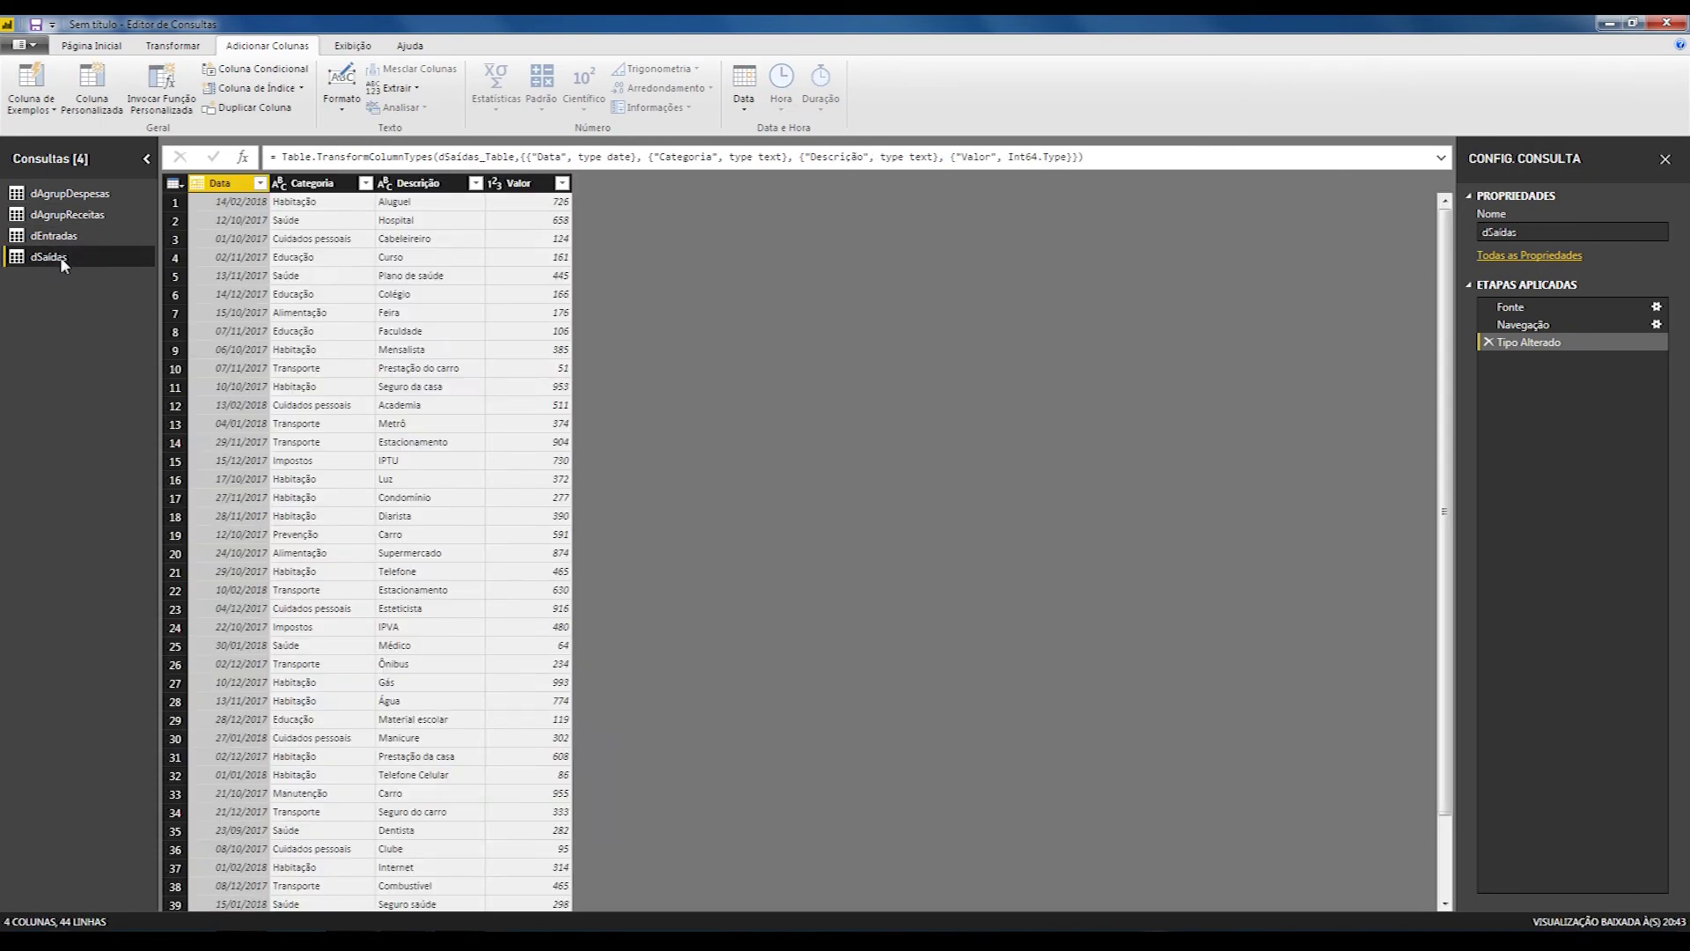
pyautogui.click(61, 241)
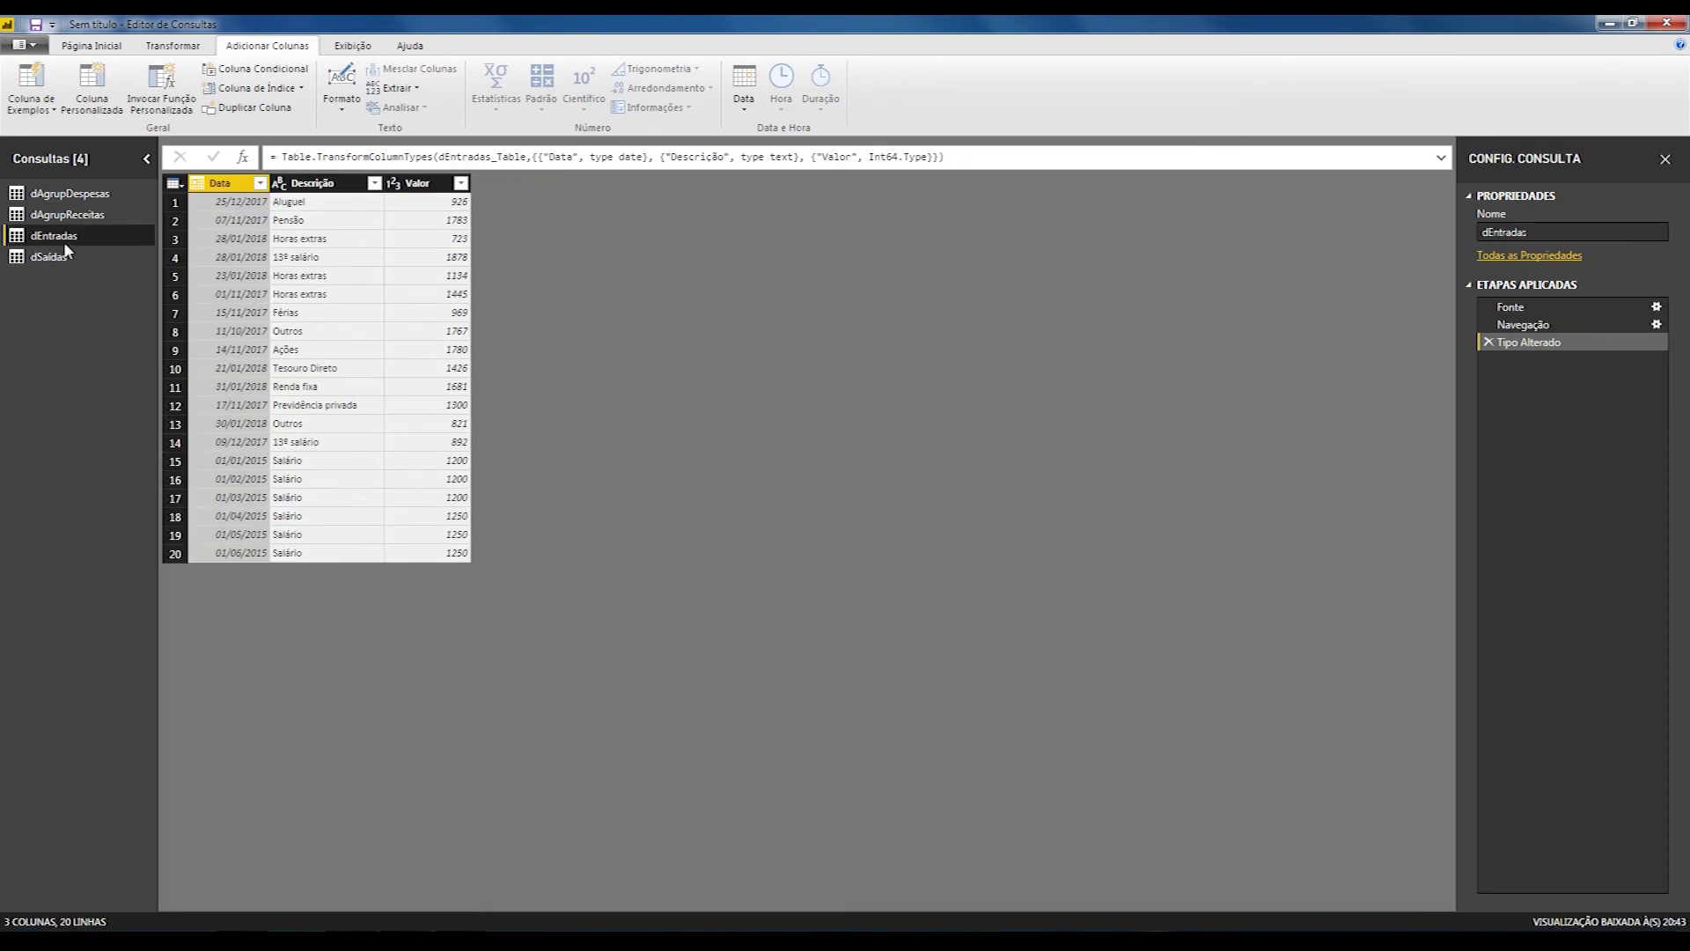
# - Add a custom column named Tipo with the formula "Saídas" to the dSaídas query, and set its data type to Texto
pyautogui.click(50, 256)
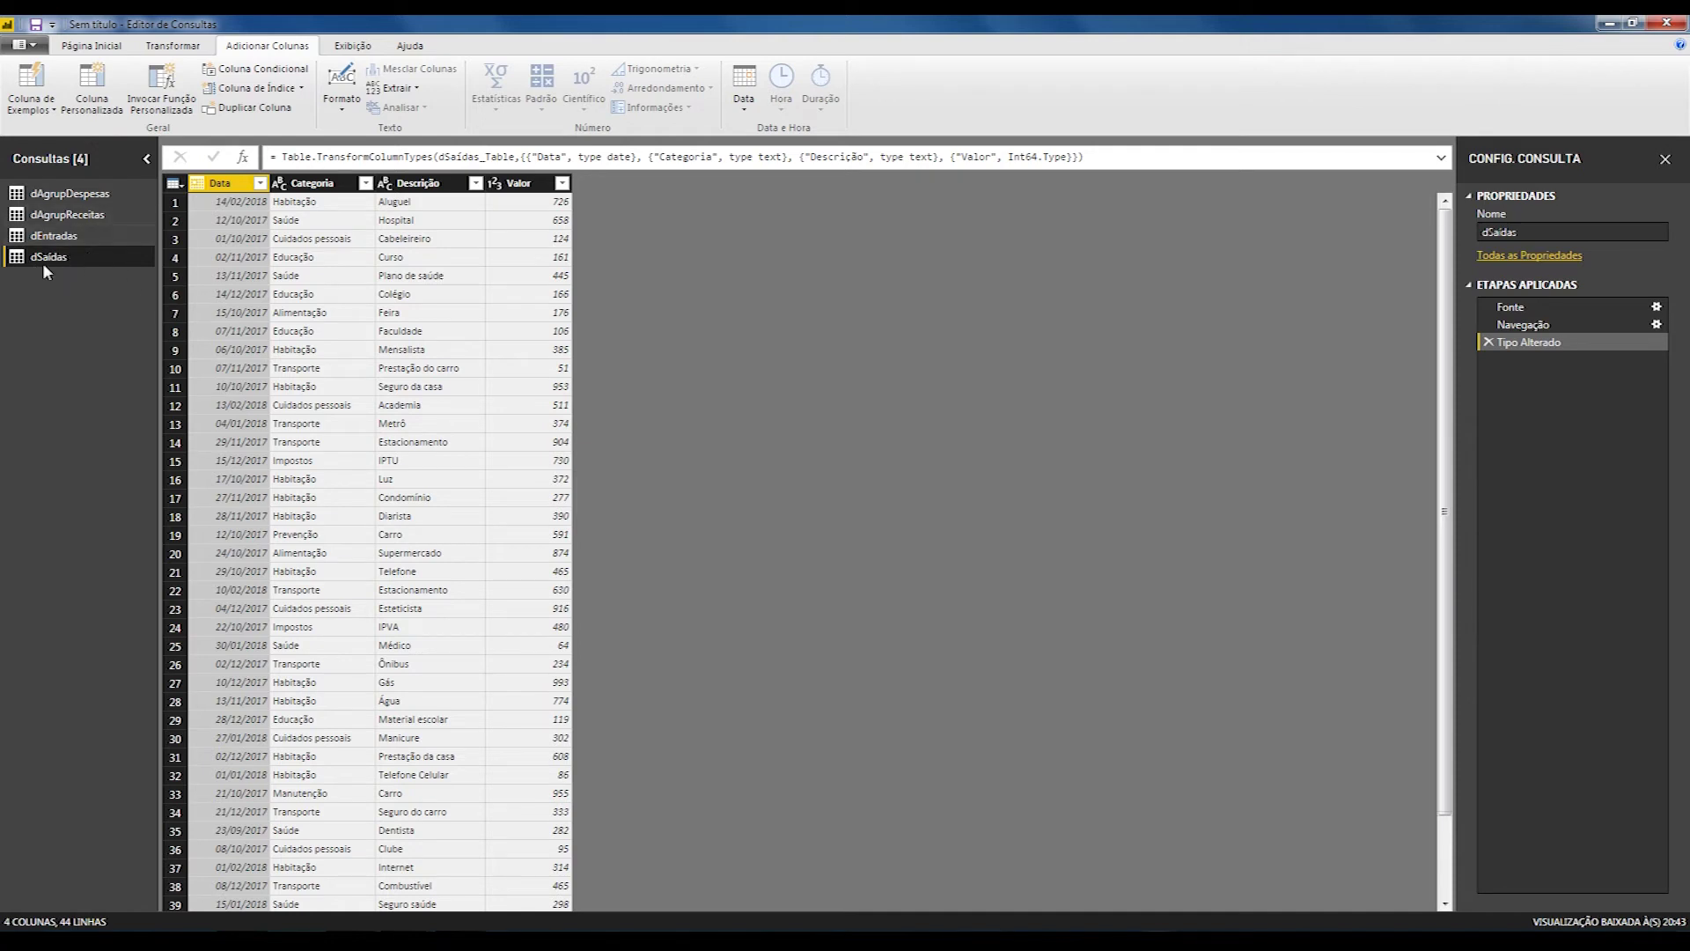
pyautogui.click(519, 183)
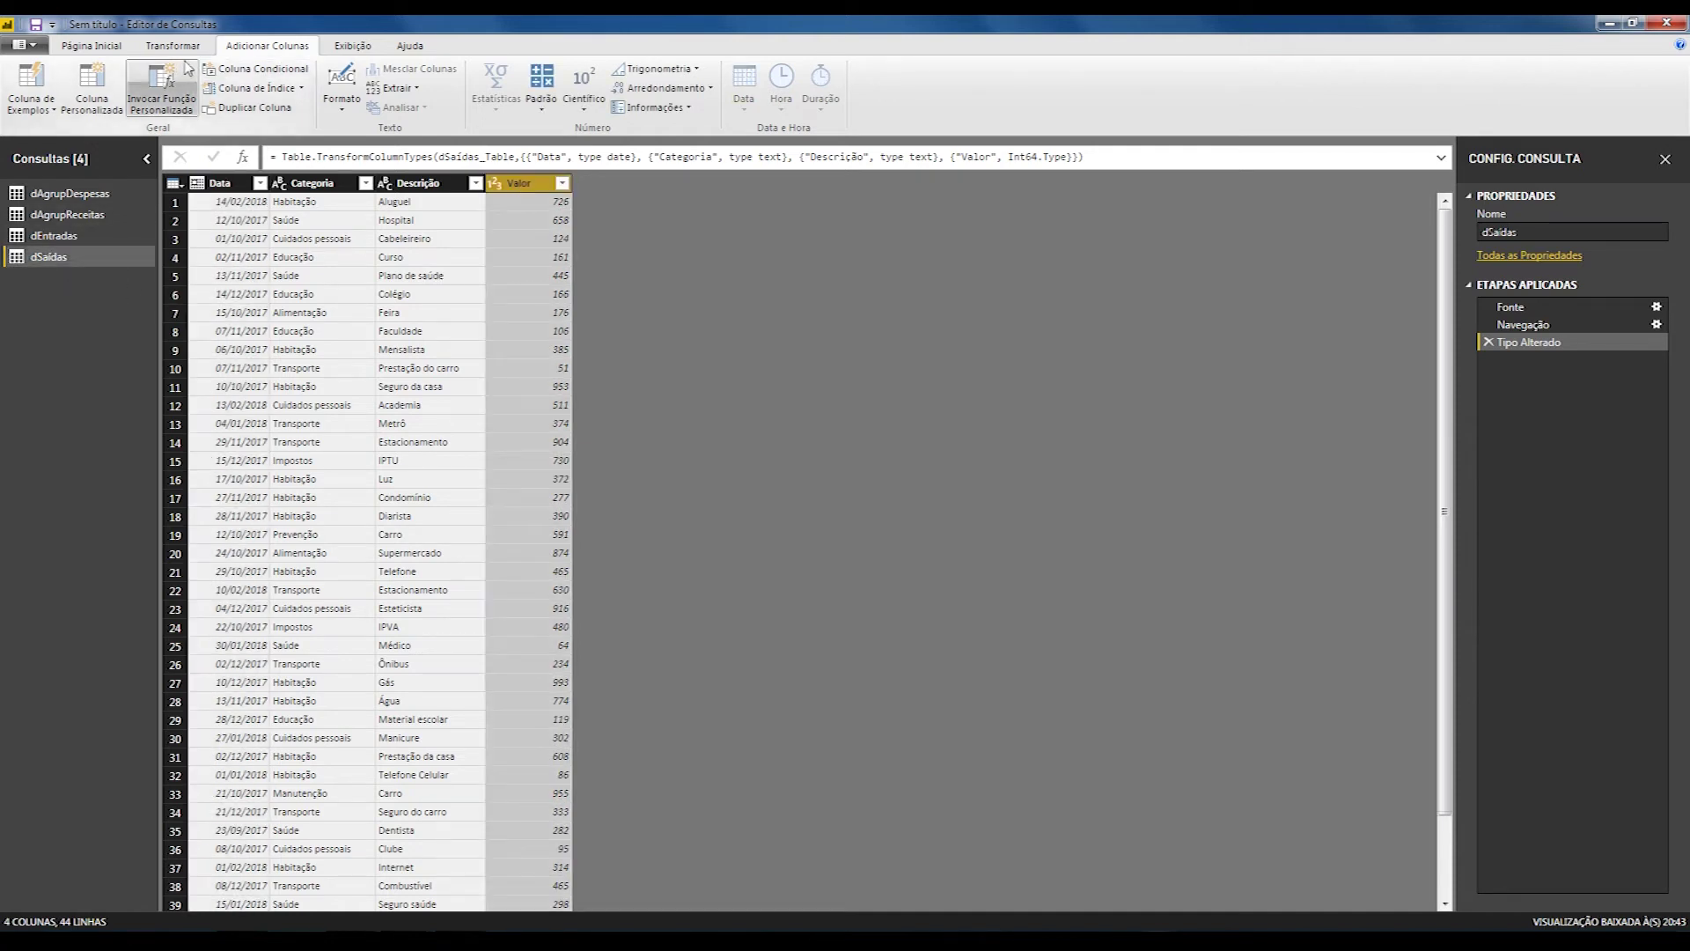
pyautogui.click(92, 45)
pyautogui.click(270, 46)
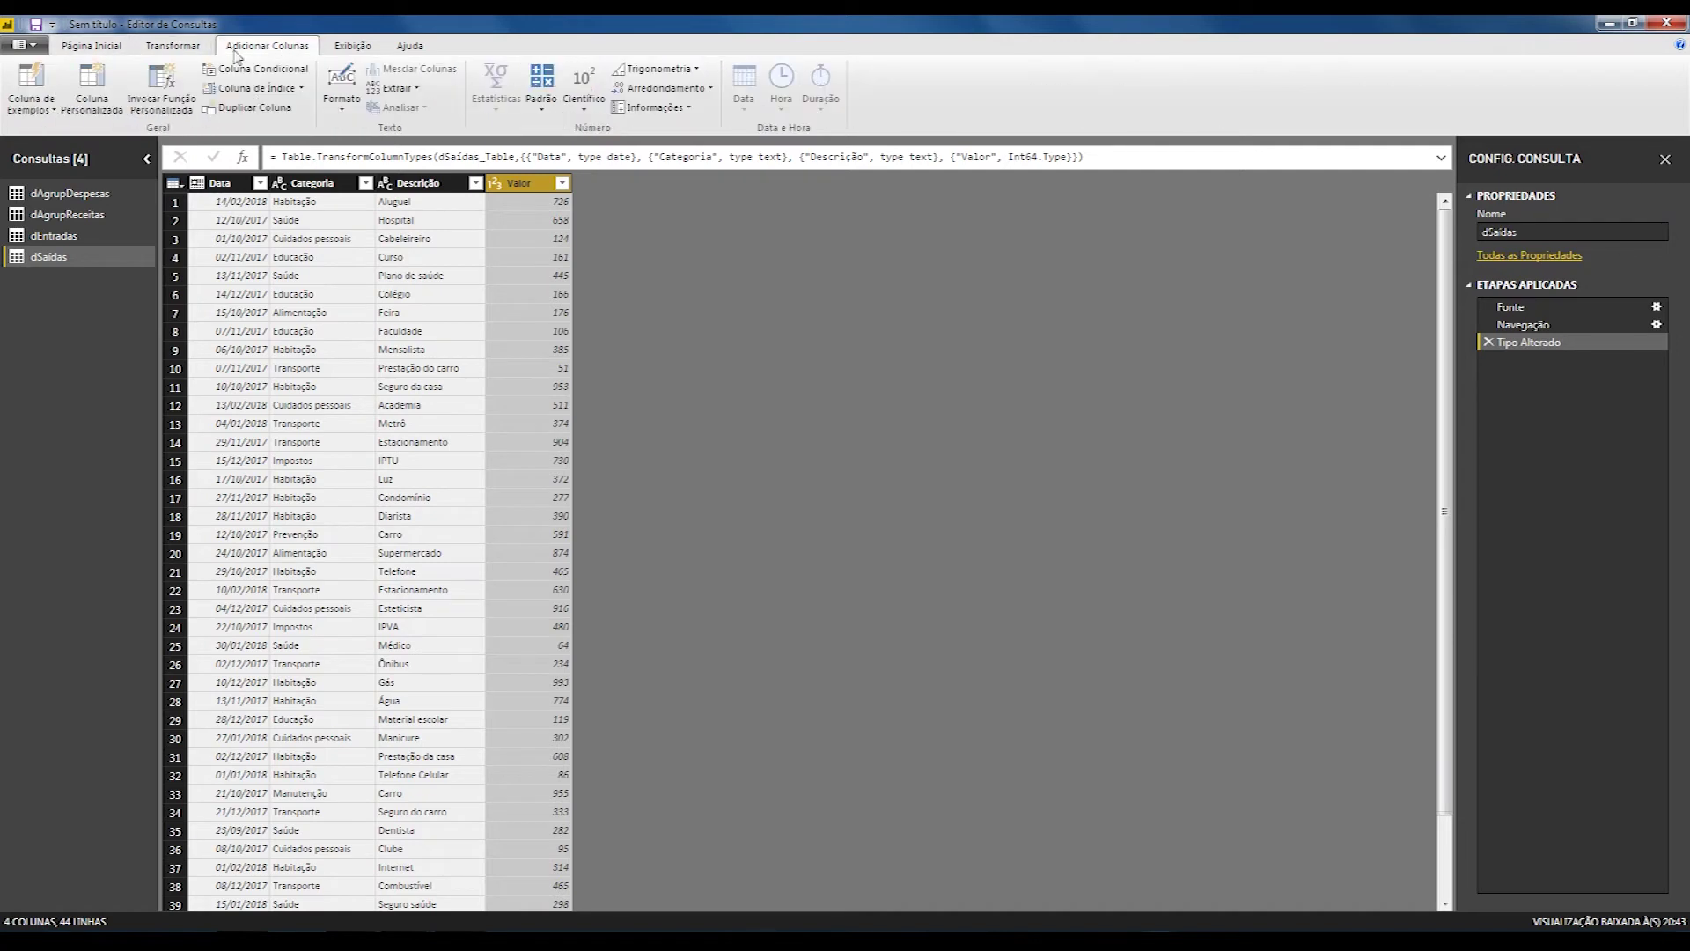
pyautogui.click(91, 88)
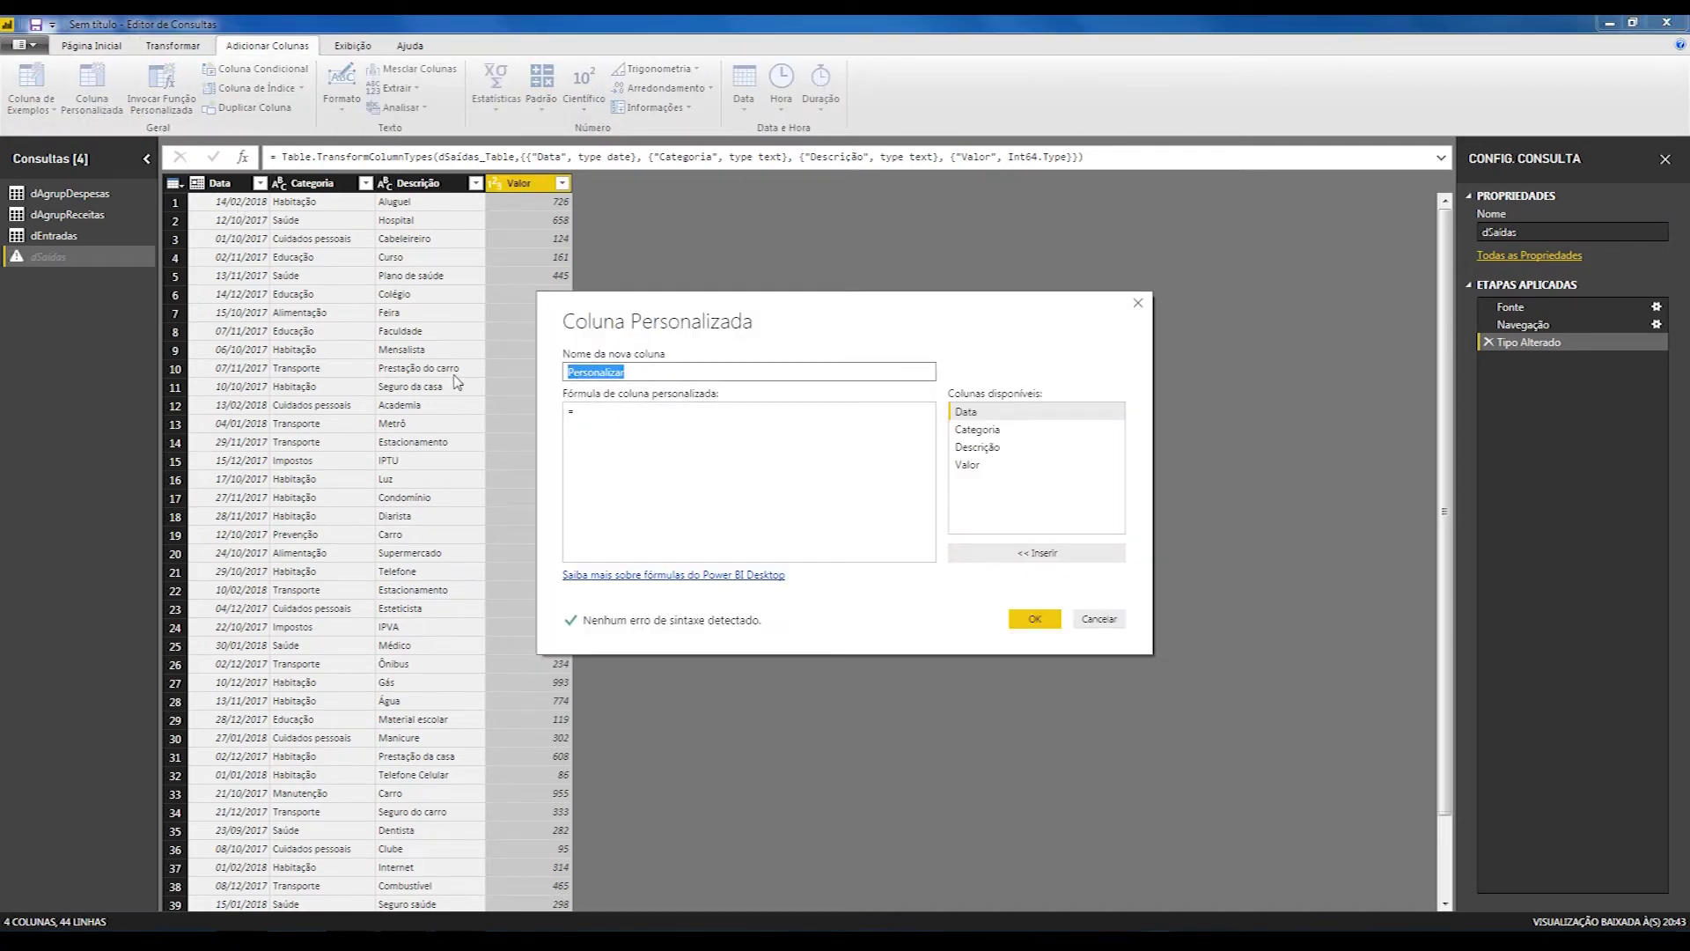
pyautogui.write('Tipo')
pyautogui.press('Tab')
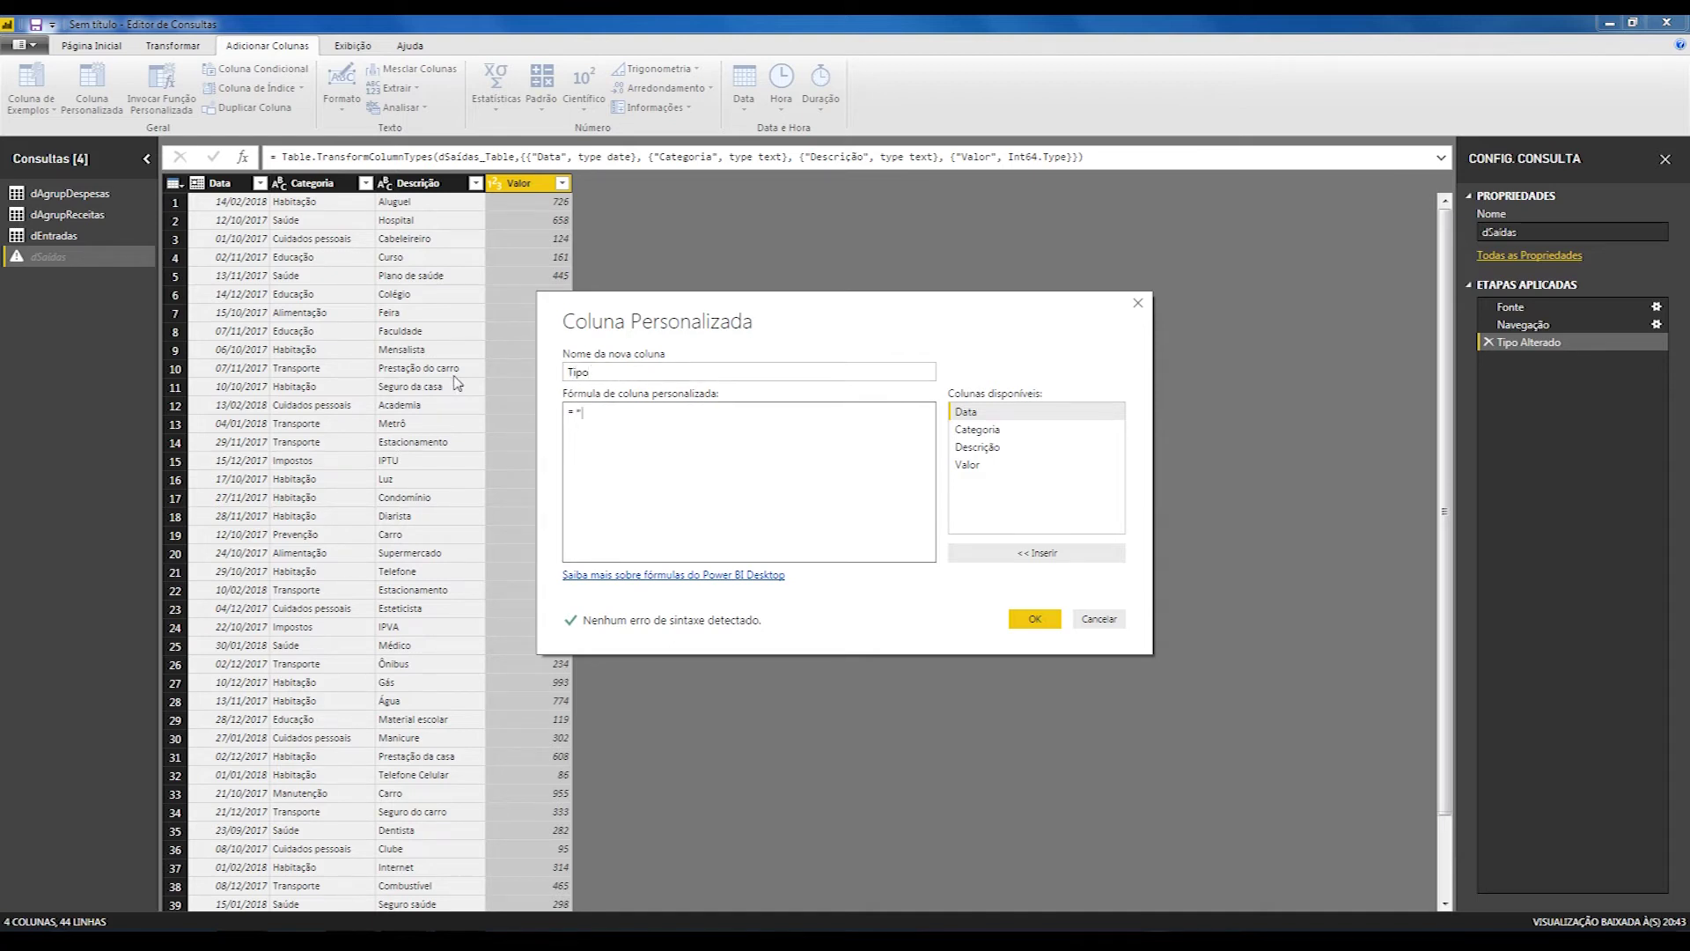
pyautogui.write('"')
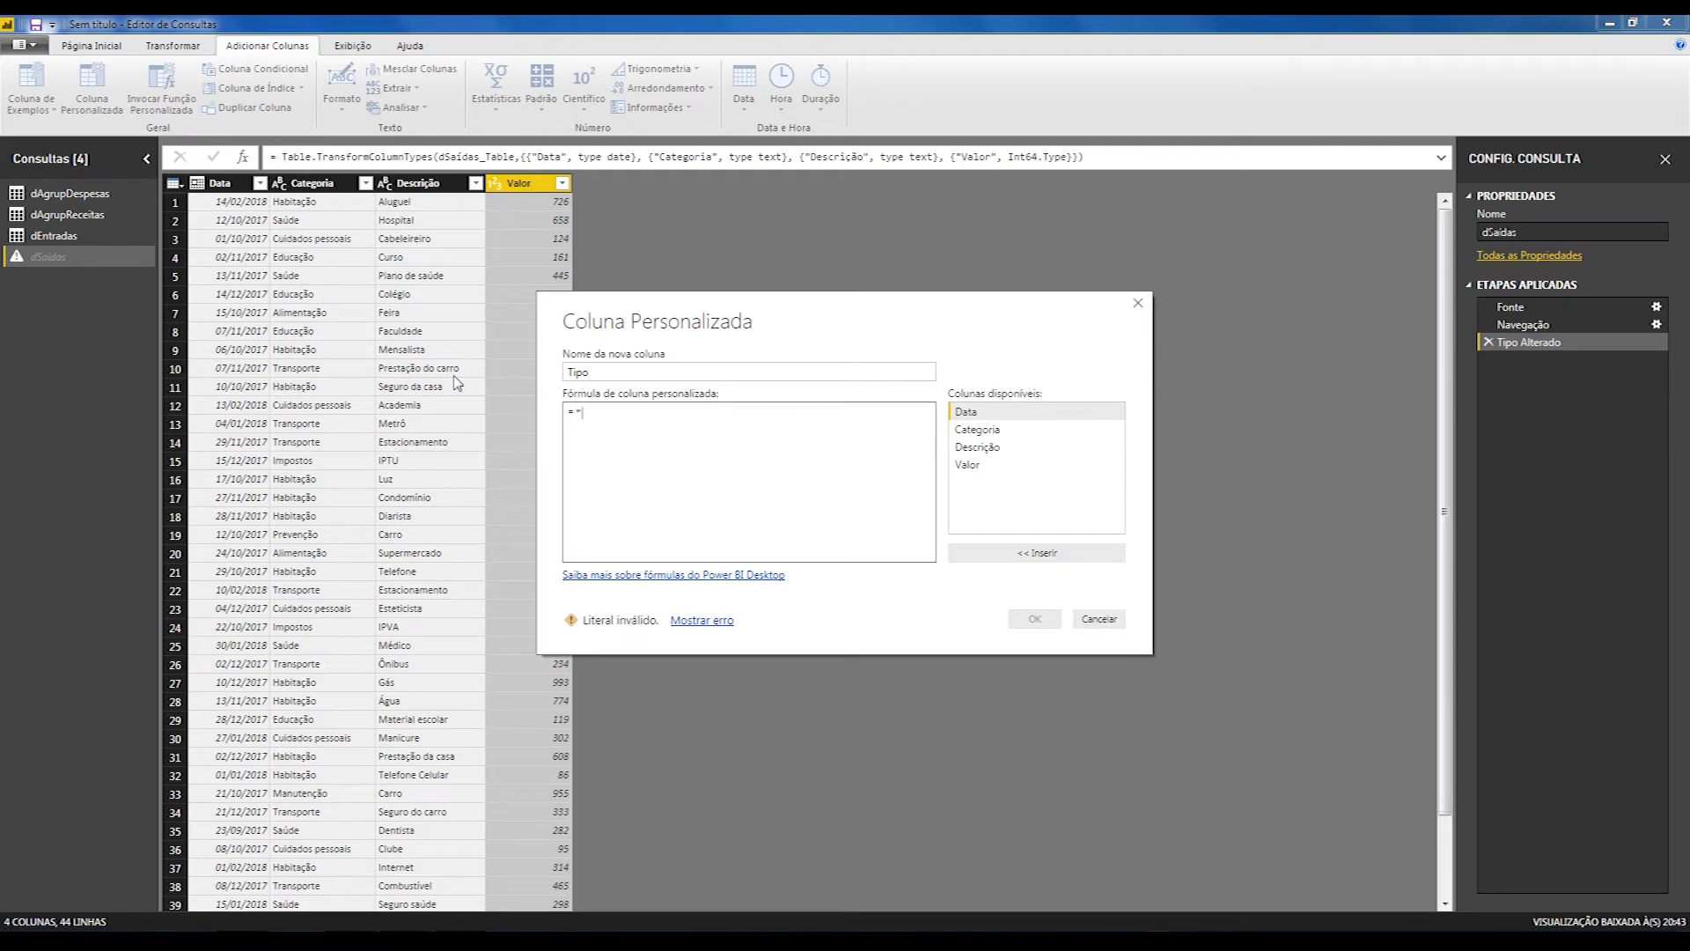
pyautogui.write('Saídas"')
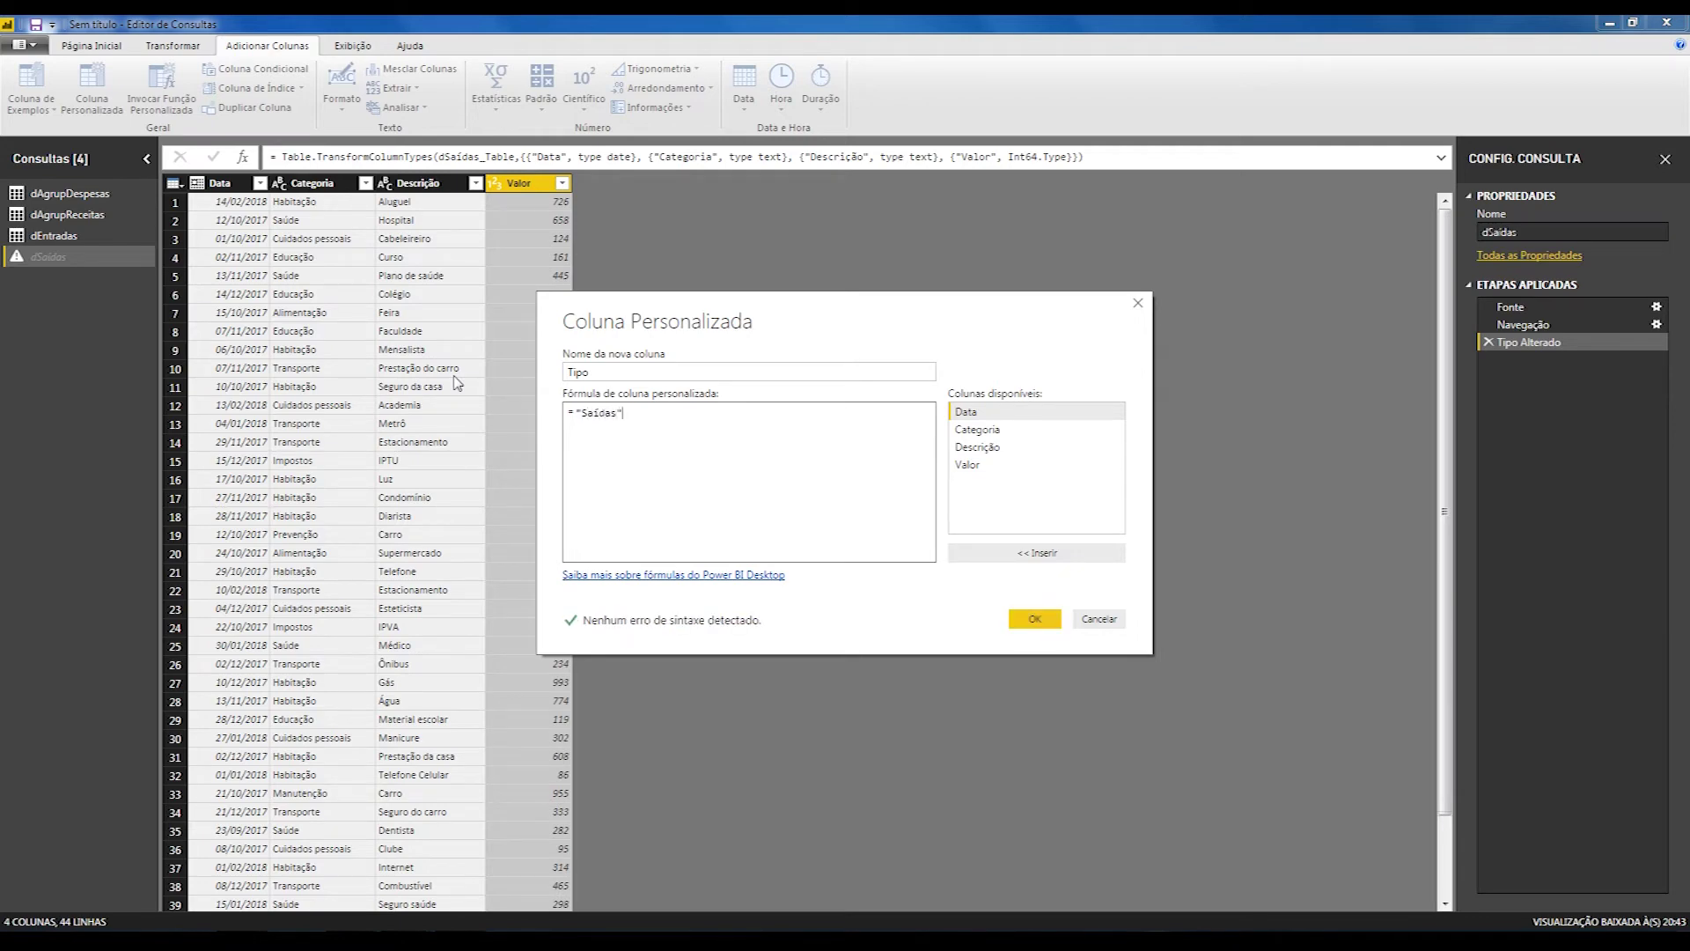
pyautogui.click(1044, 620)
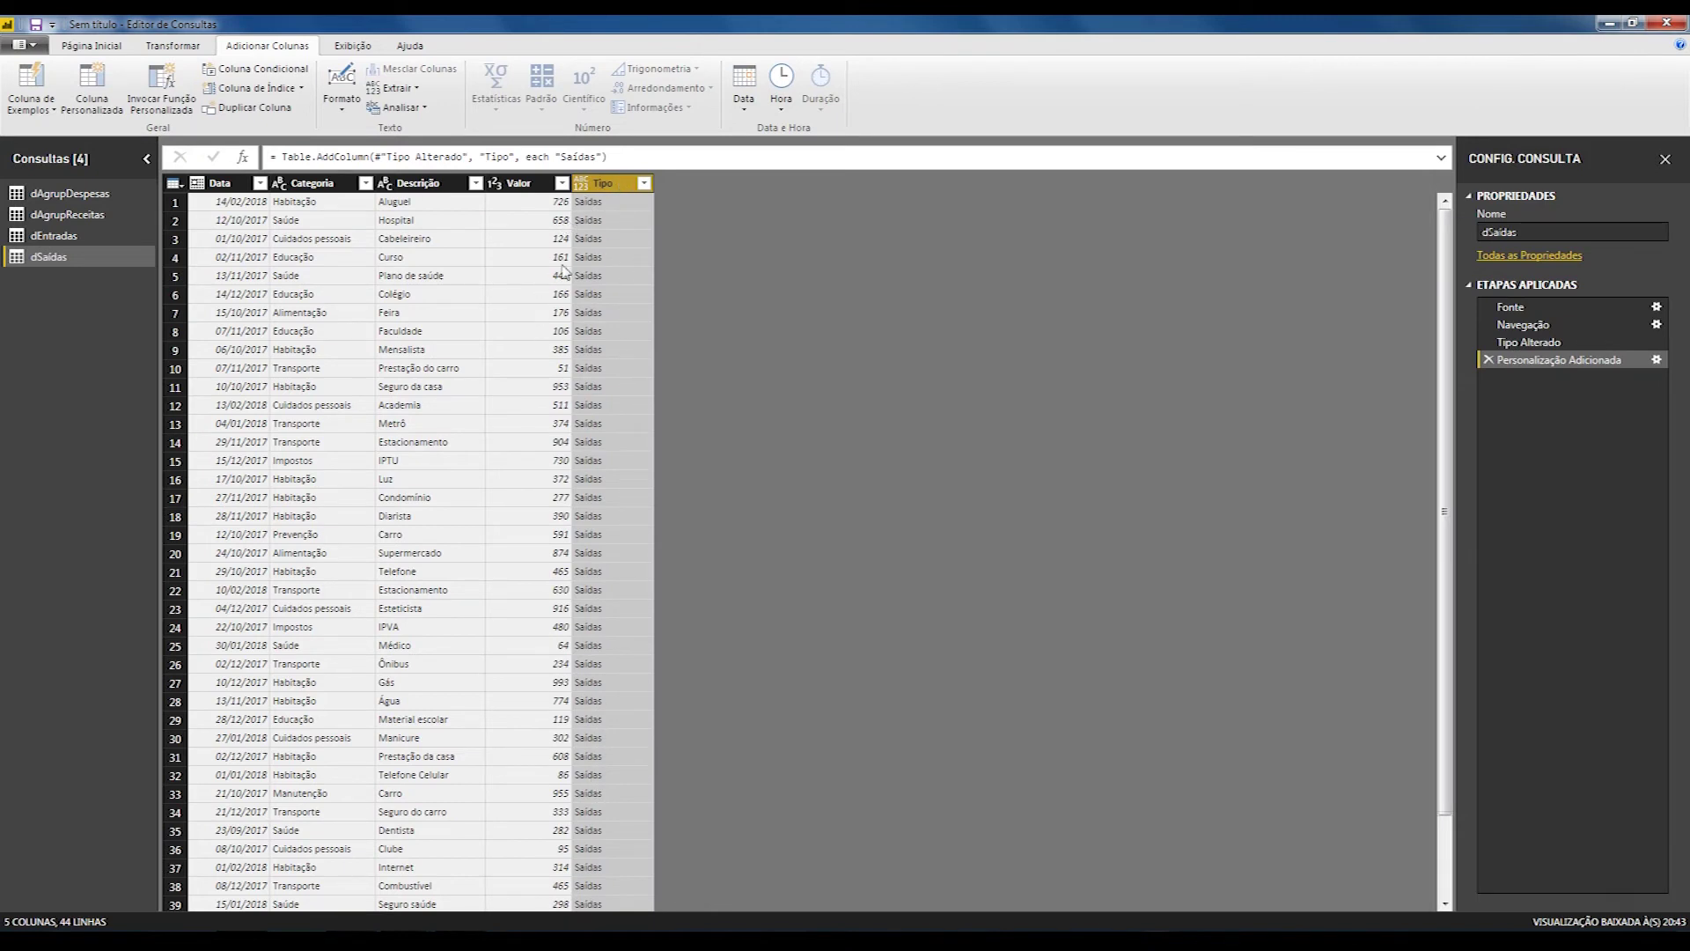
pyautogui.click(582, 183)
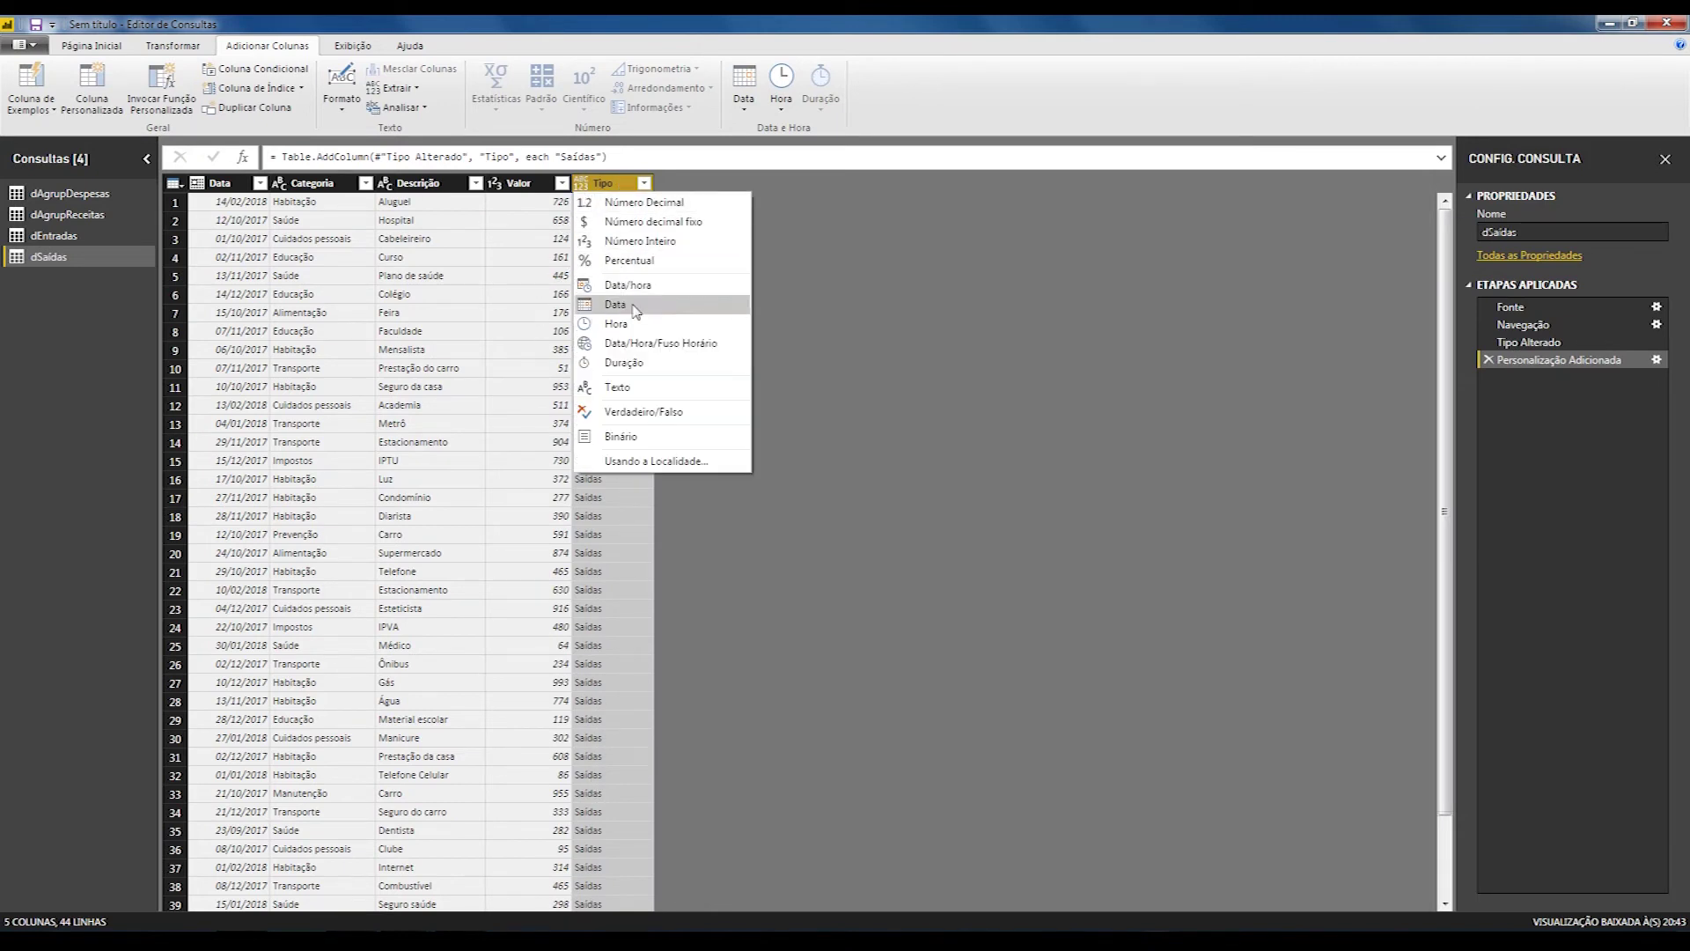
pyautogui.click(638, 391)
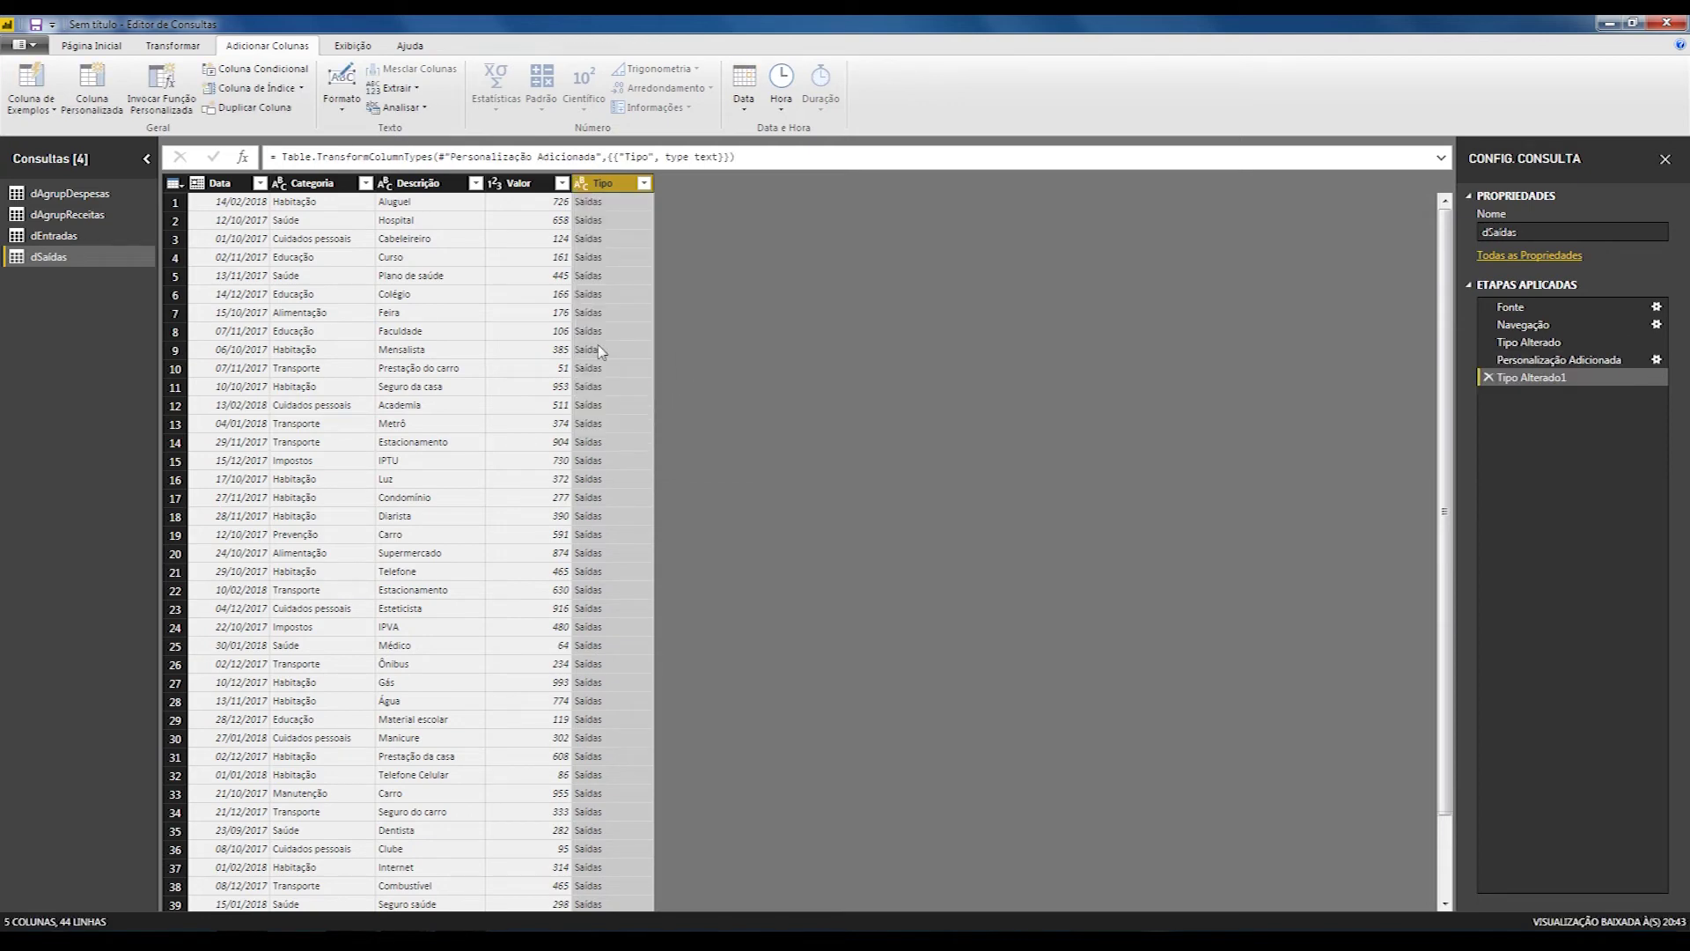
# - Add a custom column named Tipo with the formula "Entradas" to the dEntradas query
pyautogui.click(63, 239)
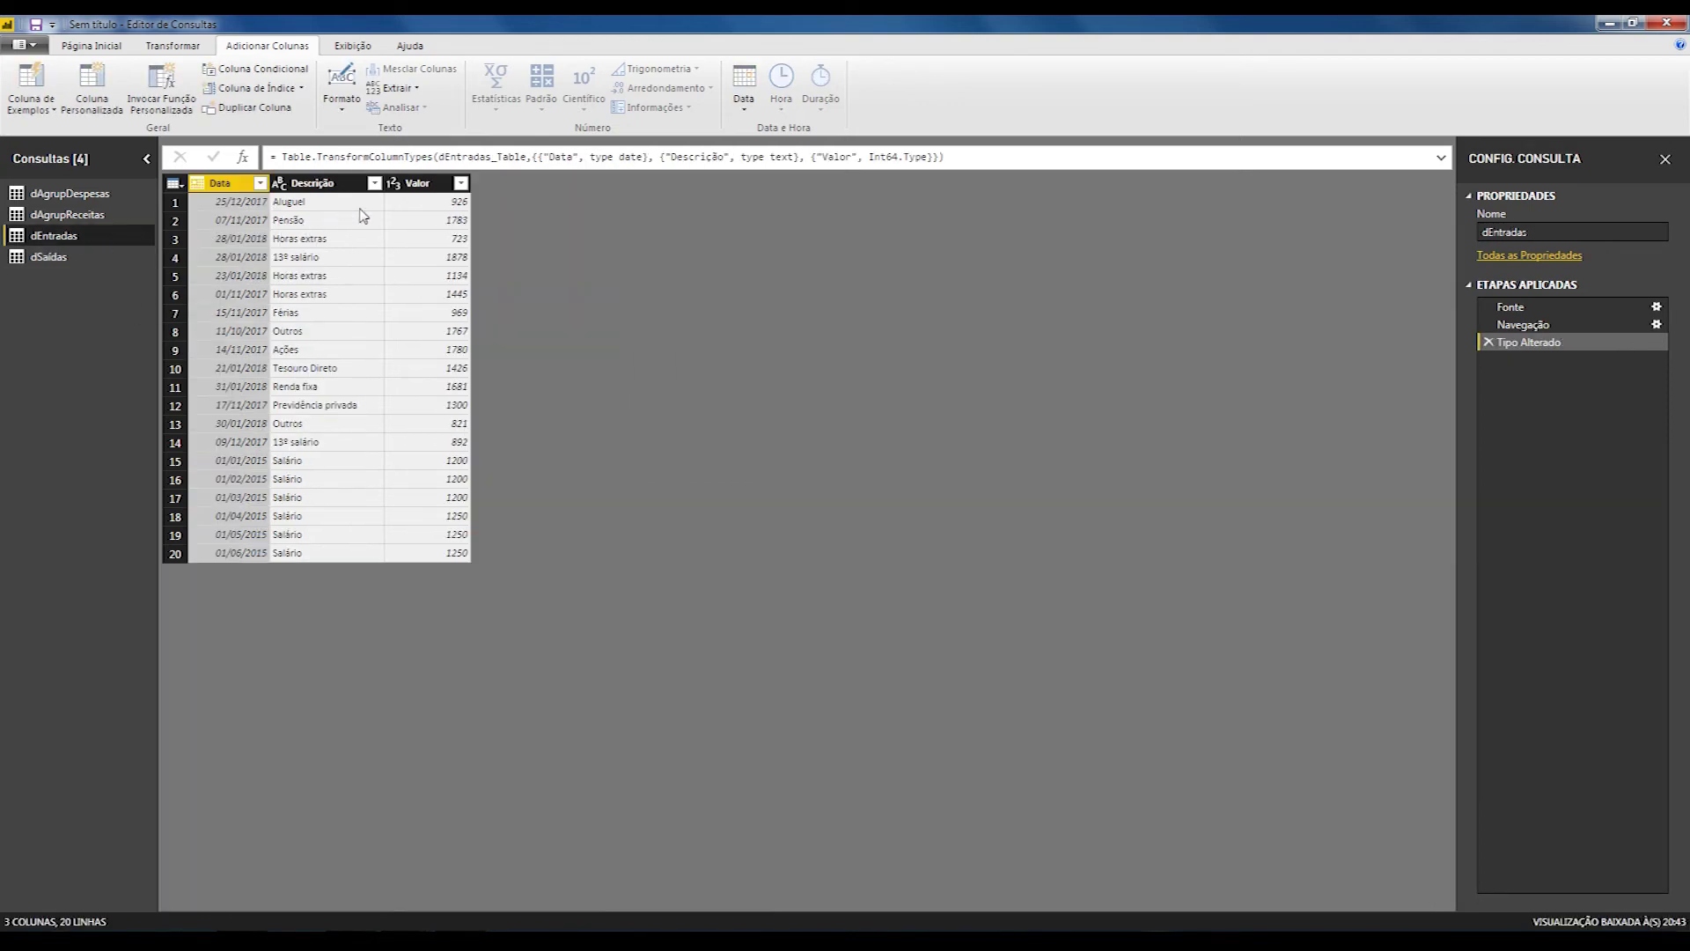
pyautogui.click(425, 184)
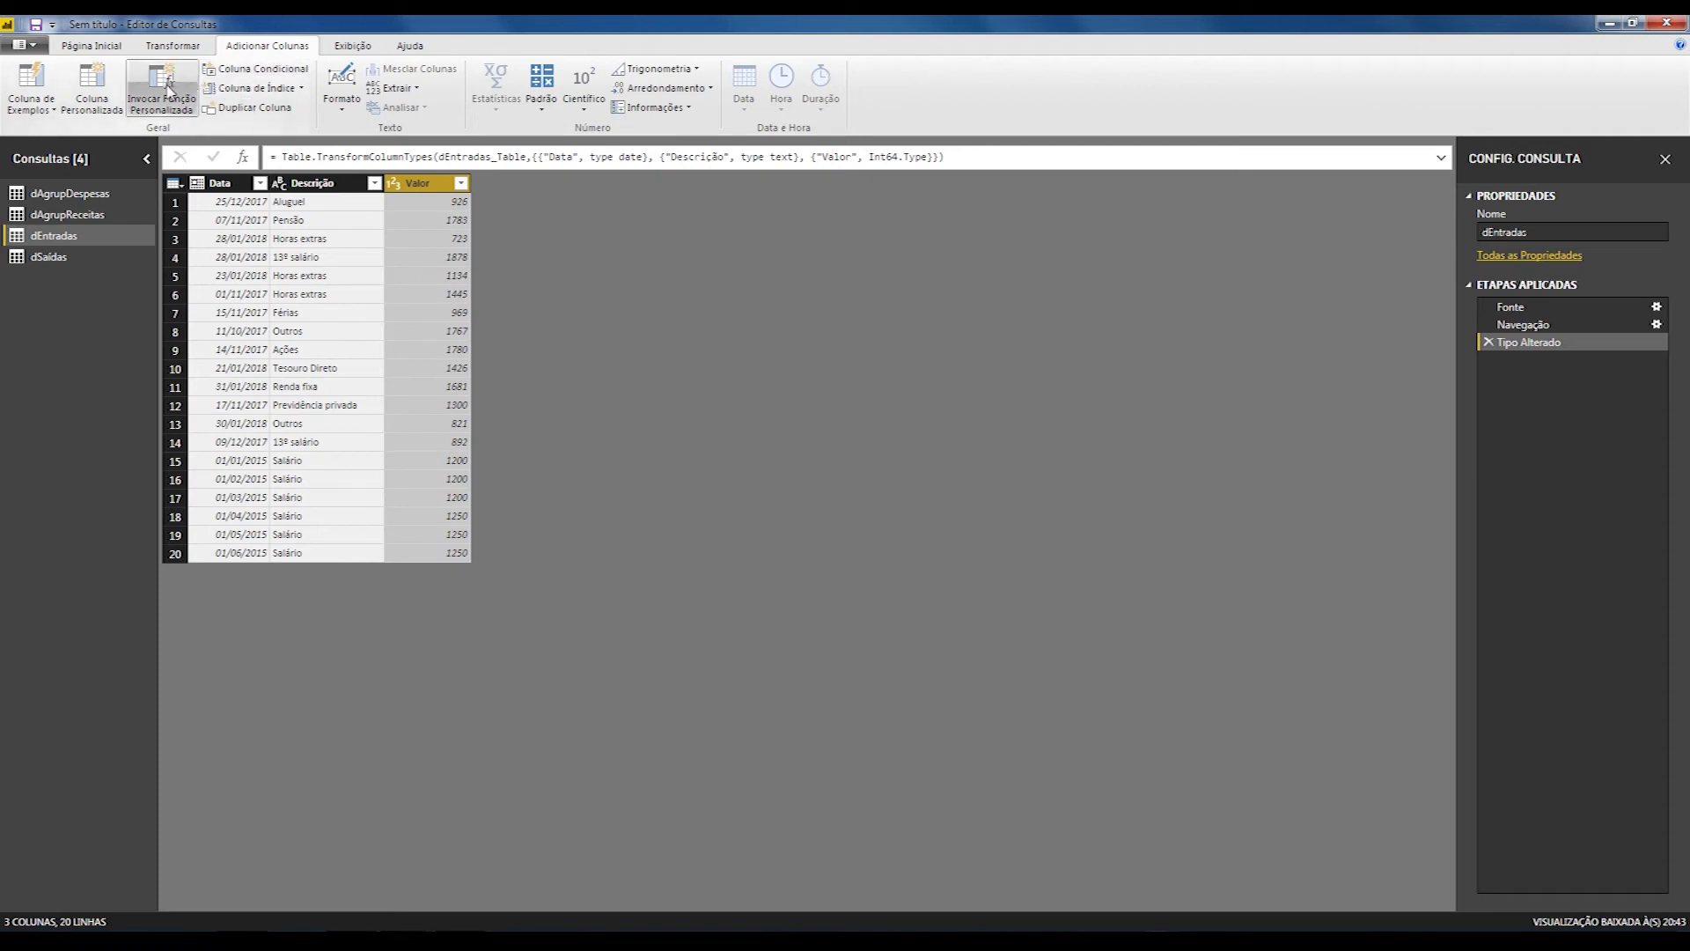
pyautogui.click(105, 96)
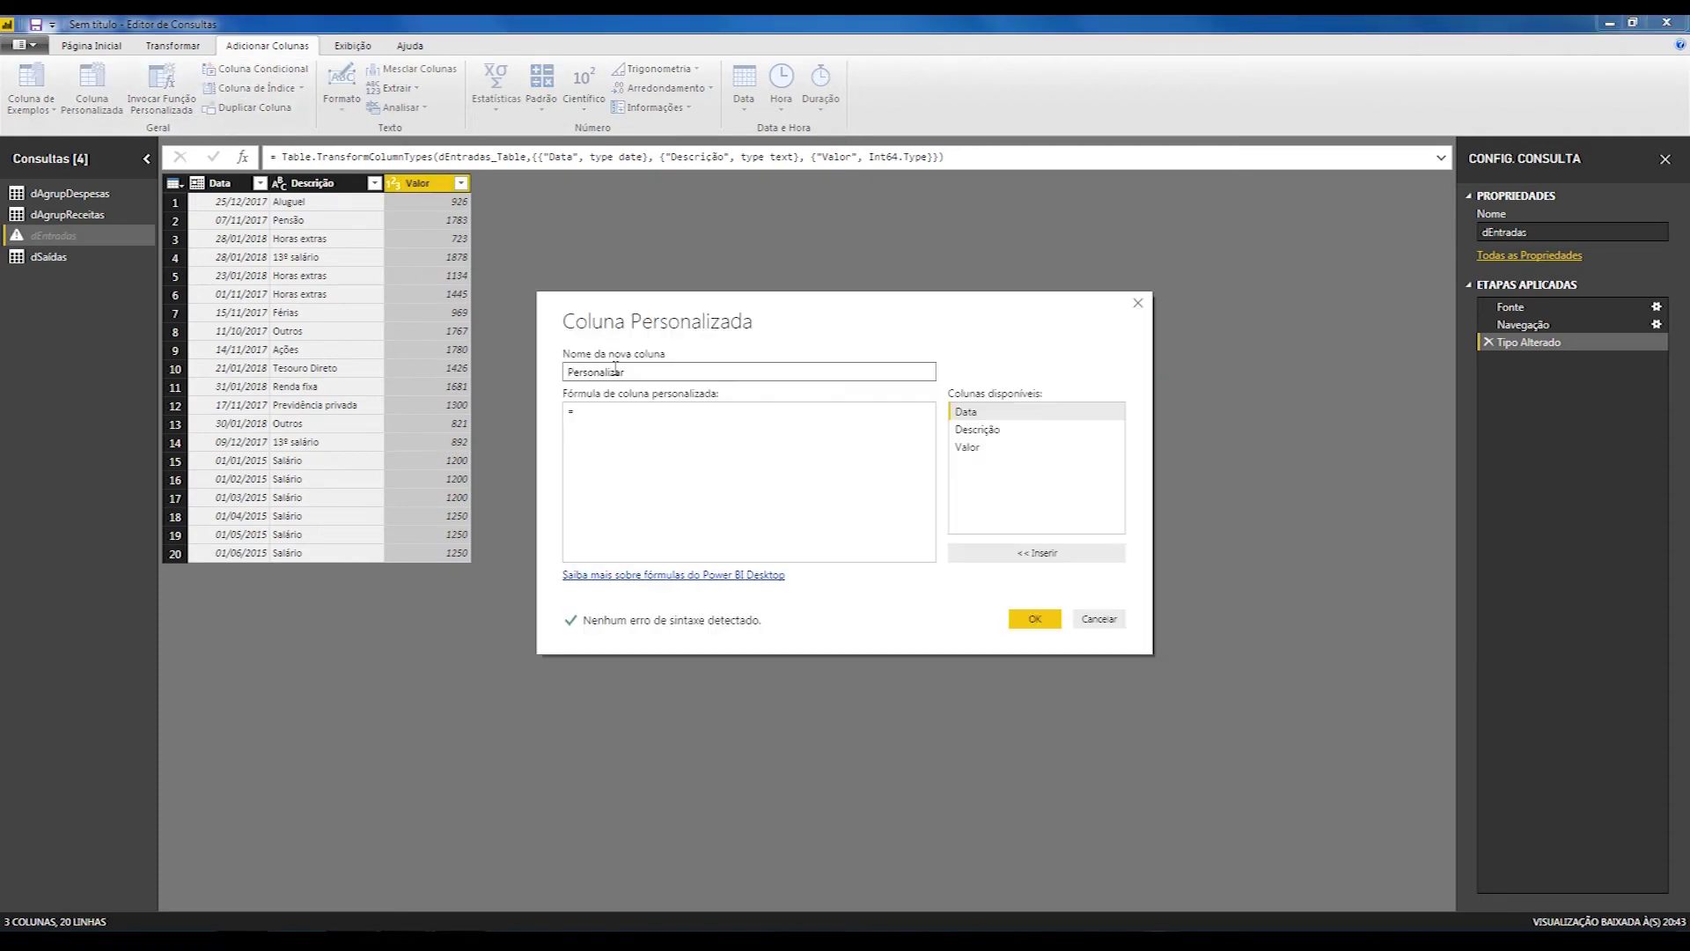
pyautogui.write('Tipo')
pyautogui.press('Tab')
pyautogui.write('"')
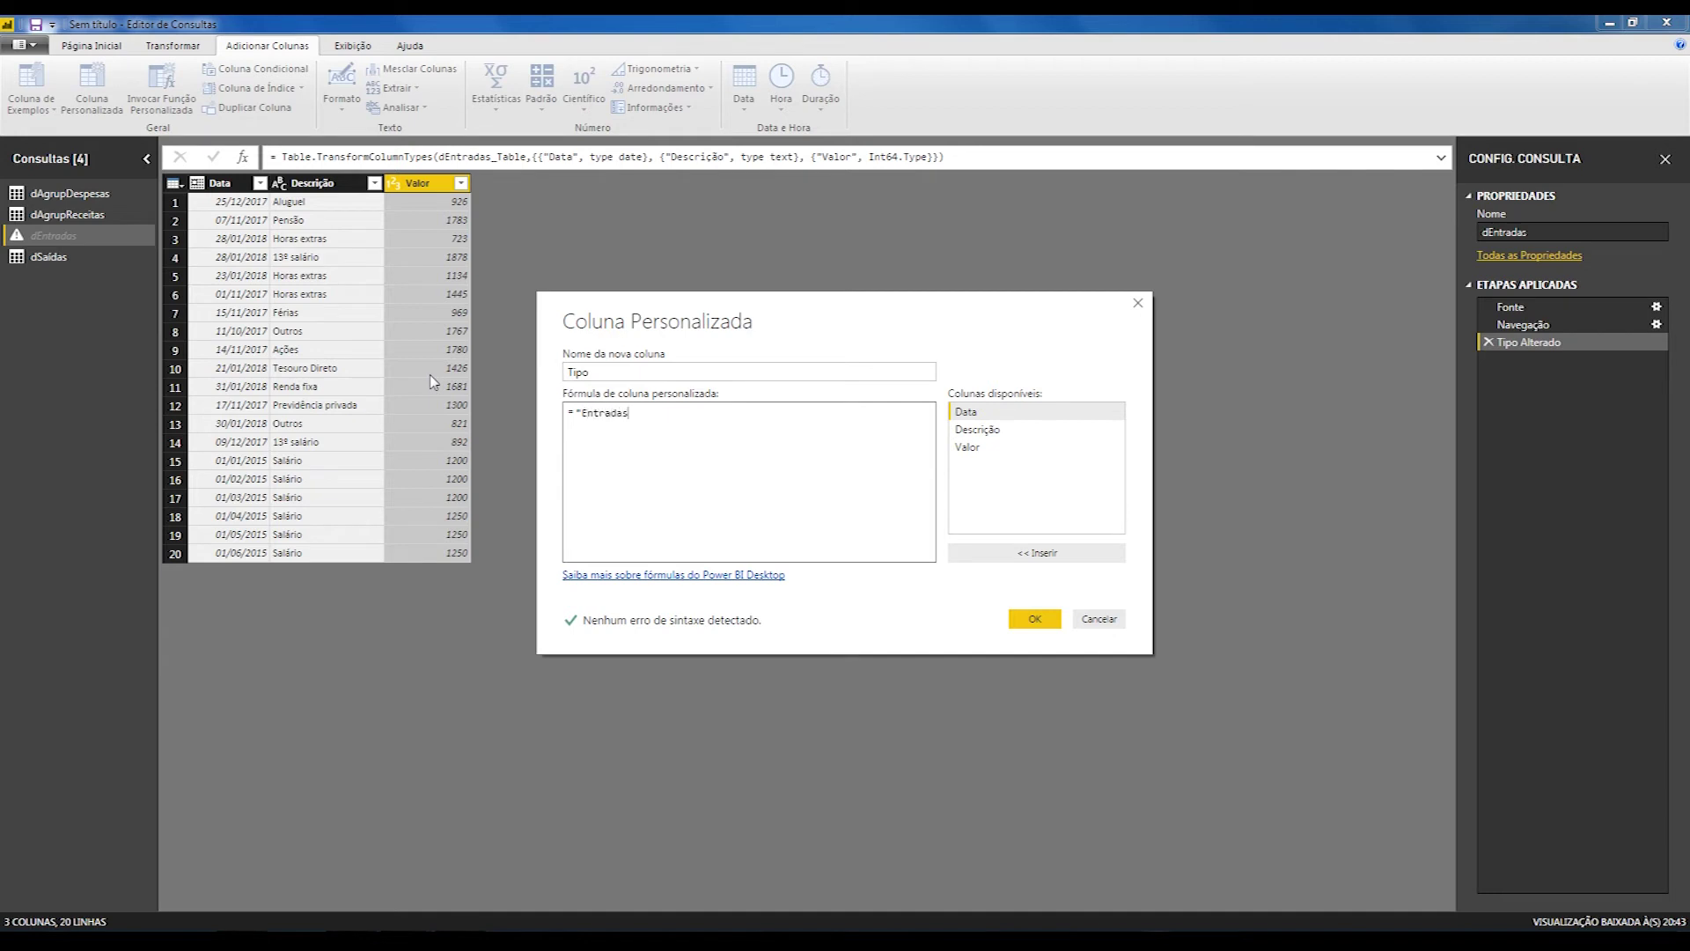
pyautogui.click(1028, 617)
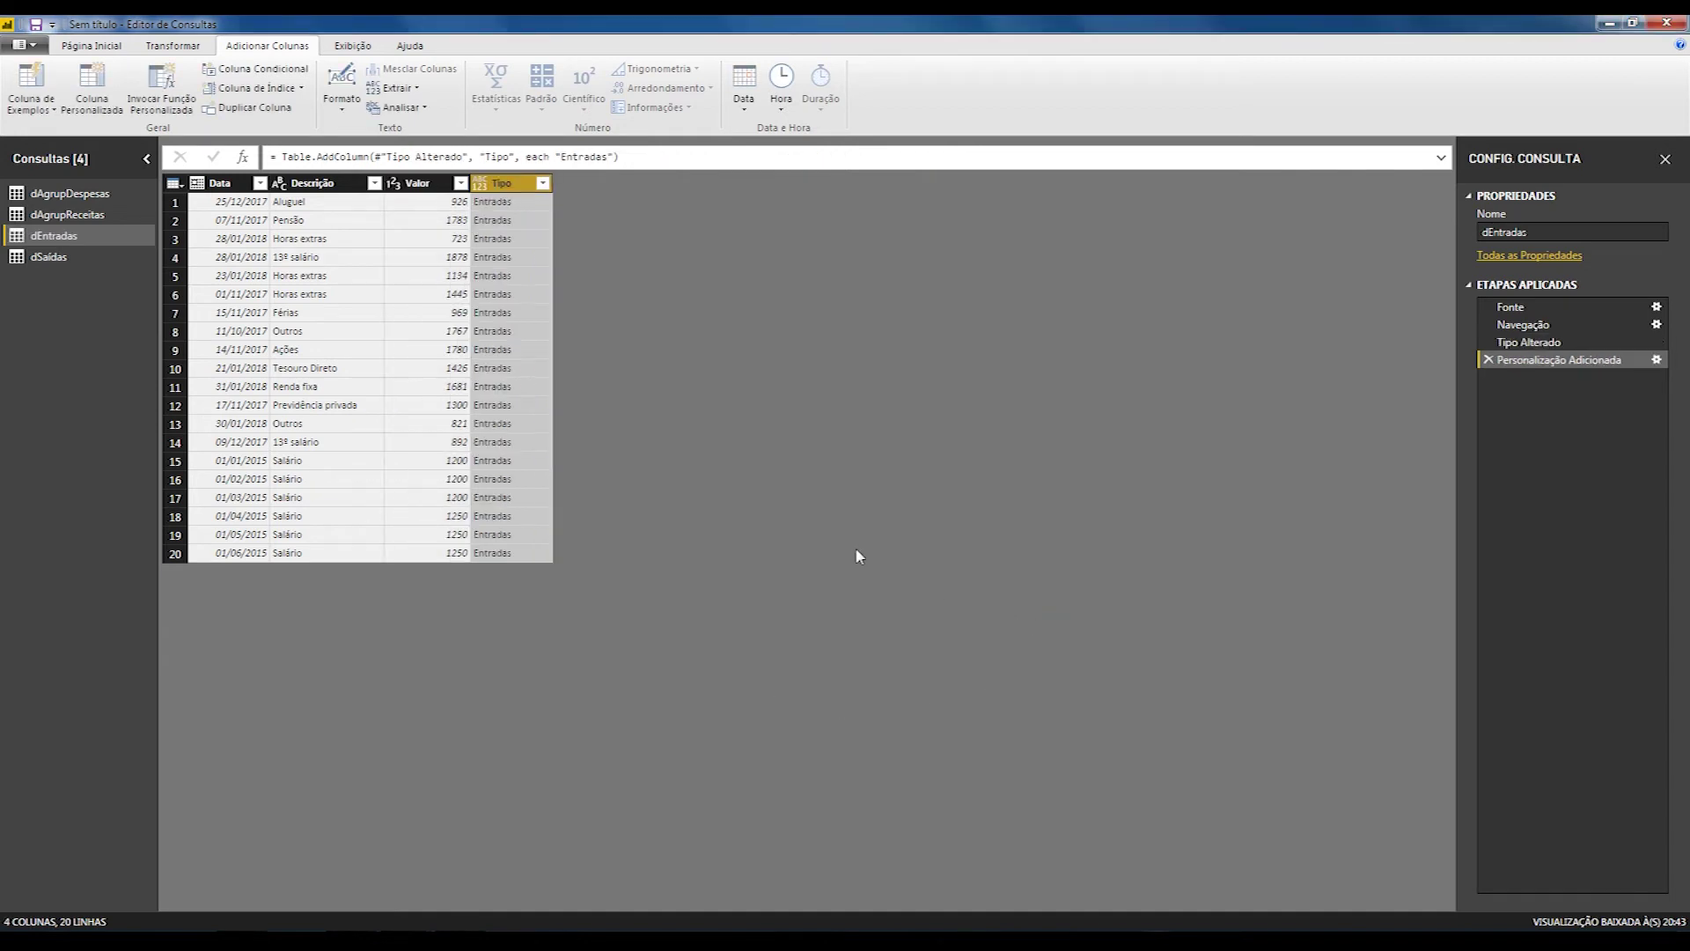
# - Compare the column order of dSaídas and dEntradas, and move the Categoria column of dSaídas to the end, after Tipo
pyautogui.click(72, 257)
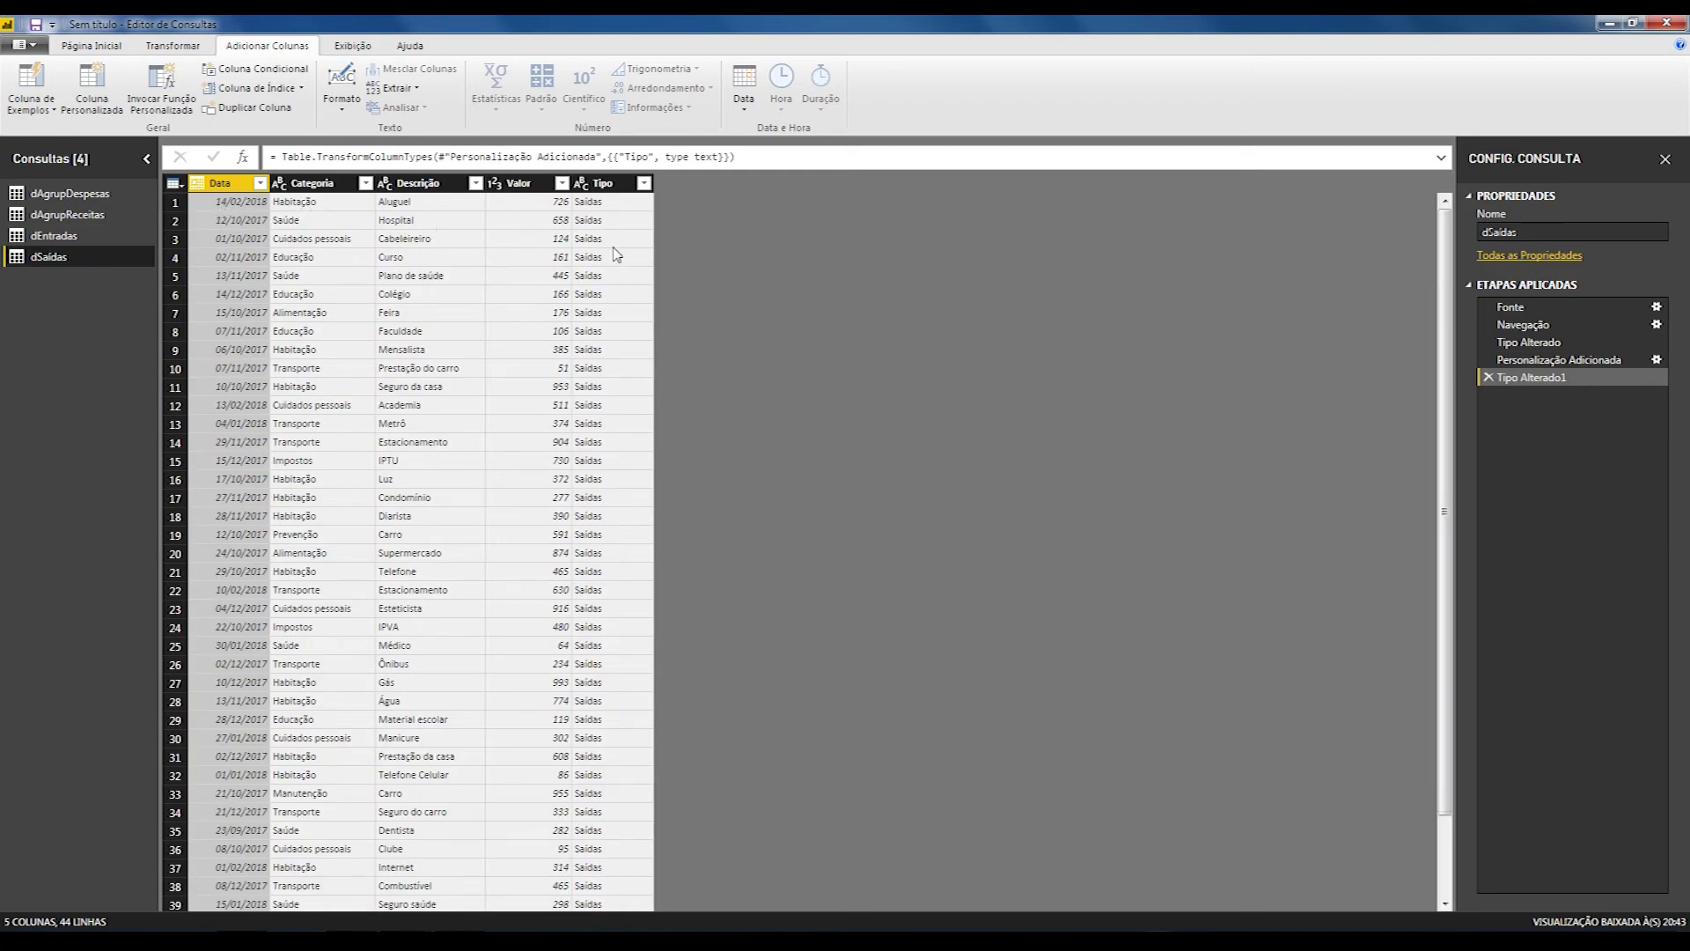
pyautogui.click(88, 234)
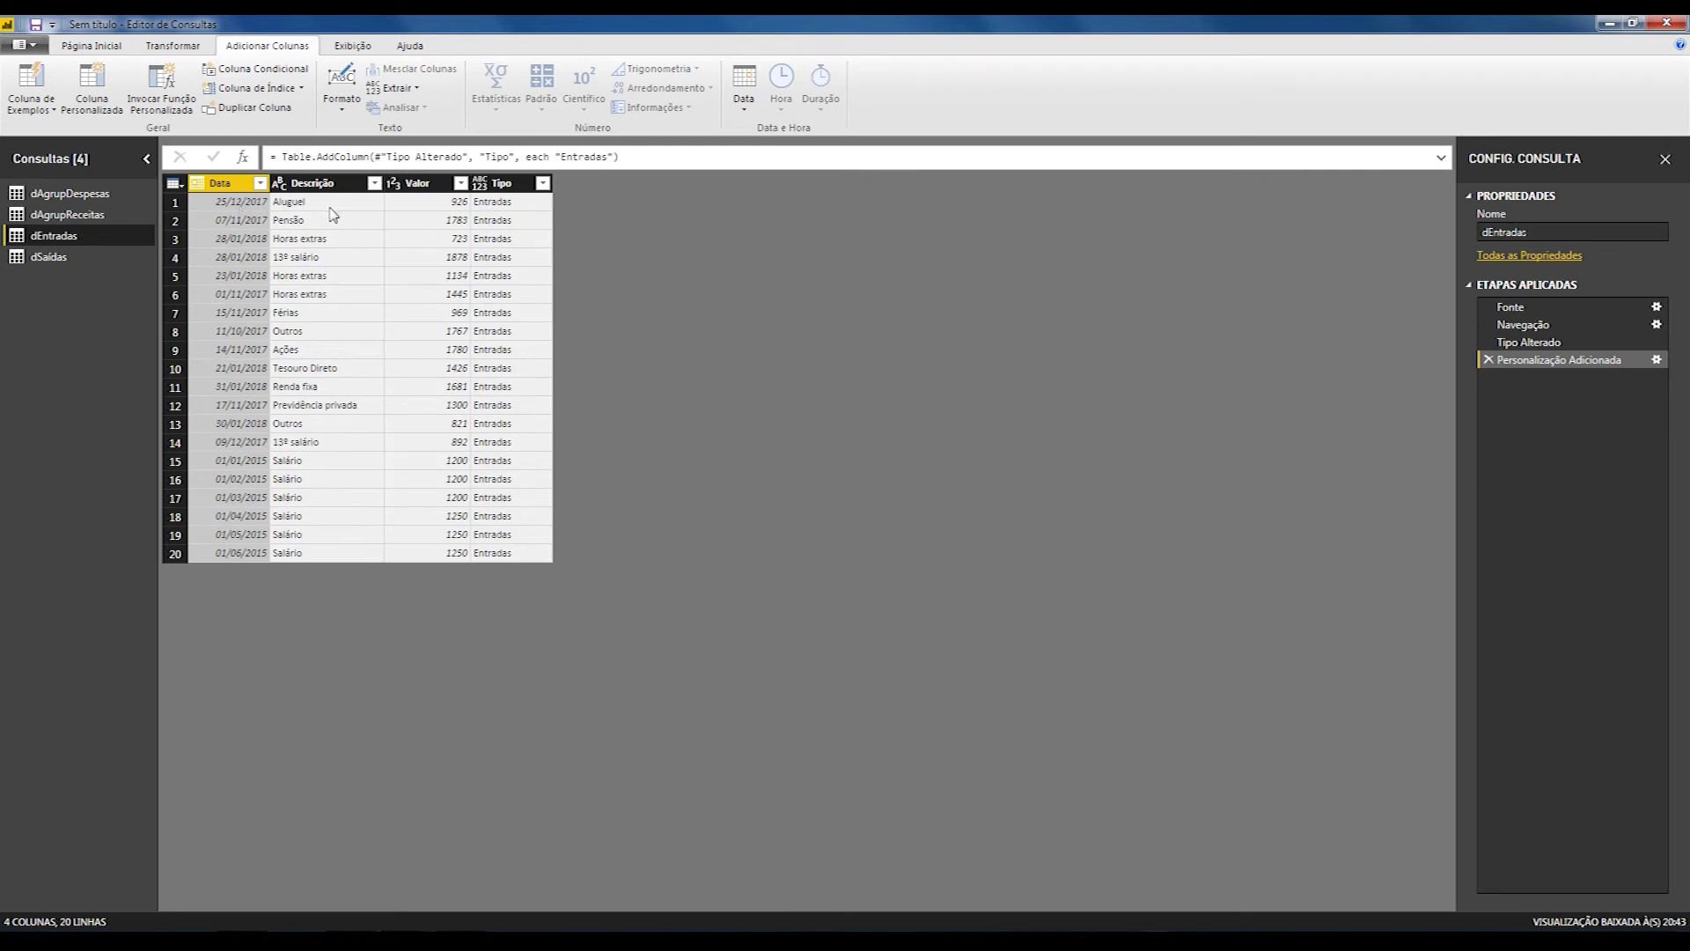
pyautogui.click(65, 255)
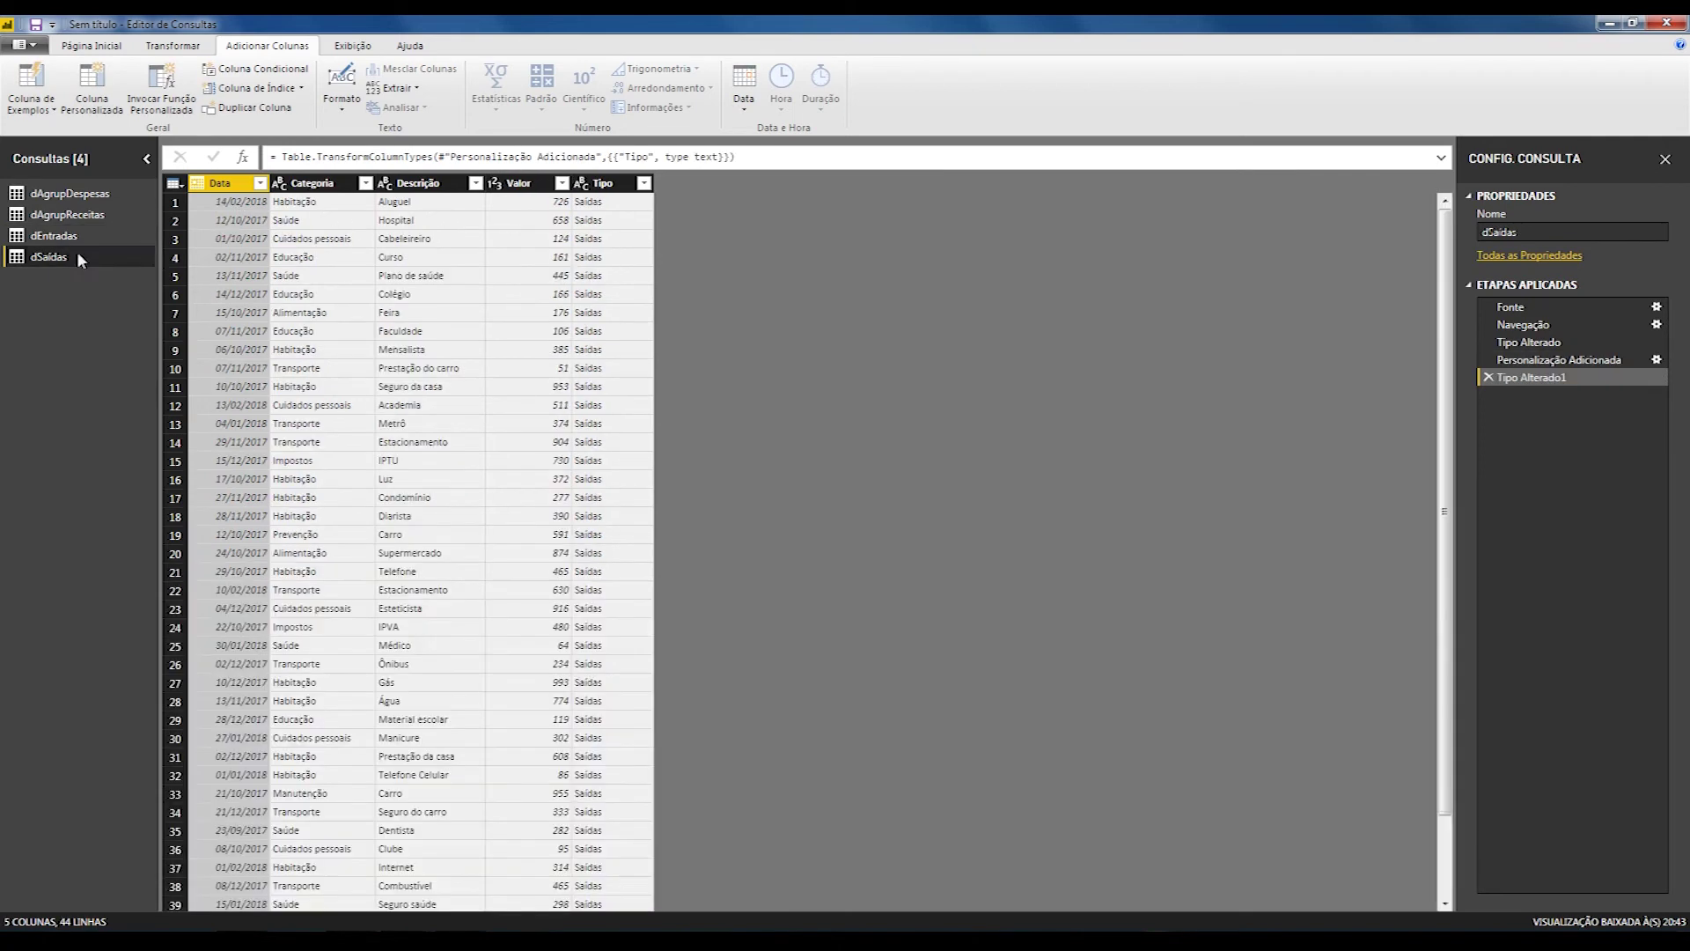
pyautogui.moveTo(312, 182); pyautogui.dragTo(662, 195)
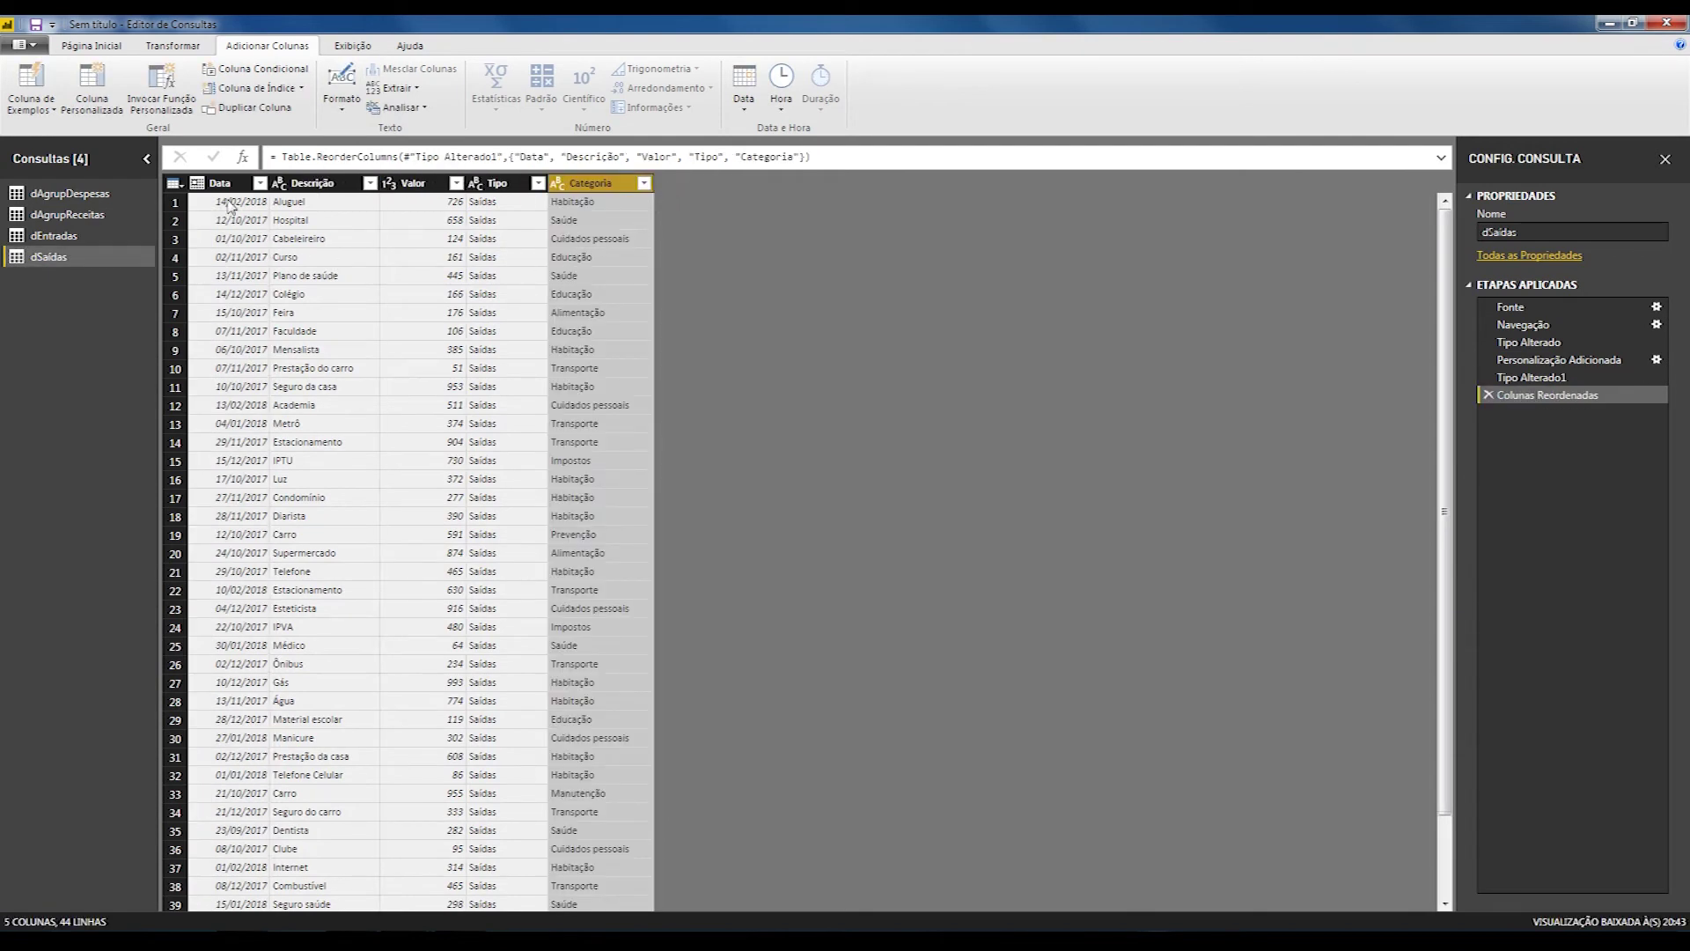
pyautogui.click(80, 240)
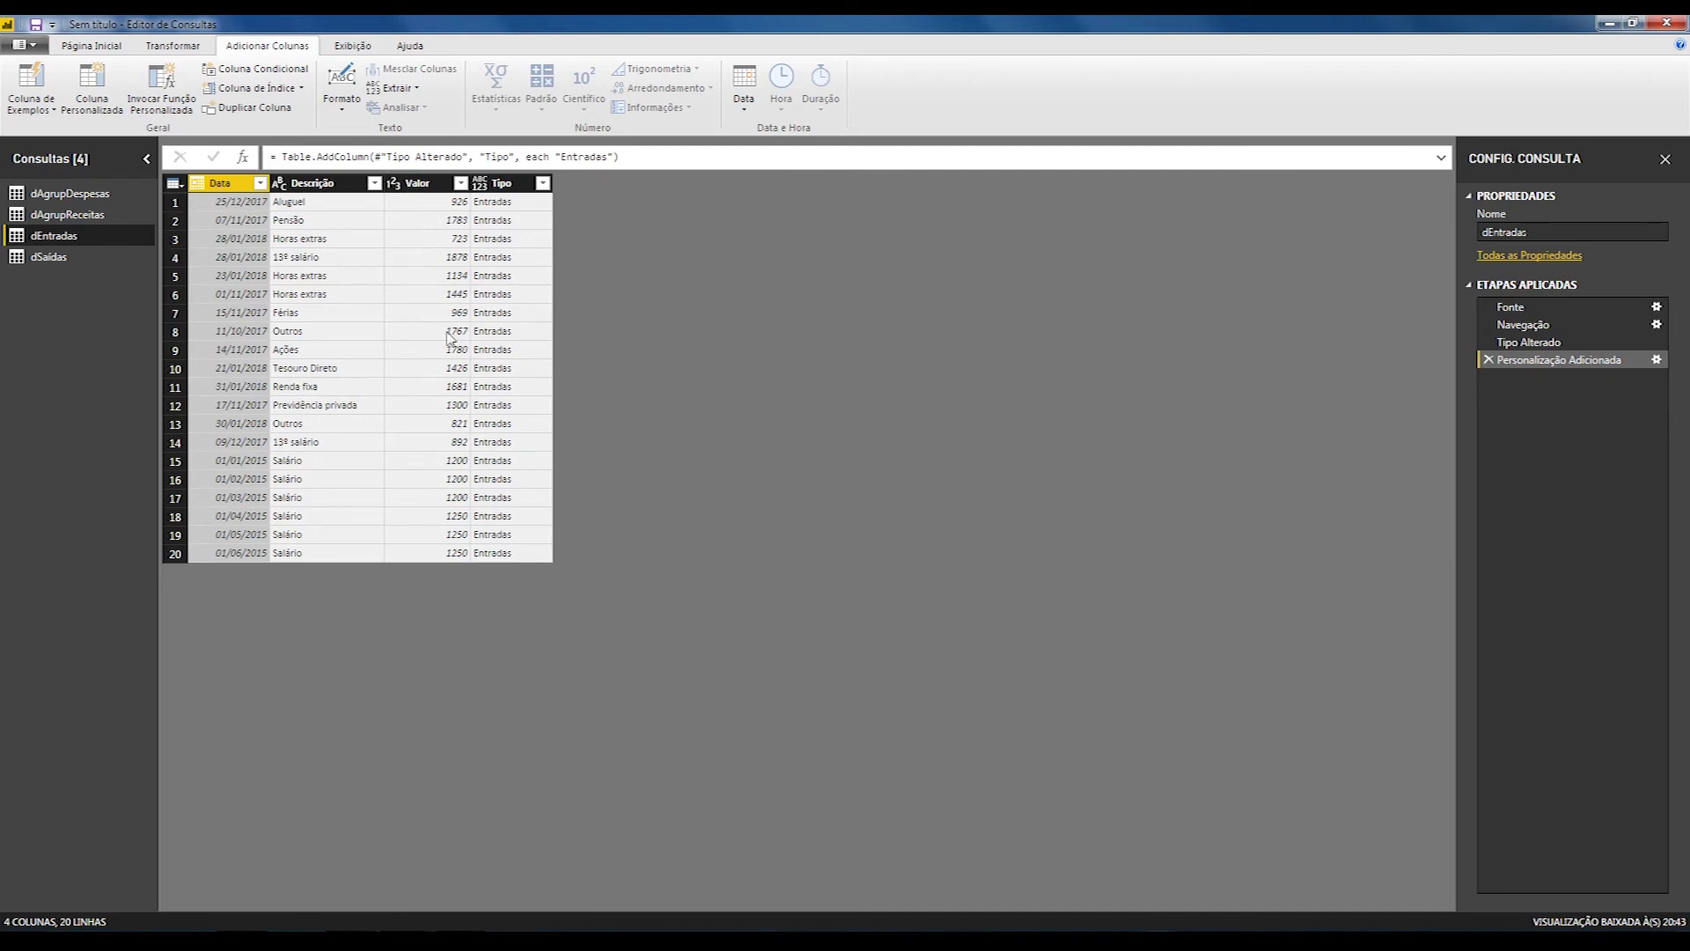
pyautogui.click(57, 257)
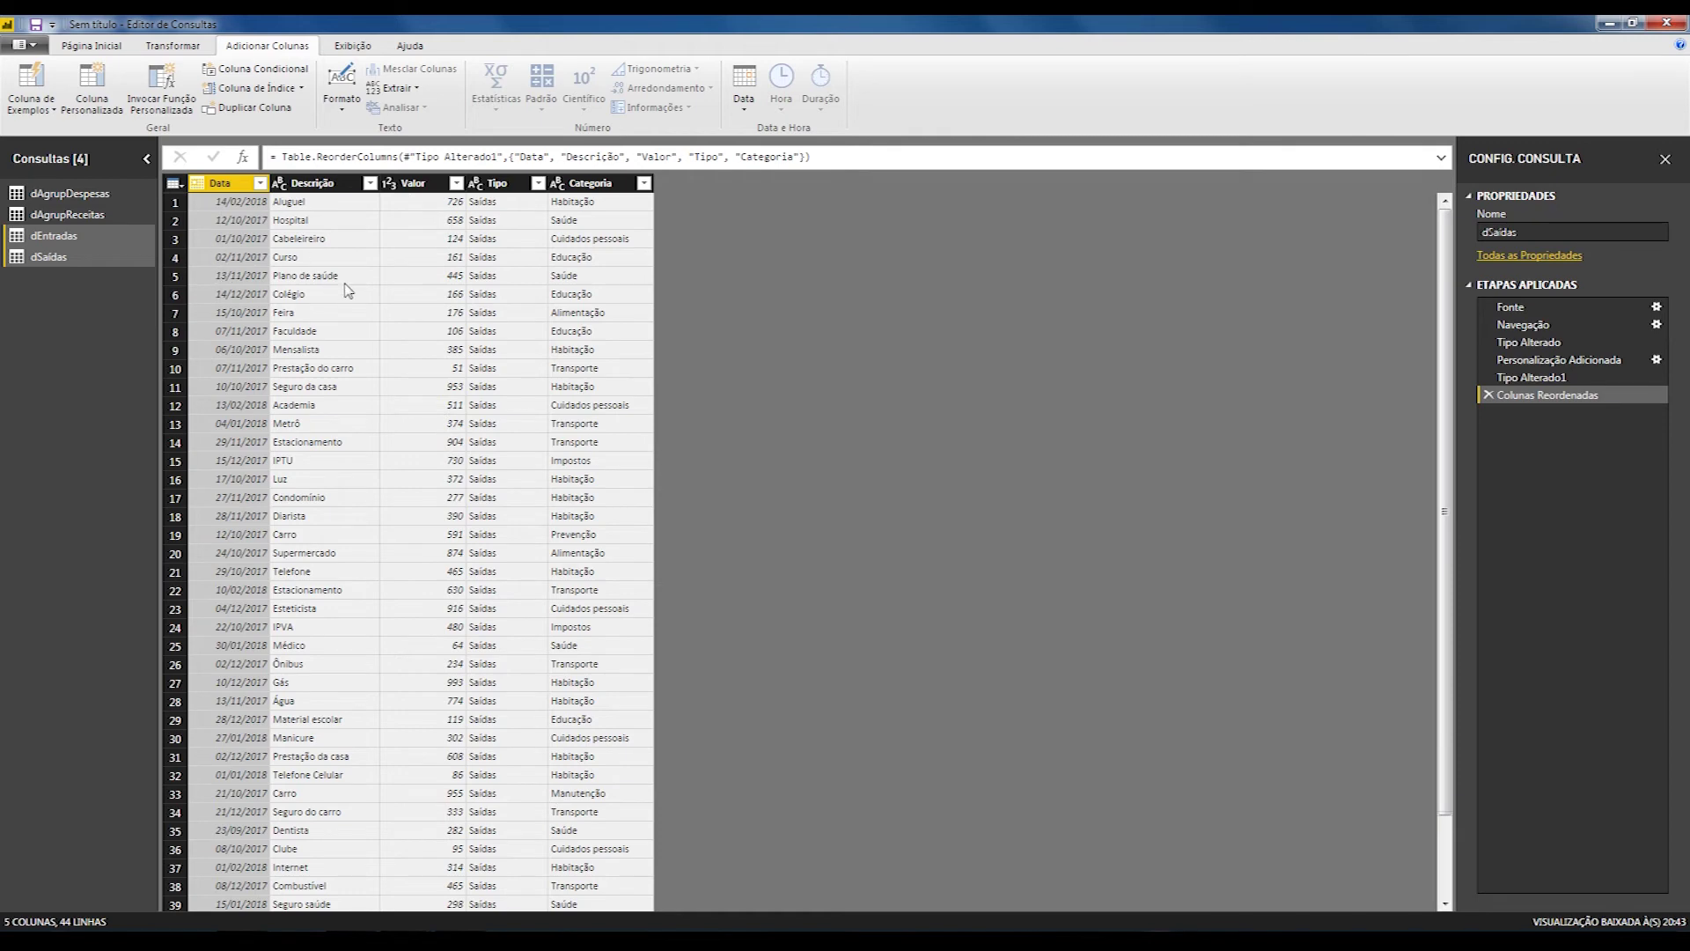
# - Append dSaídas to the primary table dEntradas as a new query
pyautogui.click(60, 250)
pyautogui.click(60, 241)
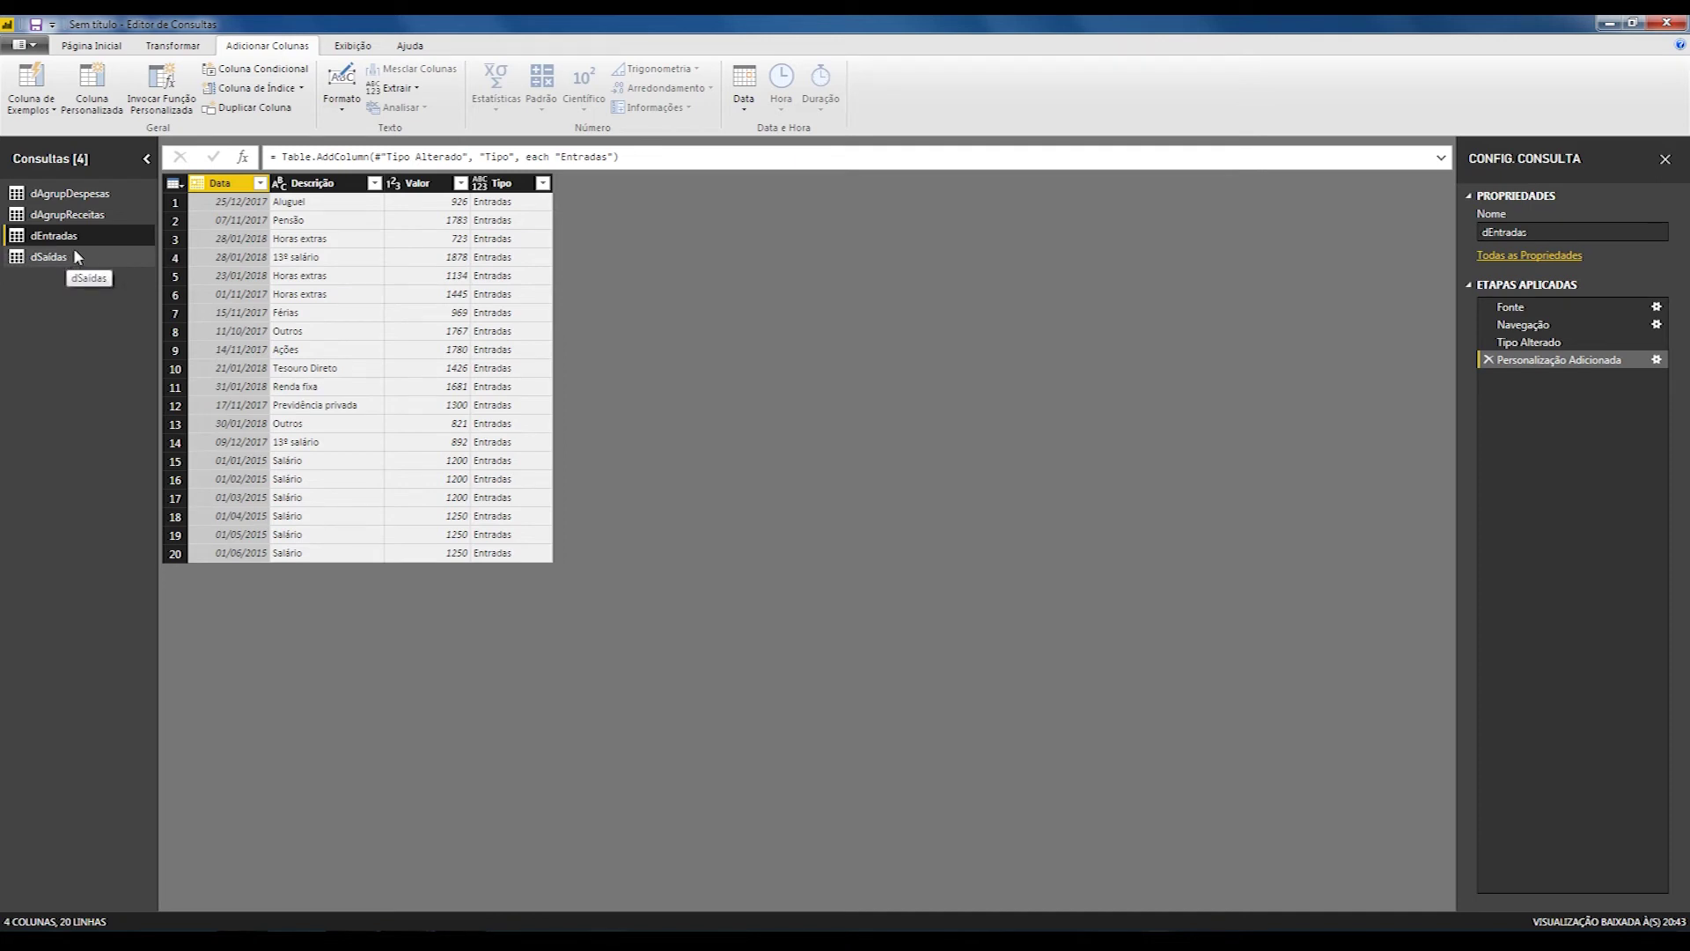
pyautogui.click(94, 48)
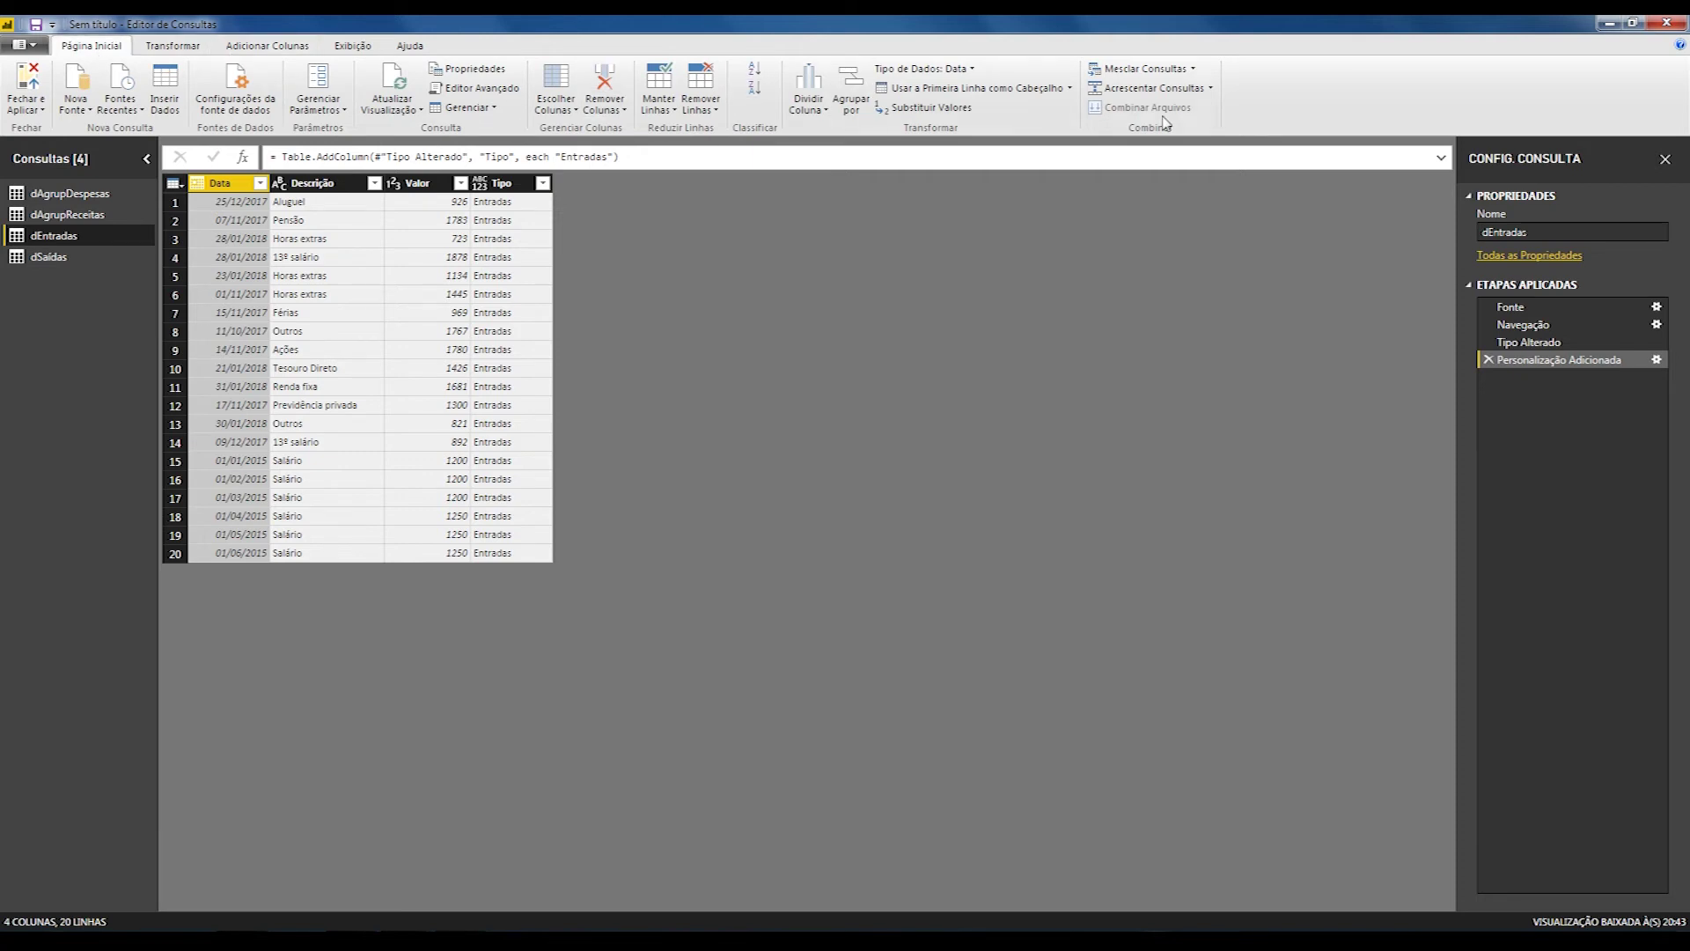
pyautogui.click(1212, 88)
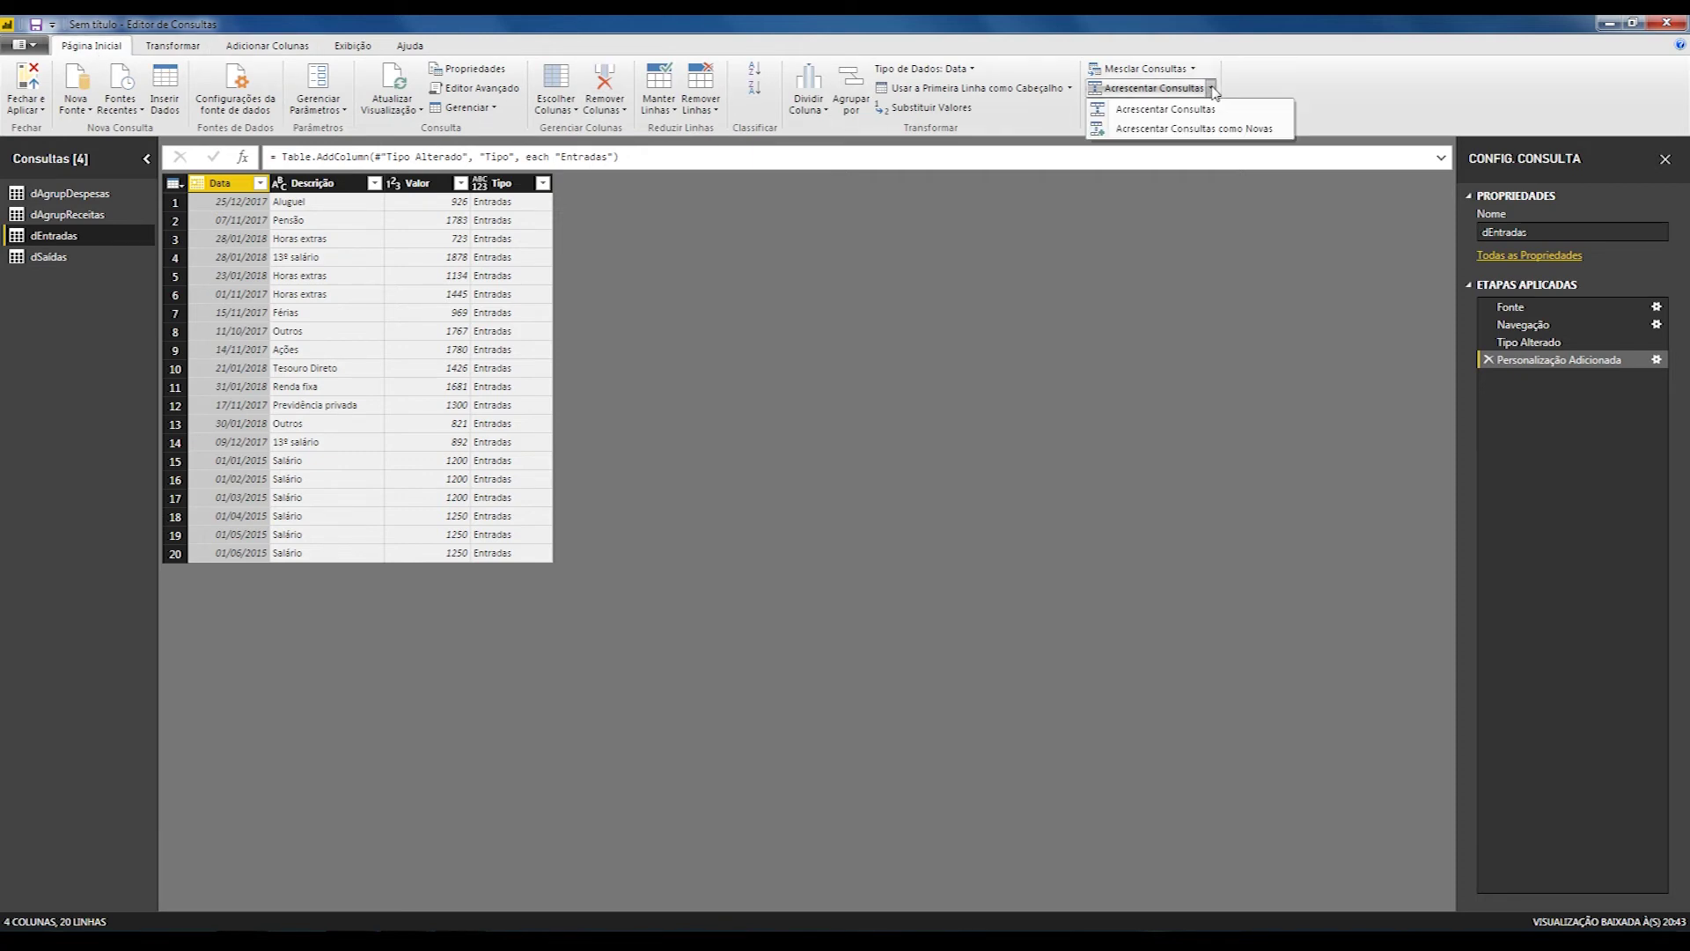
pyautogui.click(1245, 130)
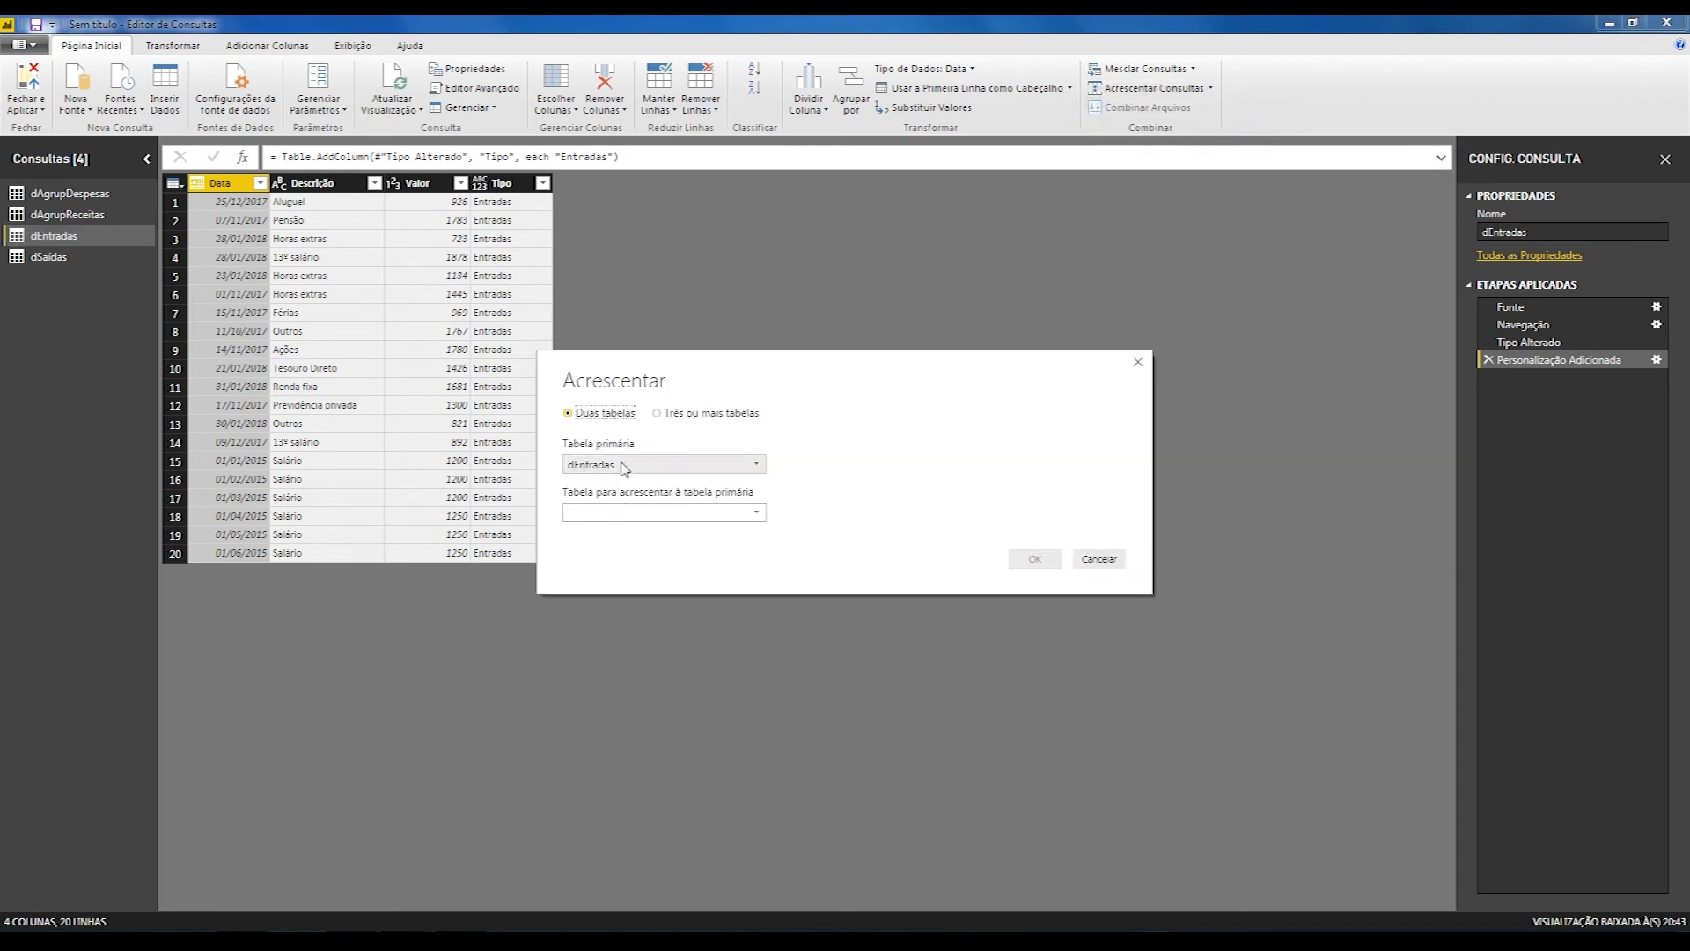
pyautogui.click(754, 514)
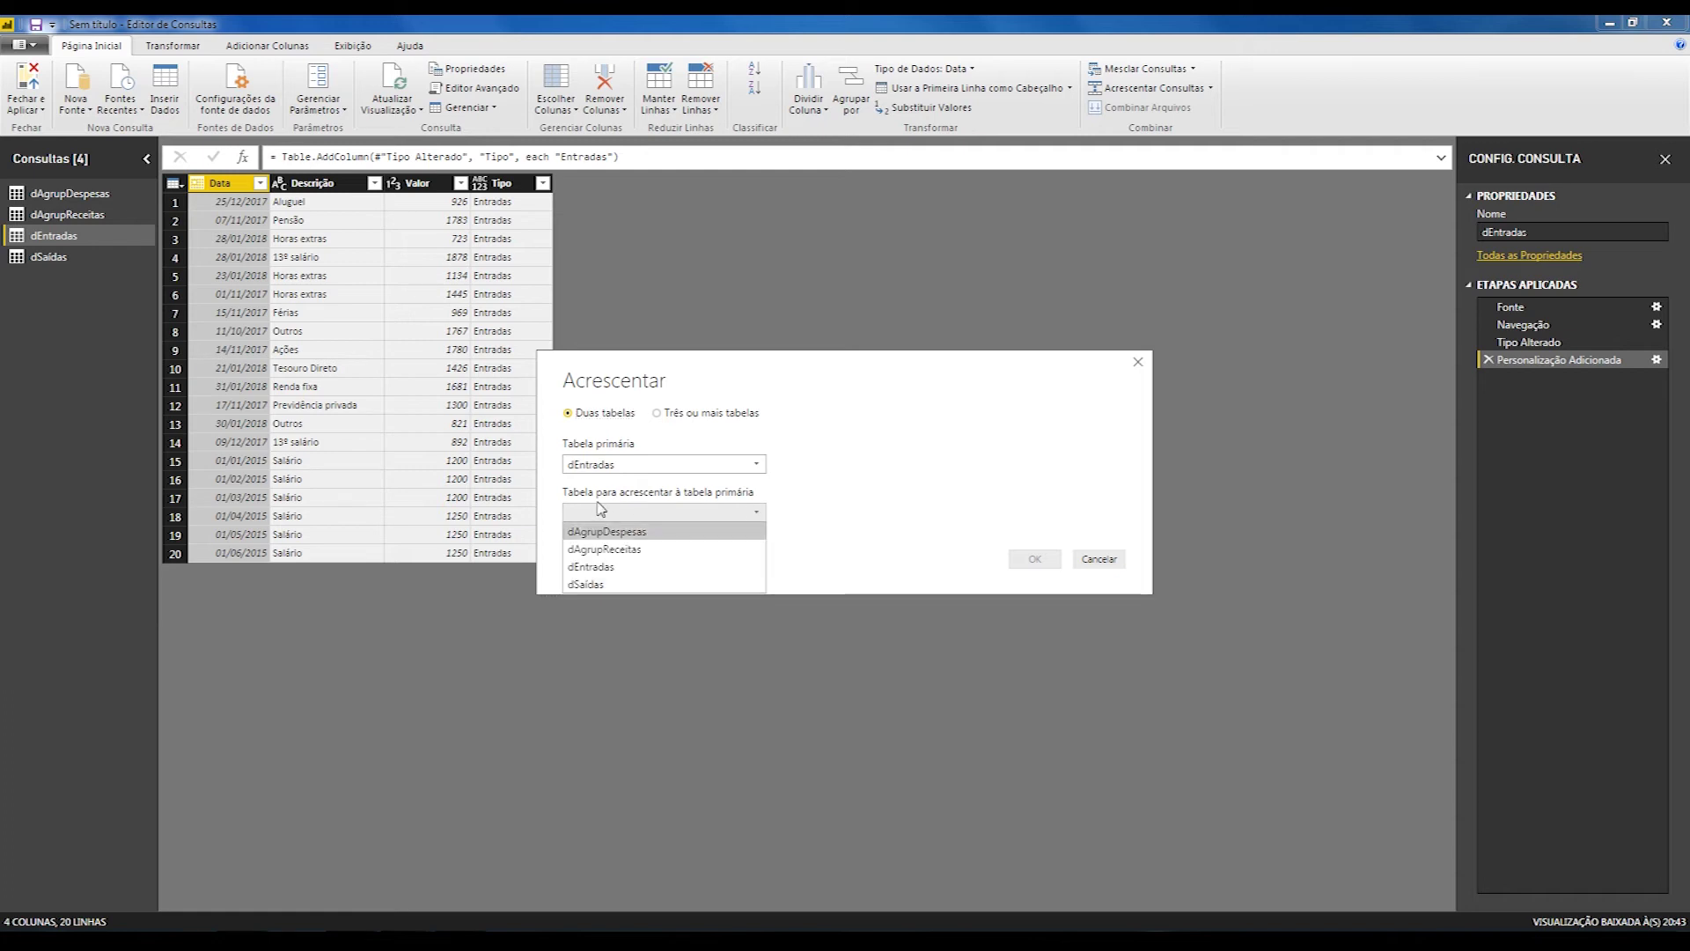
pyautogui.click(604, 586)
pyautogui.click(1038, 560)
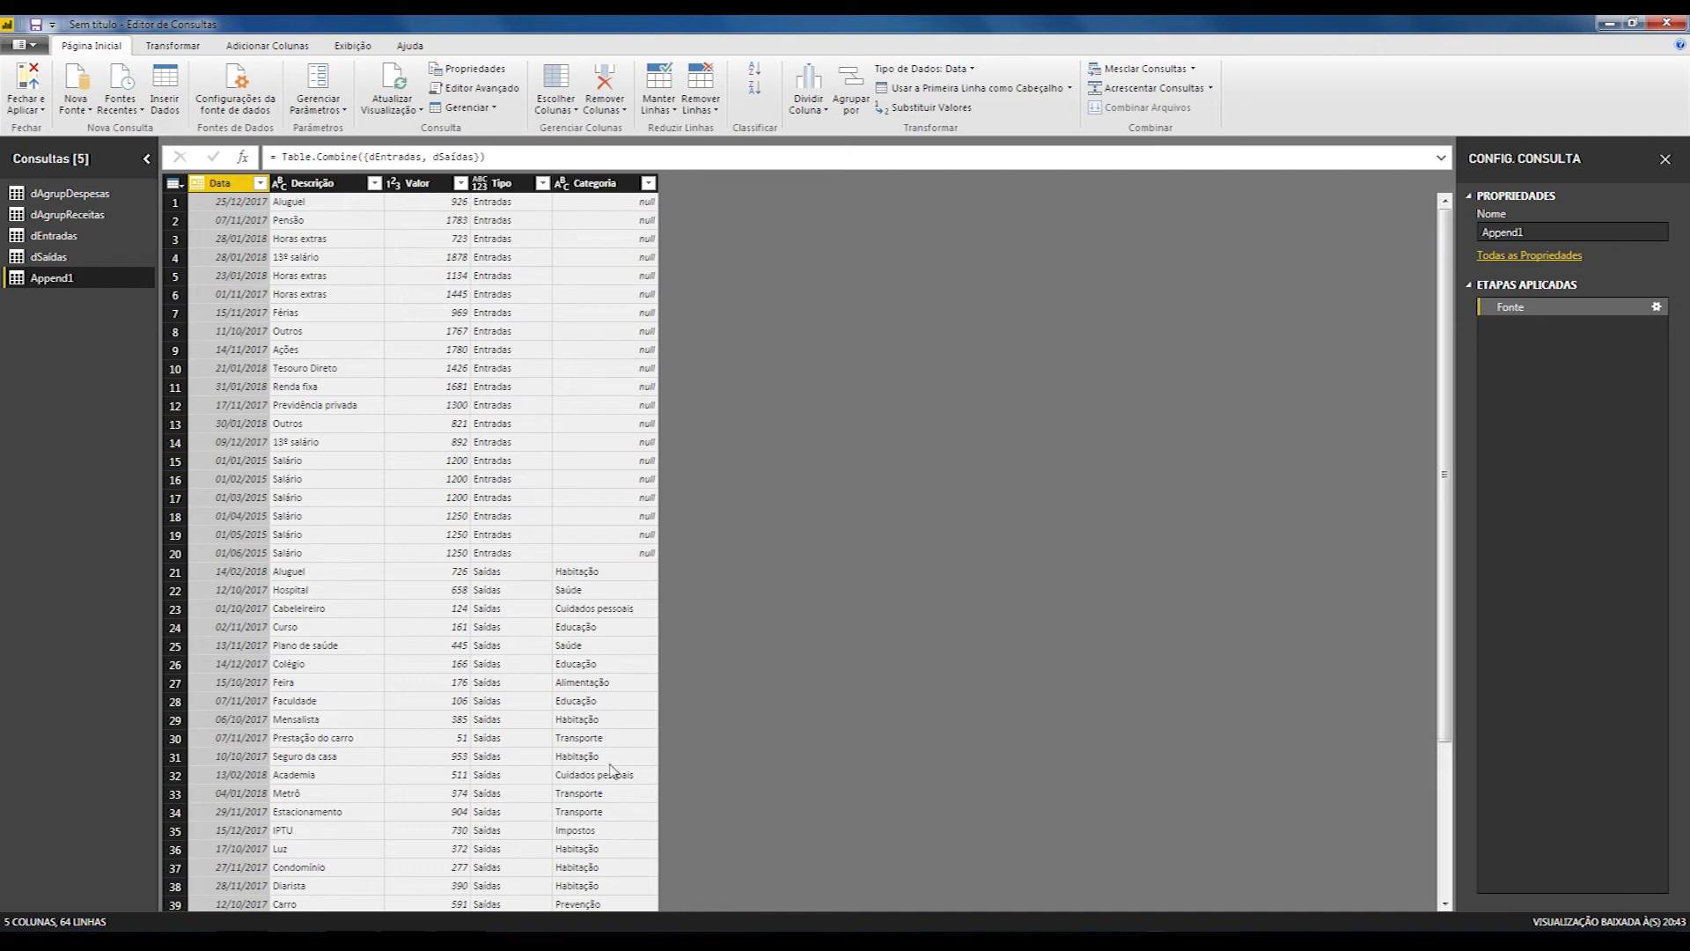
# - Rename the new appended query as dHistorico
pyautogui.doubleClick(61, 278)
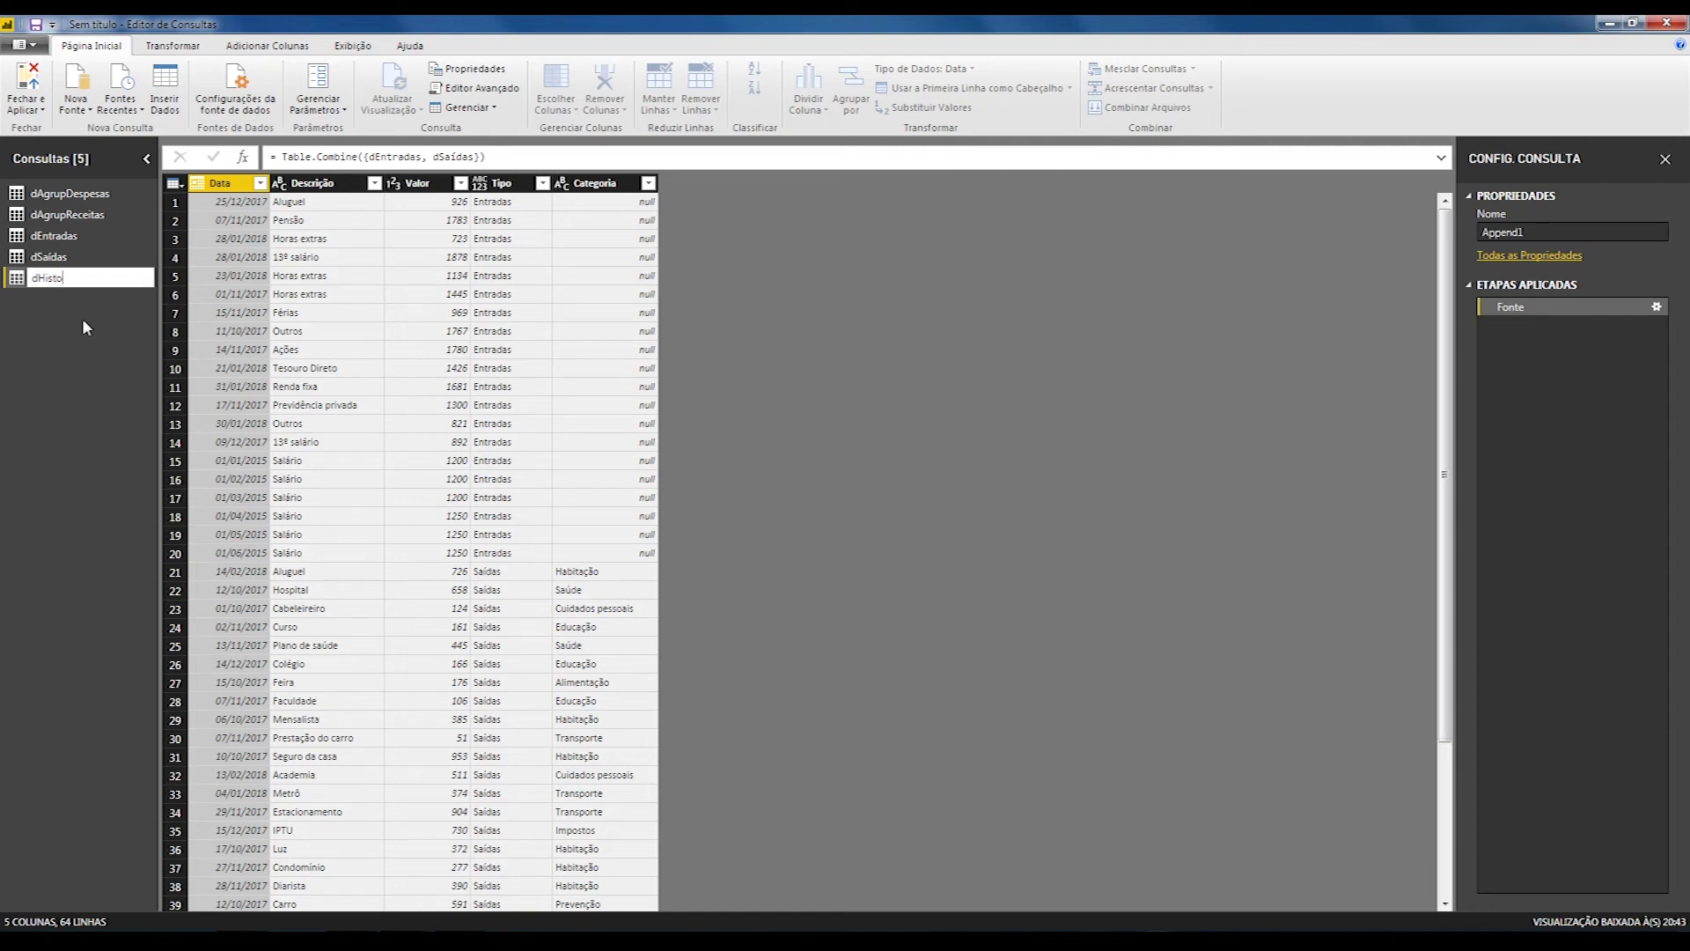
pyautogui.write('dHistorico')
pyautogui.press('Return')
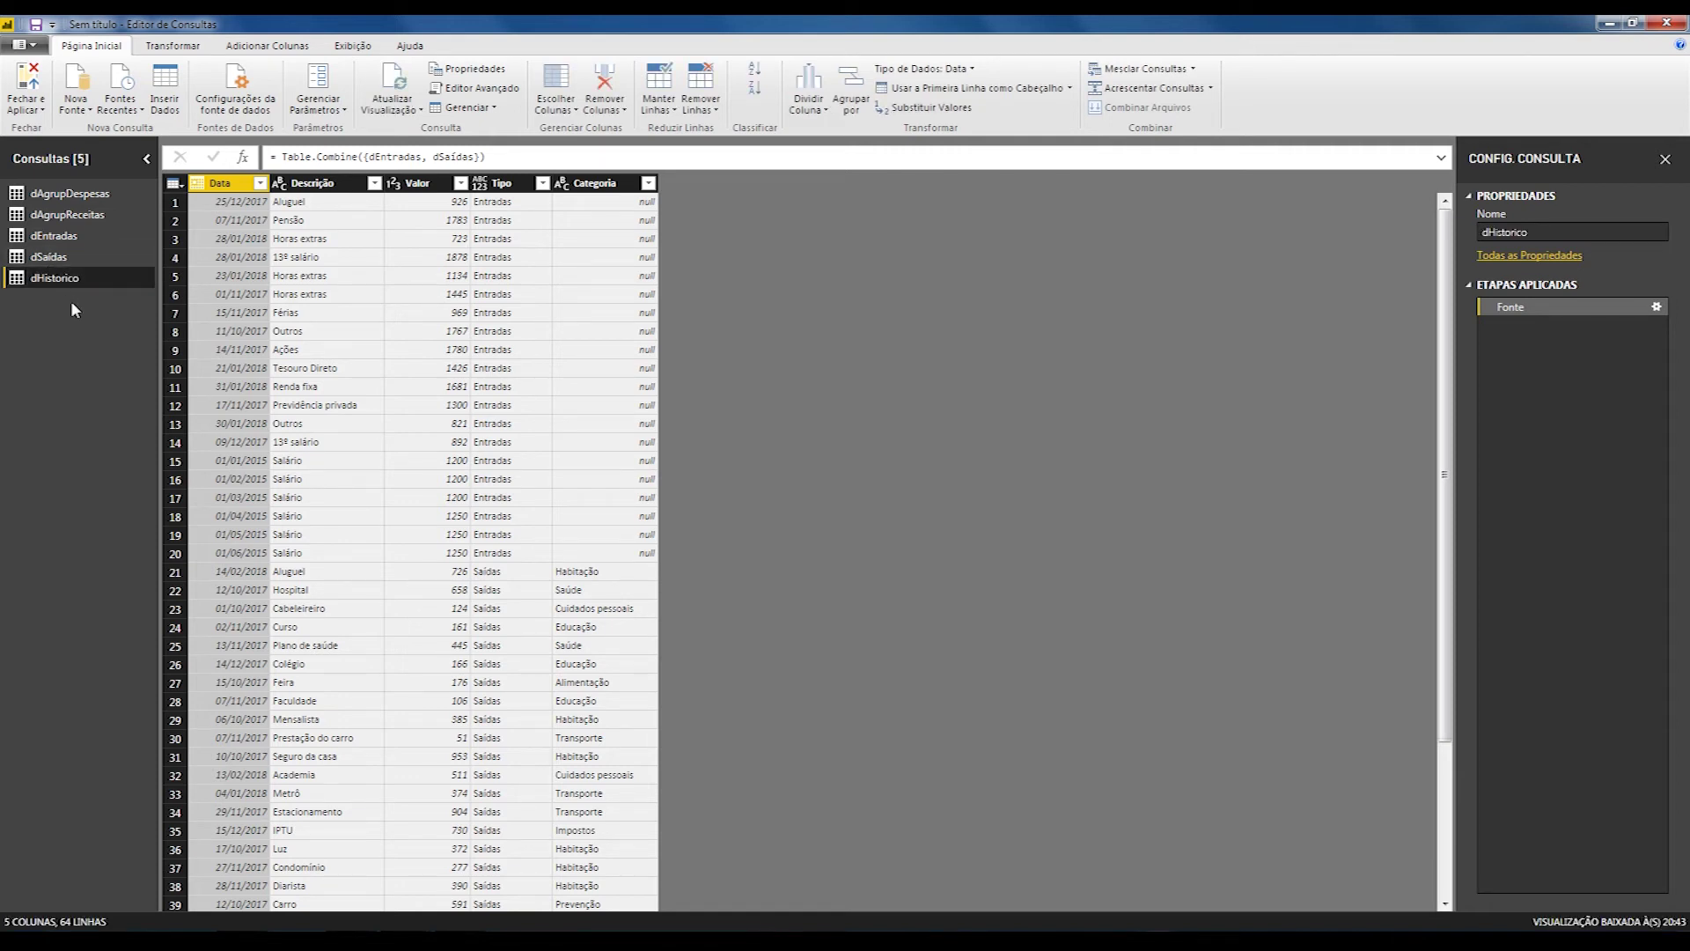
# - Compare dAgrupDespesas with dAgrupReceitas, and add a custom column named Agrupador with the formula "Despesas" to dAgrupDespesas
pyautogui.click(75, 193)
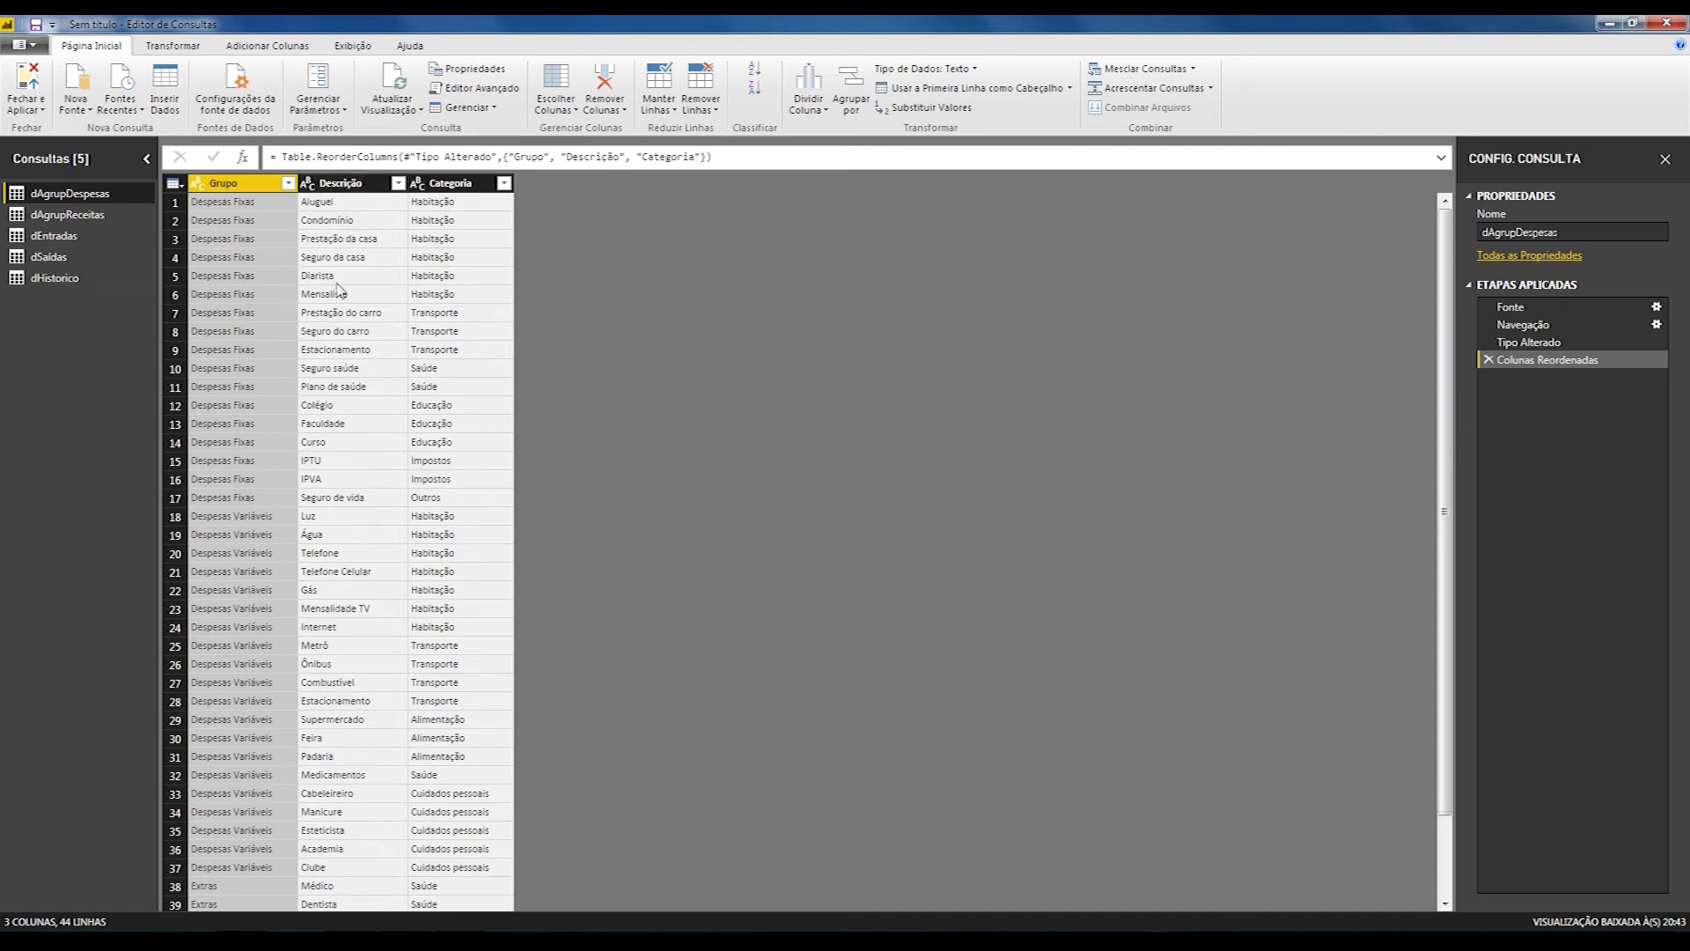
pyautogui.click(108, 227)
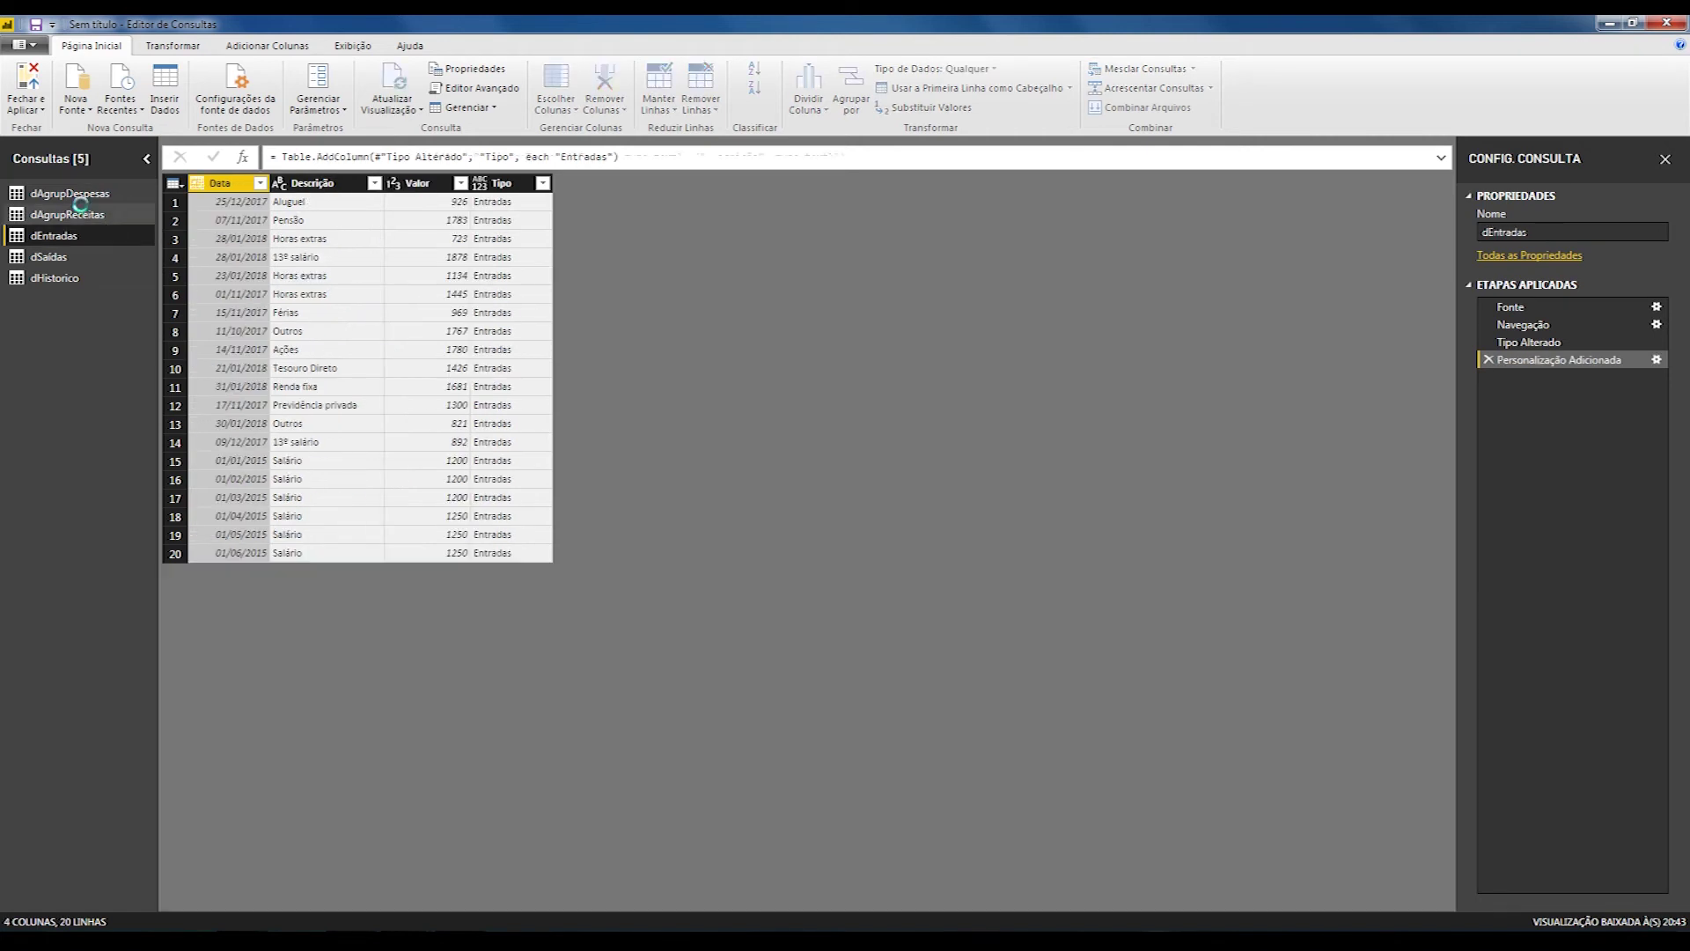
pyautogui.click(81, 216)
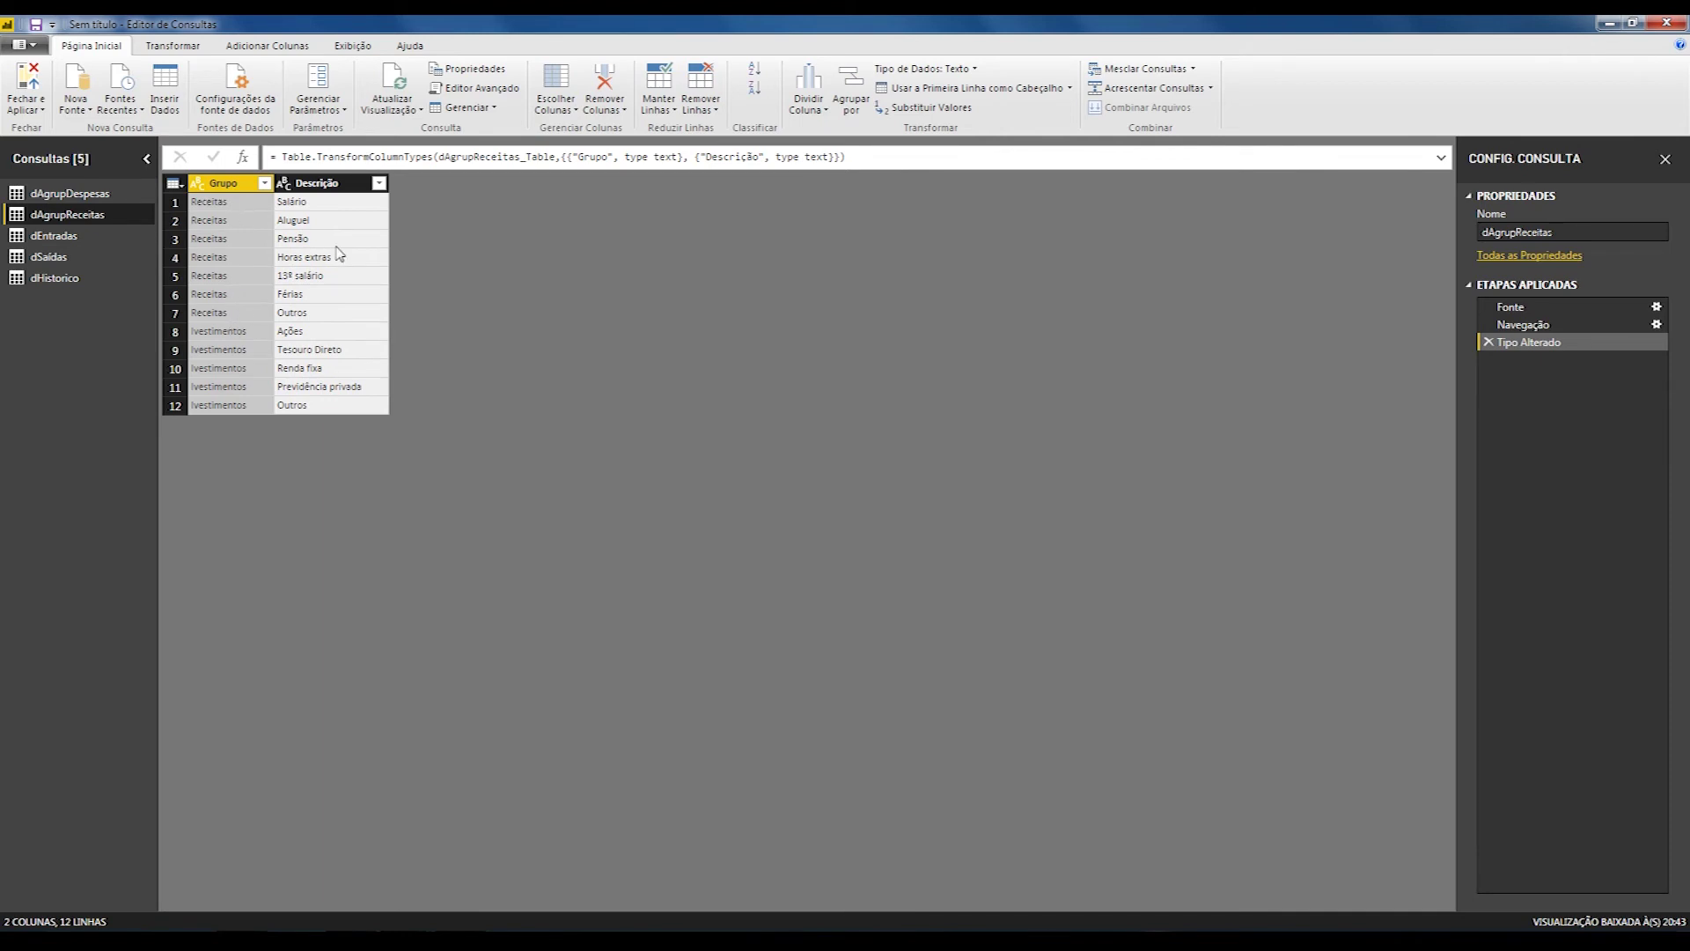
pyautogui.click(75, 192)
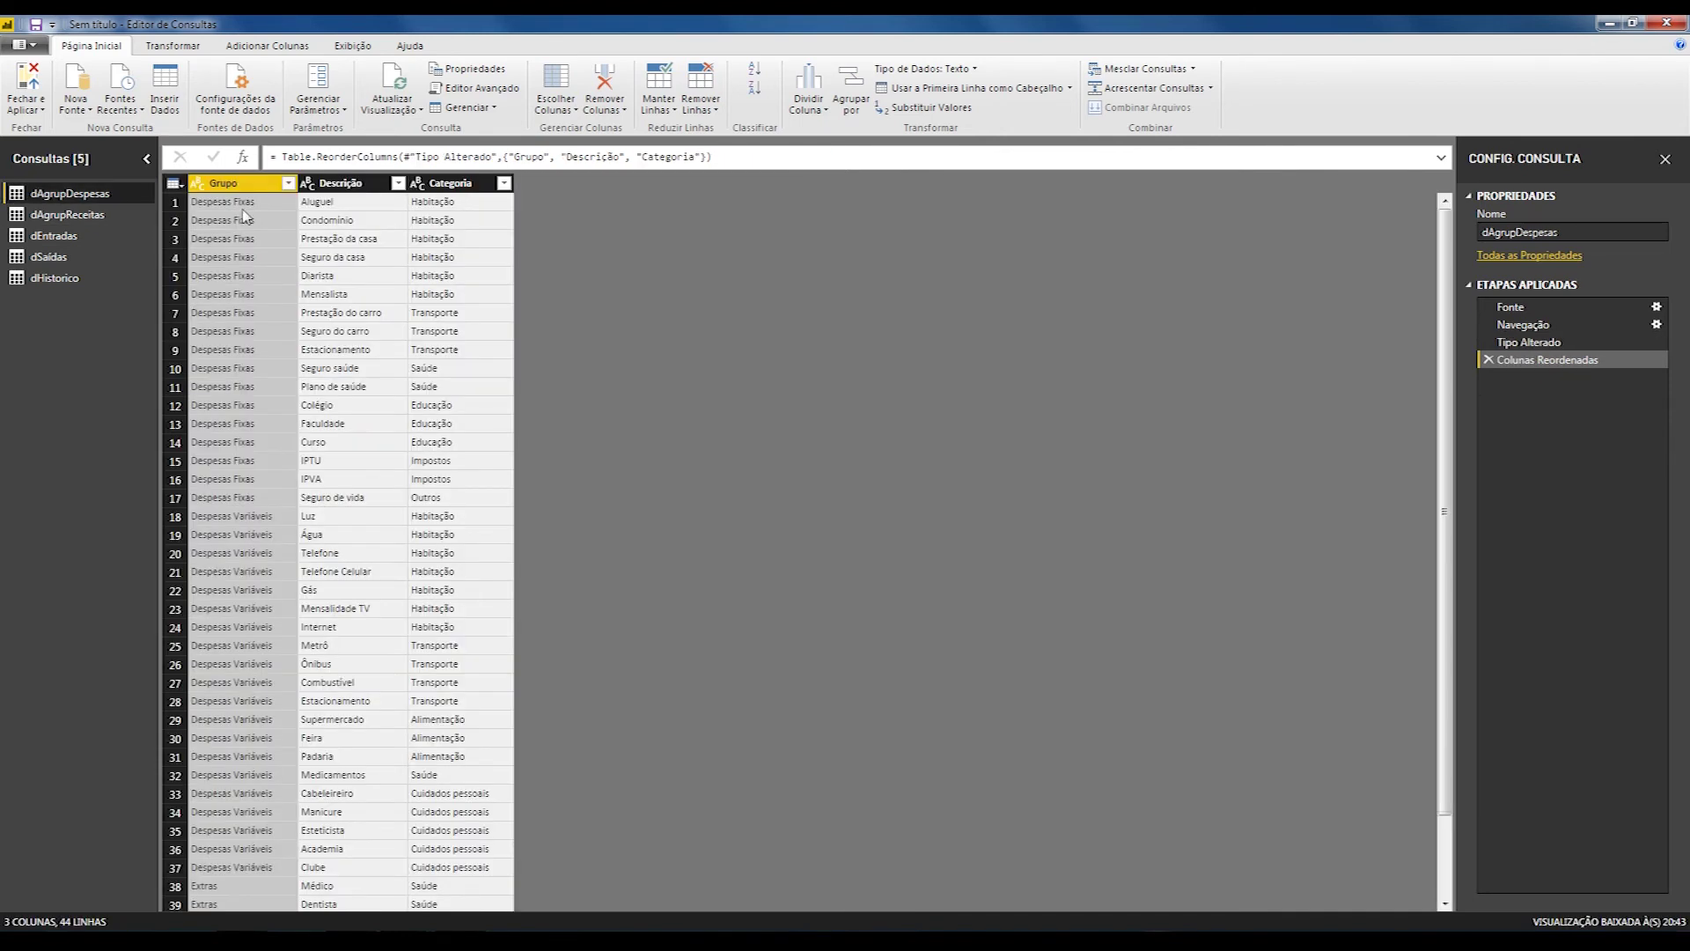
pyautogui.click(266, 45)
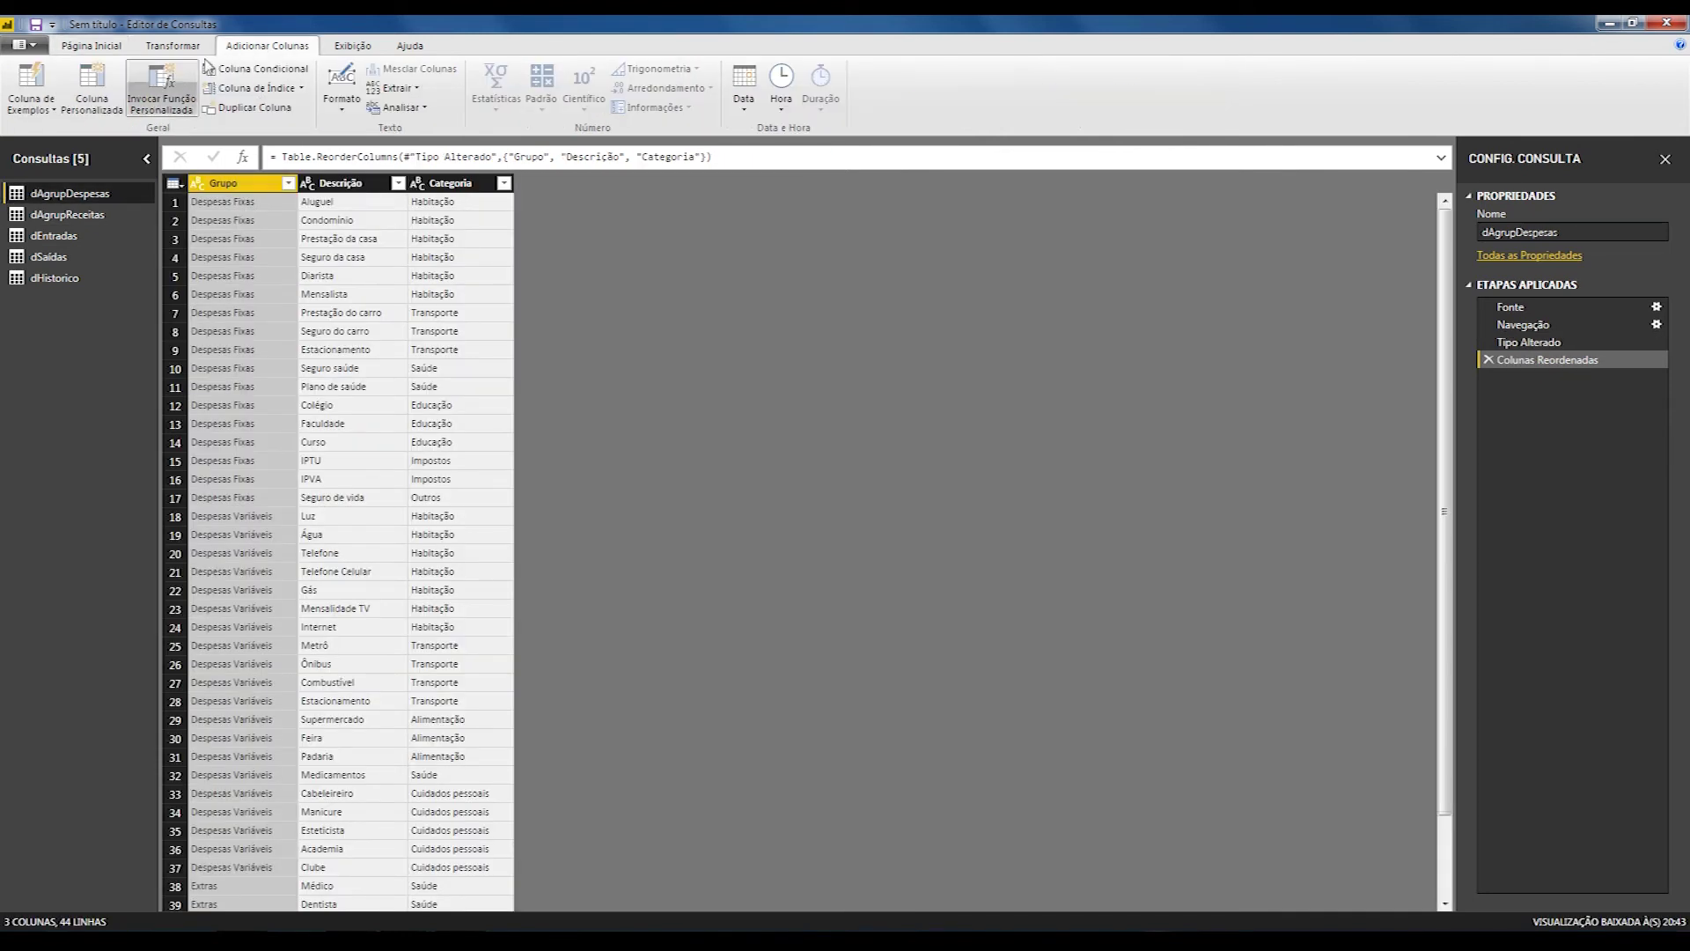
pyautogui.click(92, 88)
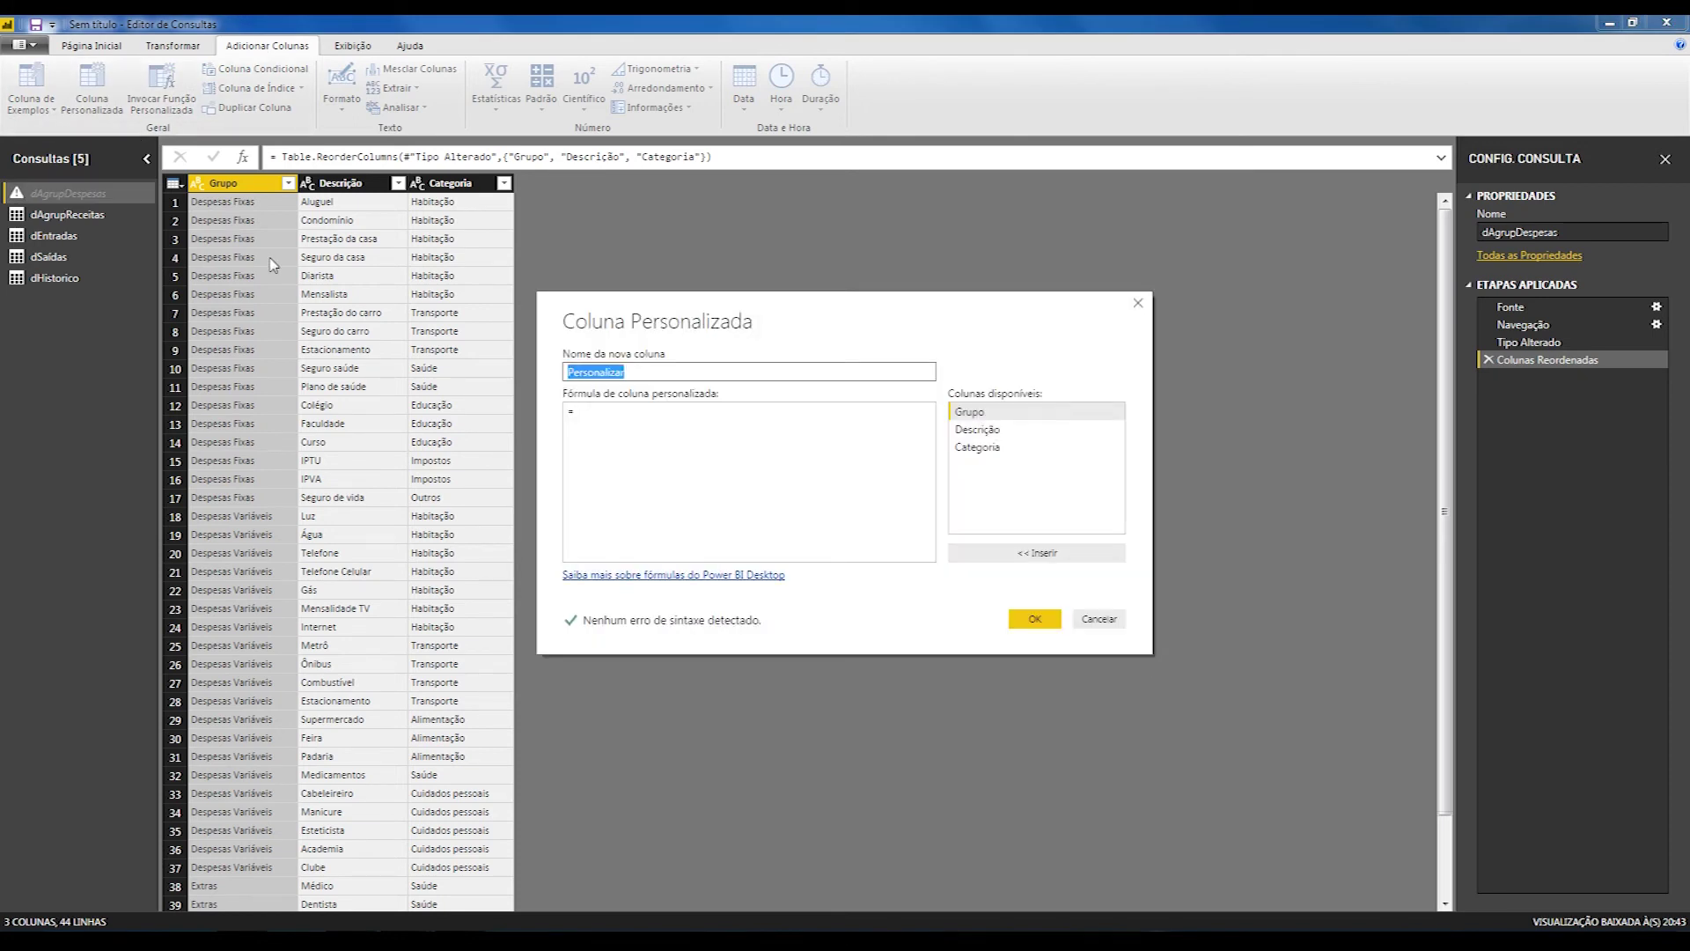
pyautogui.write('Agrupador')
pyautogui.press('Tab')
pyautogui.write('"D')
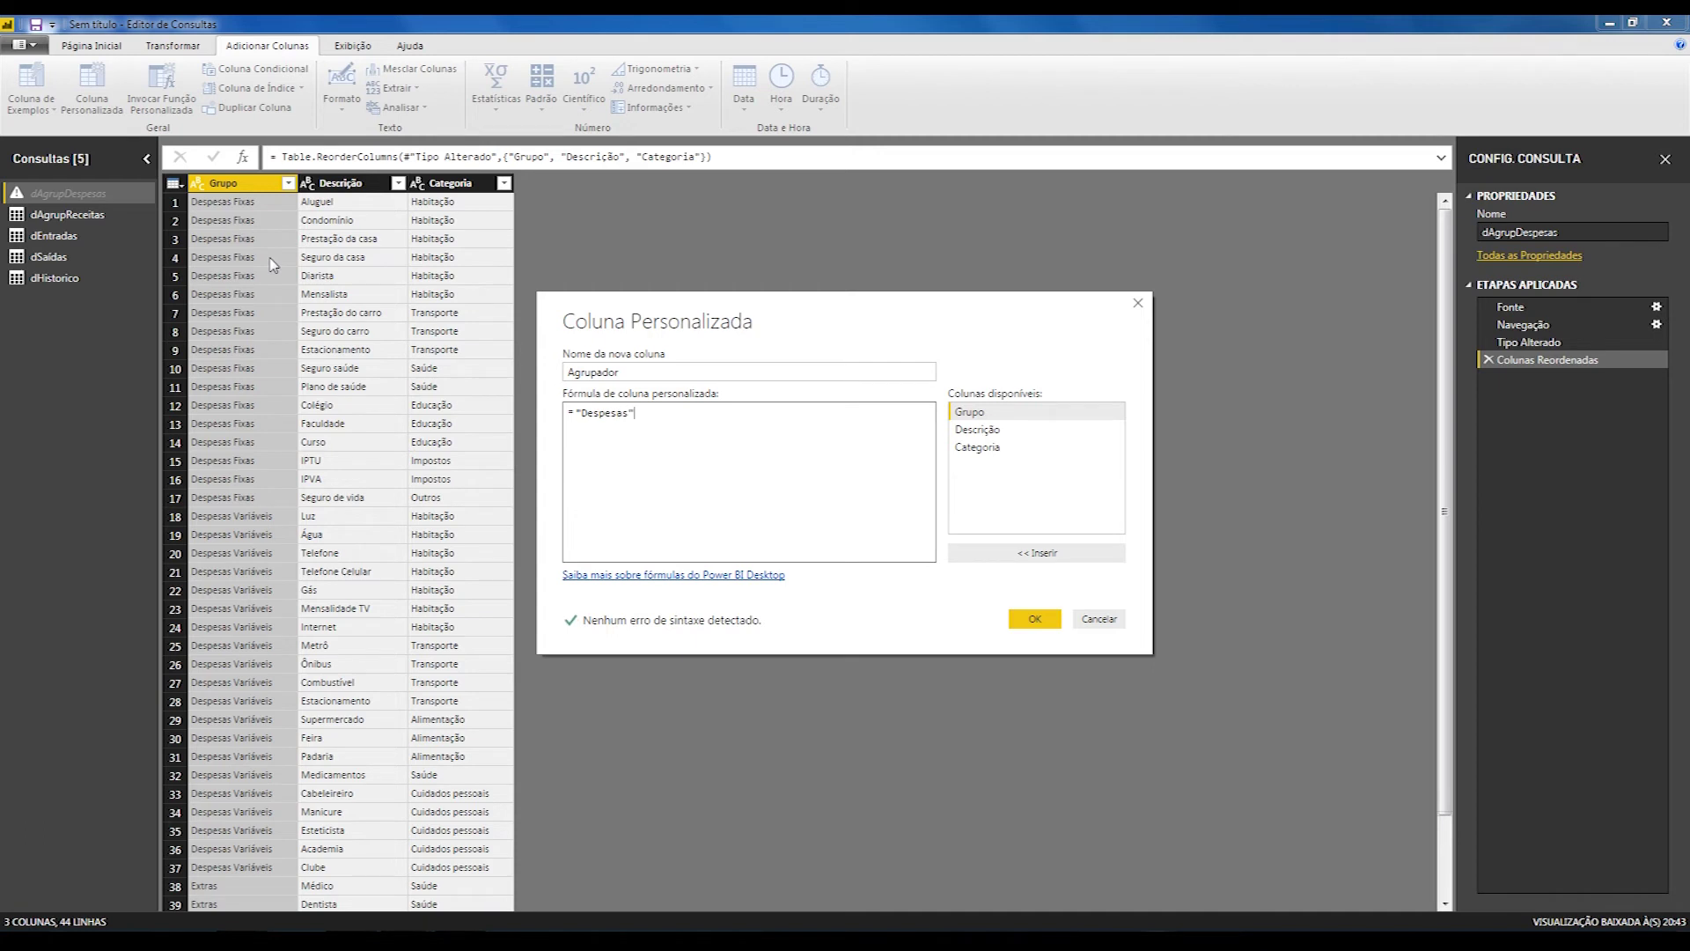
pyautogui.click(1032, 619)
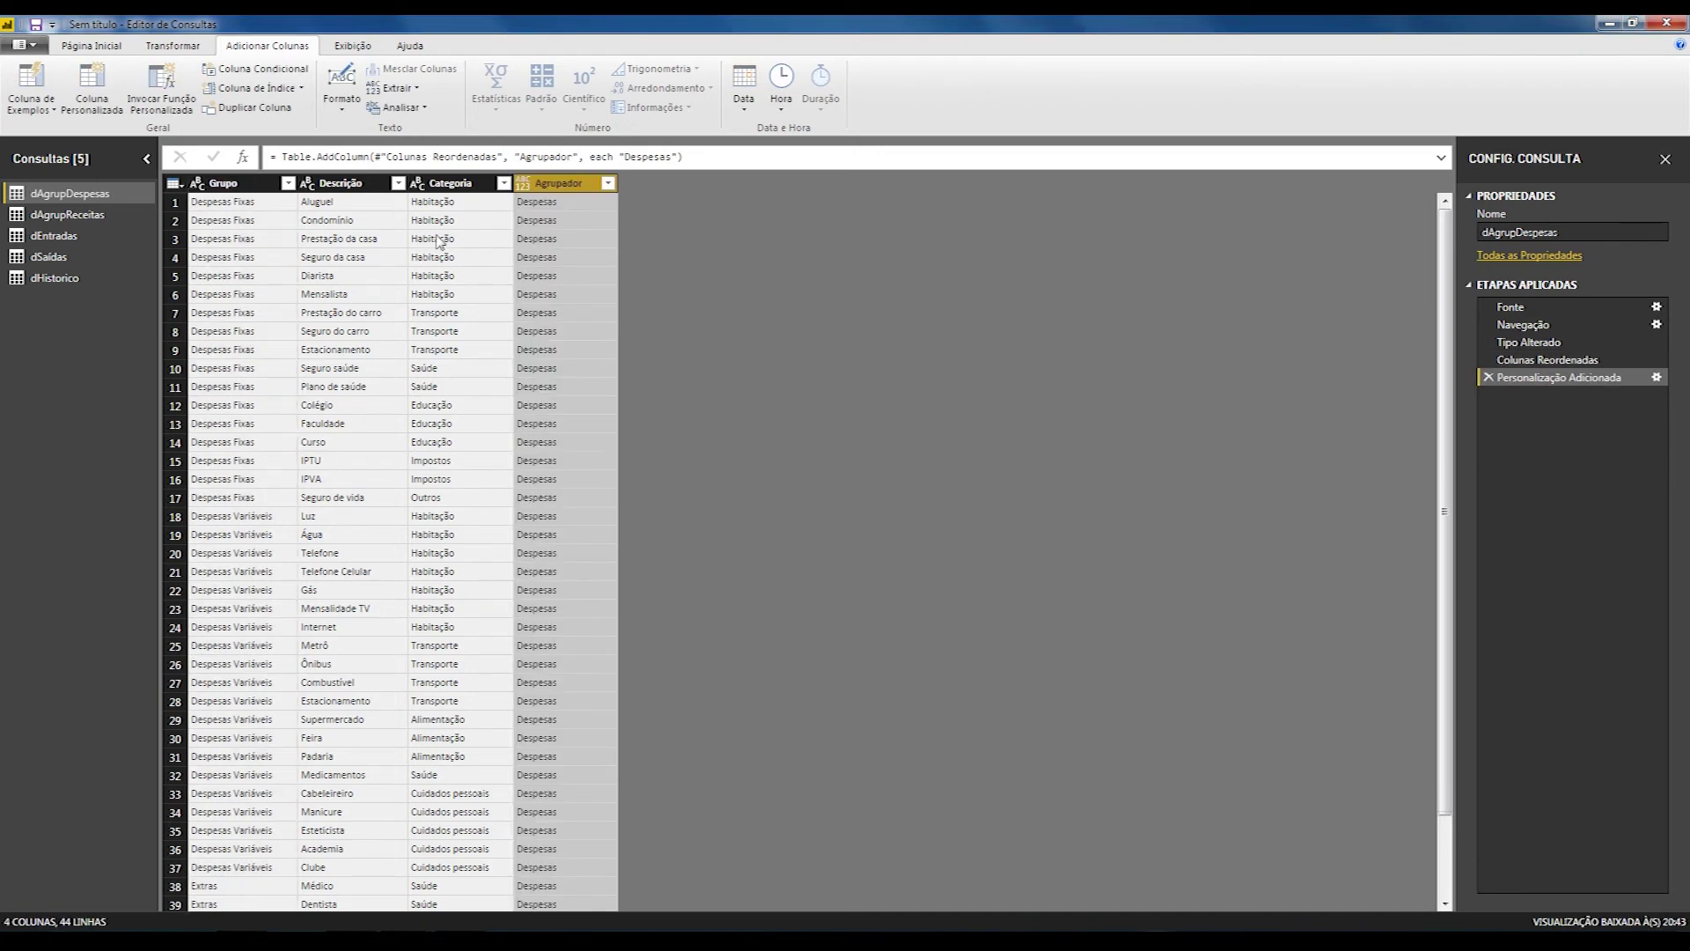
# - Move the Agrupador column of dAgrupDespesas to the front, before Grupo, and set its data type to Texto
pyautogui.moveTo(564, 183)
pyautogui.mouseDown()
pyautogui.moveTo(281, 187)
pyautogui.moveTo(211, 215)
pyautogui.moveTo(248, 206)
pyautogui.mouseUp()
pyautogui.click(197, 184)
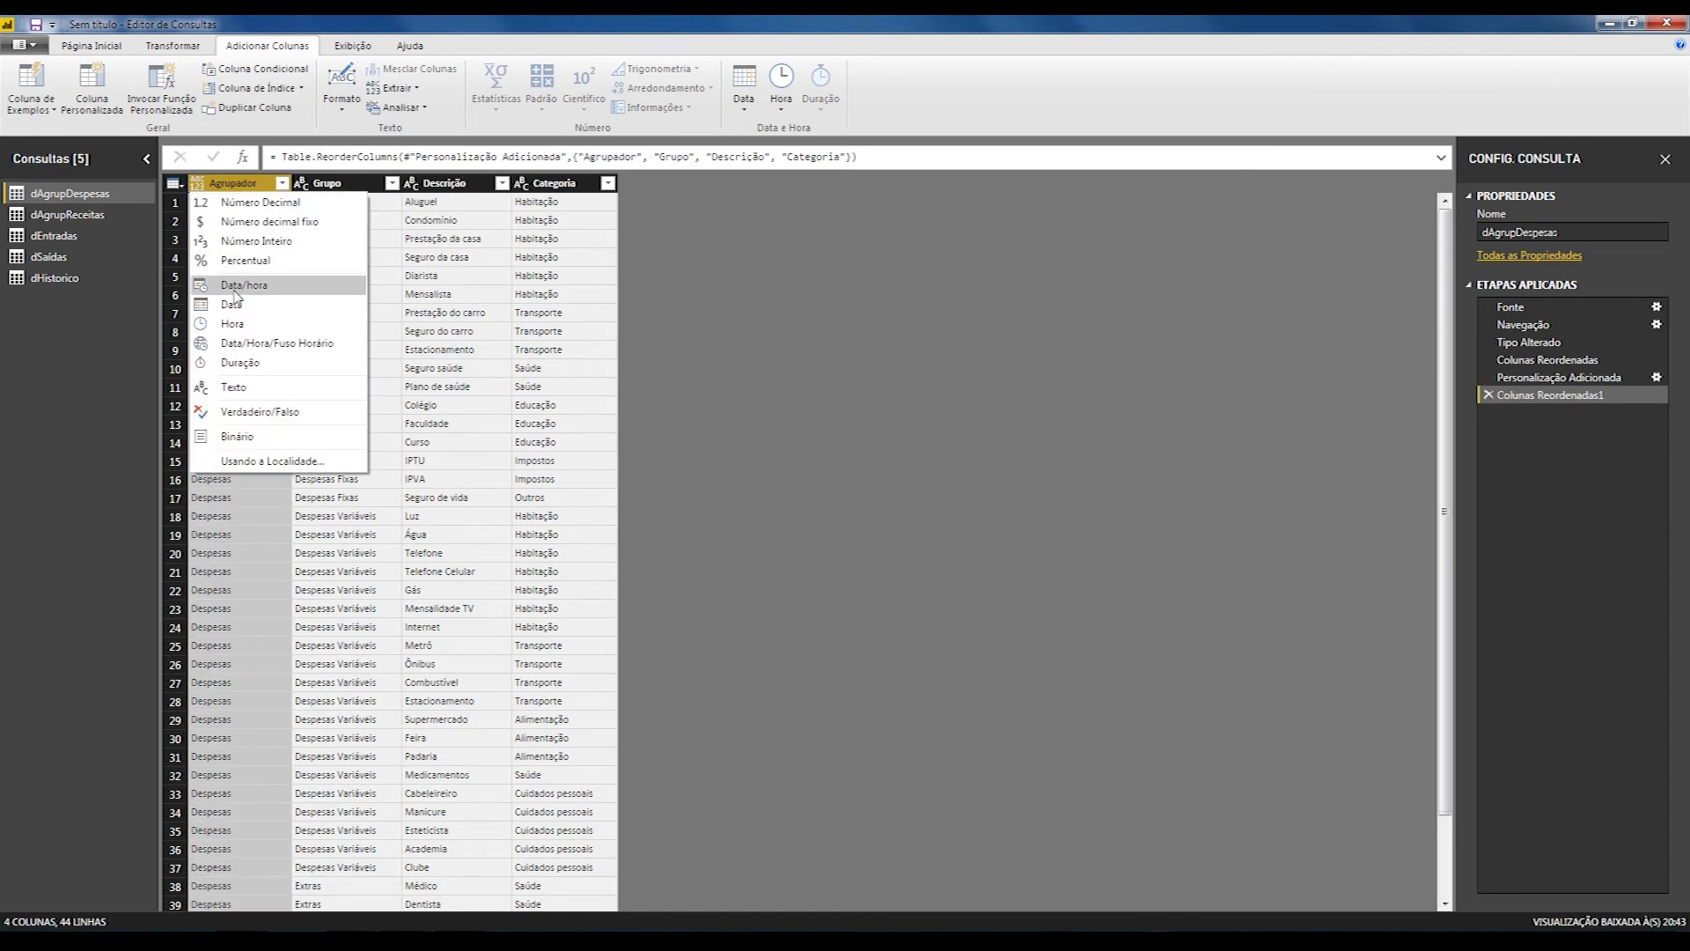
pyautogui.click(234, 387)
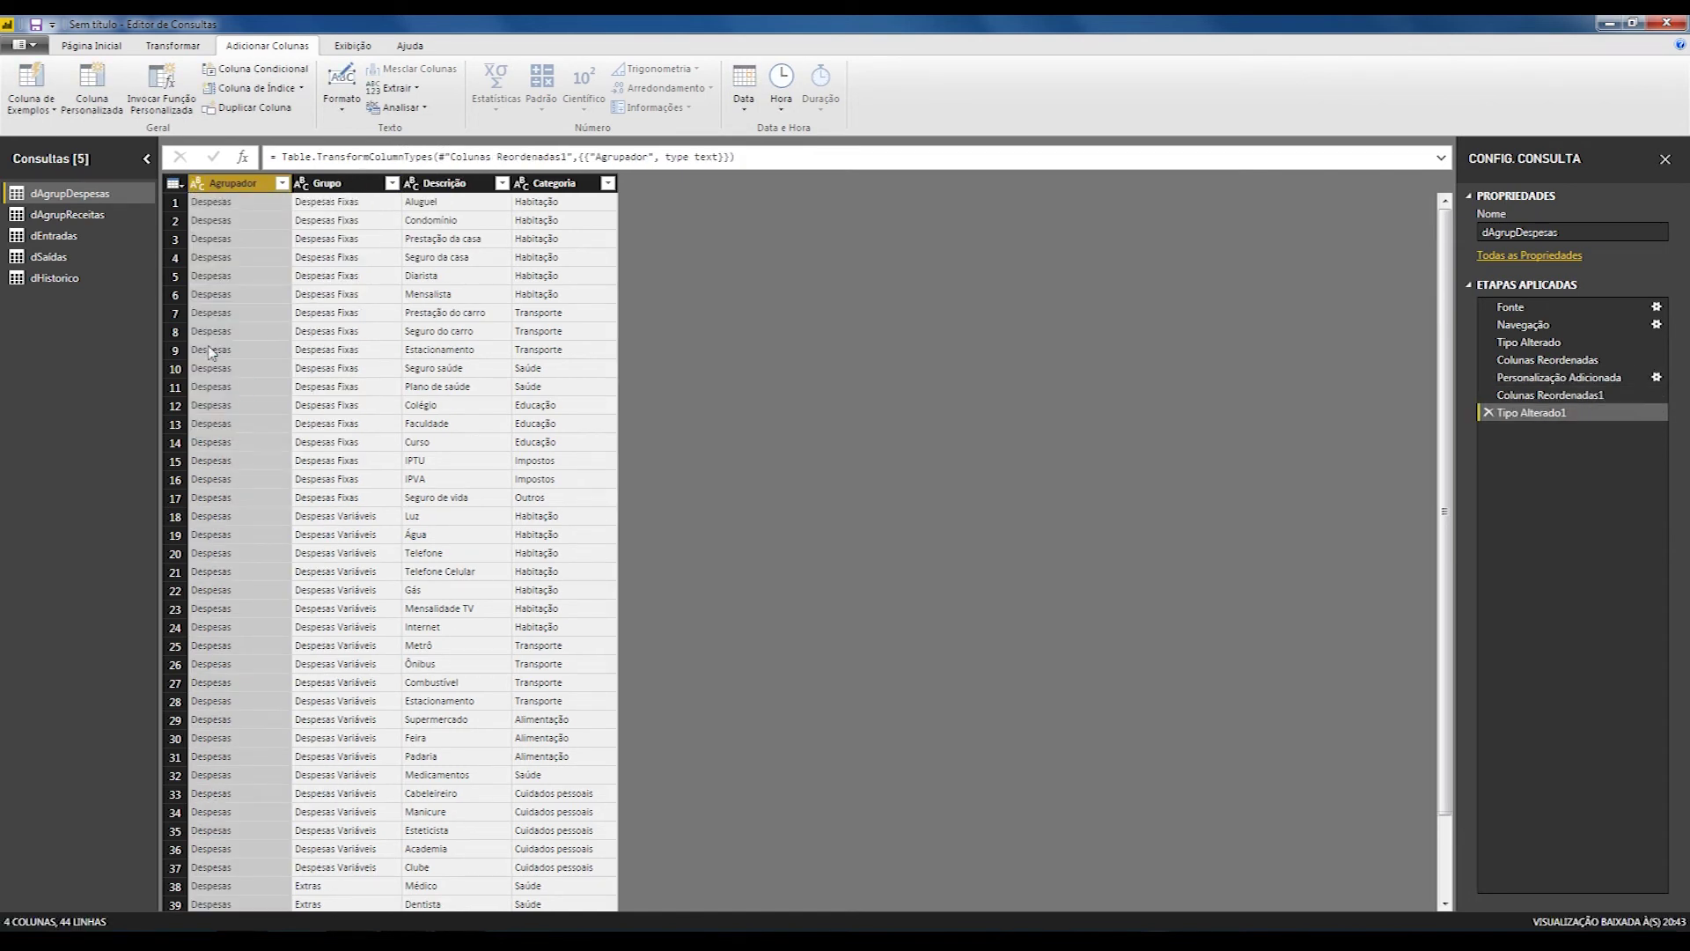
# - Add a custom column named Agrupador with the formula "Receitas" to the dAgrupReceitas query
pyautogui.click(96, 214)
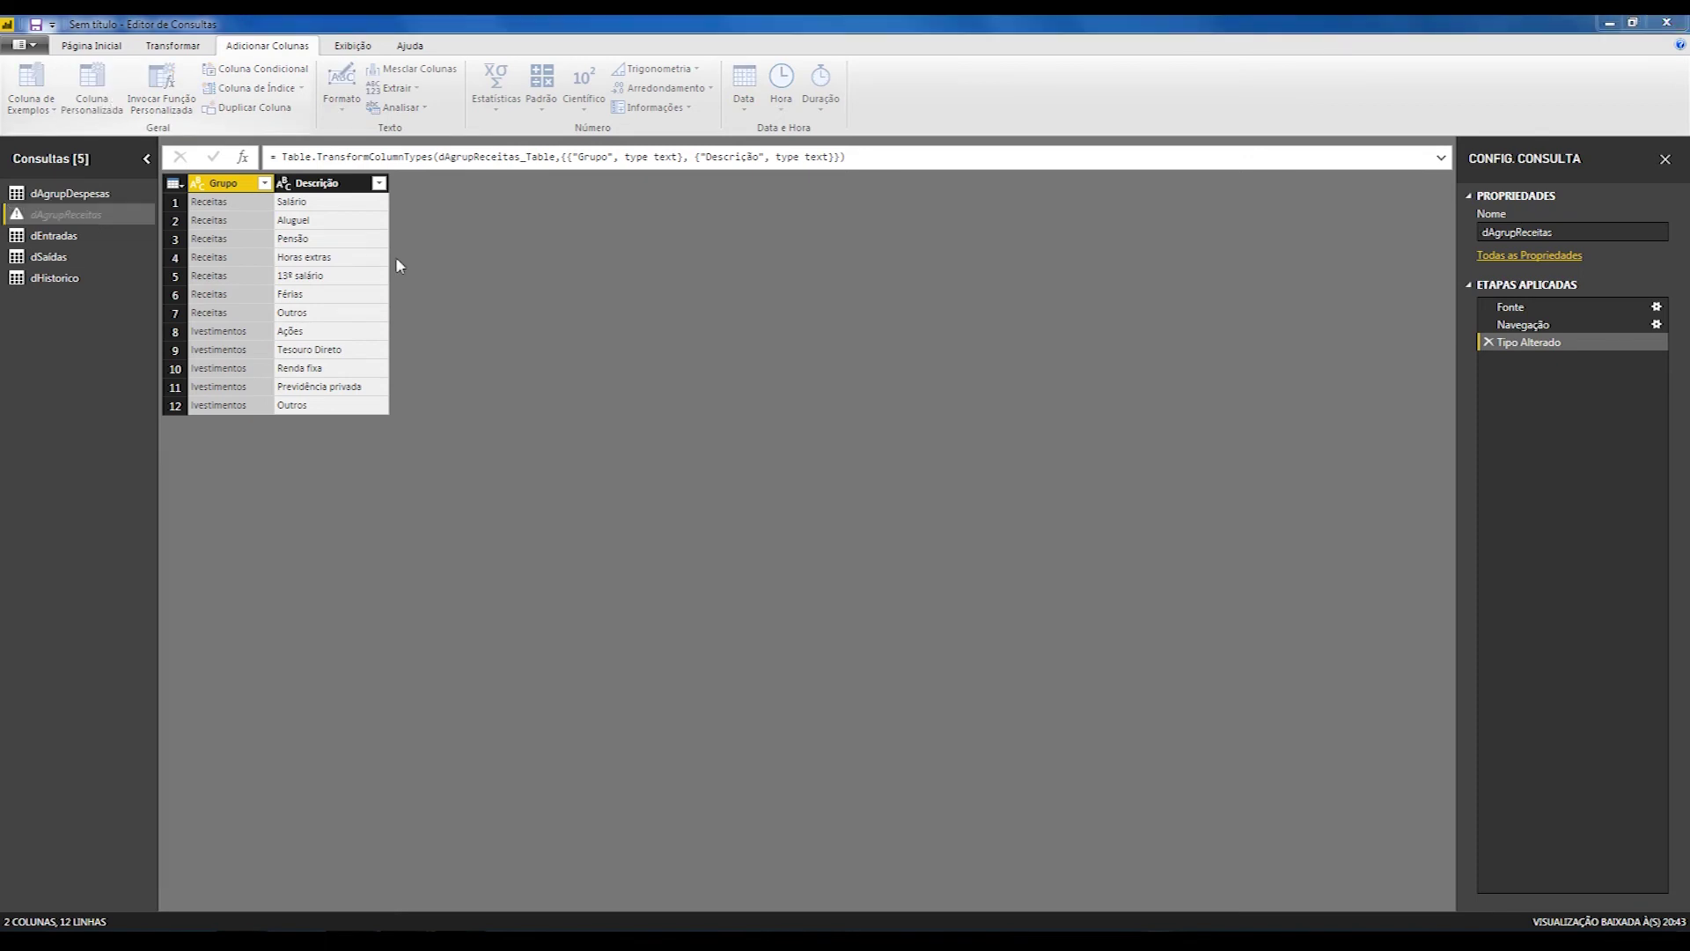
pyautogui.click(92, 88)
pyautogui.write('Agrupador')
pyautogui.press('Tab')
pyautogui.write('"Receitas"')
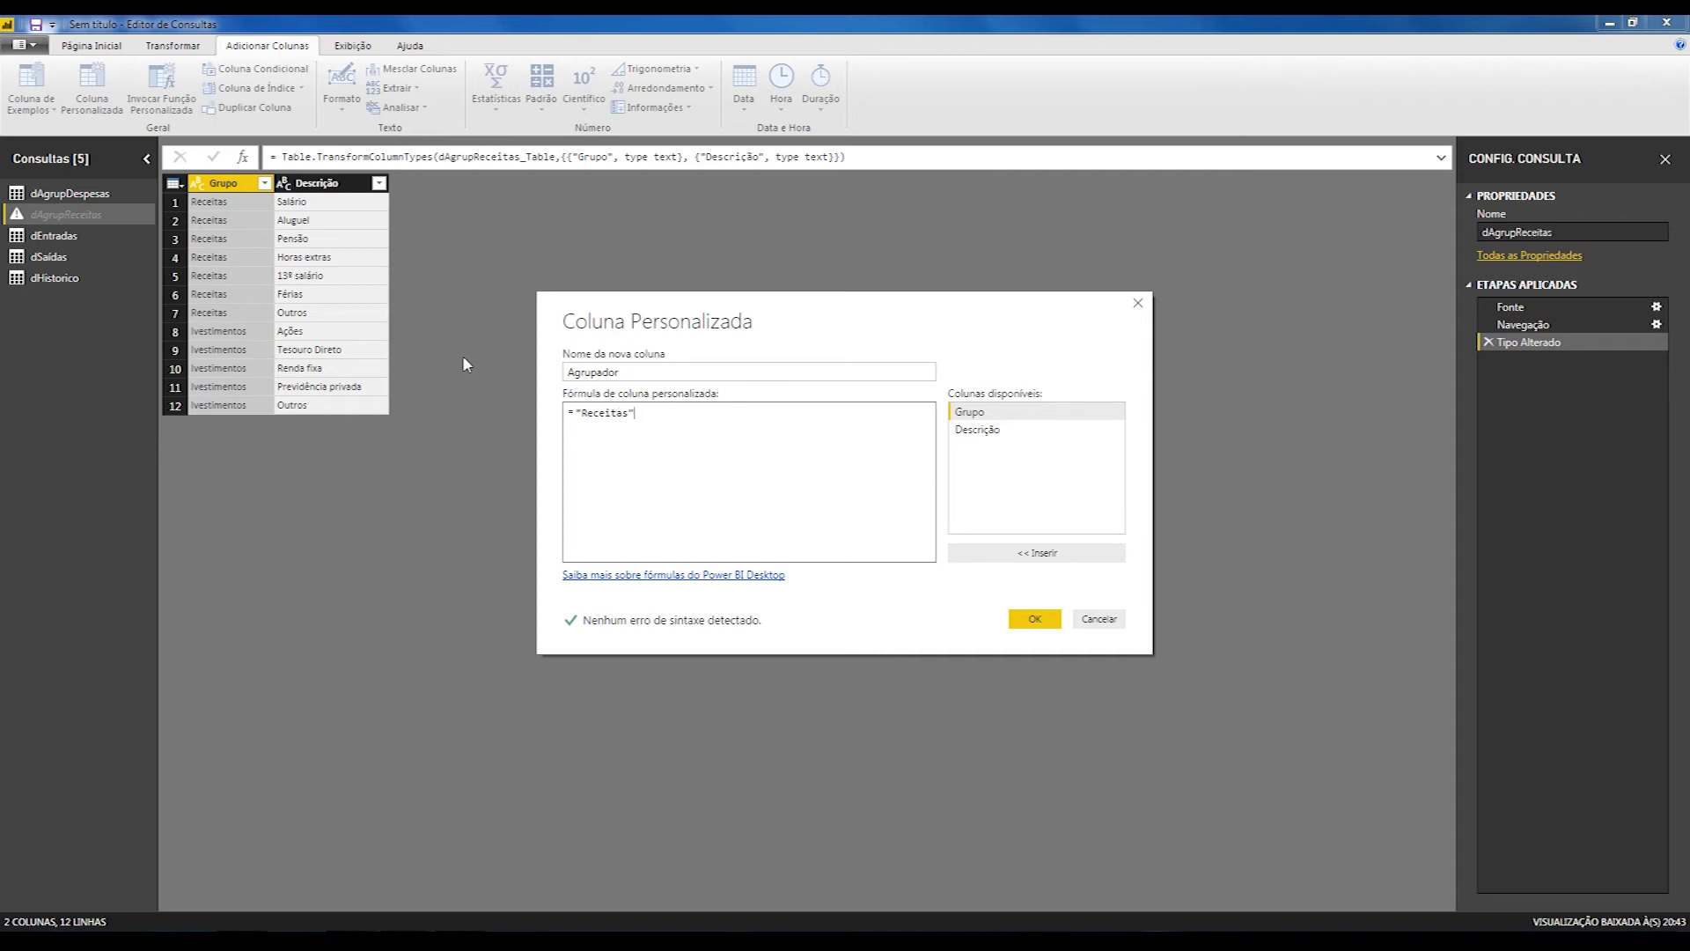
pyautogui.click(1047, 619)
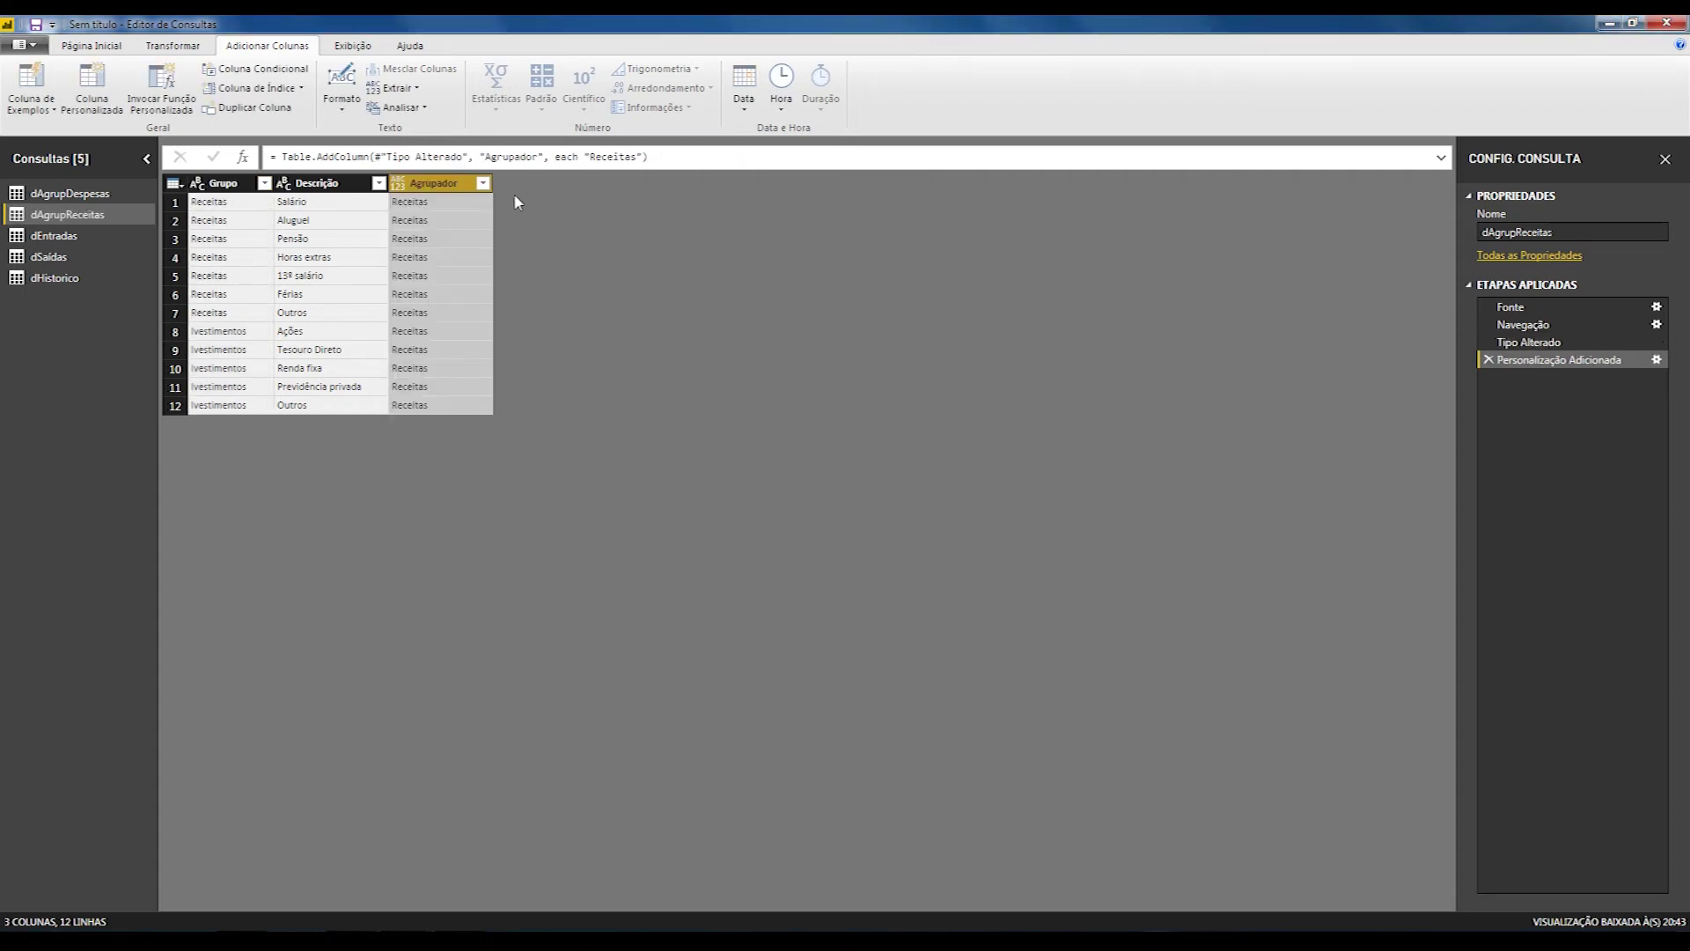
# - Set the Agrupador column of dAgrupReceitas to the Texto data type and move it to the front, before Grupo
pyautogui.click(398, 184)
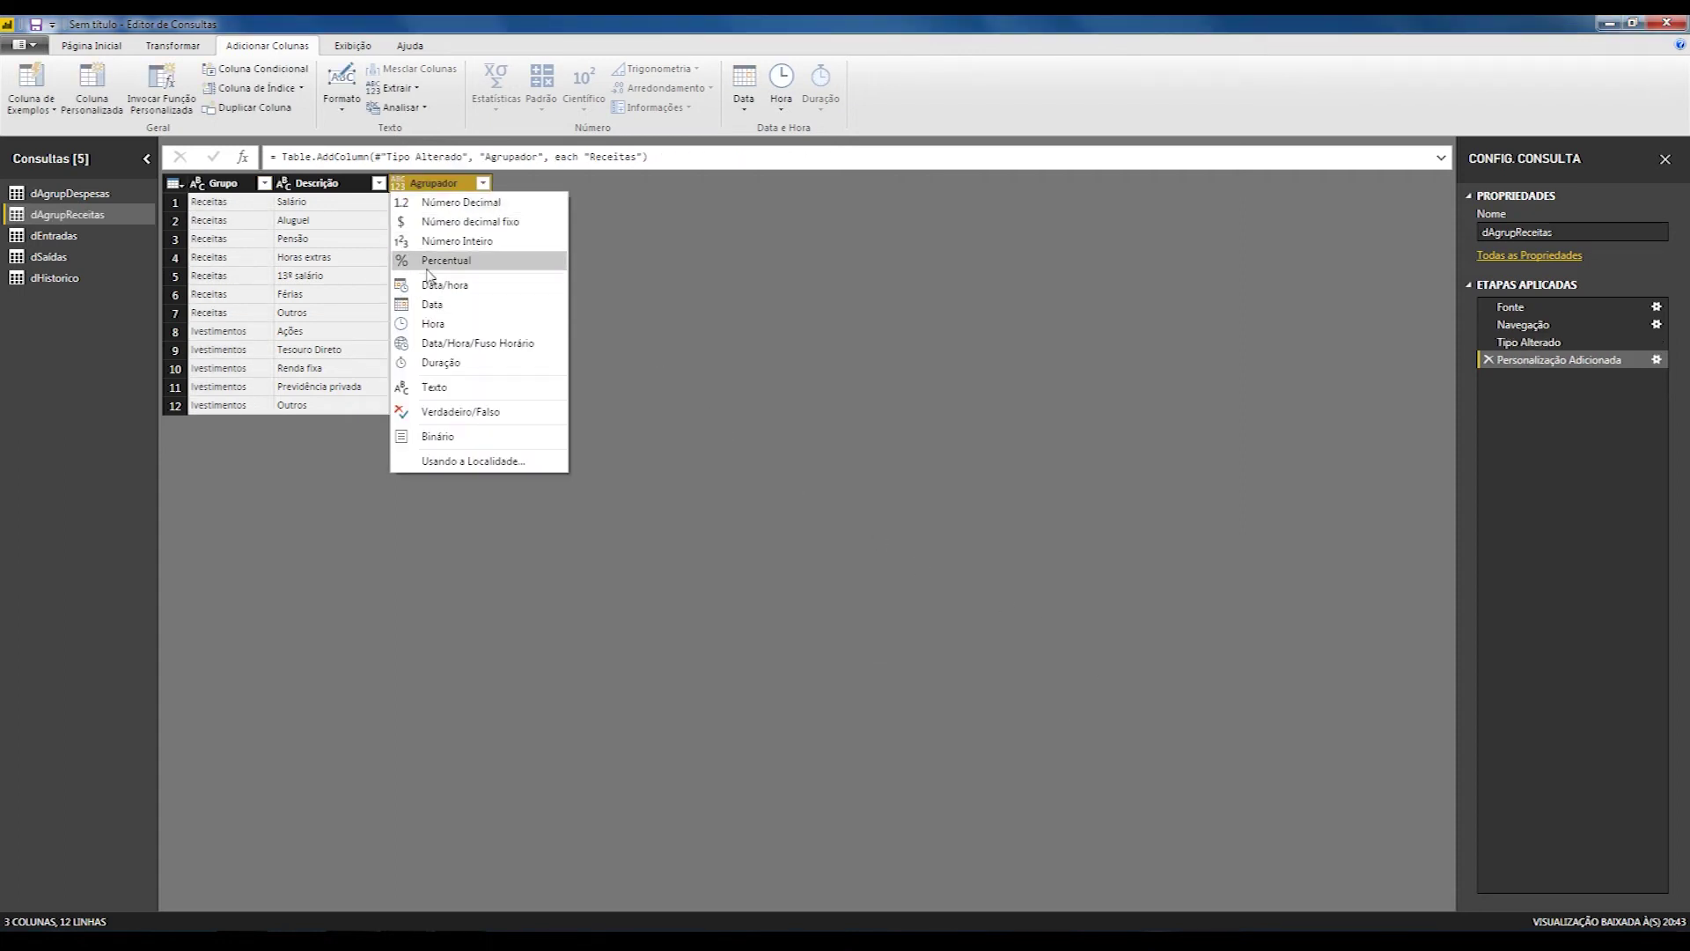
pyautogui.click(432, 387)
pyautogui.moveTo(418, 196); pyautogui.dragTo(227, 188)
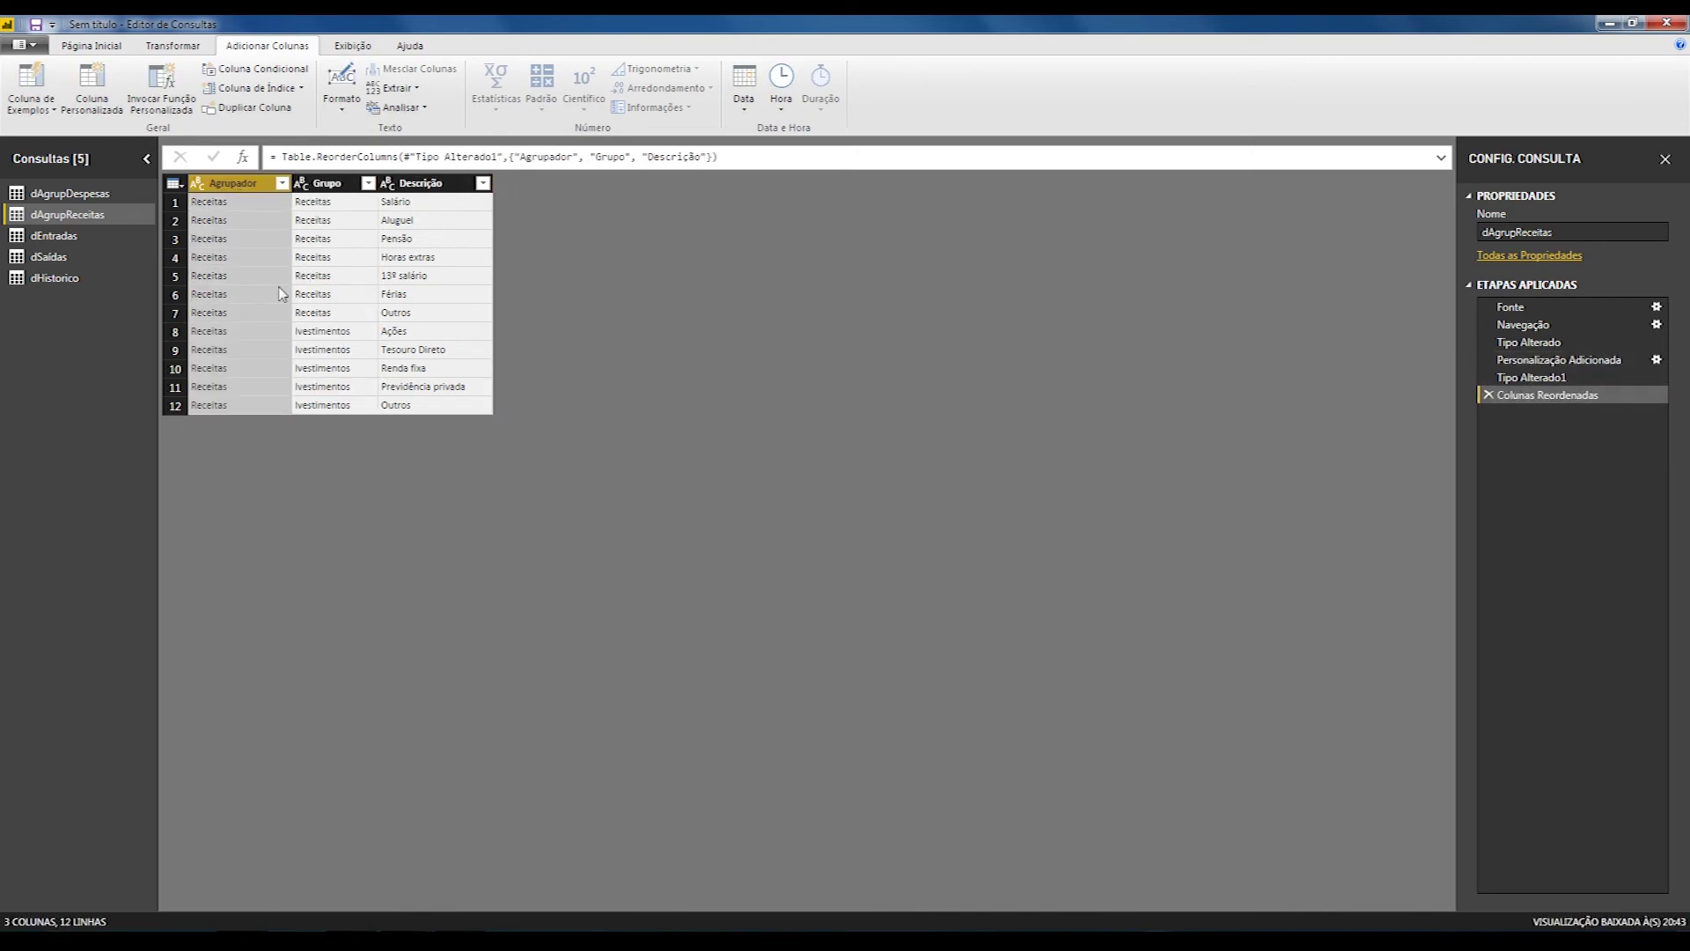
pyautogui.click(92, 195)
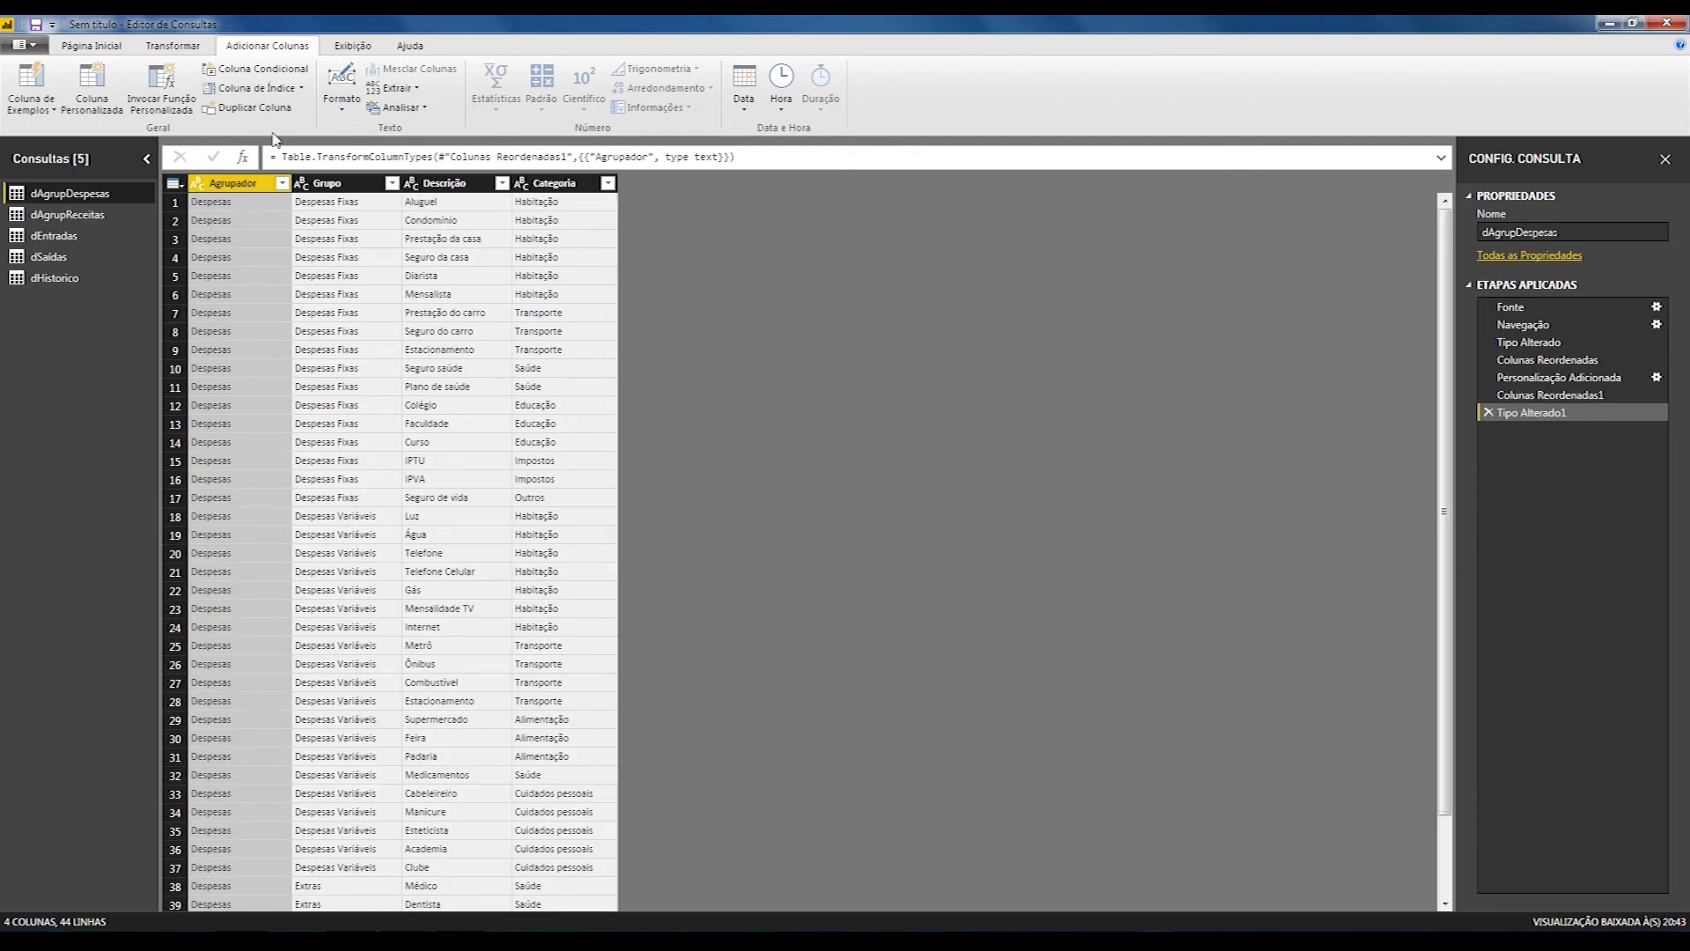
pyautogui.click(91, 45)
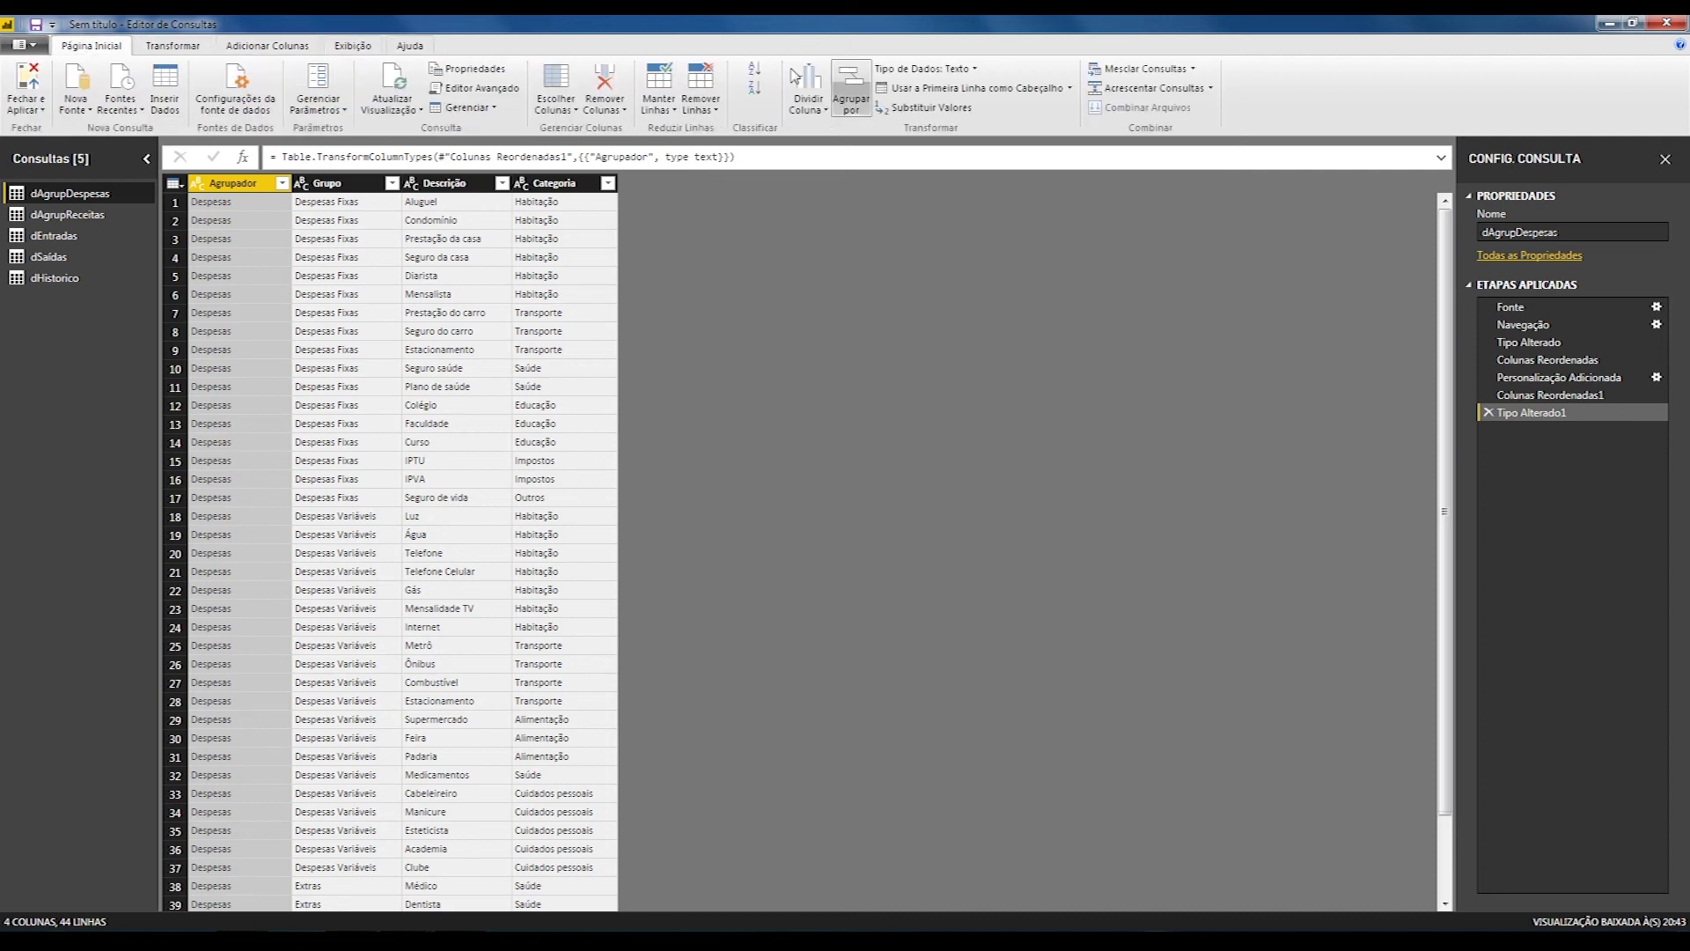
pyautogui.click(1211, 88)
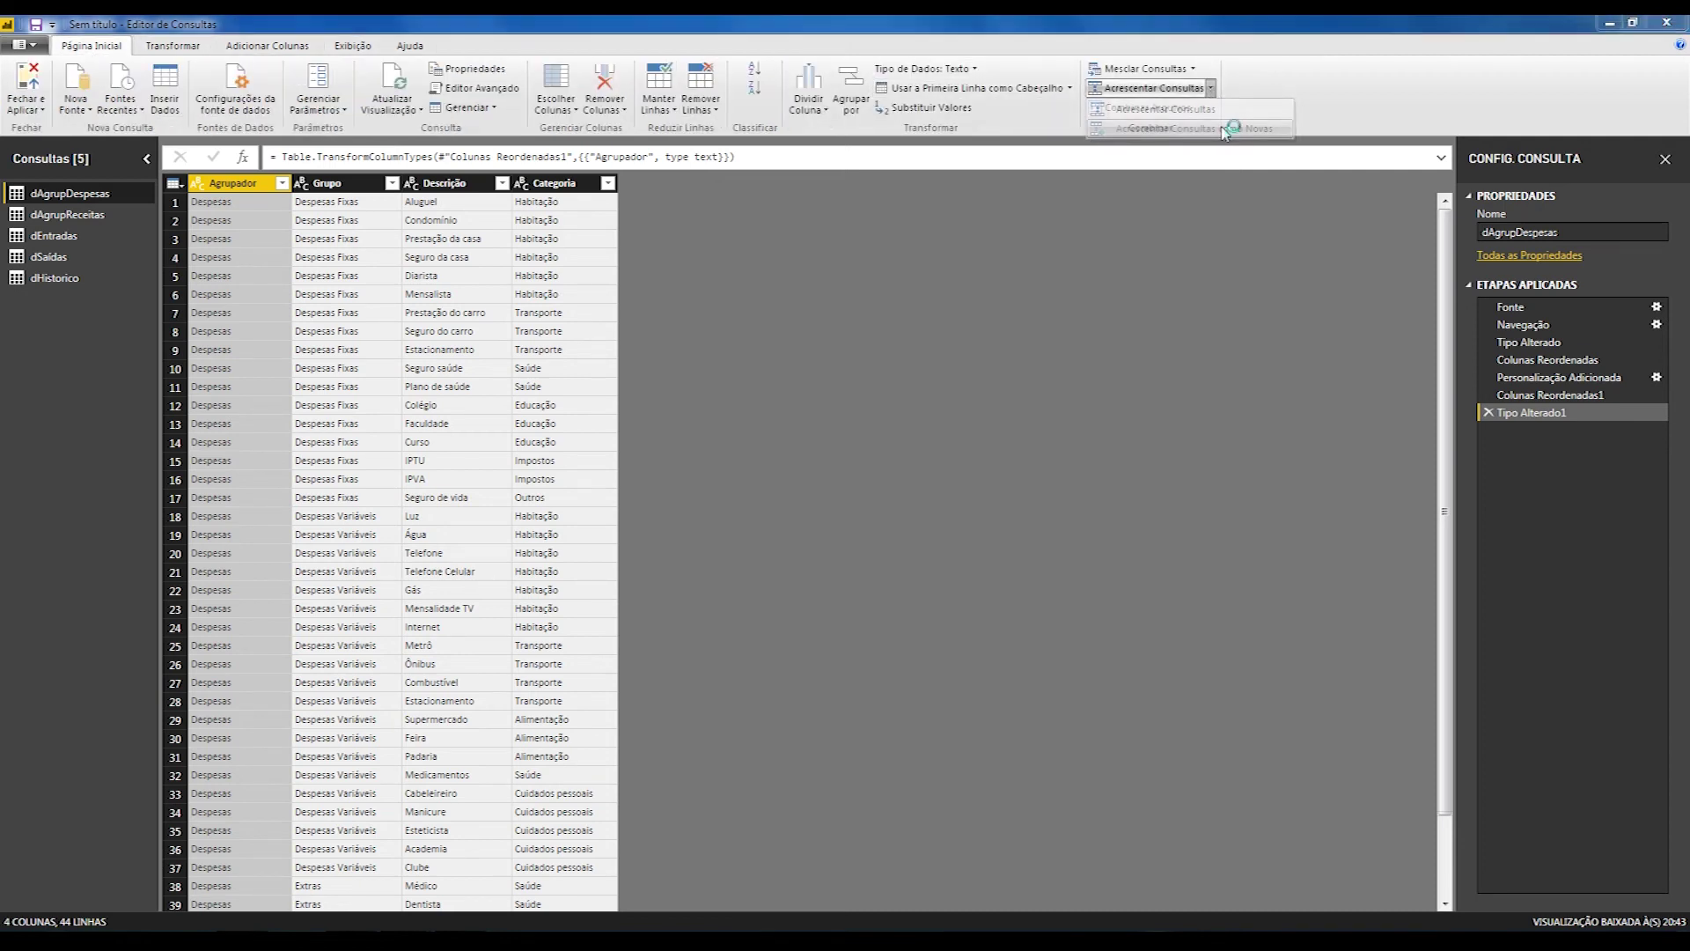
pyautogui.click(1224, 129)
pyautogui.click(1100, 559)
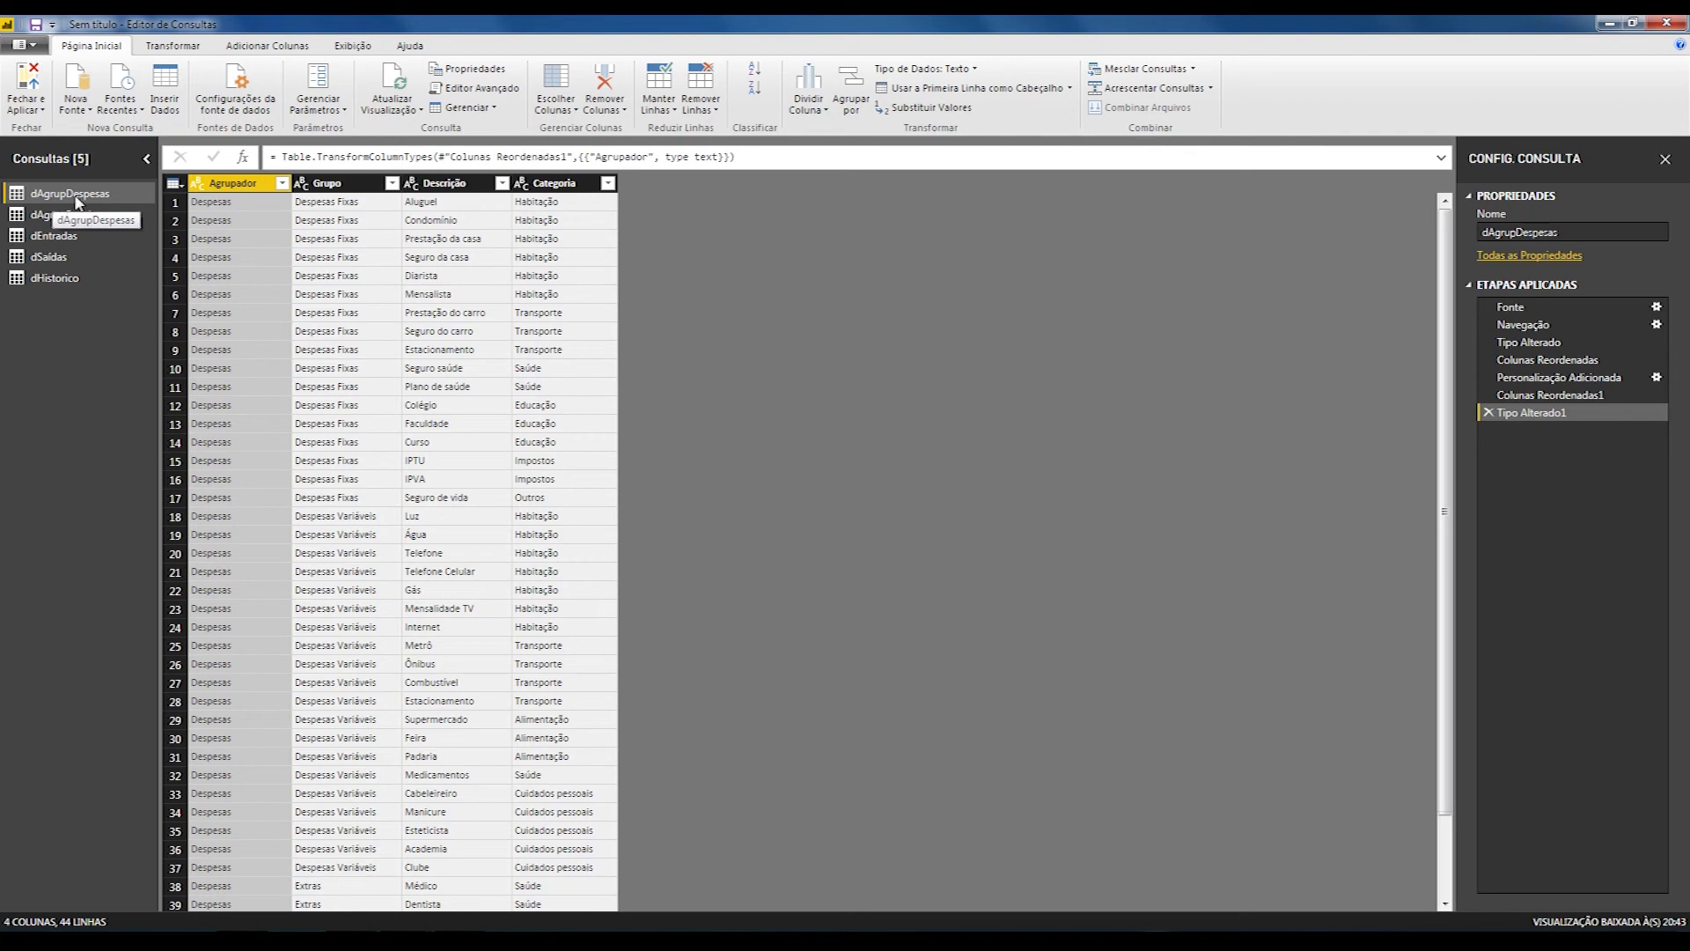
# - Append dAgrupReceitas to the primary table dAgrupDespesas as a new query
pyautogui.scroll(-3, 553, 381)
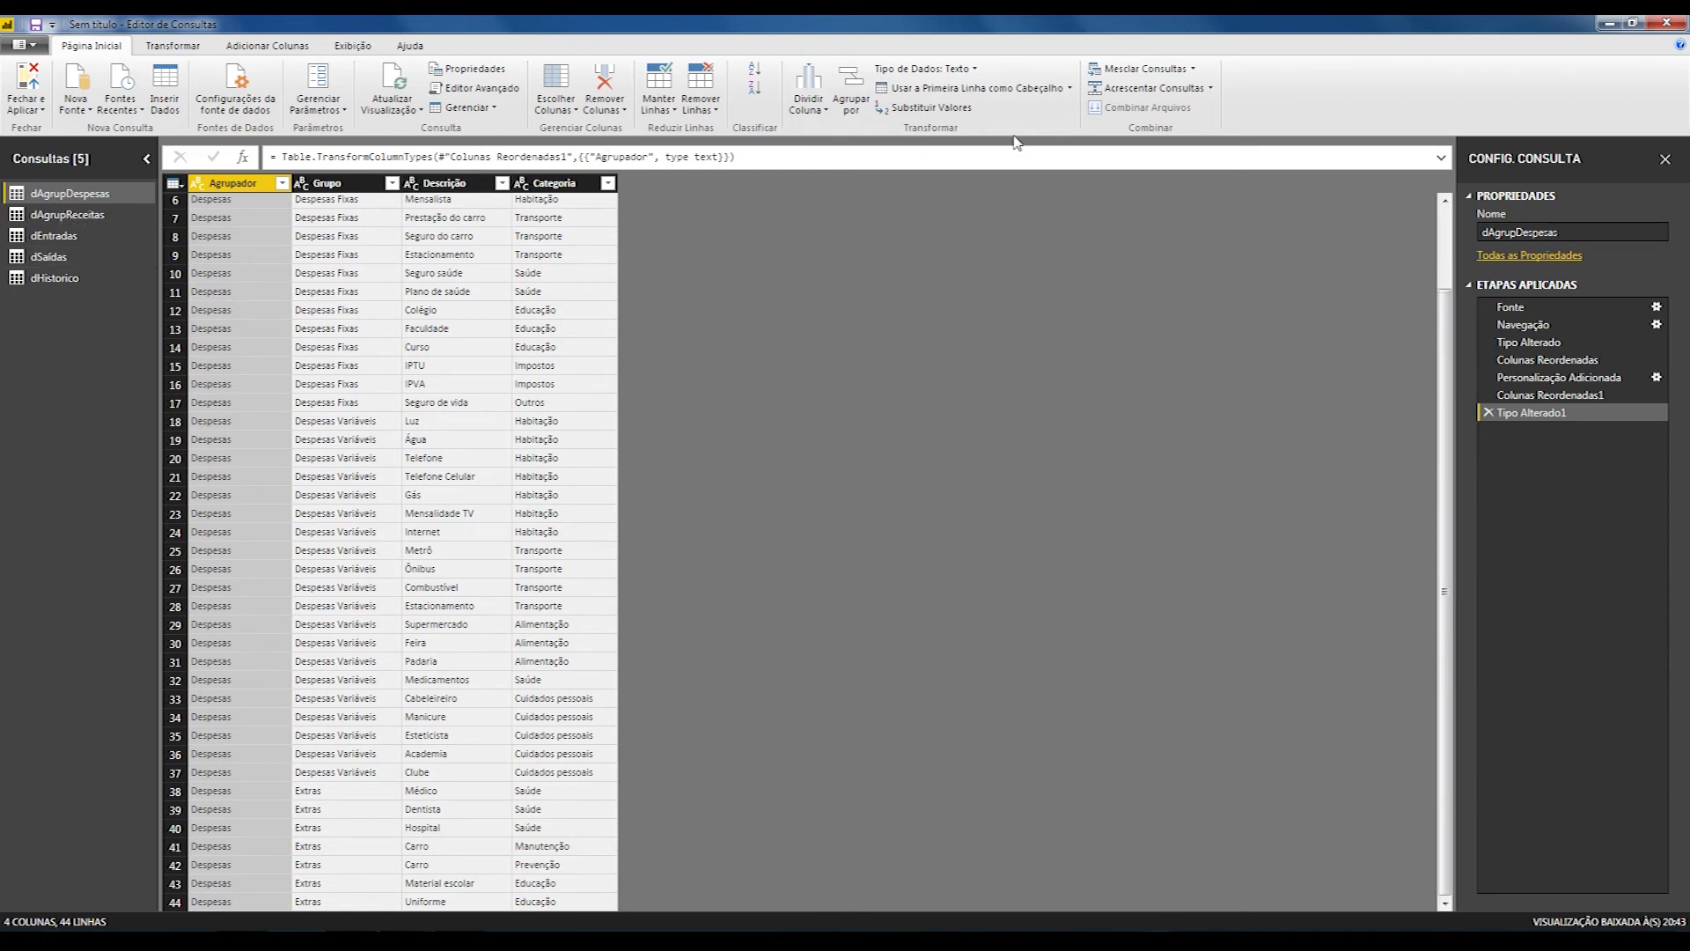
pyautogui.click(1212, 89)
pyautogui.click(1235, 129)
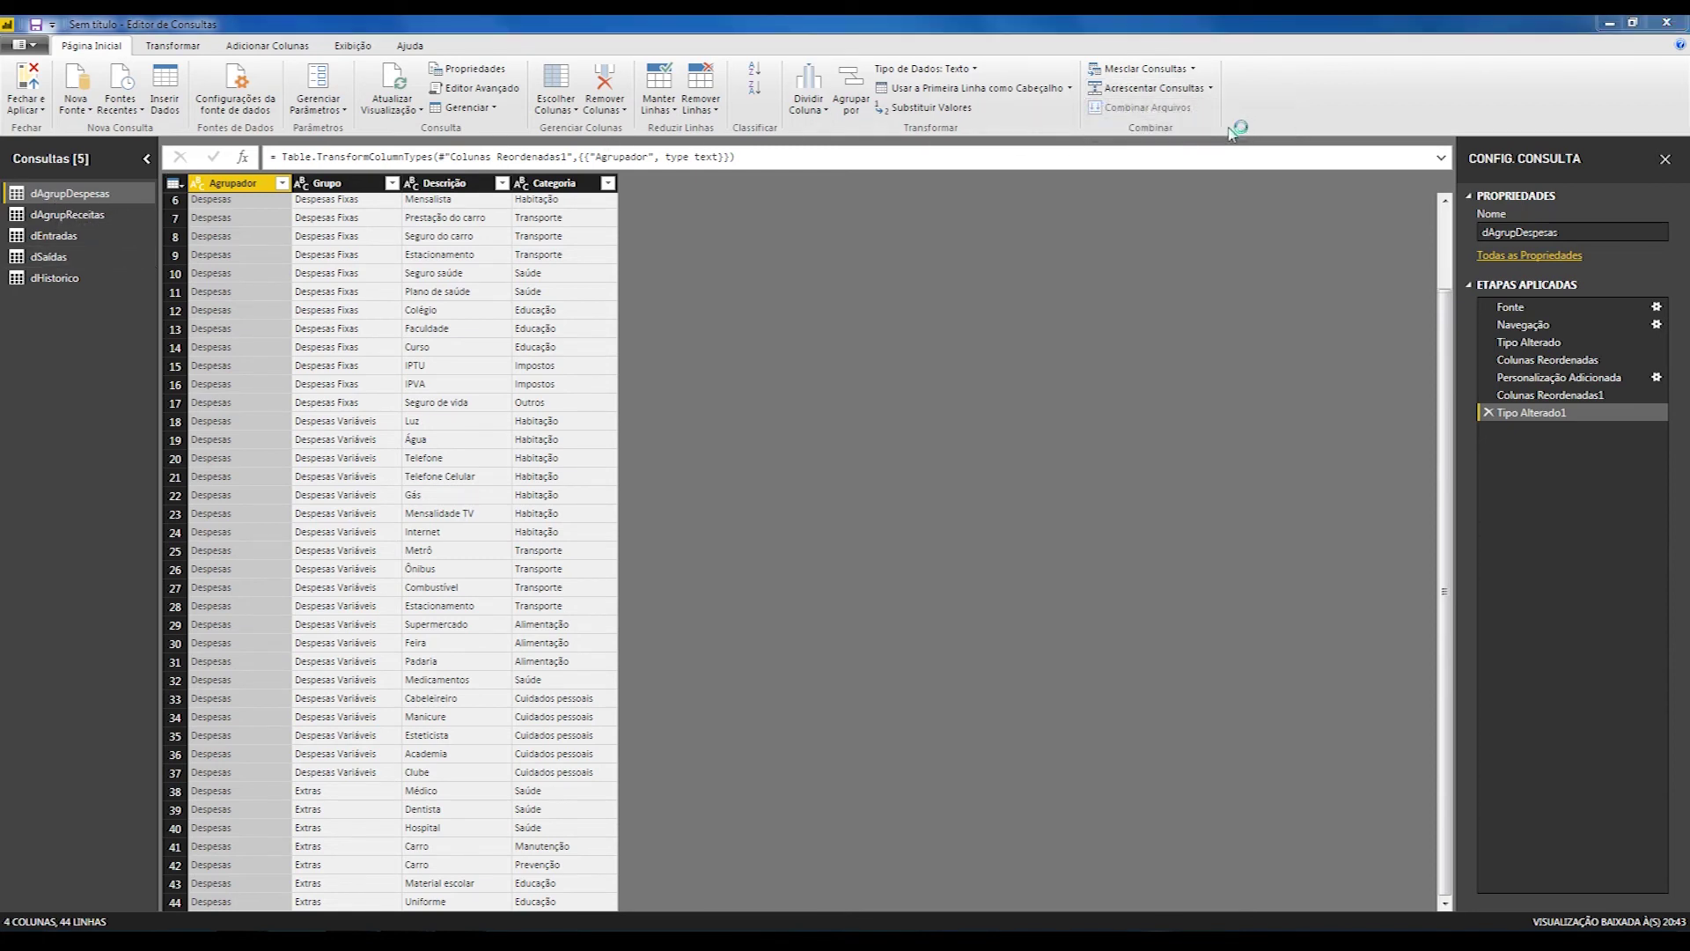
pyautogui.click(711, 511)
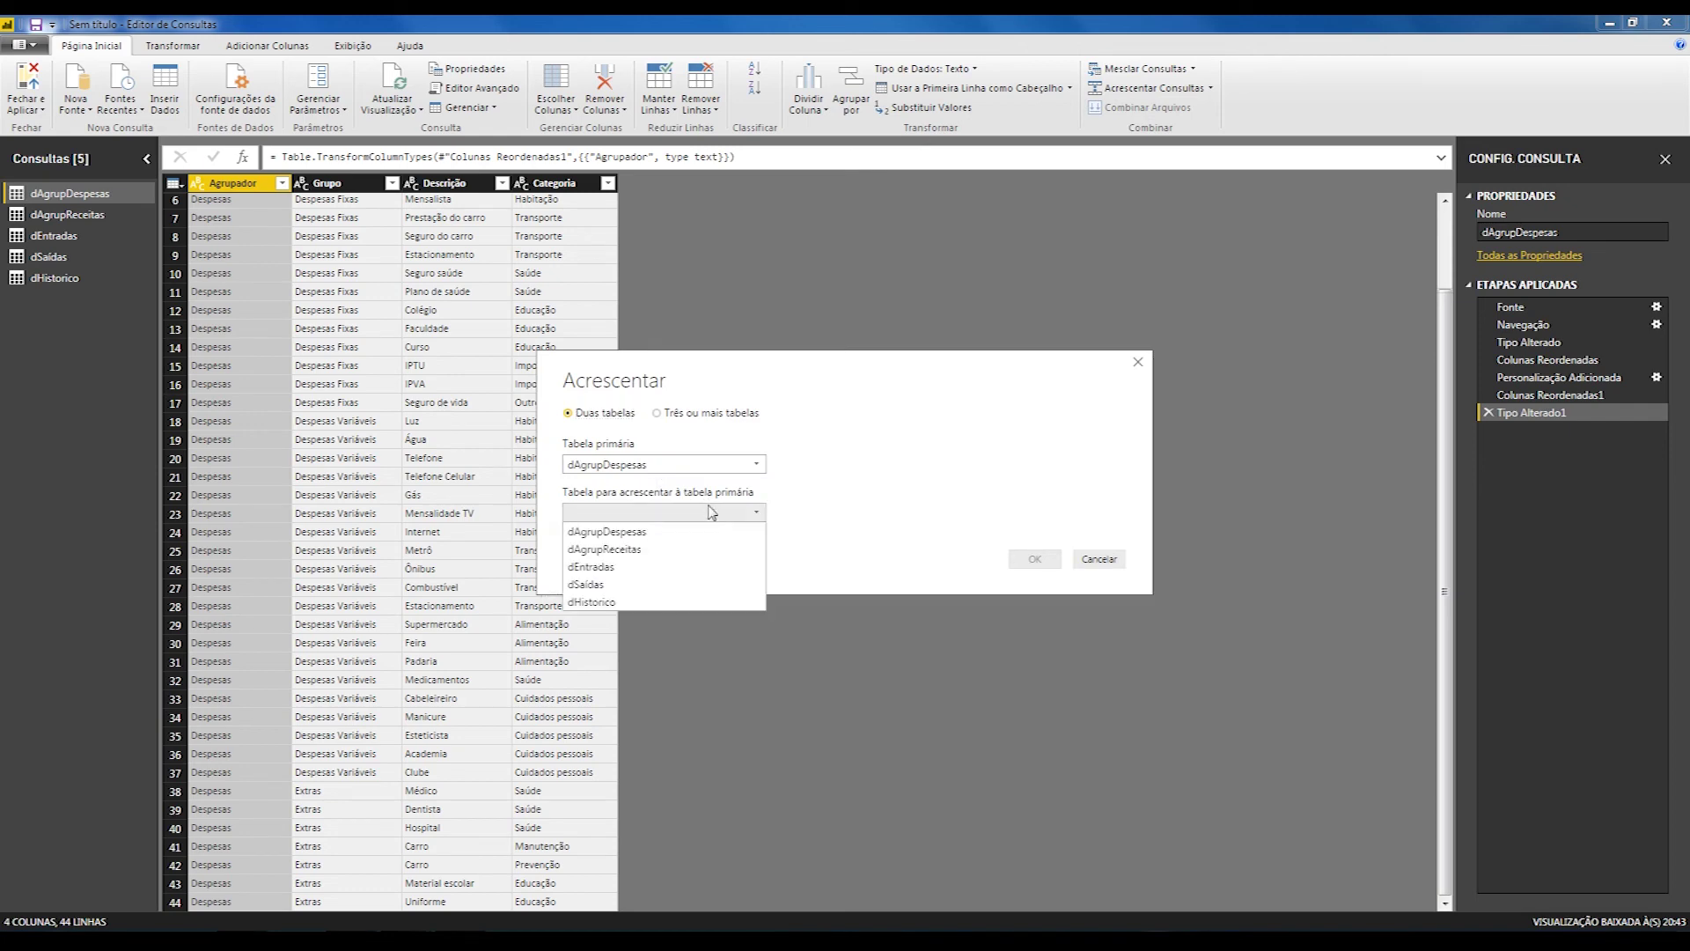
pyautogui.click(658, 550)
pyautogui.click(1031, 560)
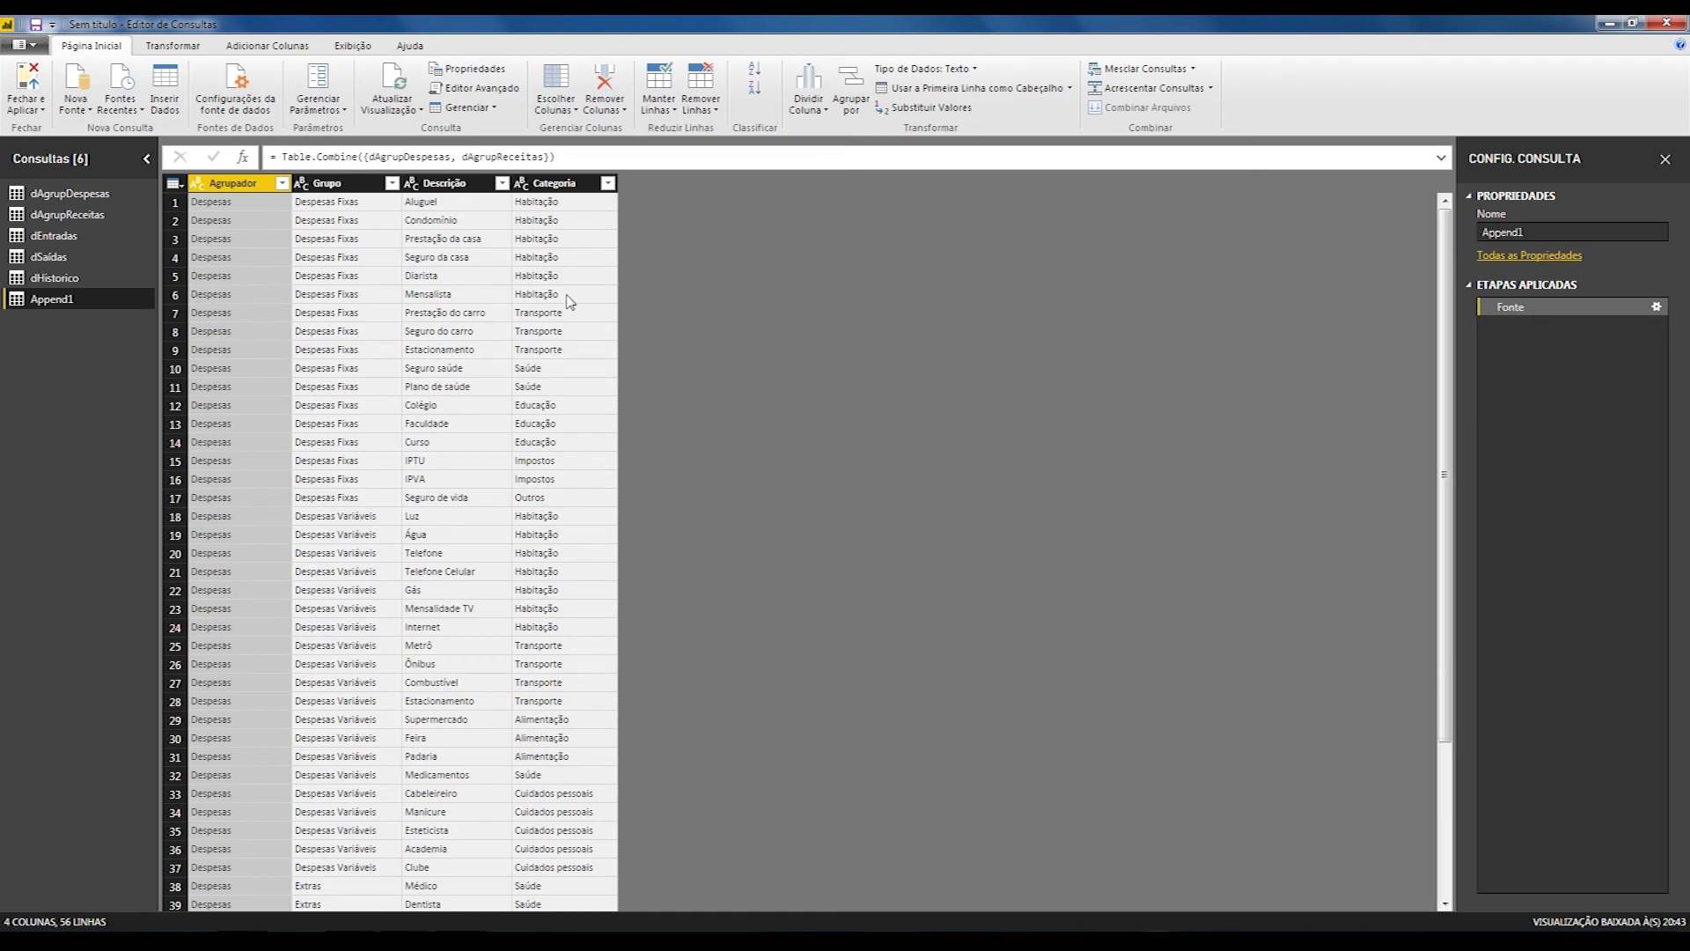
# - Rename the new query that combines dAgrupDespesas and dAgrupReceitas as dAgrupador
pyautogui.doubleClick(55, 300)
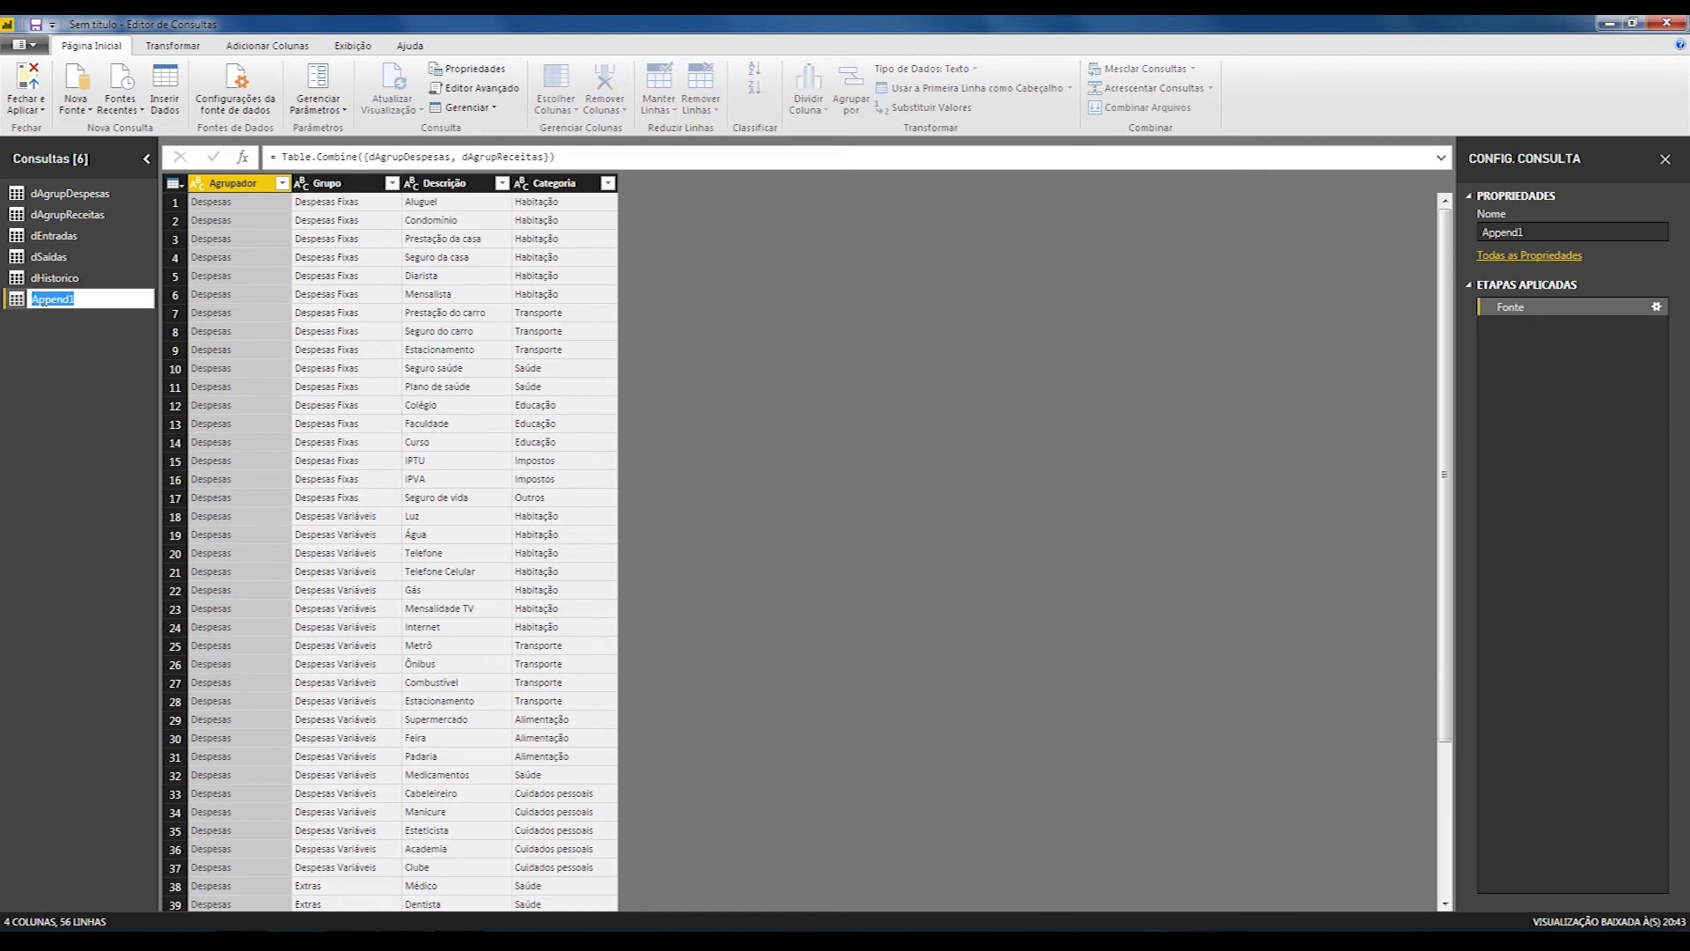
pyautogui.press('Return')
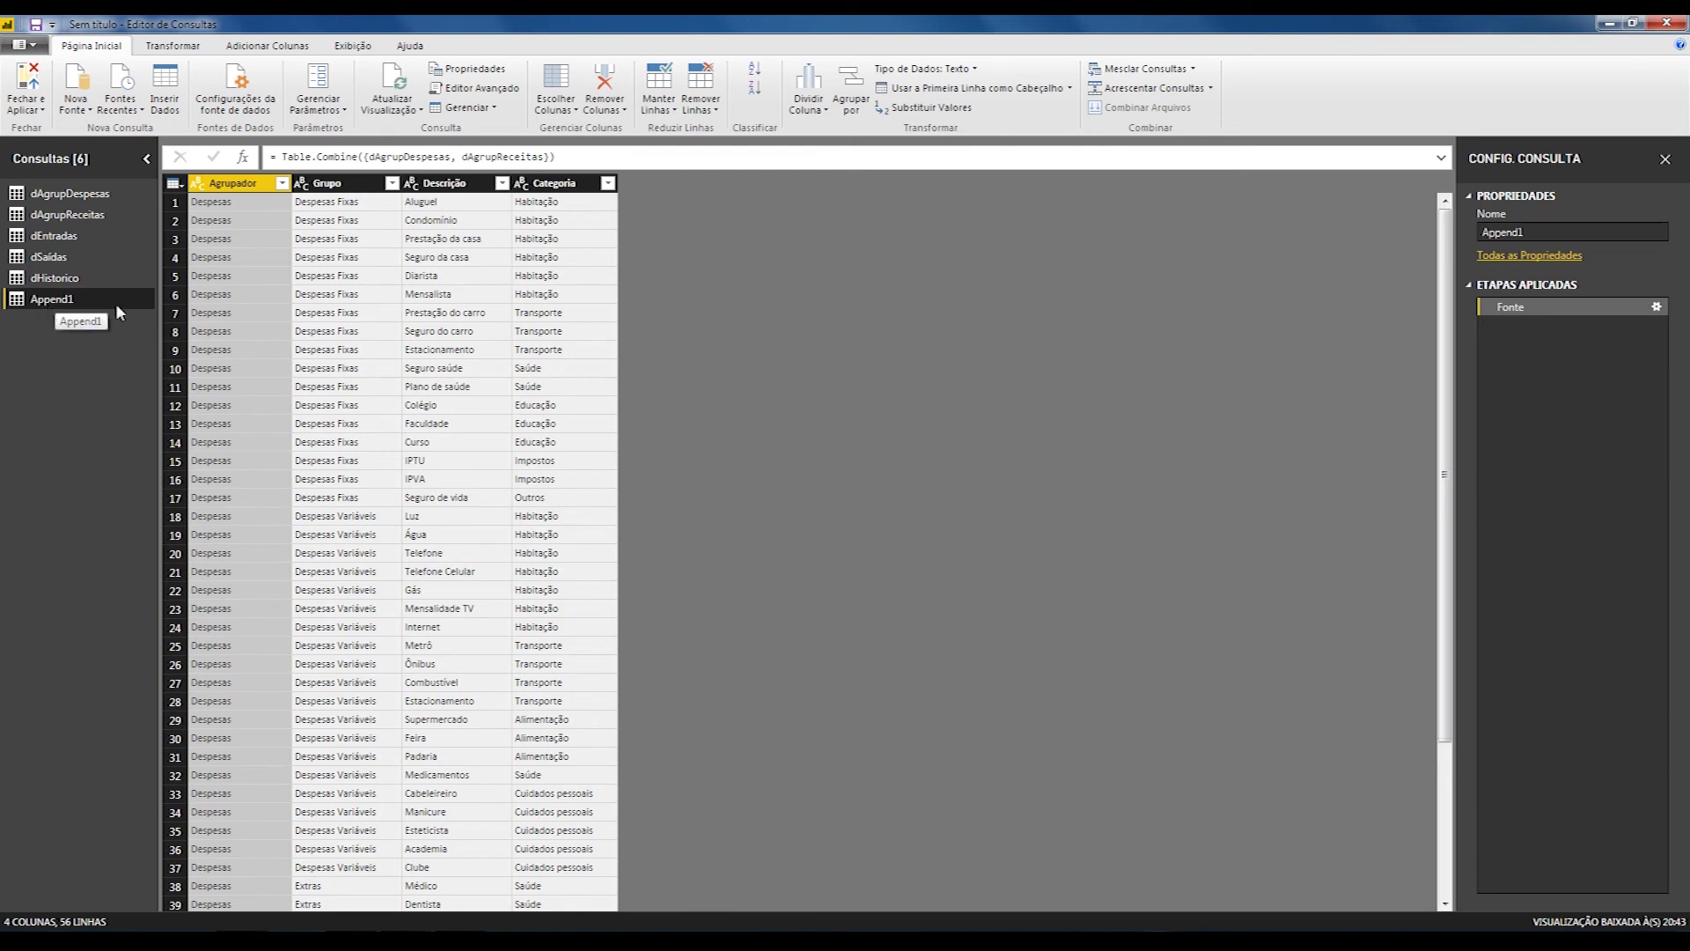
pyautogui.click(1550, 234)
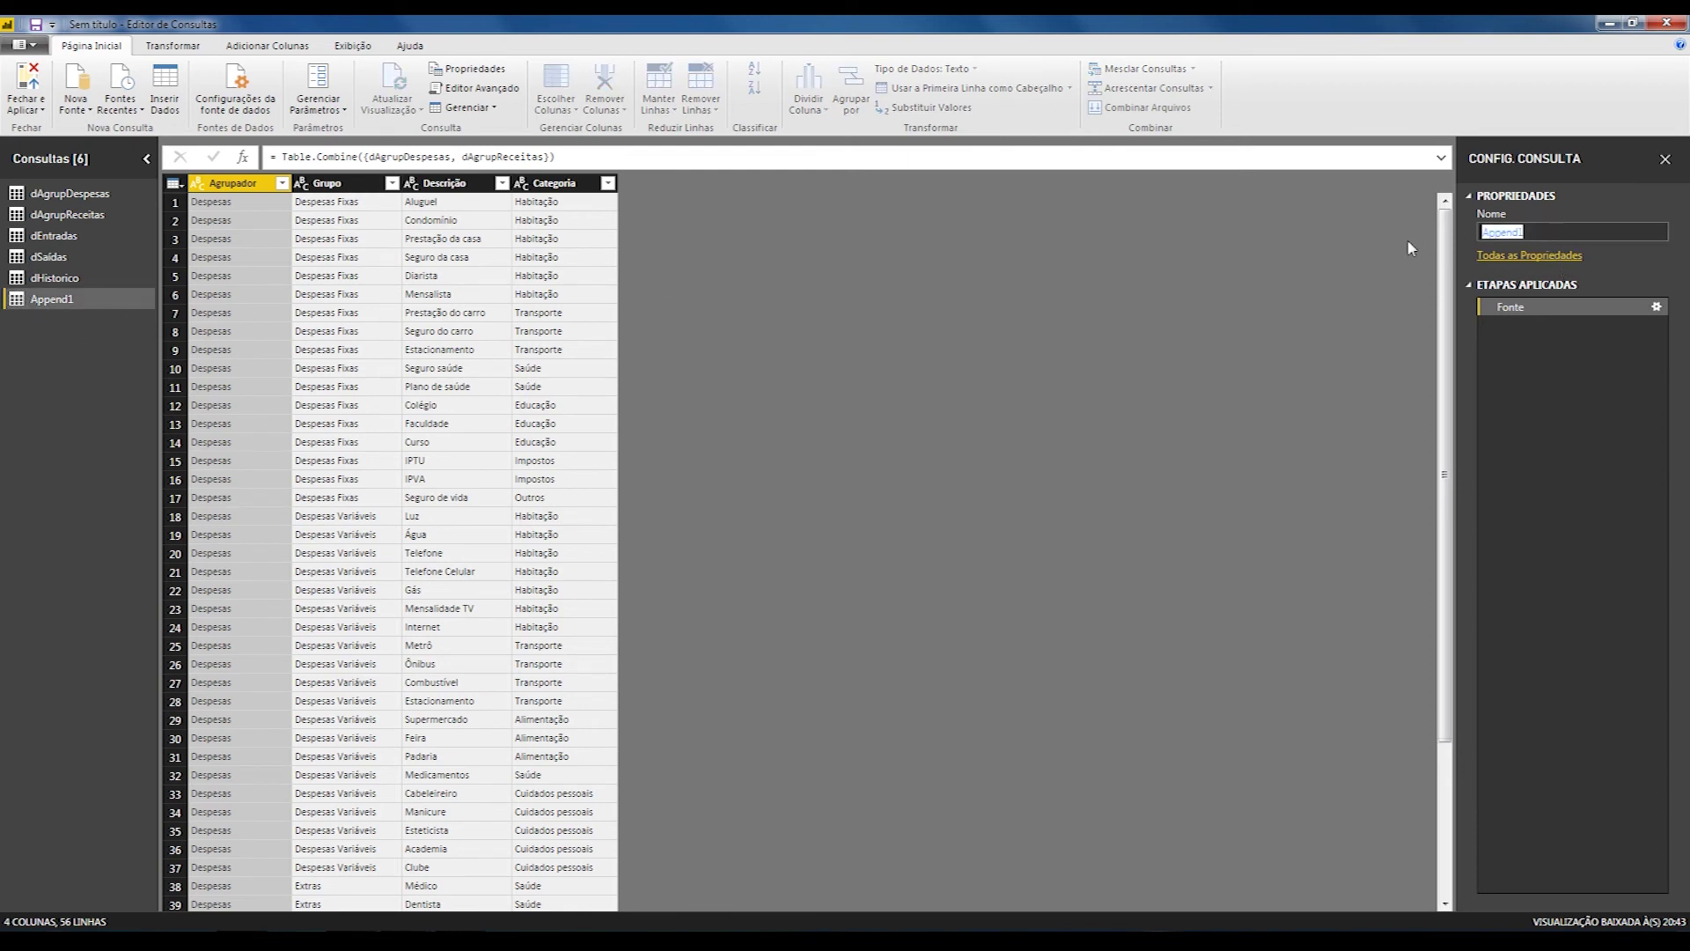
pyautogui.write('dAgrupador')
pyautogui.press('Return')
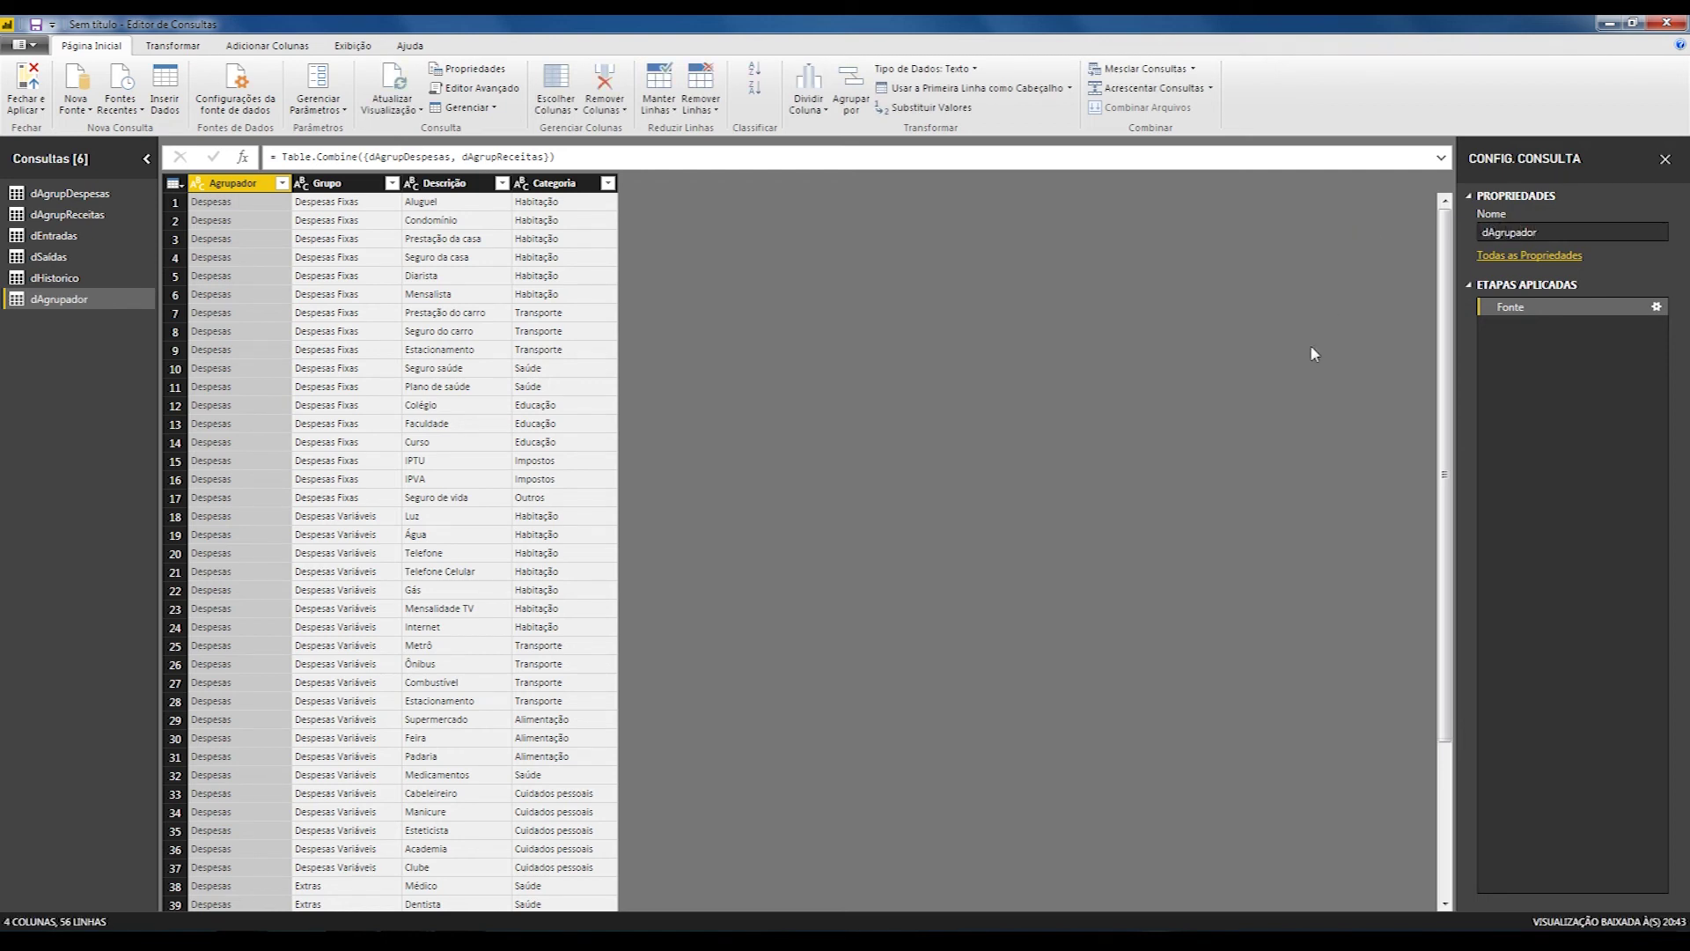
# - Compare the columns of dHistorico and dAgrupador, looking at Descrição, Categoria, Grupo and Agrupador
pyautogui.click(60, 278)
pyautogui.click(61, 300)
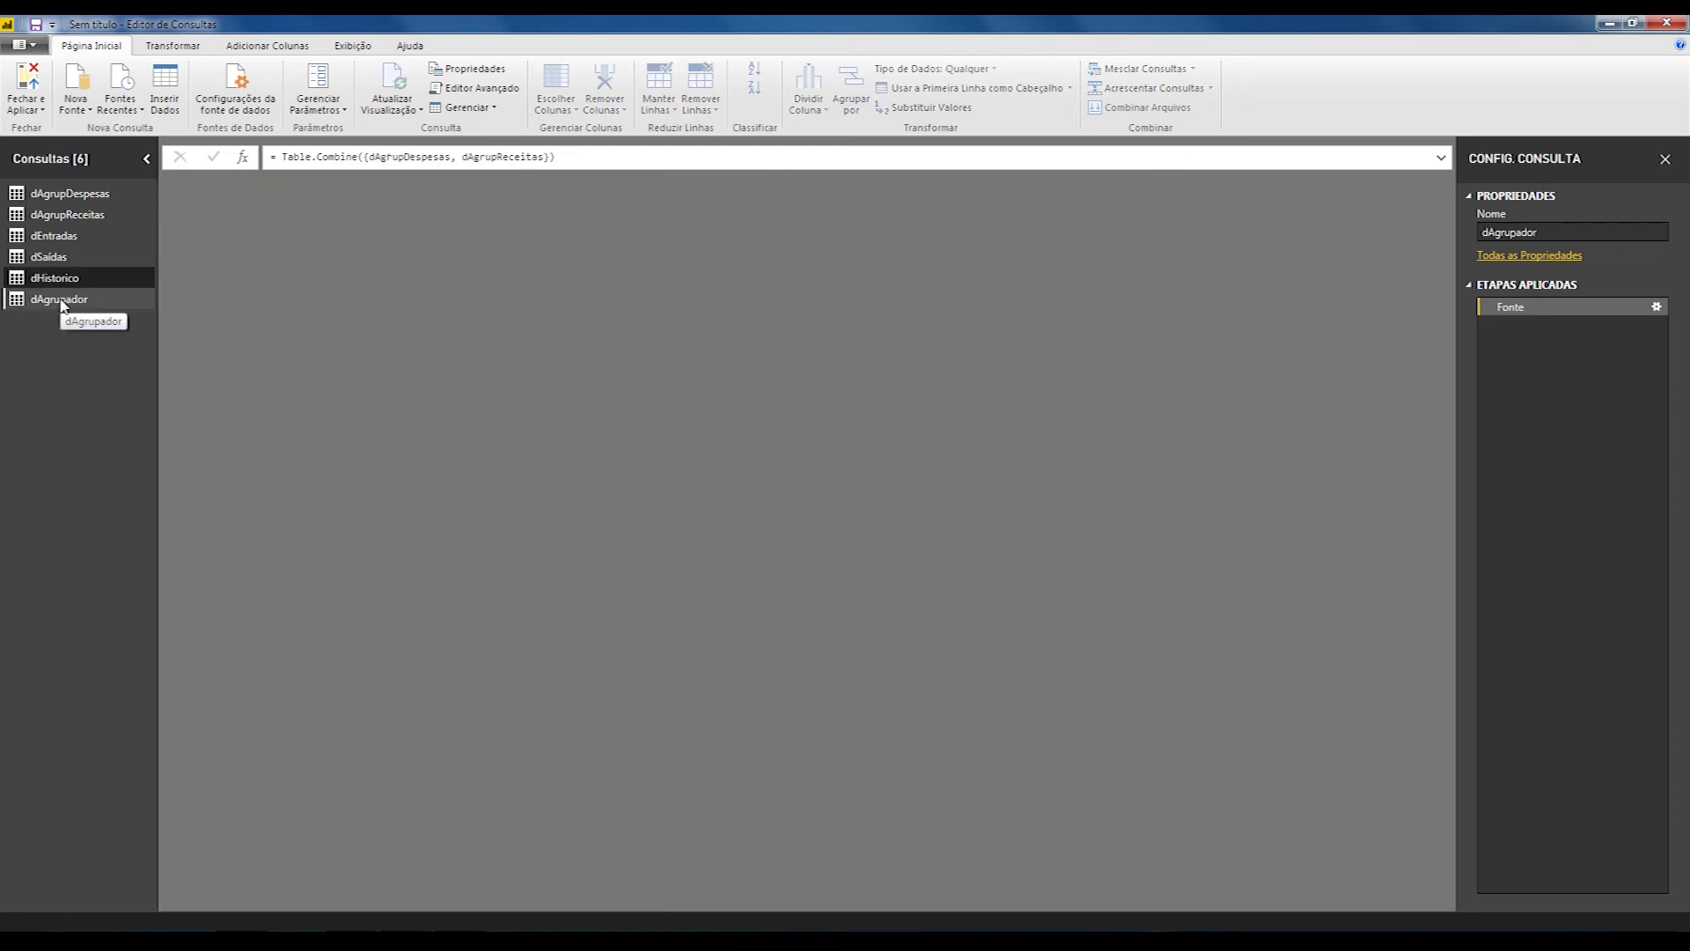
pyautogui.click(58, 280)
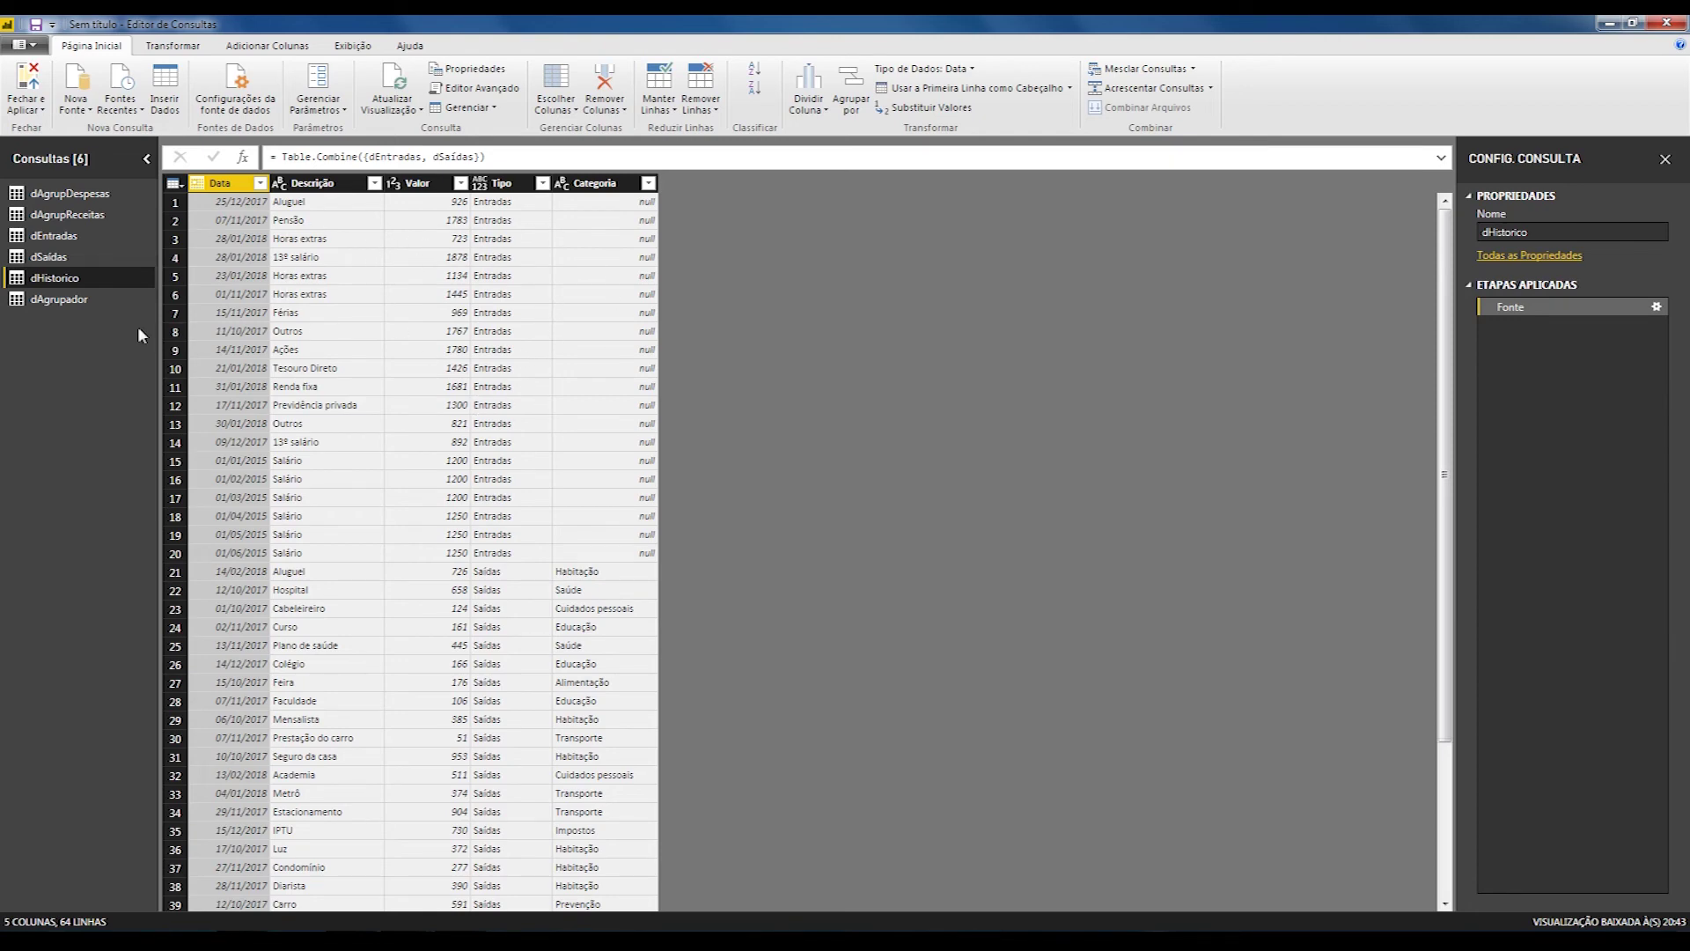
pyautogui.click(66, 302)
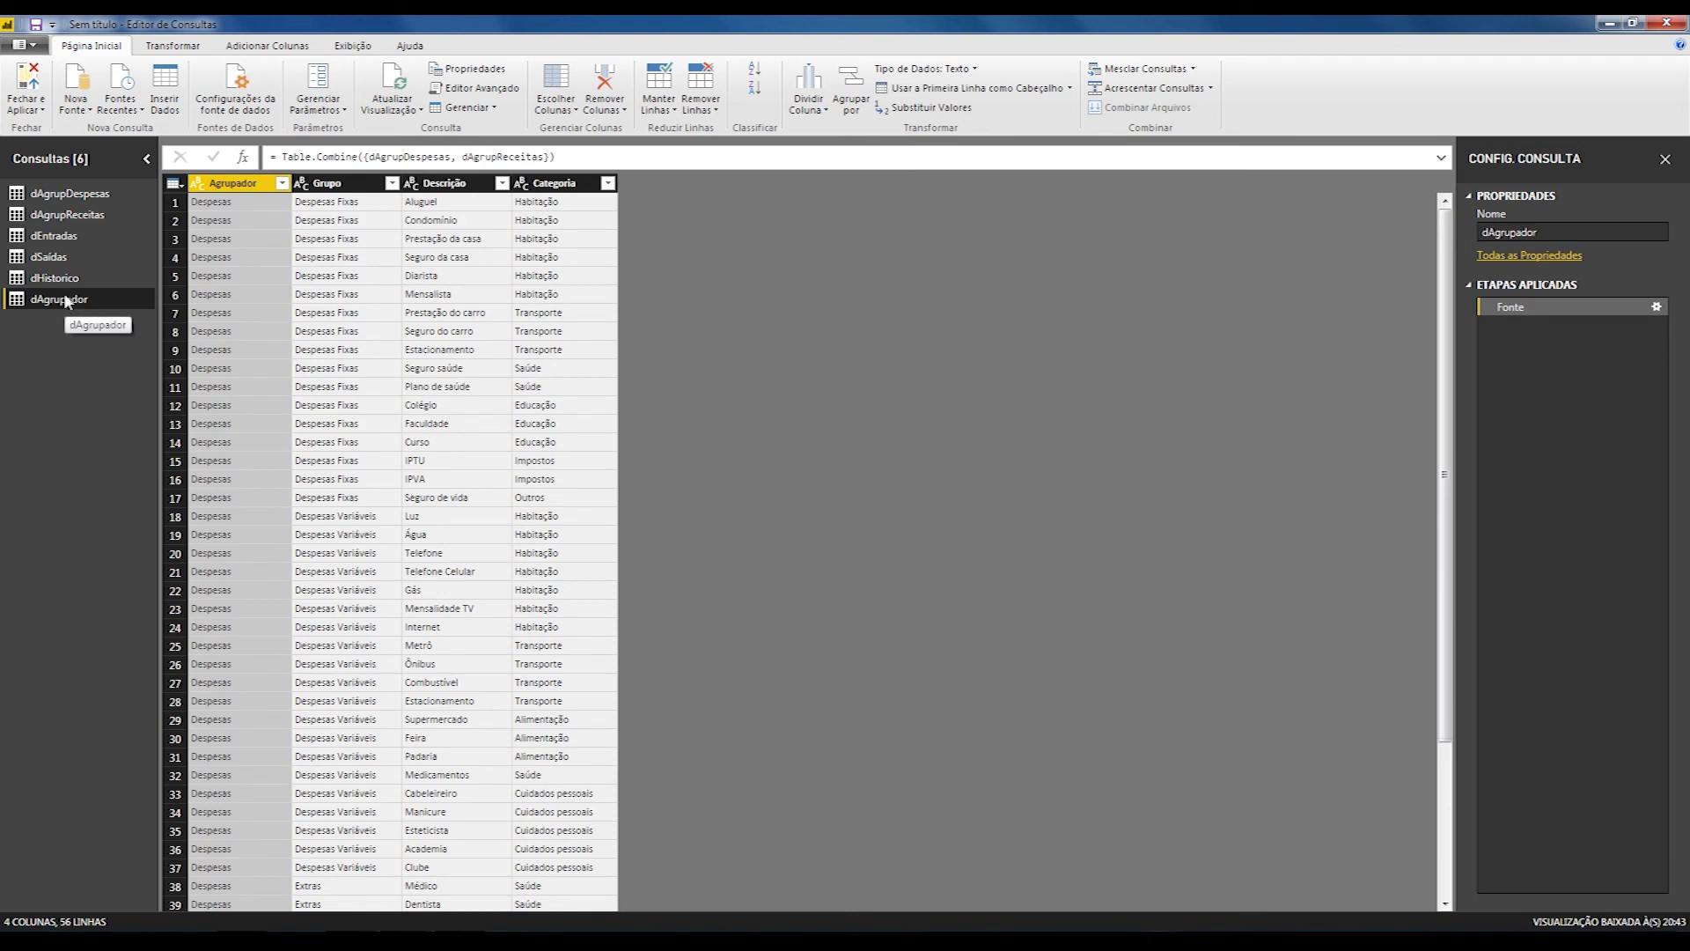
pyautogui.click(65, 282)
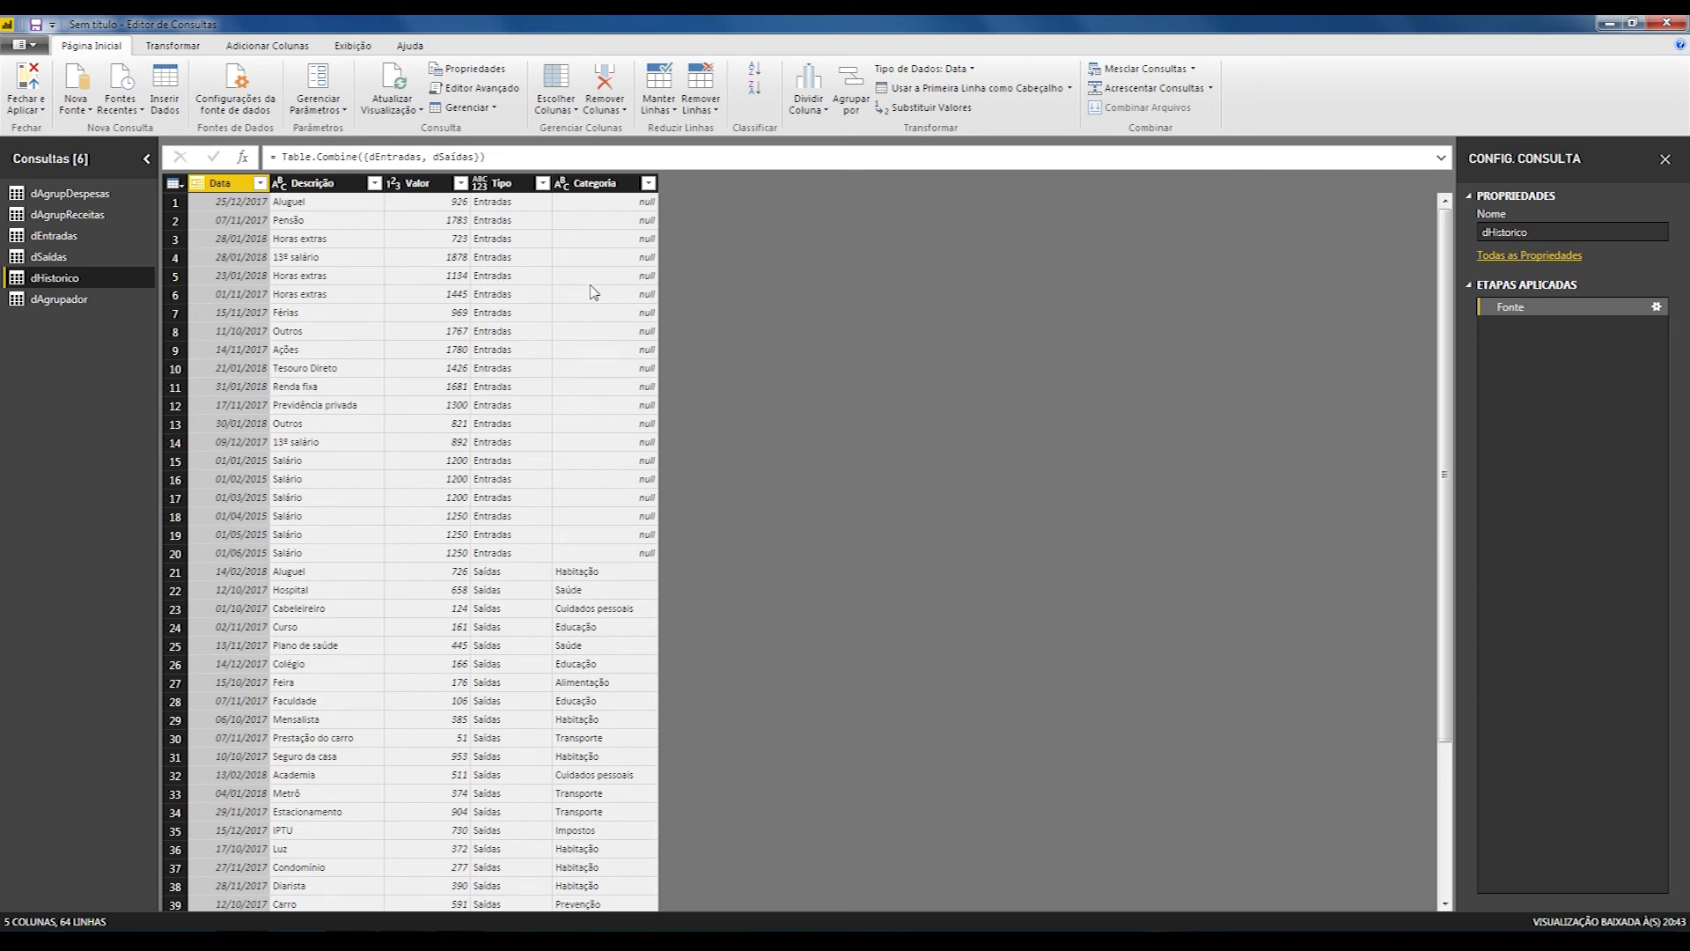
pyautogui.click(82, 296)
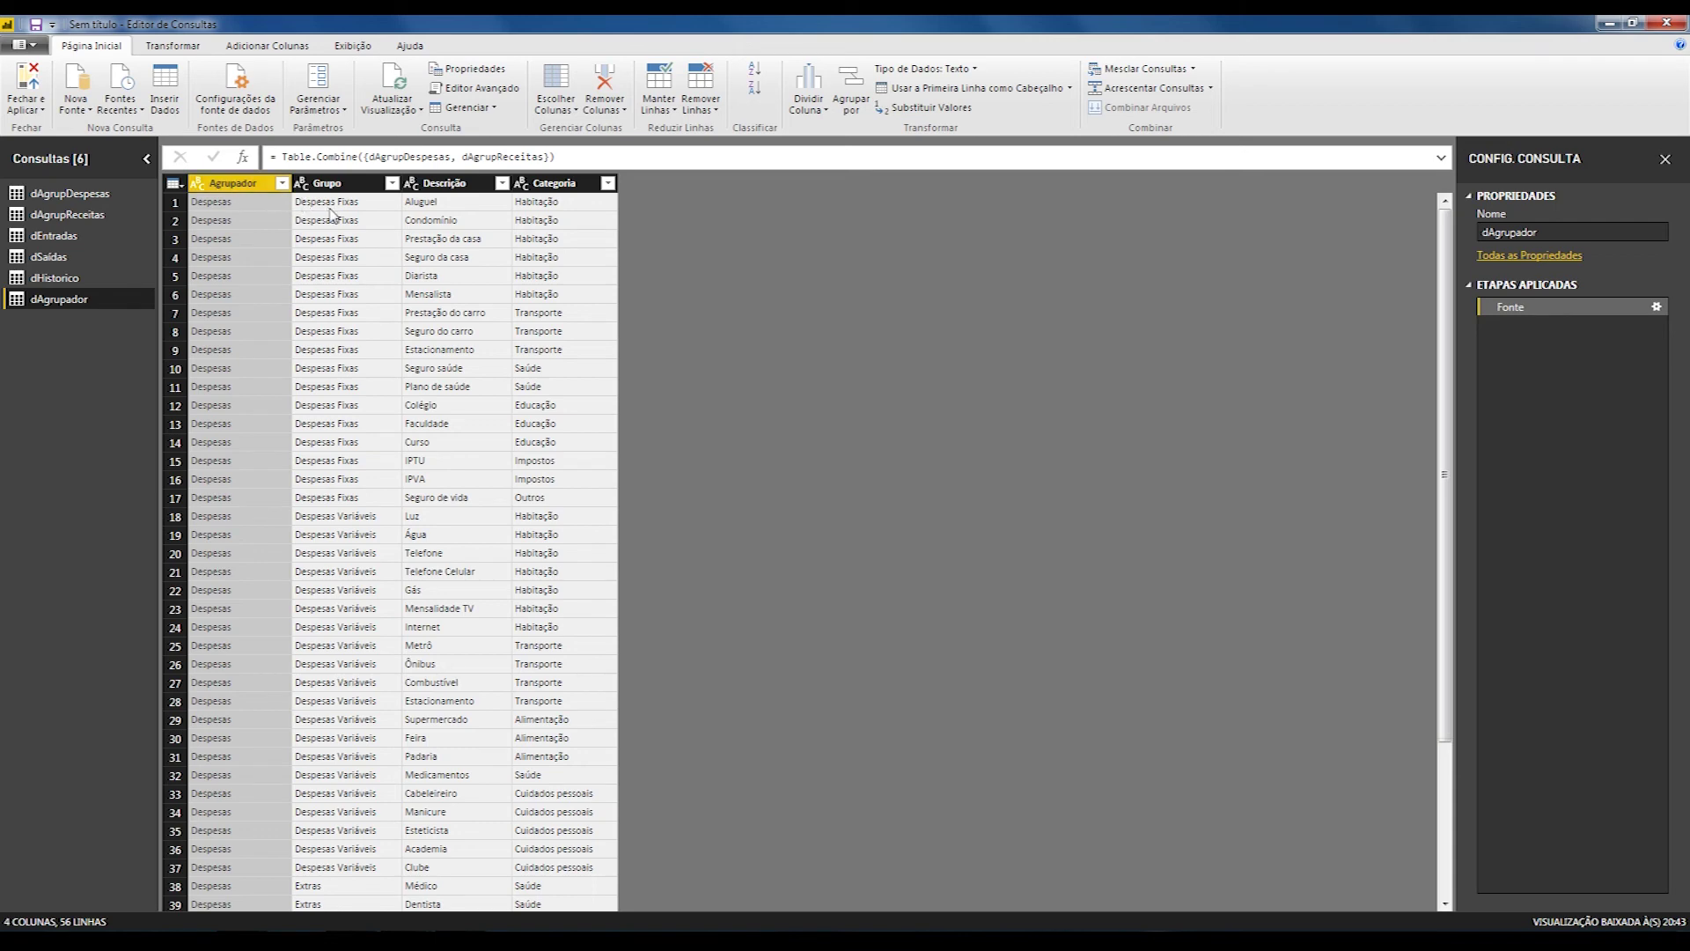
# - Merge dHistorico with dAgrupador, matching on the Descrição column of both tables with a left outer join (Externa esquerda)
pyautogui.click(55, 280)
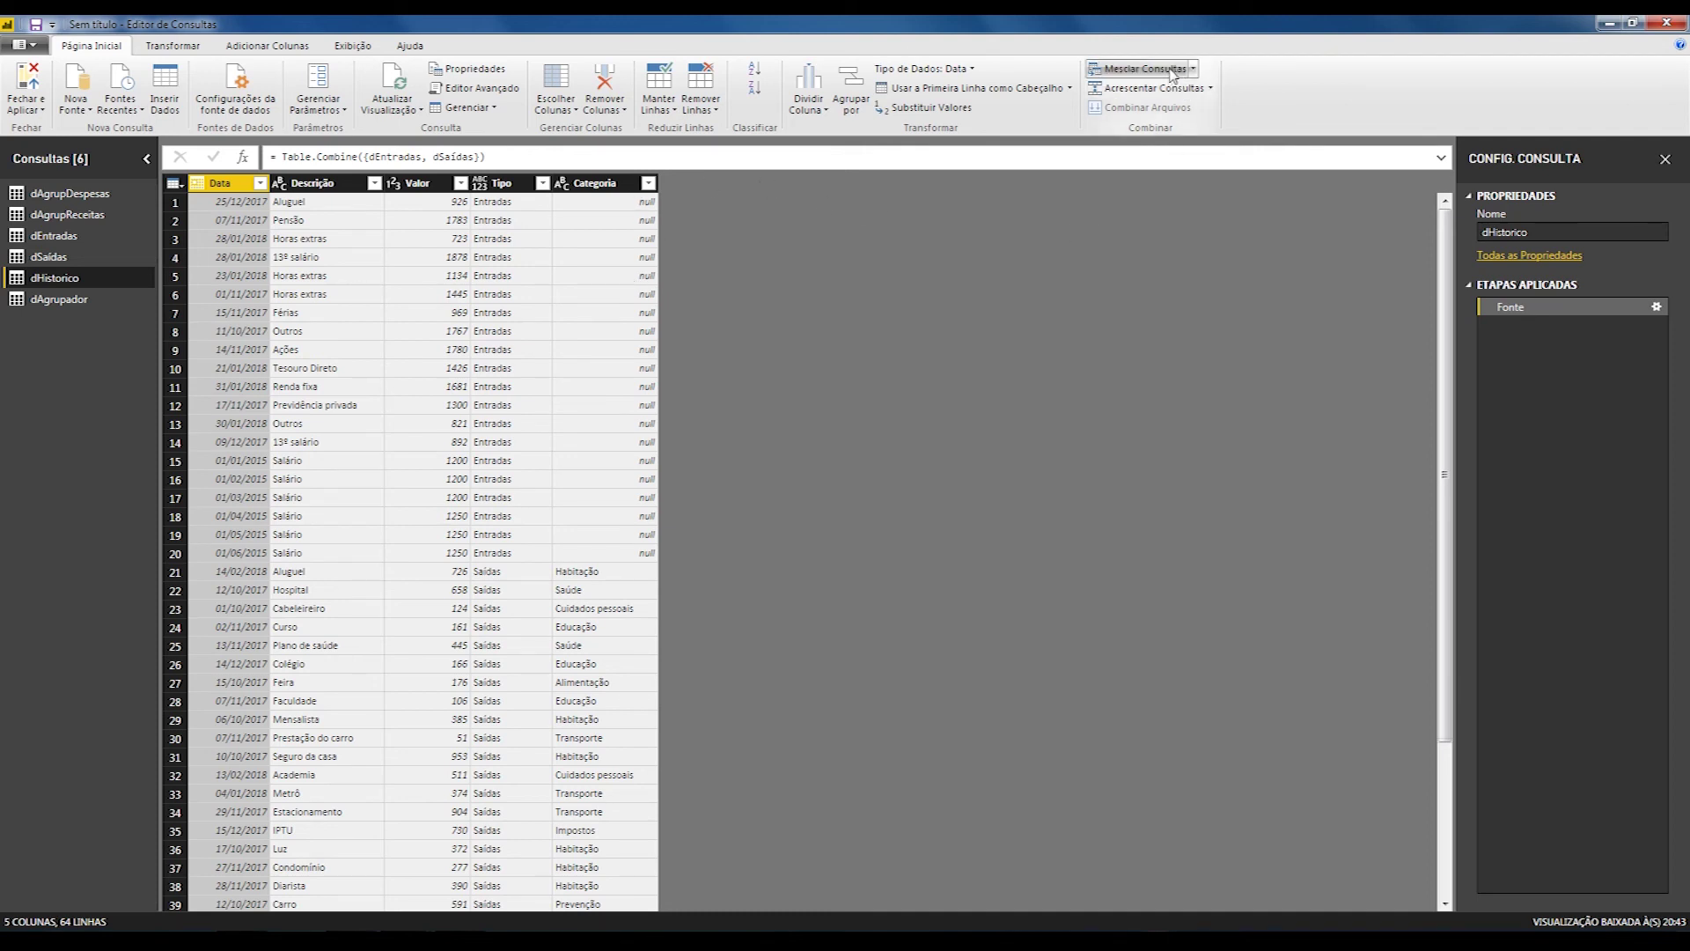
pyautogui.click(636, 208)
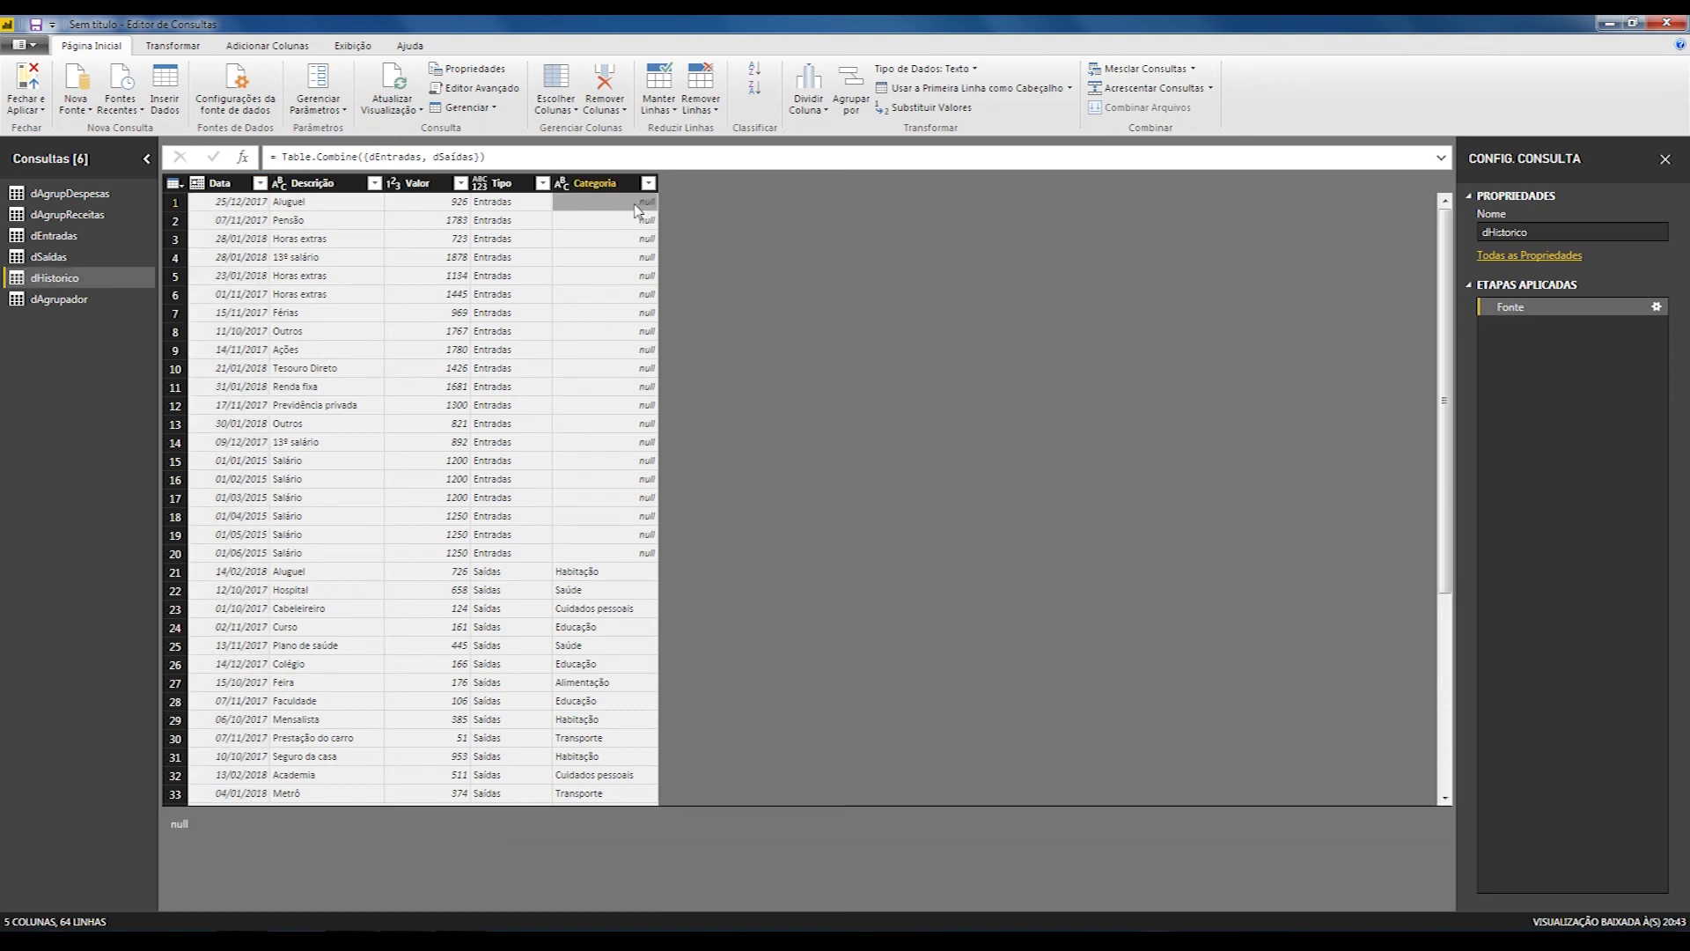
pyautogui.click(1193, 68)
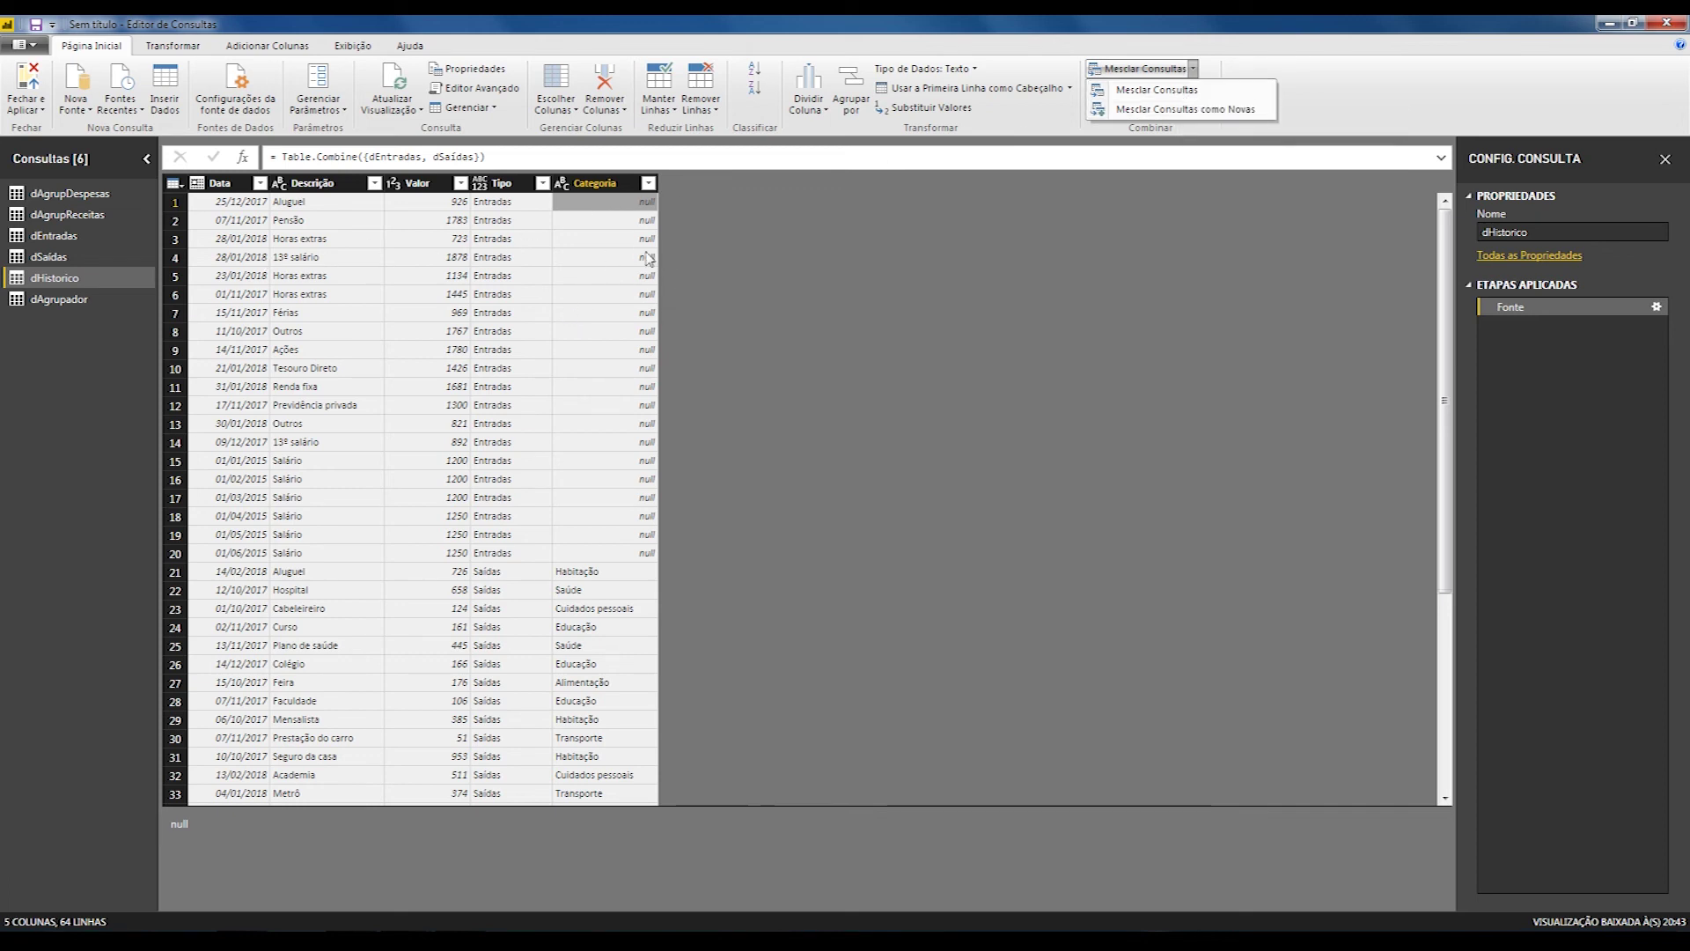
pyautogui.click(719, 234)
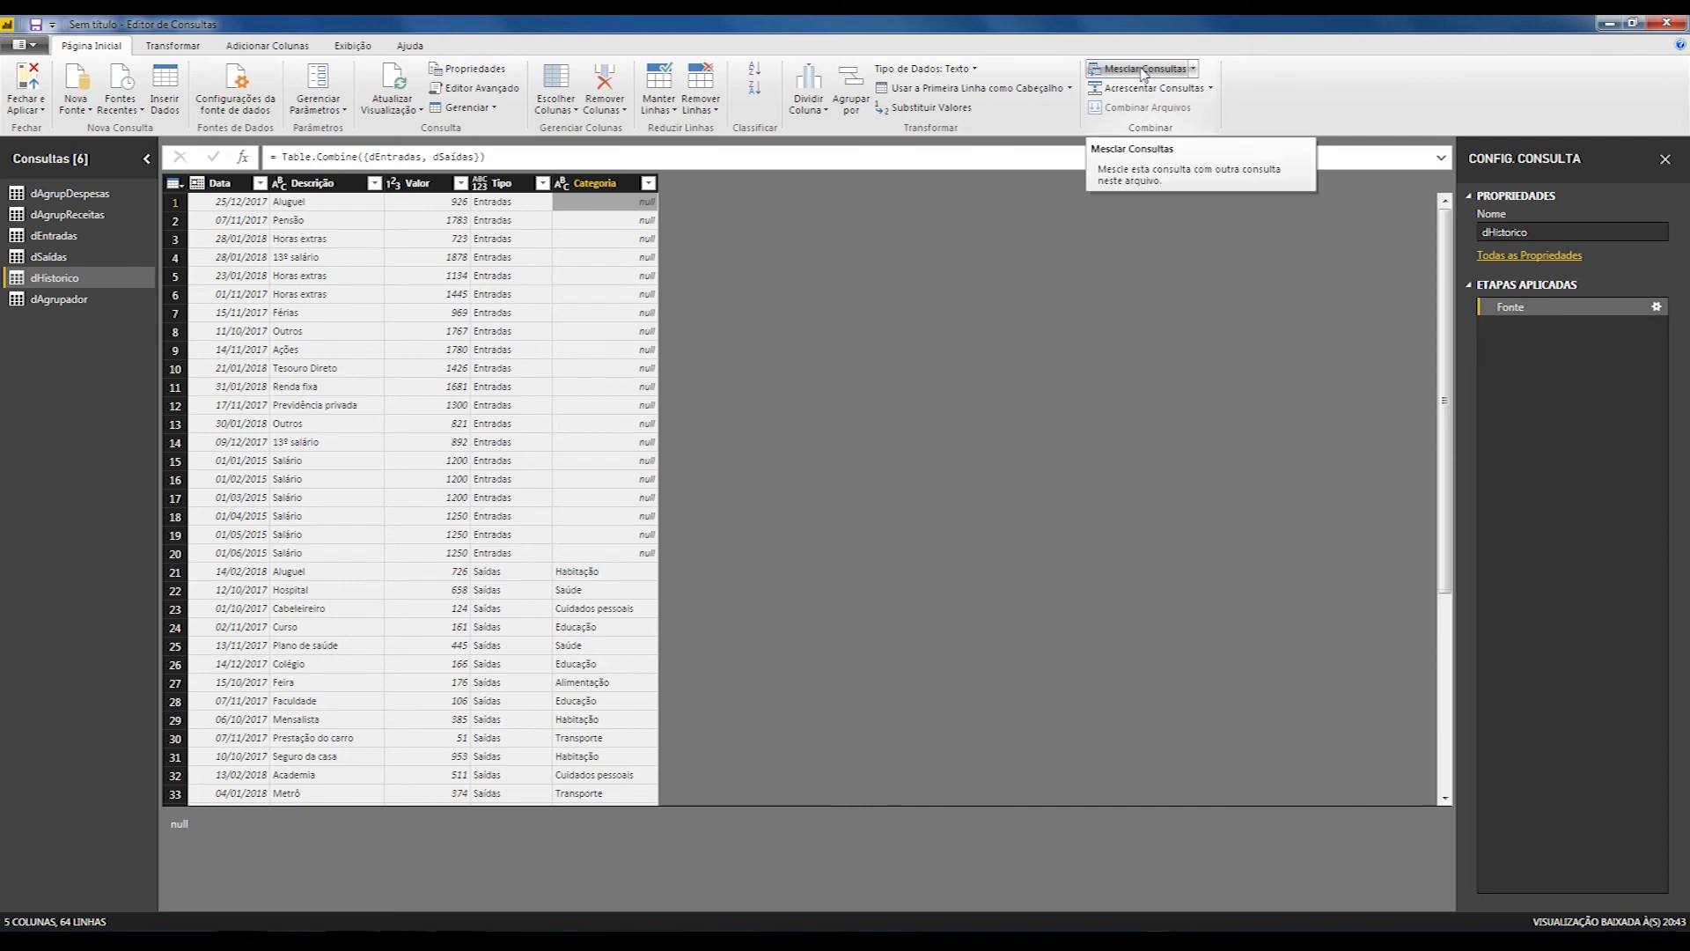
pyautogui.click(1143, 71)
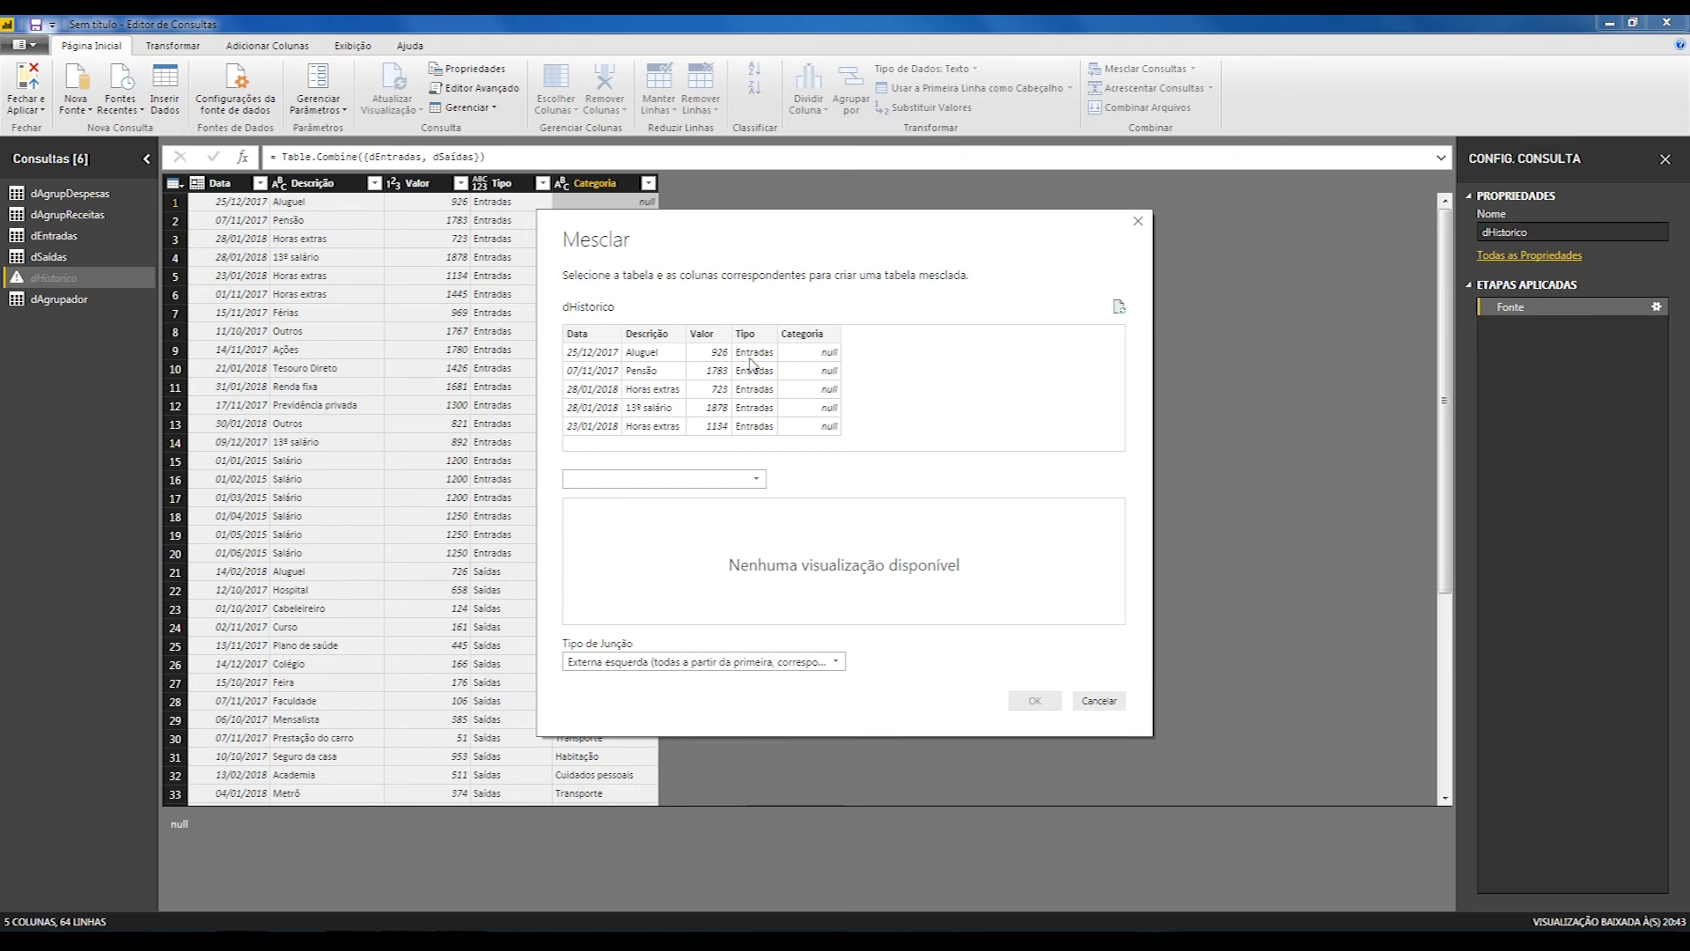
pyautogui.click(650, 337)
pyautogui.click(720, 478)
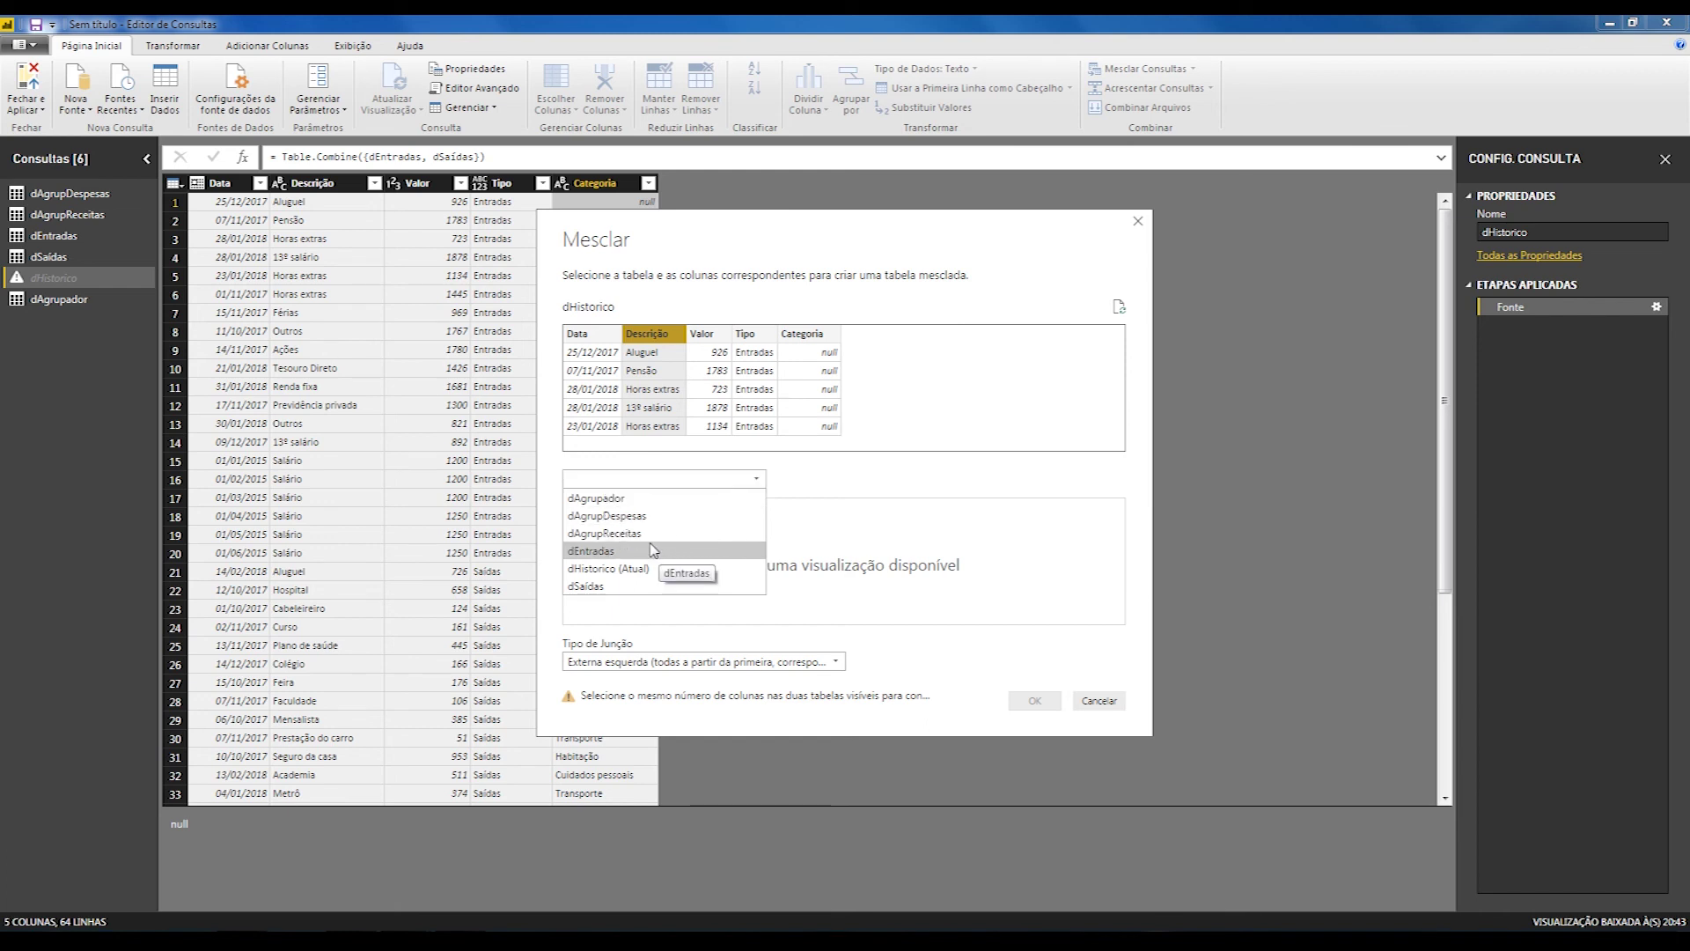
pyautogui.click(597, 498)
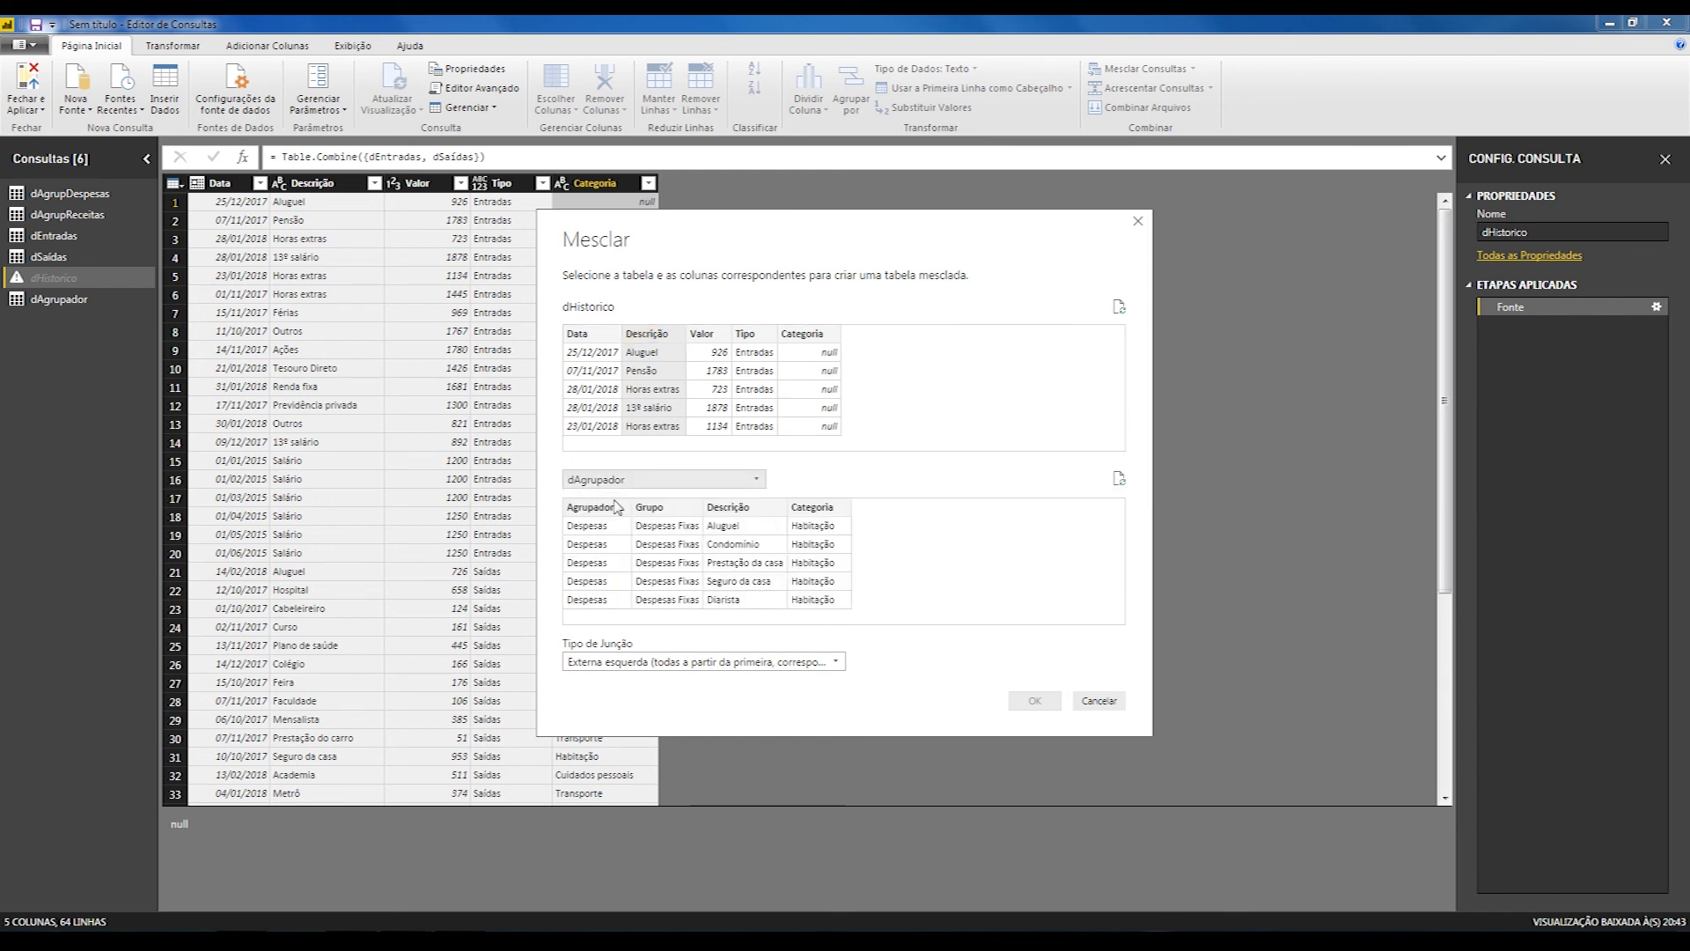
pyautogui.click(739, 511)
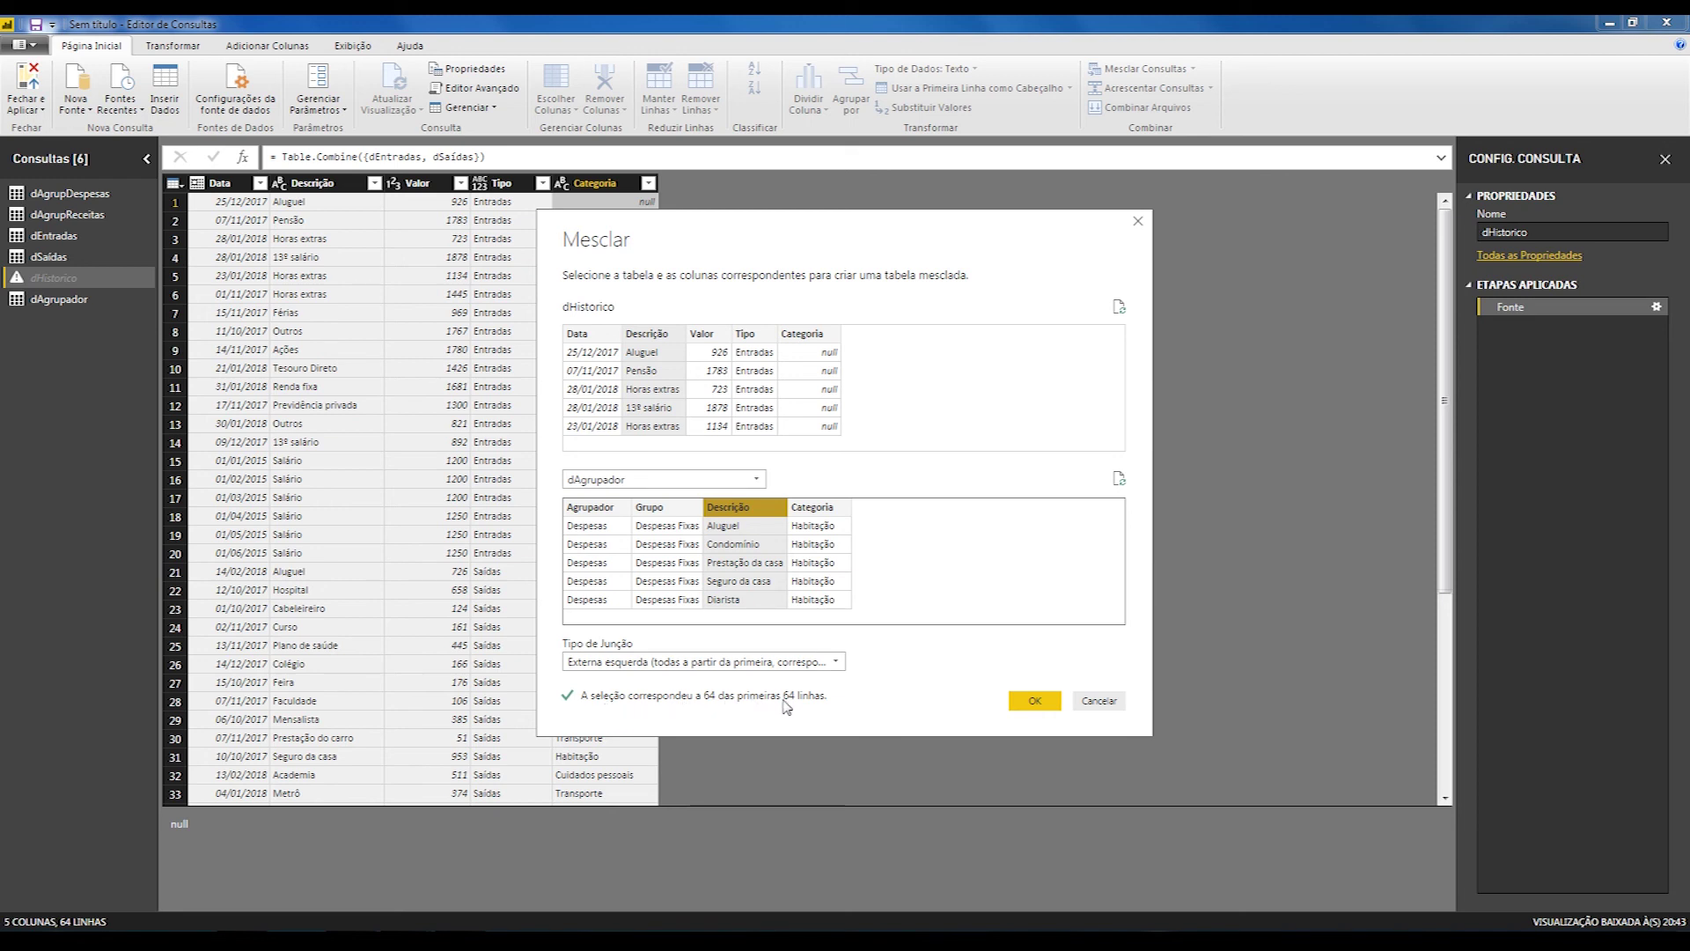
pyautogui.click(1035, 701)
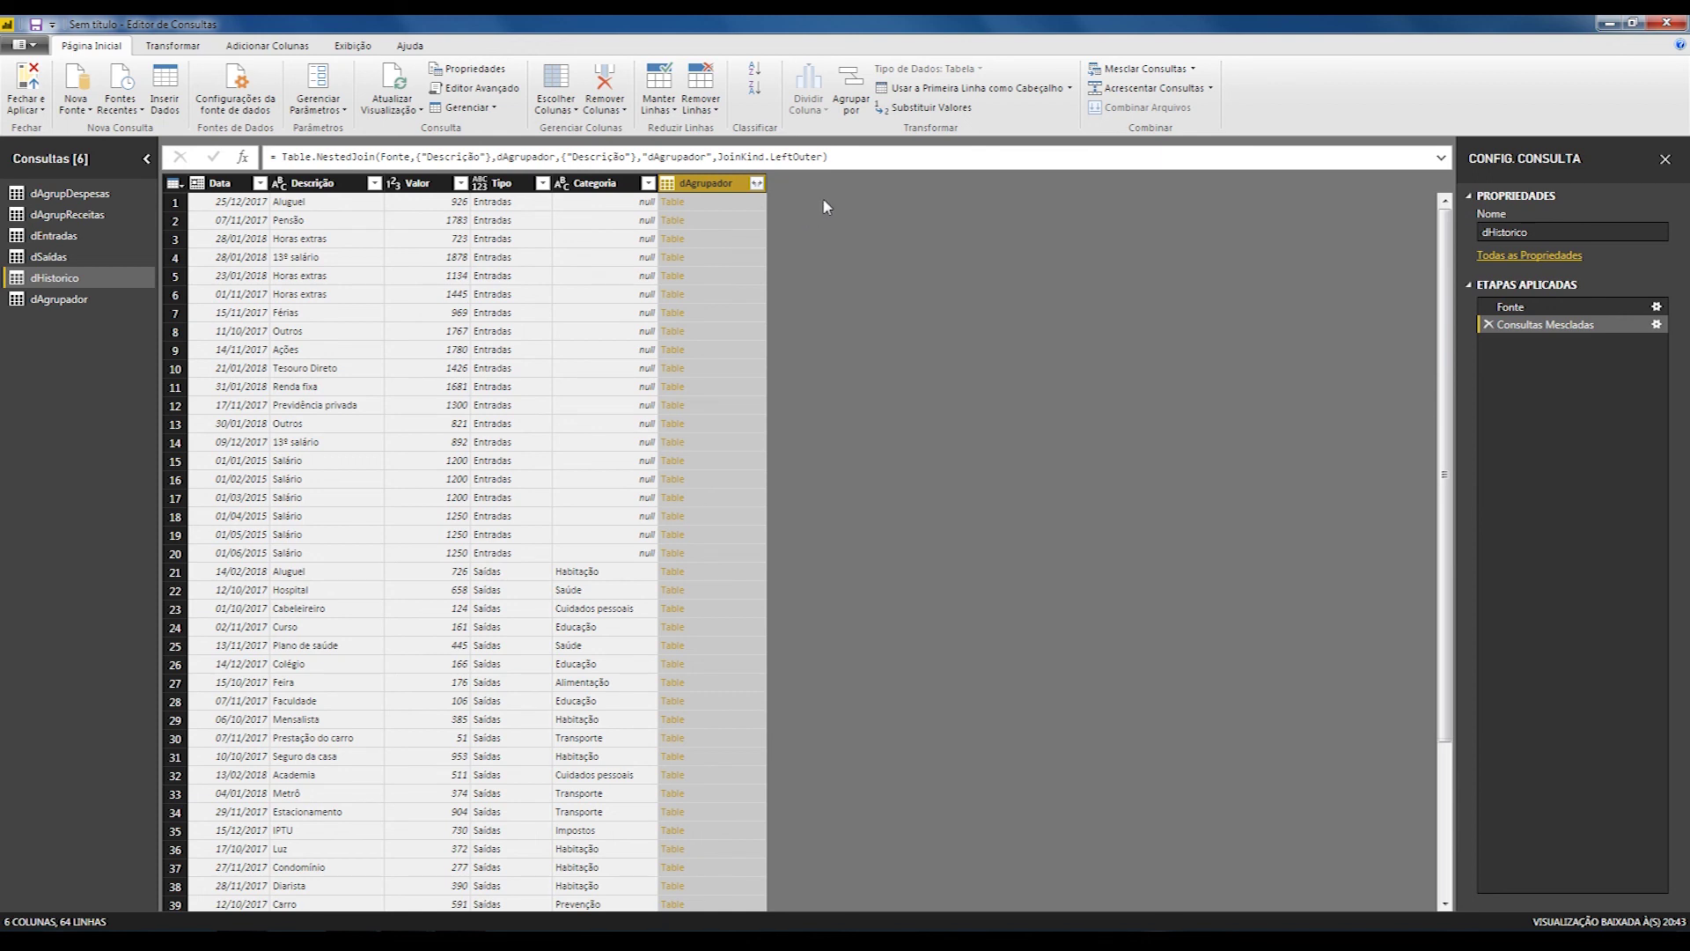
# - Expand the merged dAgrupador column in dHistorico to only Agrupador and Grupo, without the original column name as prefix
pyautogui.click(757, 184)
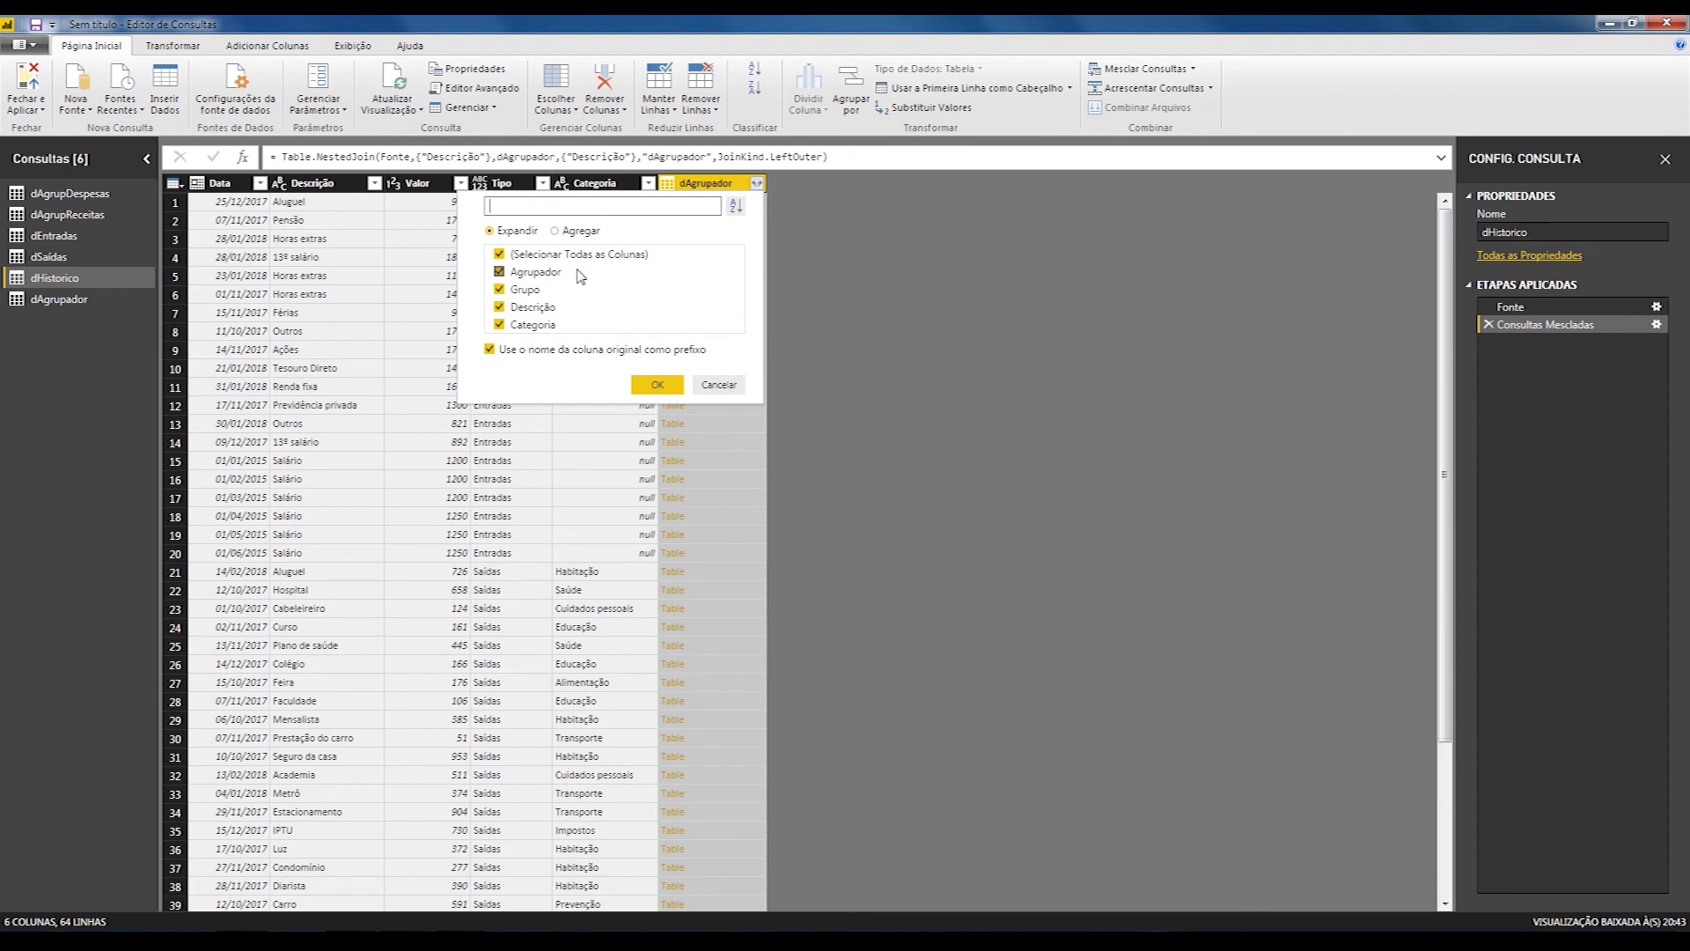
pyautogui.click(517, 255)
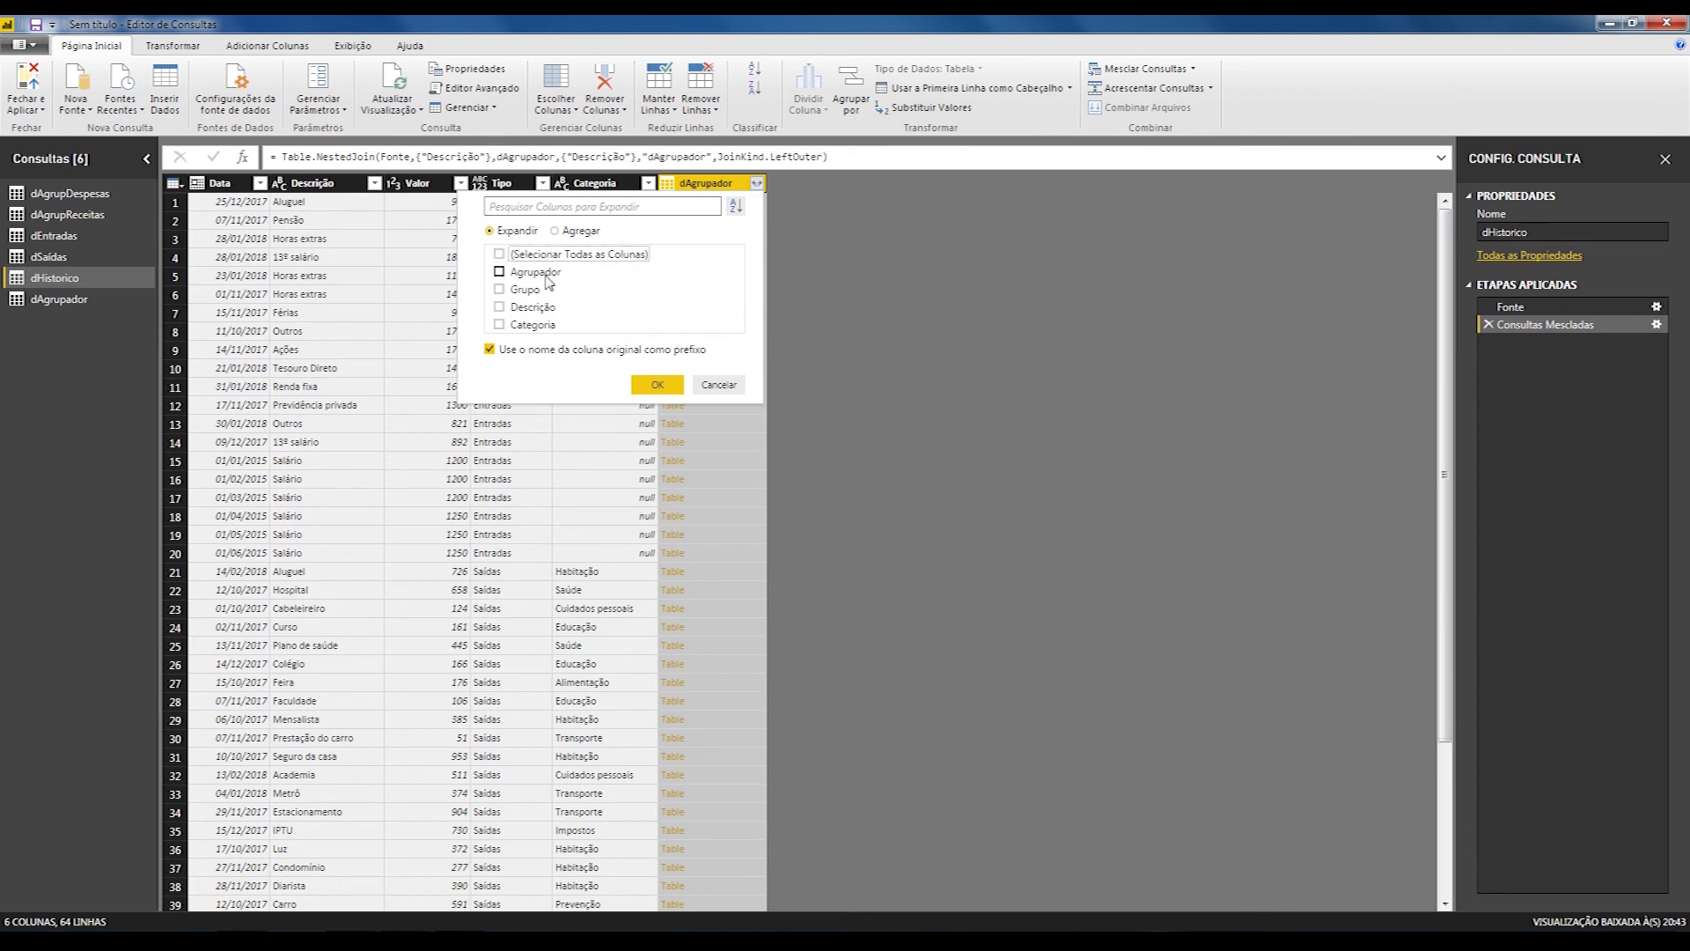
pyautogui.click(520, 275)
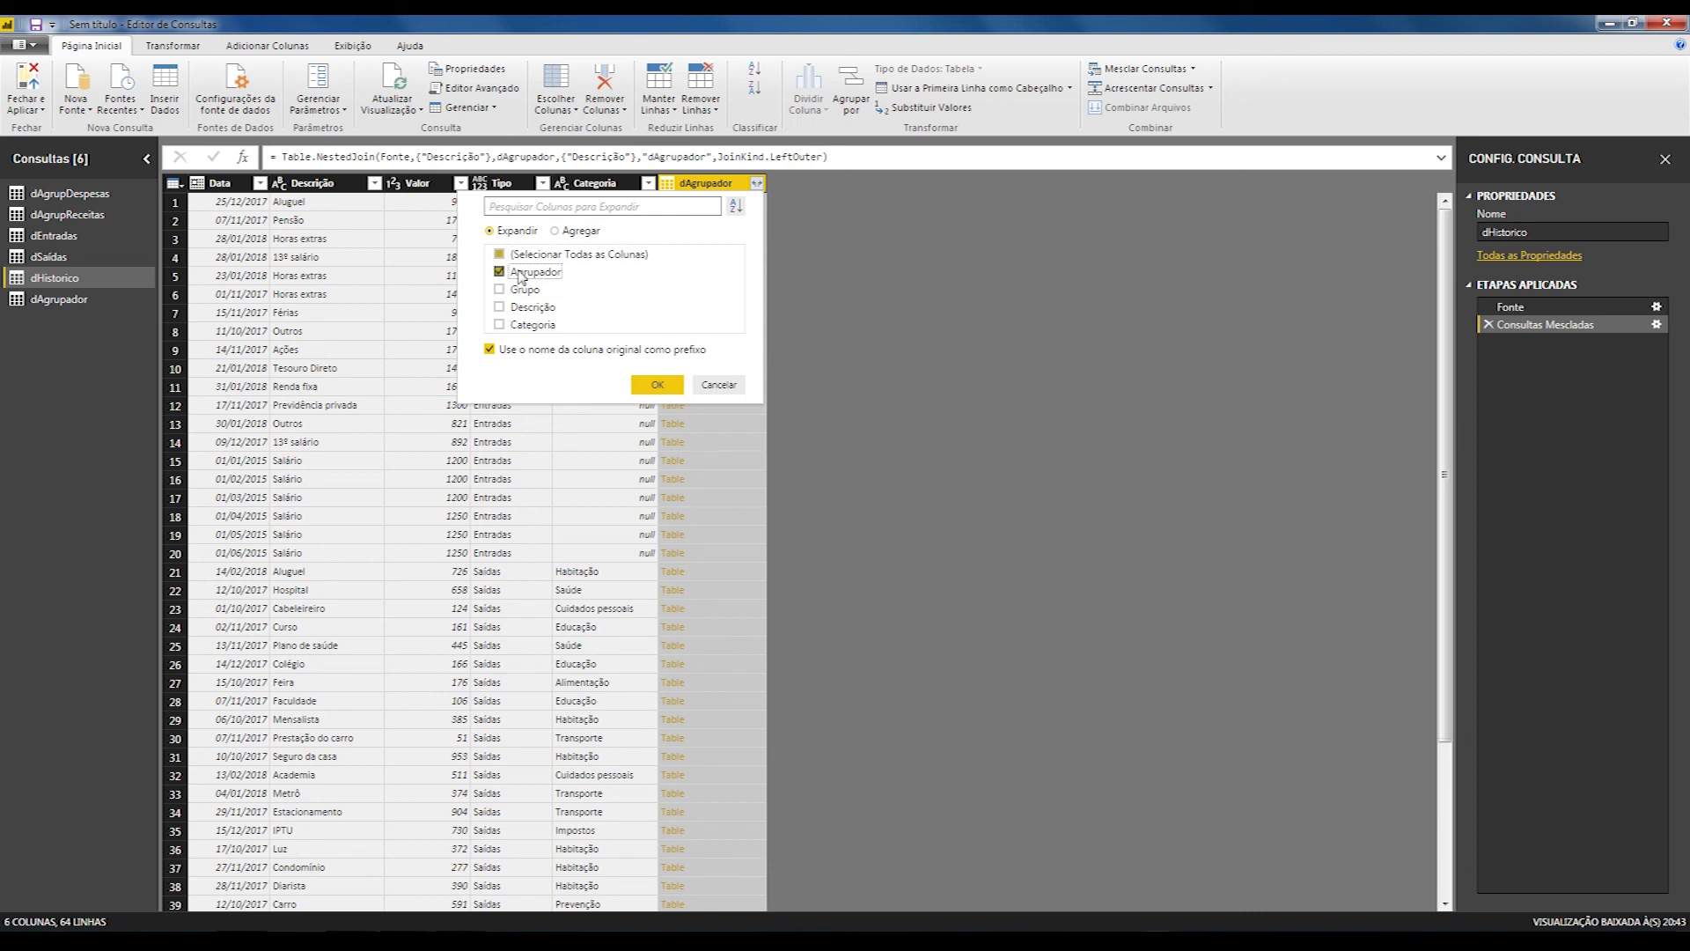
pyautogui.click(519, 291)
pyautogui.click(495, 350)
pyautogui.click(656, 384)
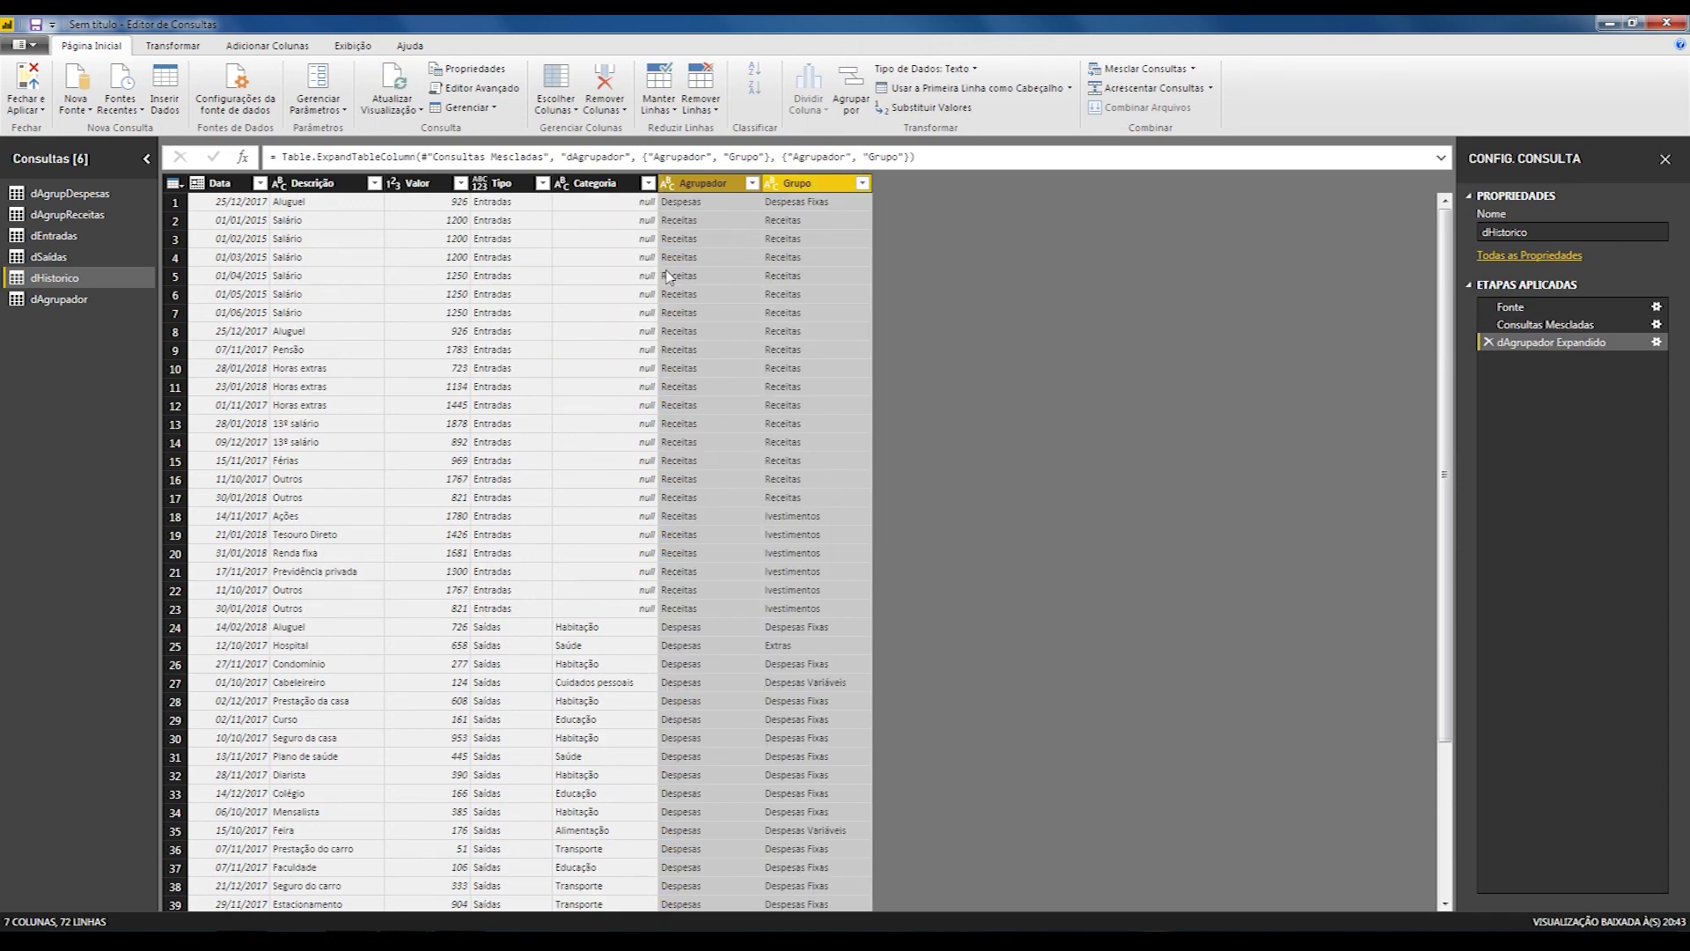
# - Review the expanded dHistorico rows and apply the query changes, returning to the Power BI Desktop report
pyautogui.scroll(-10, 772, 438)
pyautogui.scroll(10, 766, 501)
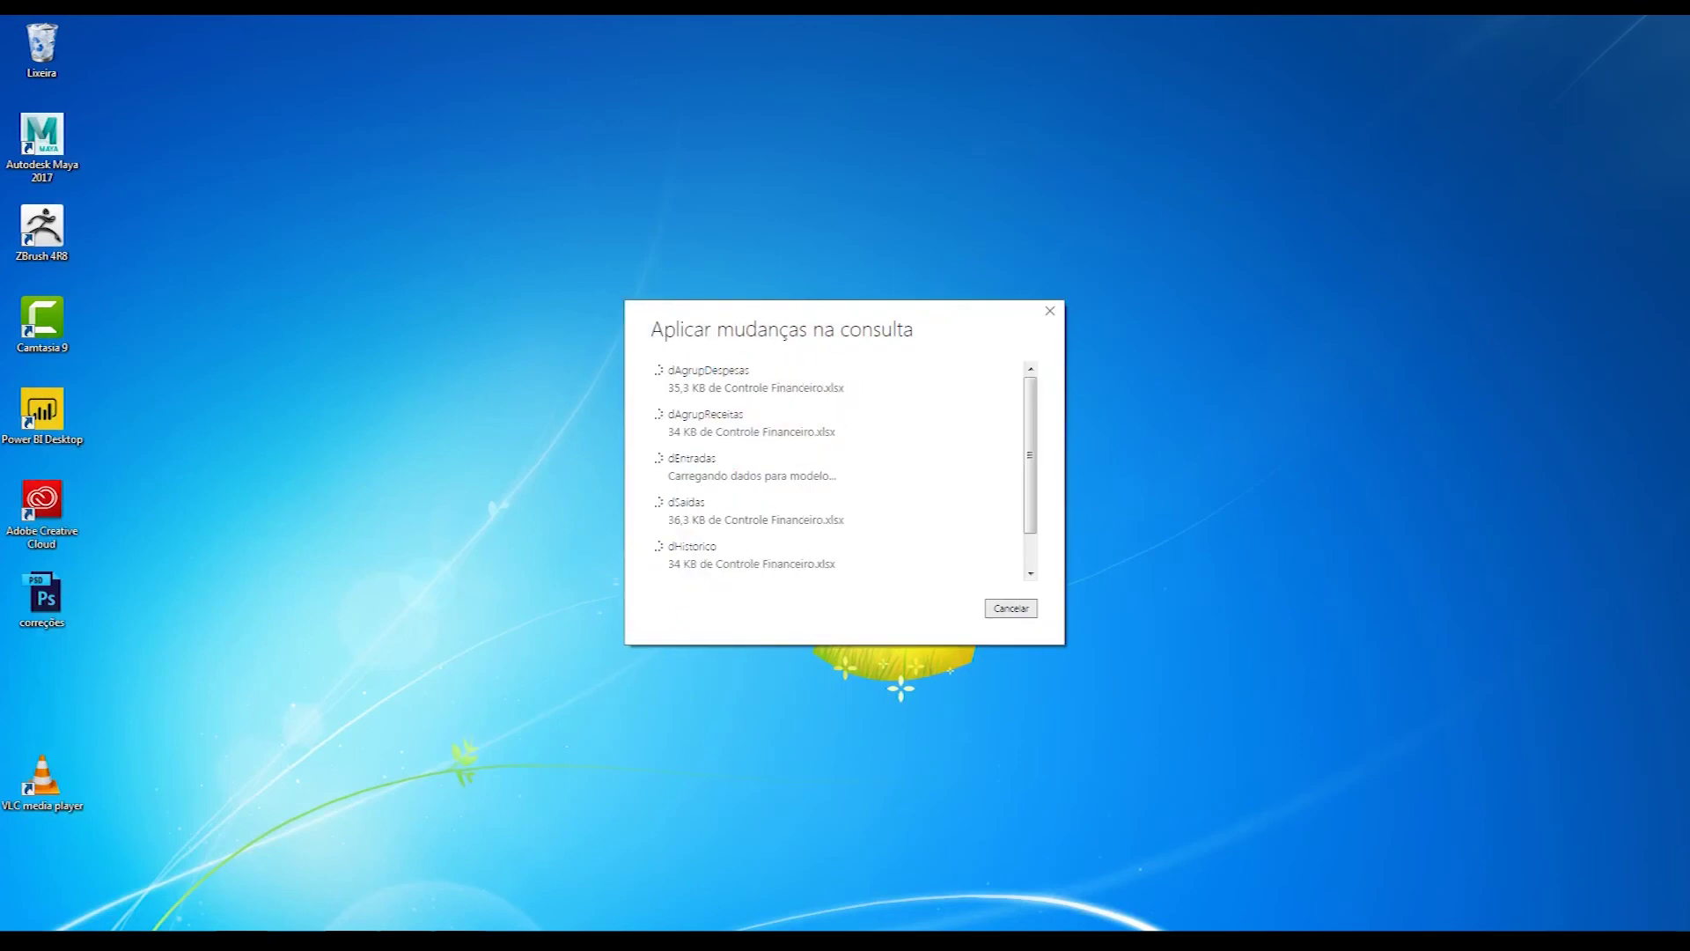
pyautogui.click(405, 940)
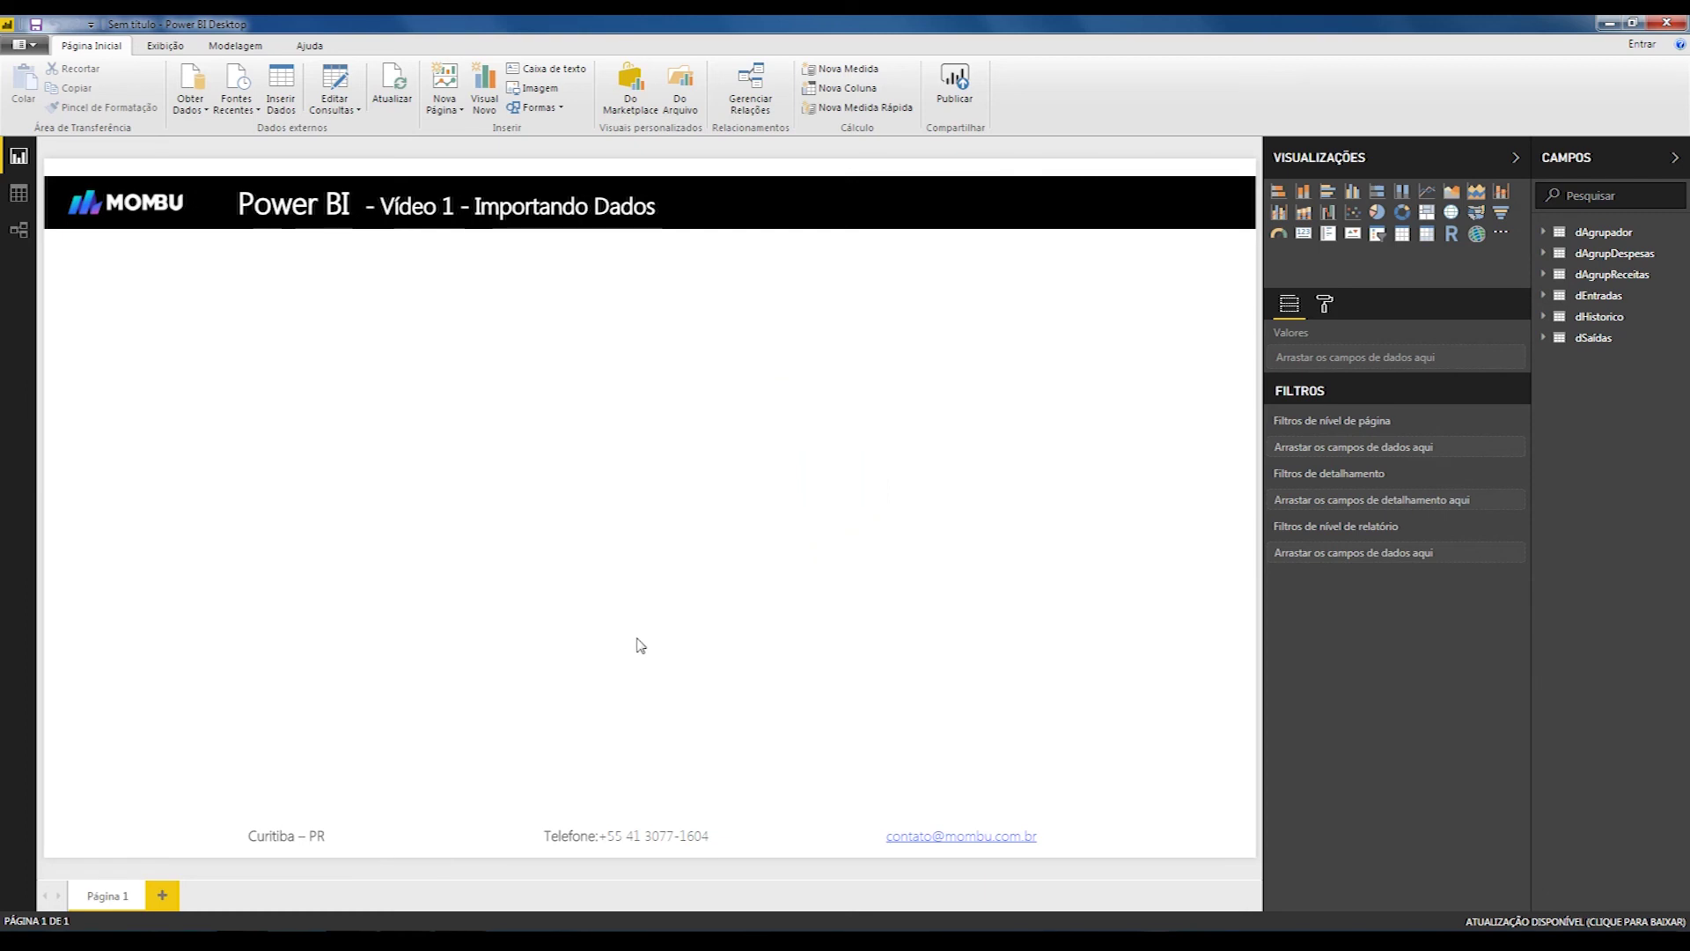